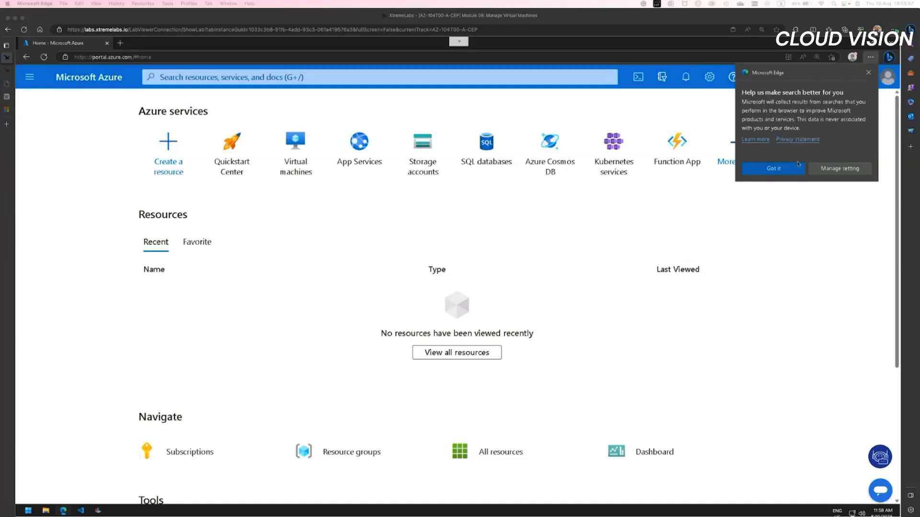
Step: Dismiss the browser's search-data notice and find the Virtual machines service by searching for "virtual"
left_click(869, 74)
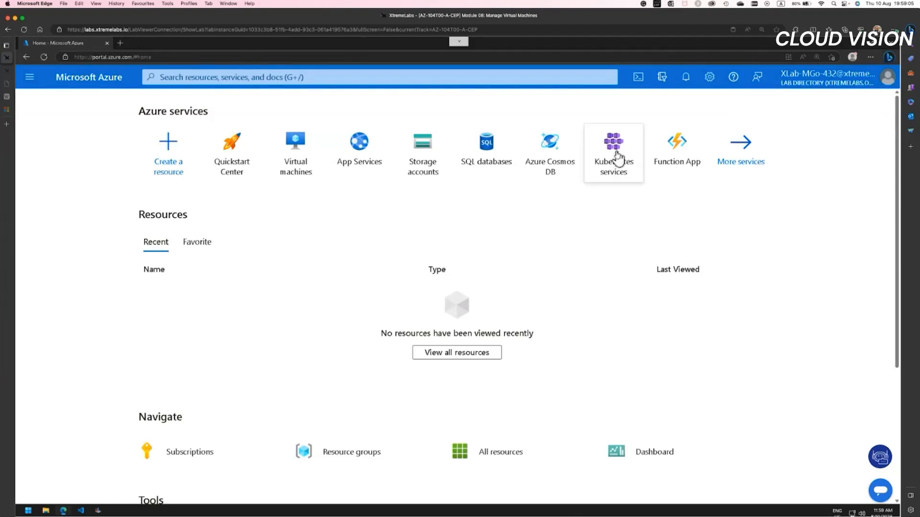
mouse_move(617, 158)
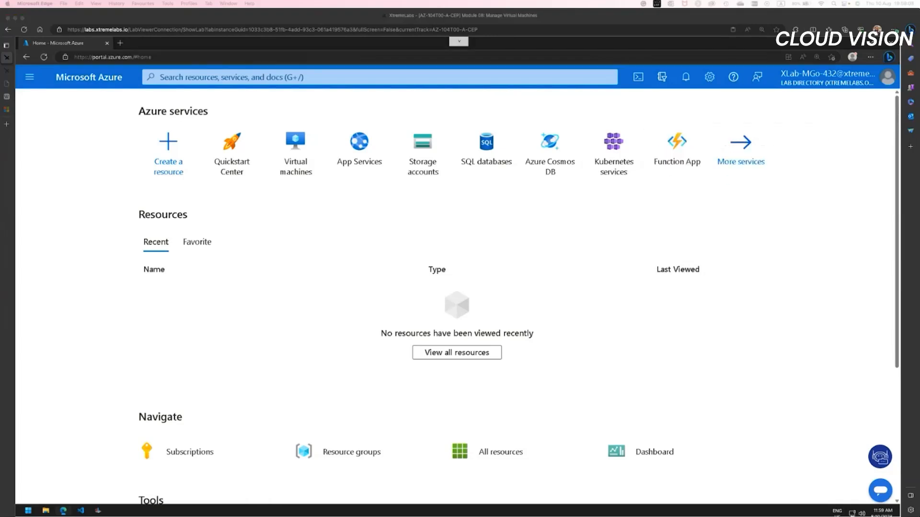
left_click(351, 76)
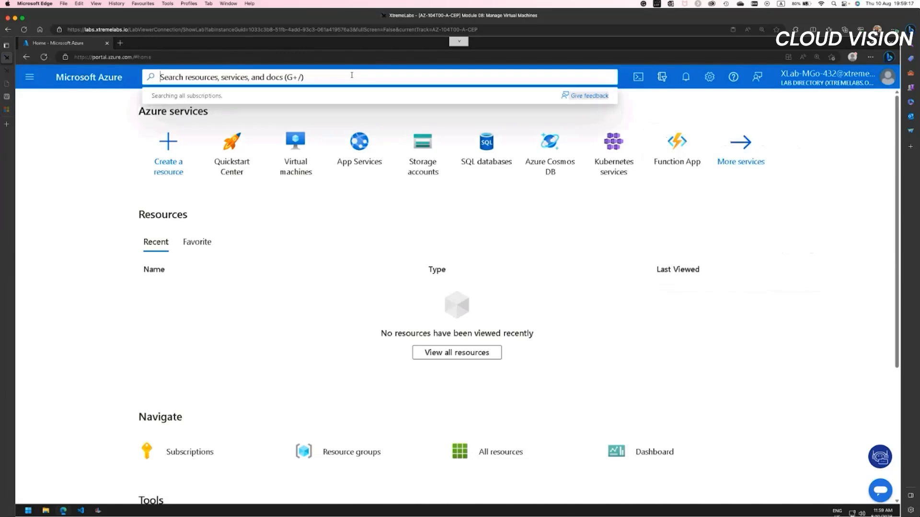
type("virtual")
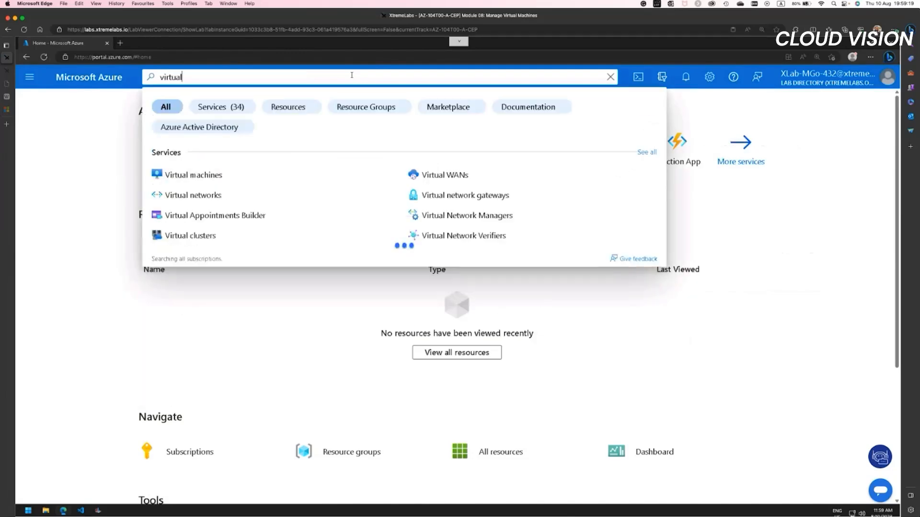
left_click(229, 173)
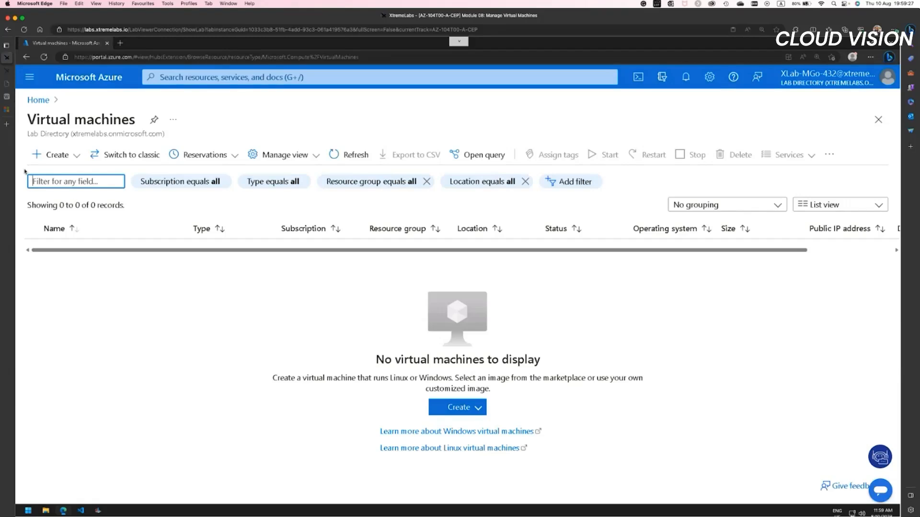
Step: Start creating an Azure virtual machine in a new resource group named az104-08-rg01
left_click(56, 154)
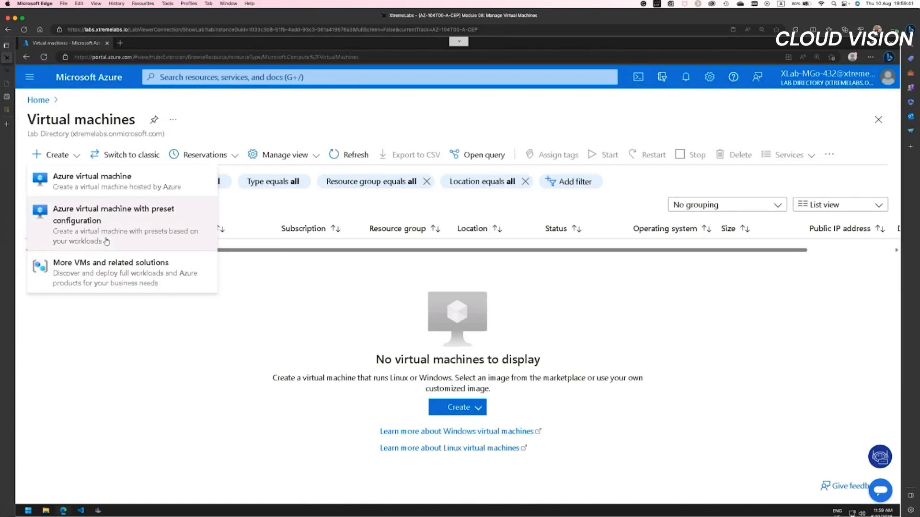
left_click(98, 185)
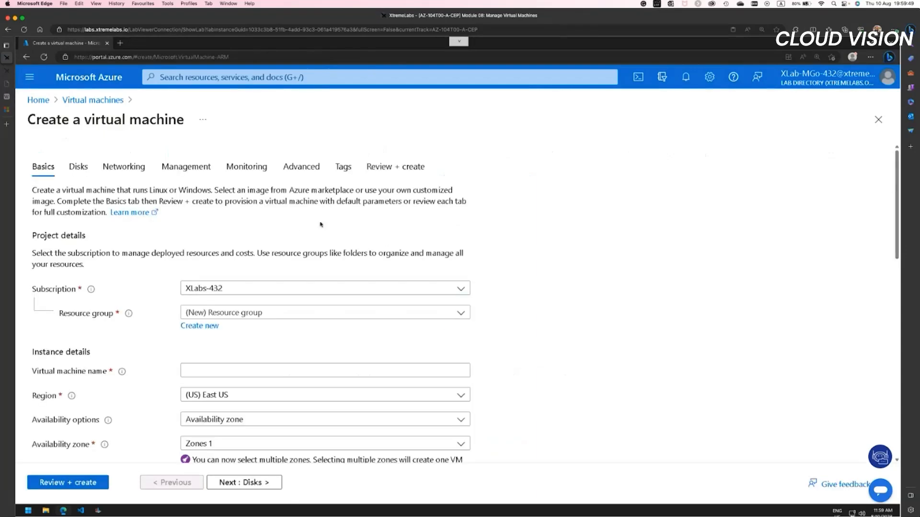
left_click(220, 315)
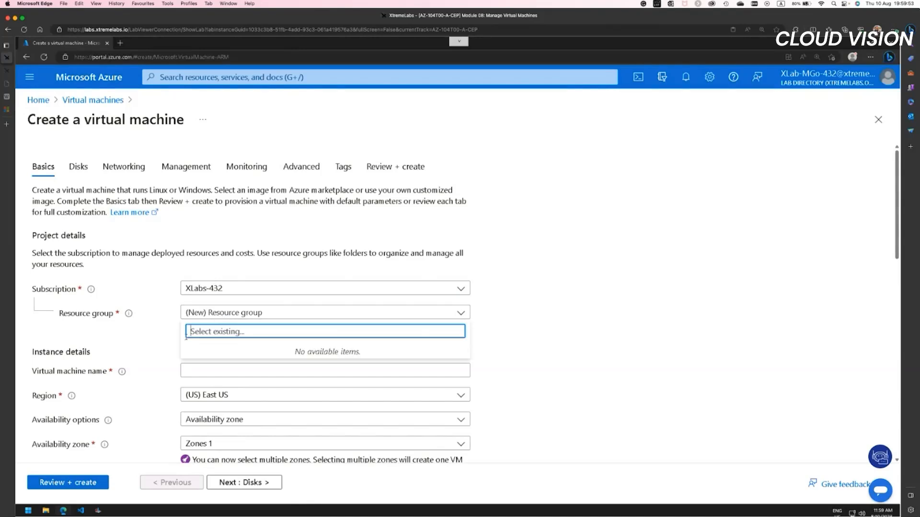
left_click(600, 328)
left_click(214, 329)
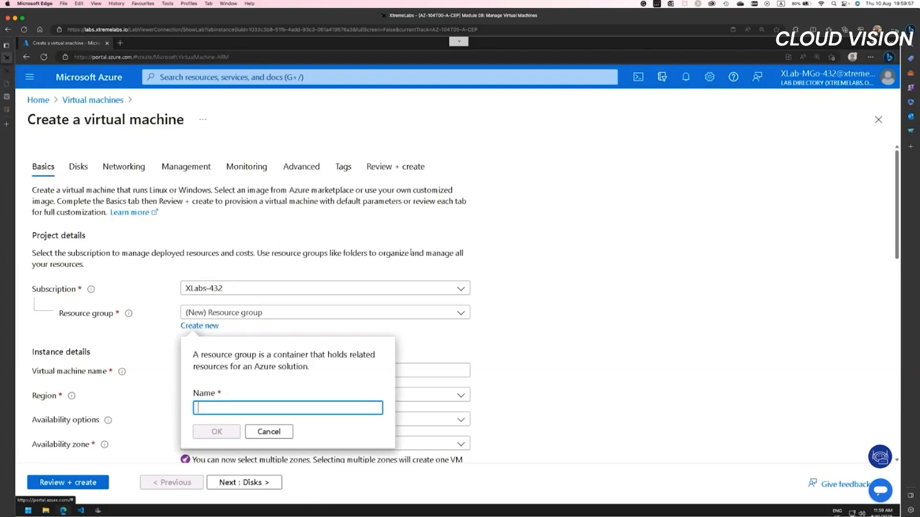
type("a")
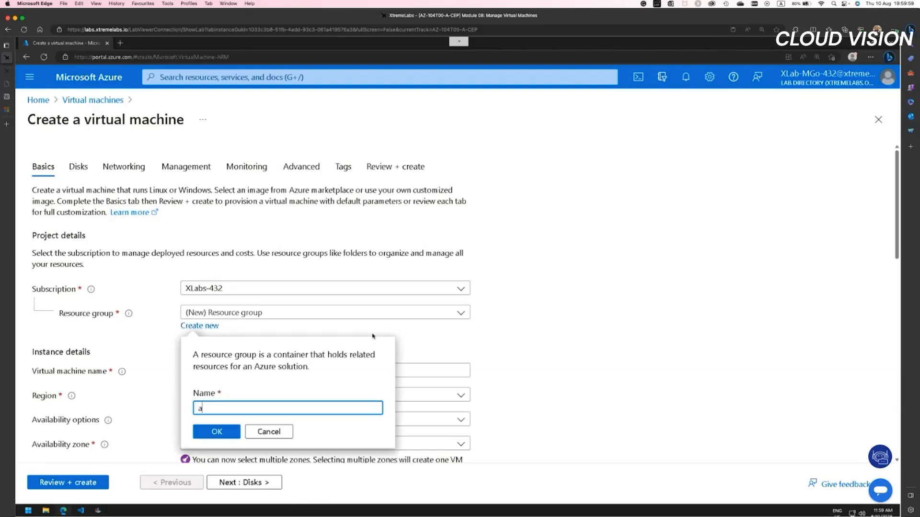
type("z104-08-rg01")
left_click(209, 433)
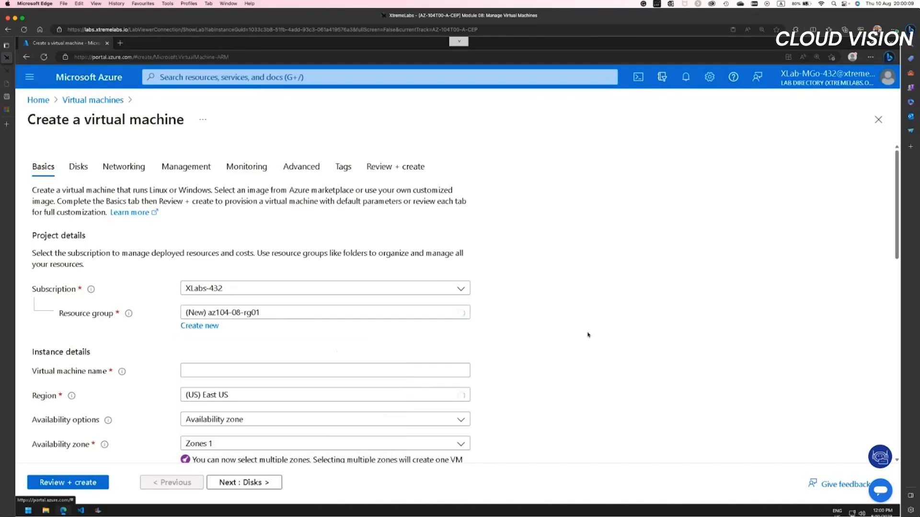
Step: Name the virtual machine az104-08-vm0 in the instance details
scroll(587, 335, "down", 4)
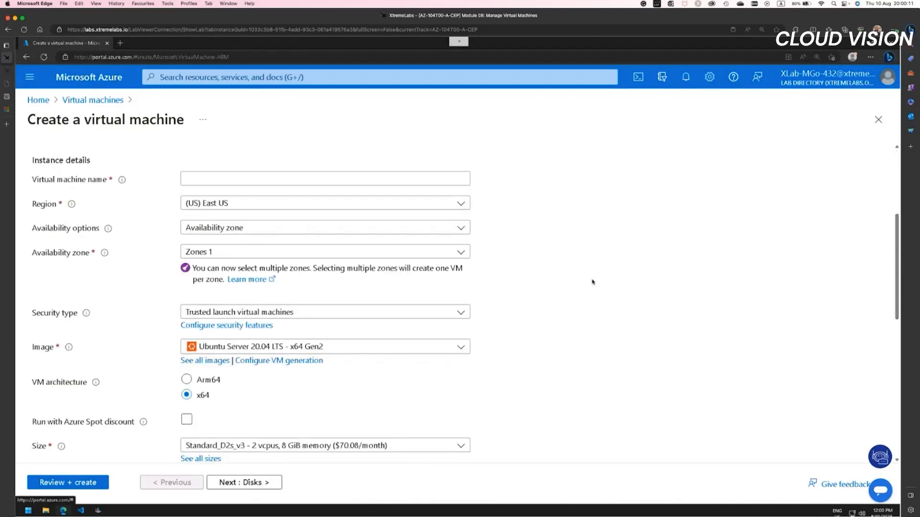
left_click(267, 179)
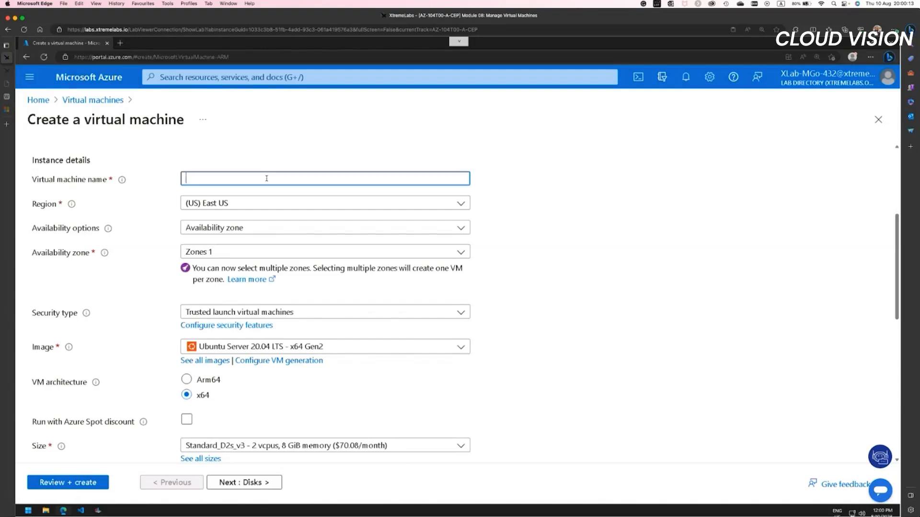
type("az10")
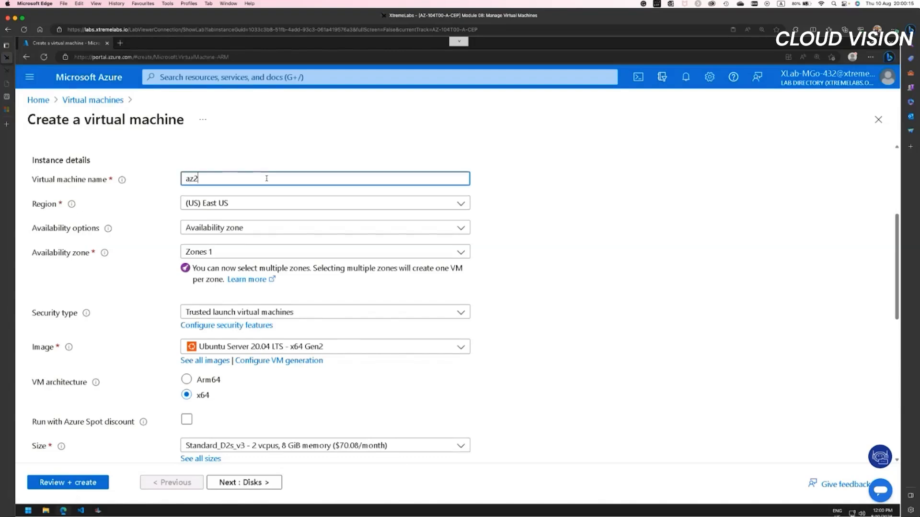
type("4-")
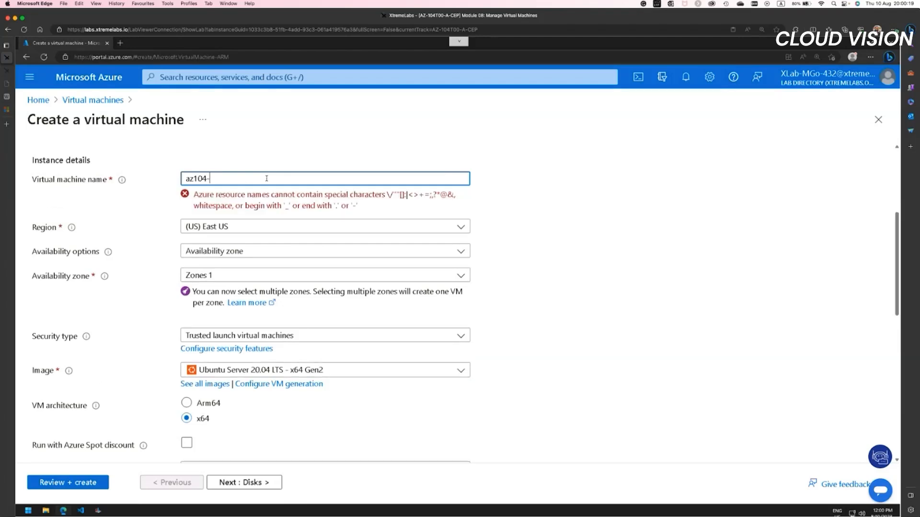
type("08-vm0")
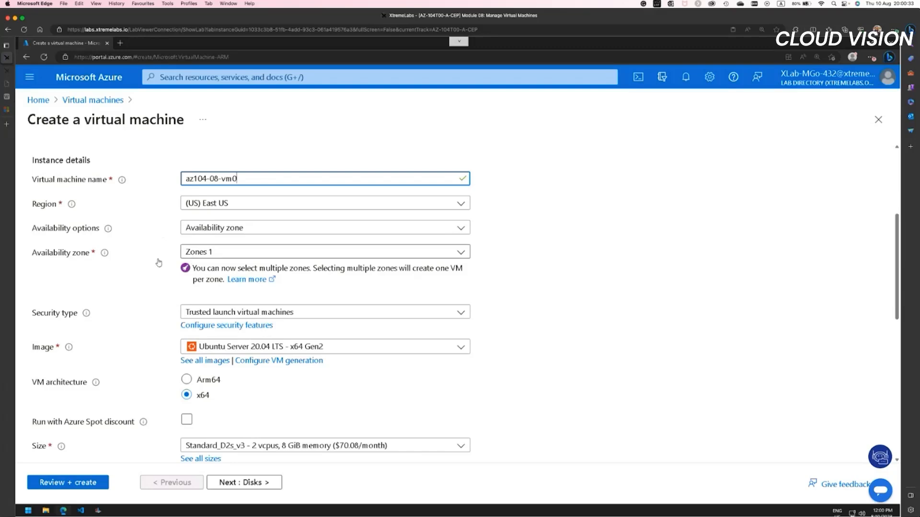
Step: Review the selectable availability zones and the available redundancy options for the virtual machine without changing them
left_click(213, 254)
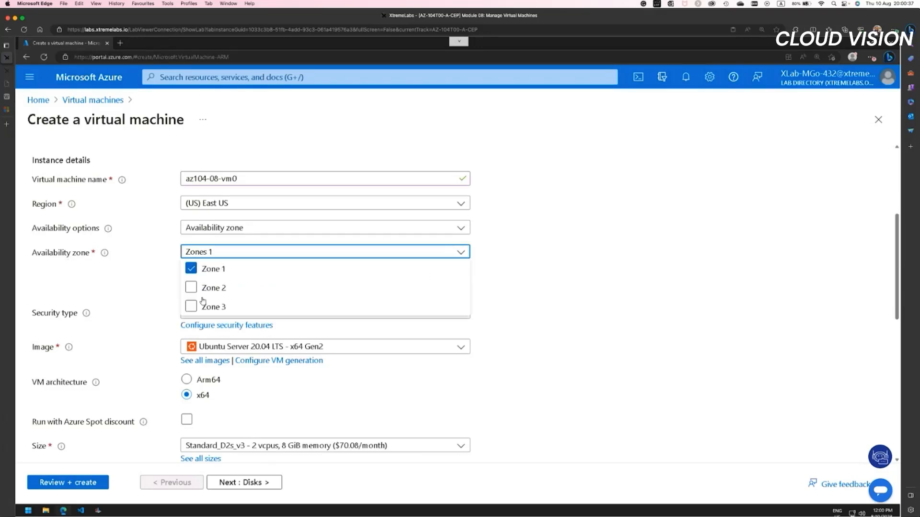
left_click(257, 226)
left_click(239, 230)
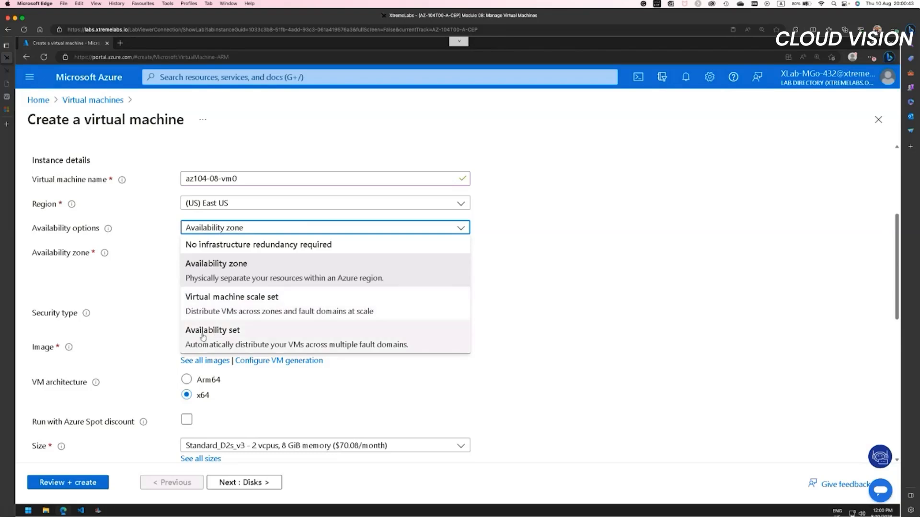
left_click(598, 246)
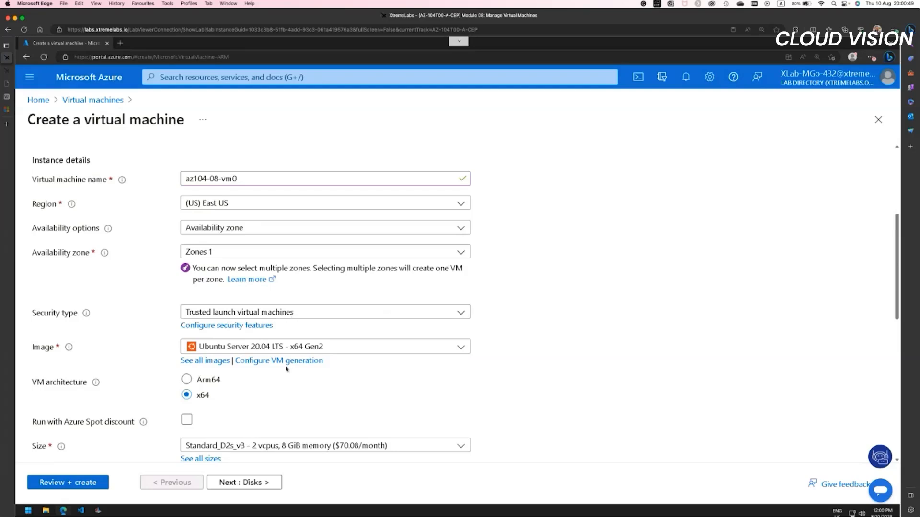
Step: Examine the recommended operating system images and browse the full marketplace image catalogue, returning to the virtual machine form
left_click(265, 352)
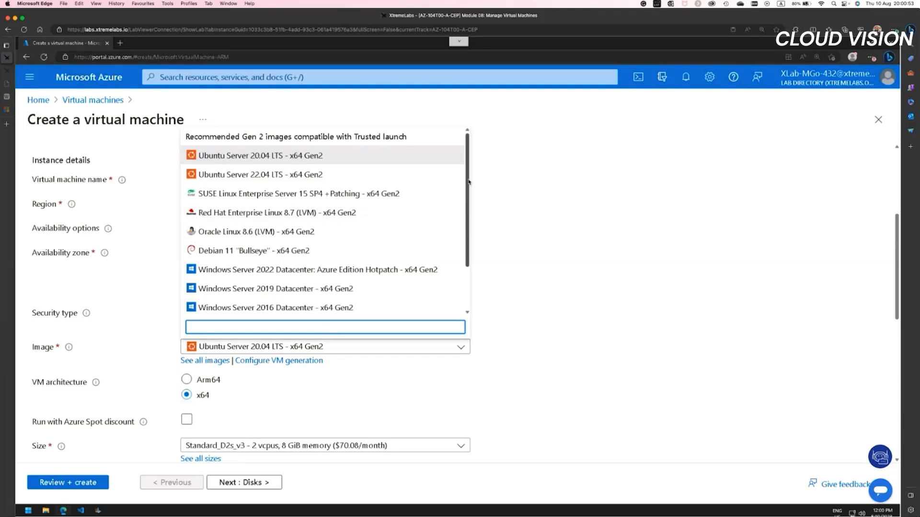
scroll(292, 269, "down", 3)
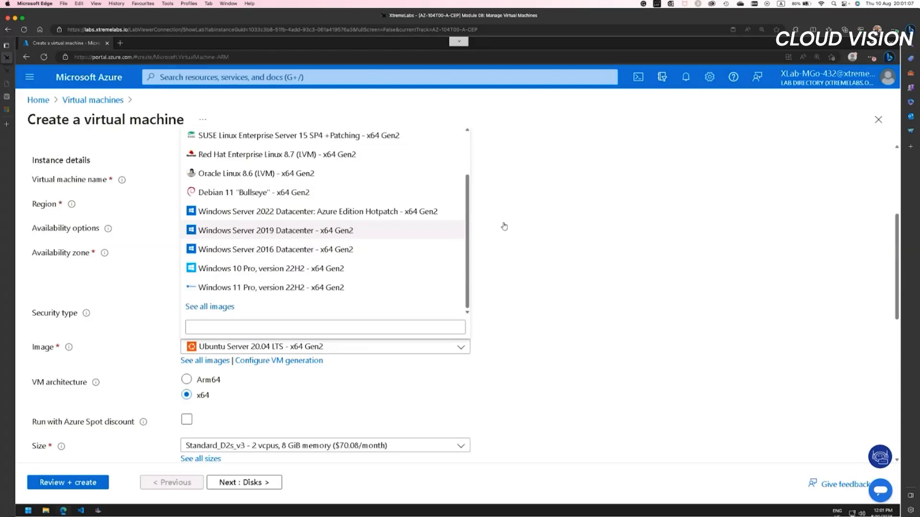
scroll(466, 183, "up", 3)
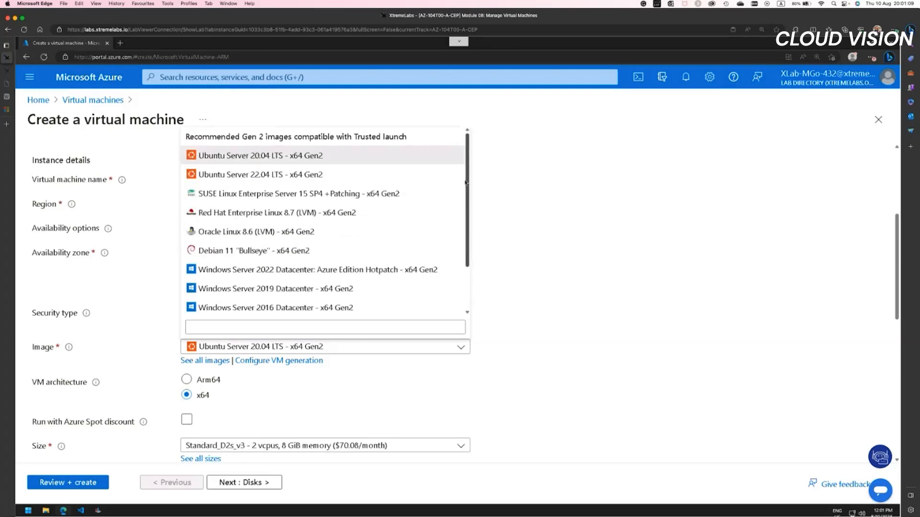
scroll(461, 254, "down", 3)
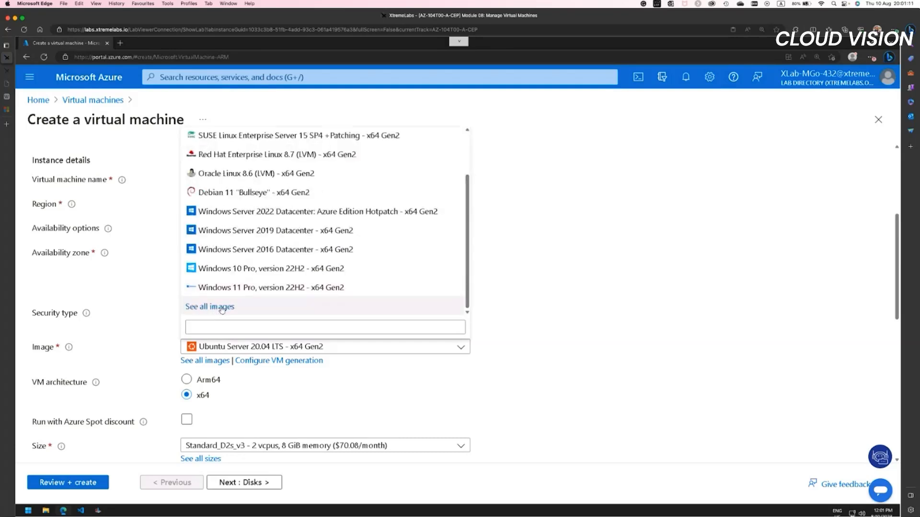
key("Escape")
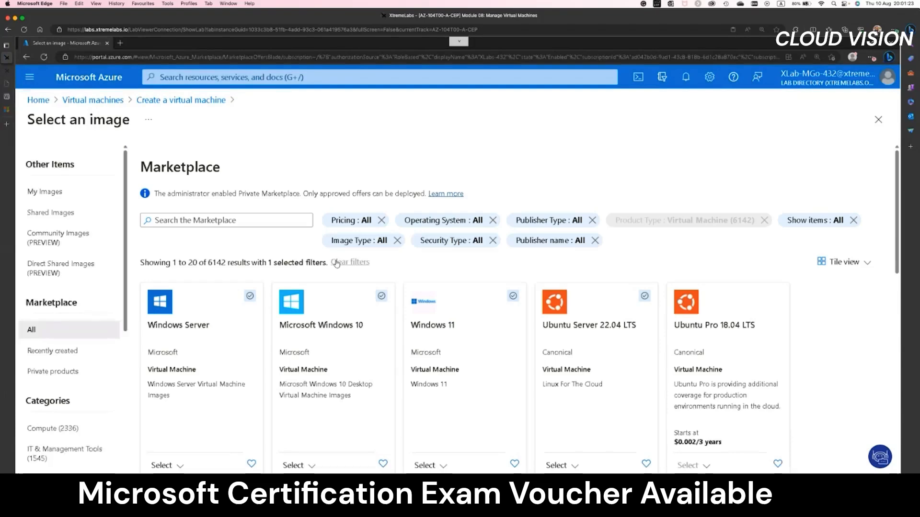
scroll(287, 373, "down", 5)
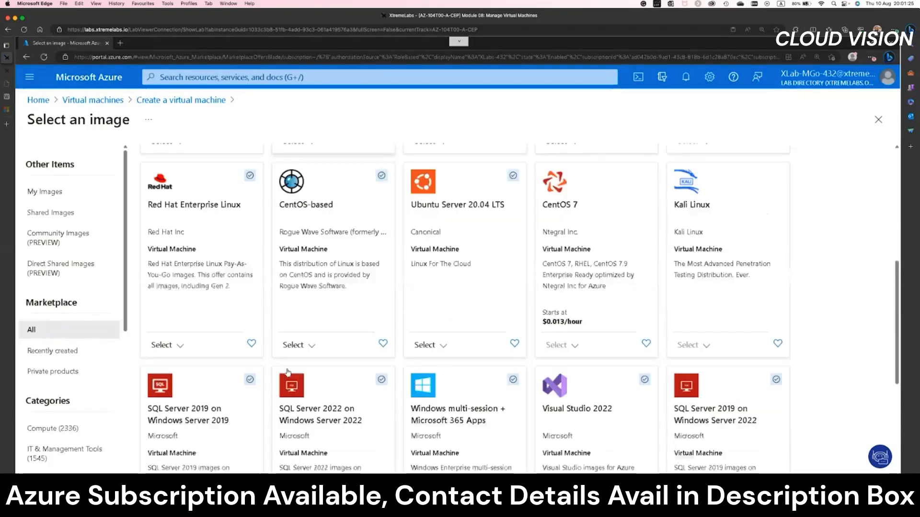
scroll(287, 372, "down", 5)
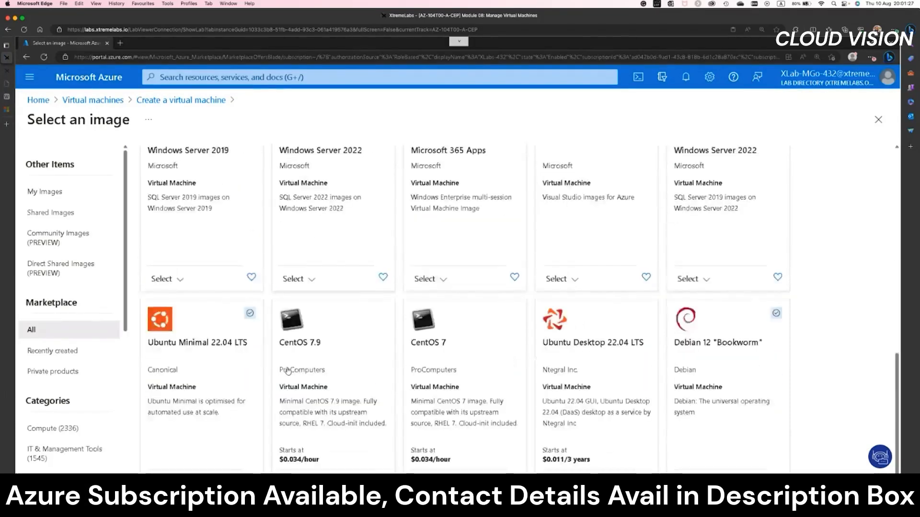
scroll(287, 371, "down", 2)
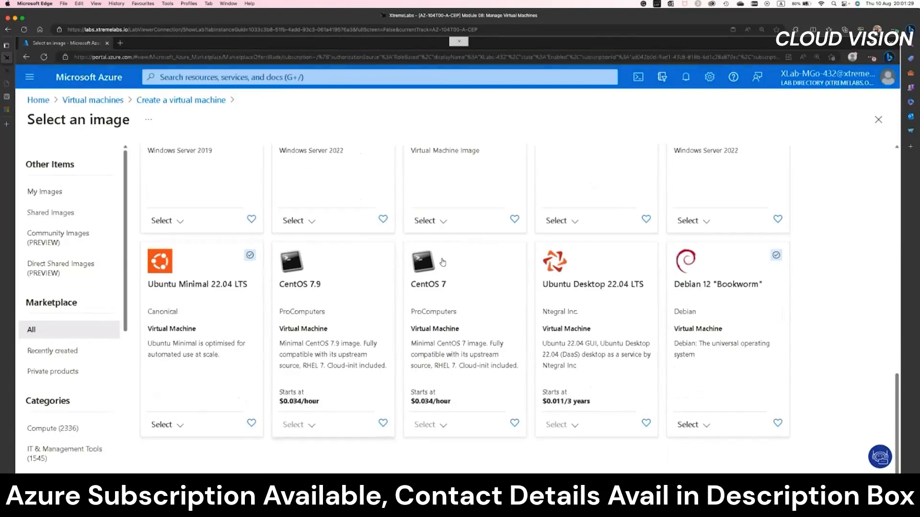
scroll(421, 335, "up", 5)
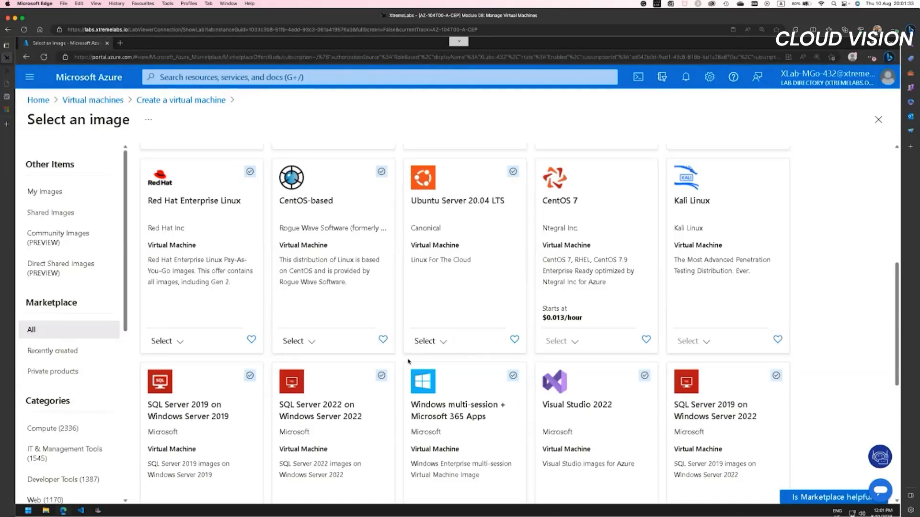
scroll(408, 361, "up", 1)
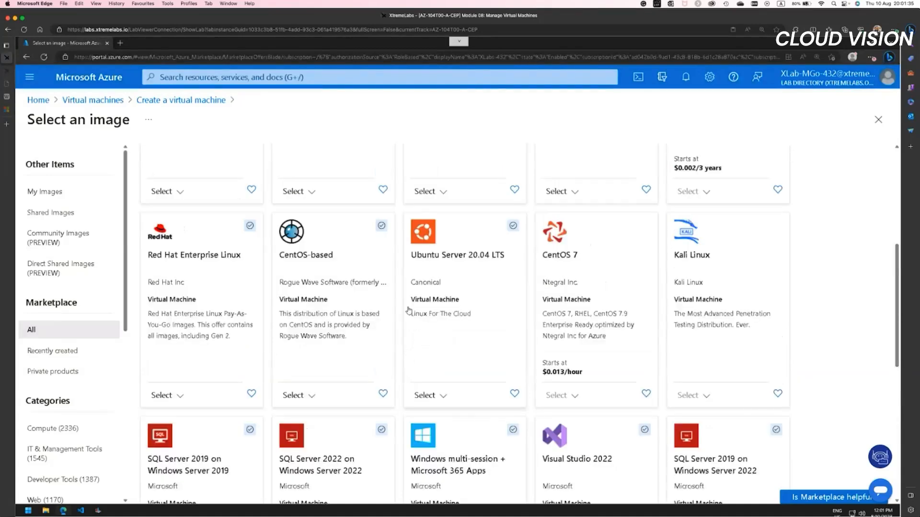
scroll(385, 378, "up", 5)
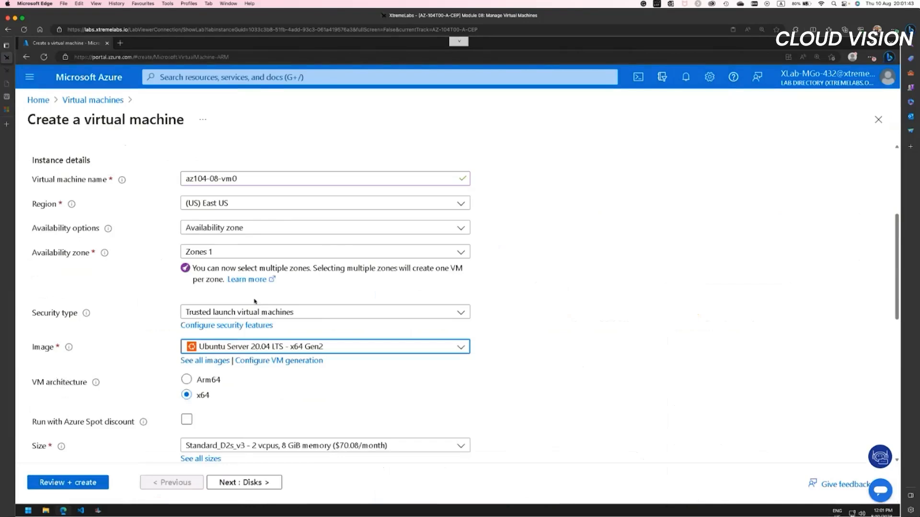
Step: Set the virtual machine's image to Windows Server 2019 Datacenter - x64 Gen2
left_click(255, 351)
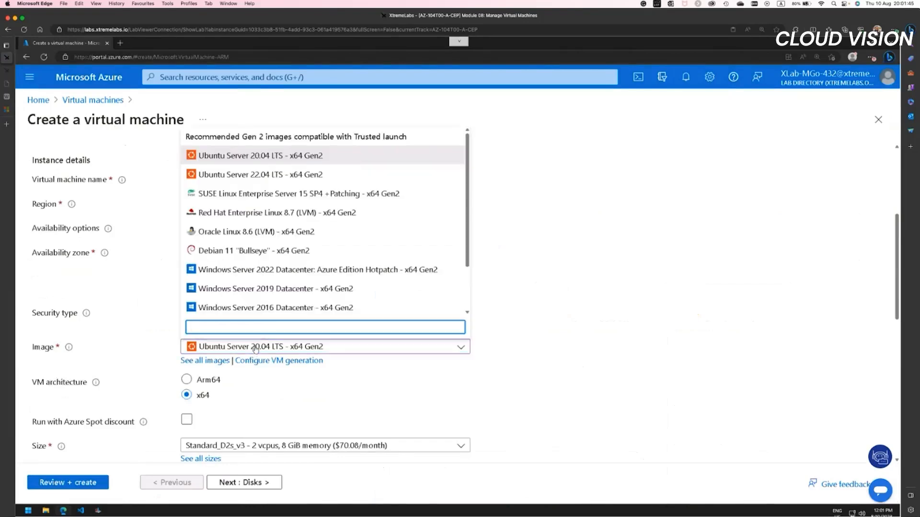
left_click(278, 289)
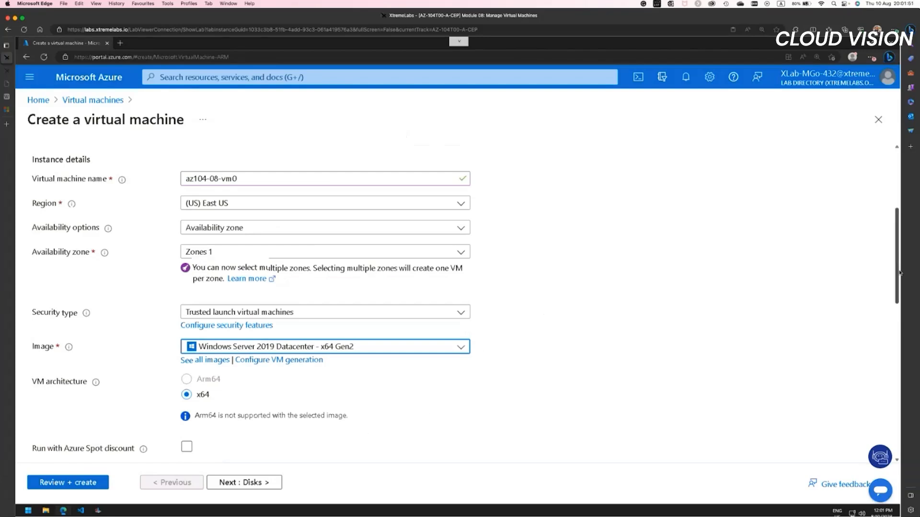
Step: Review the available virtual machine sizes and their monthly prices without changing the selection
left_click_drag(900, 260, 898, 322)
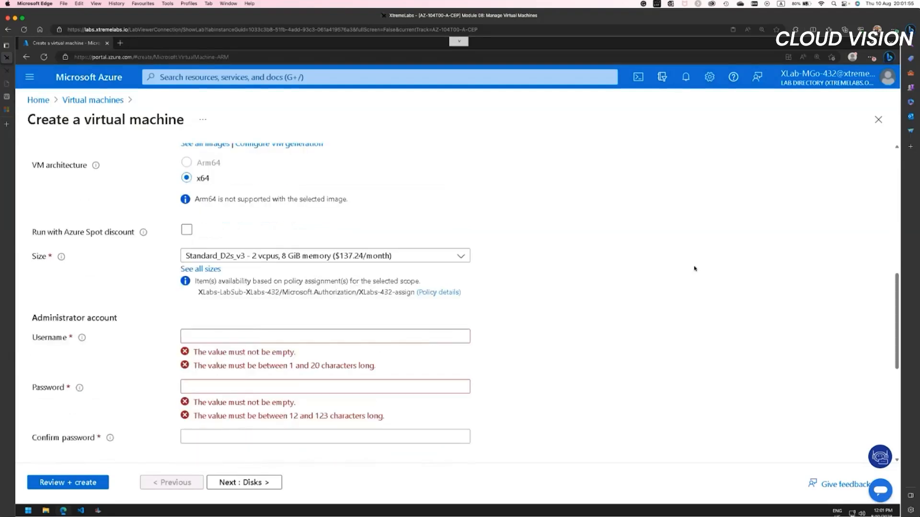
left_click(269, 259)
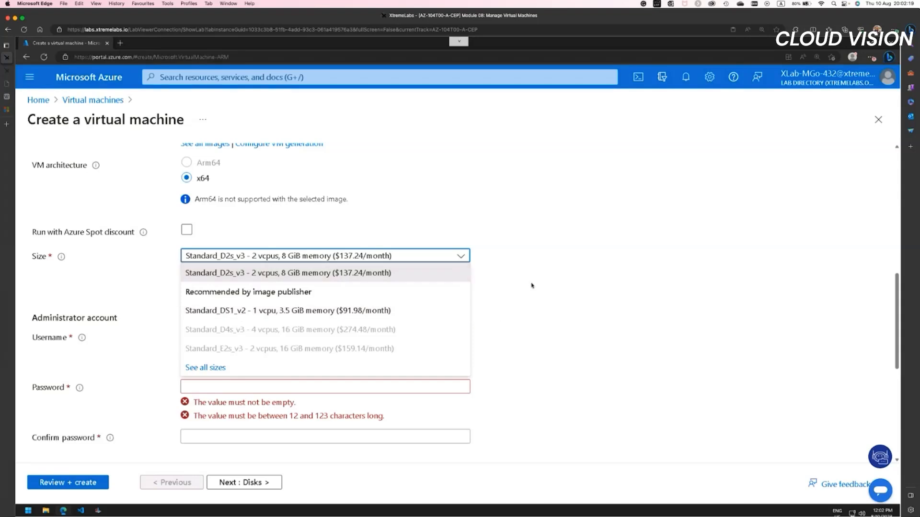
left_click(503, 292)
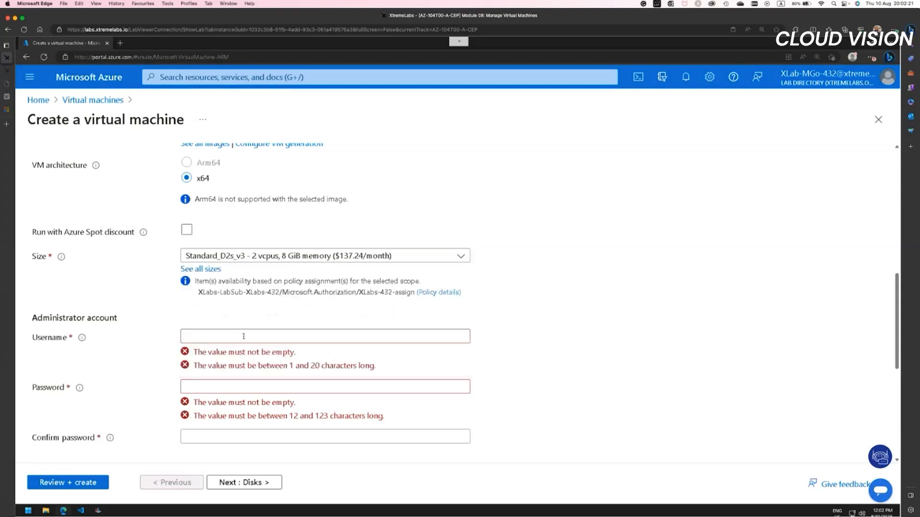
Step: Set the administrator account's username to Student
left_click(242, 336)
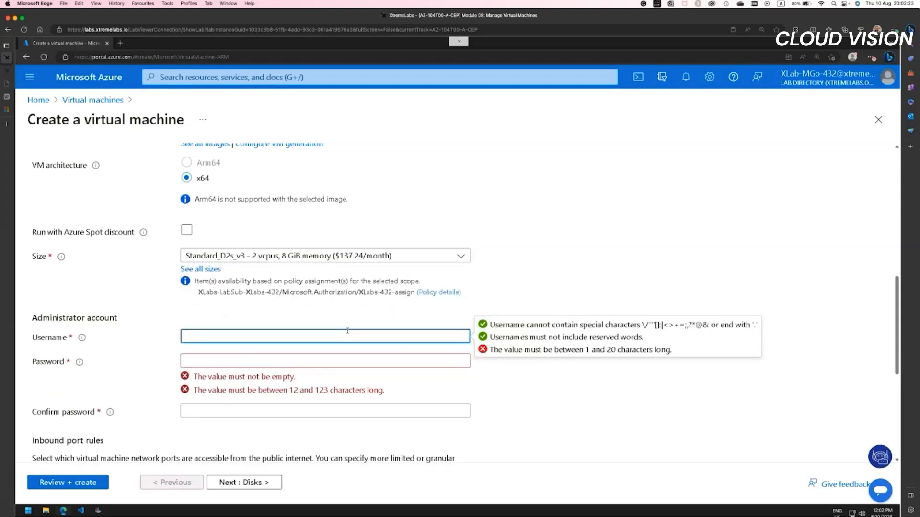
type("Student")
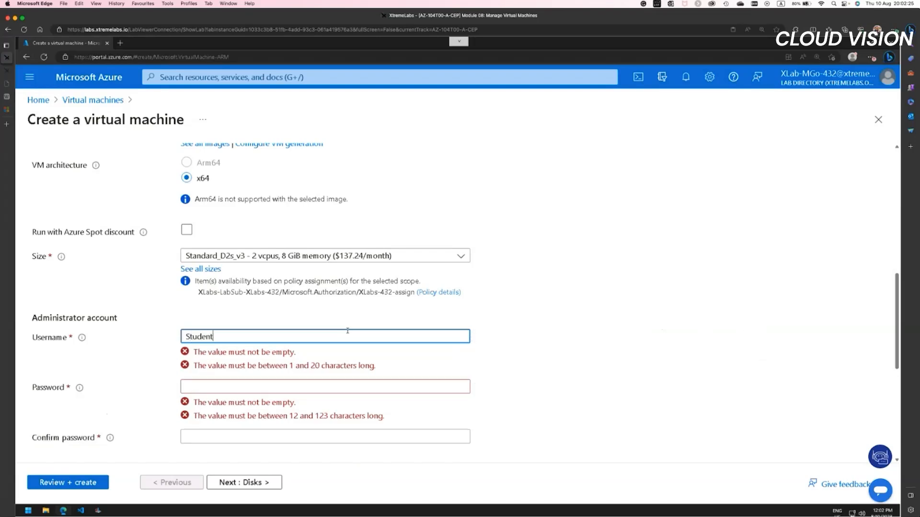
key("Tab")
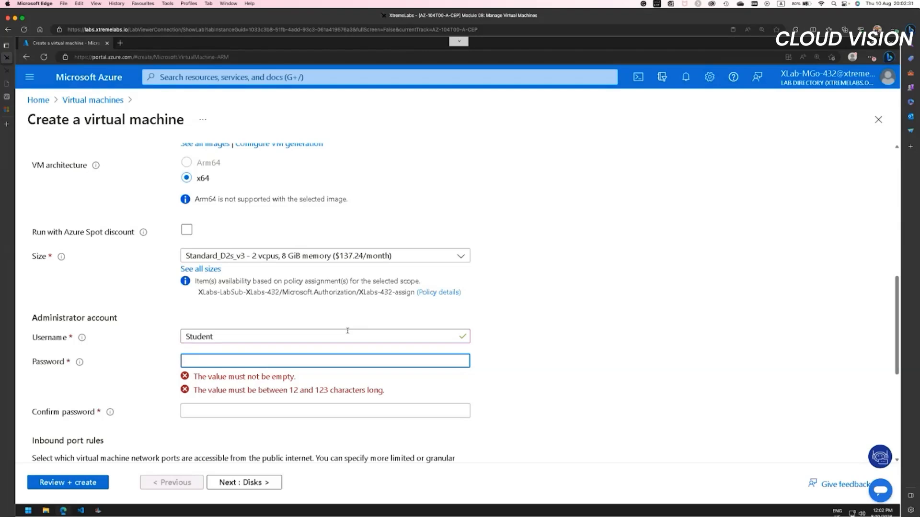
Step: Try entering a password for the administrator account
type("Pa")
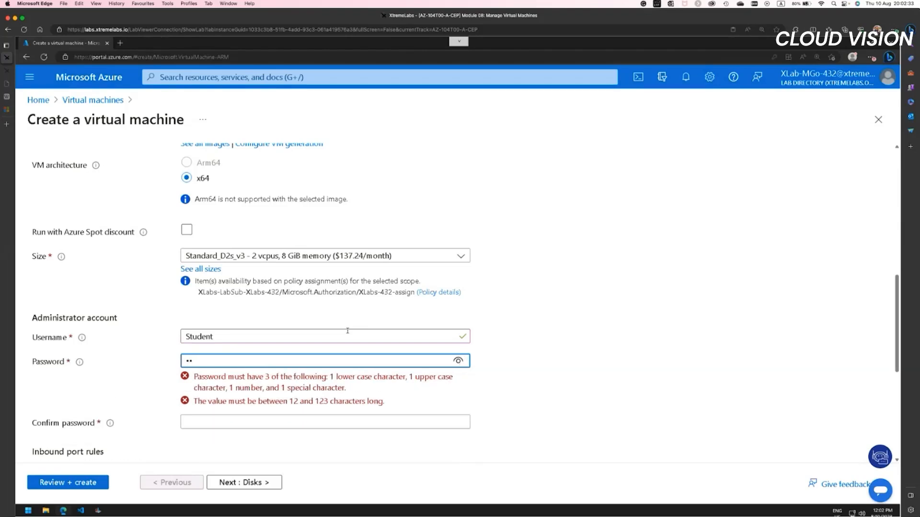
type("55")
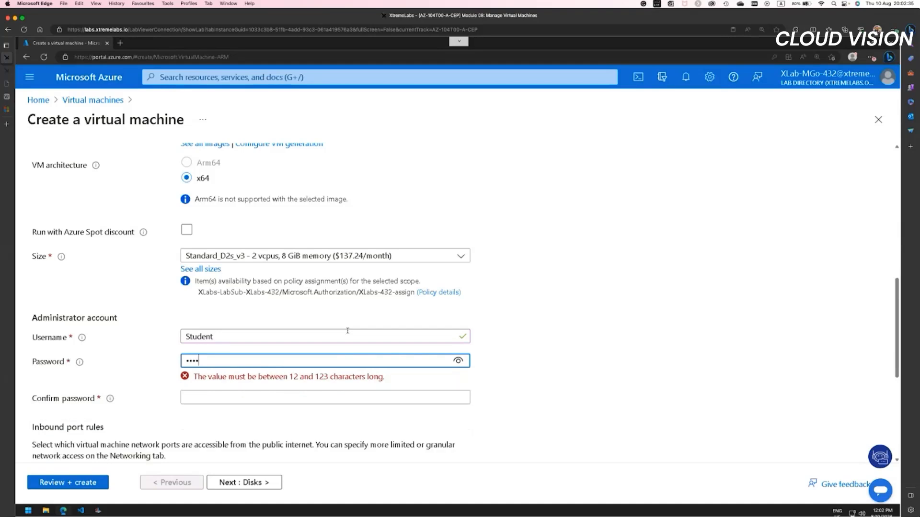
type("w.rd123456")
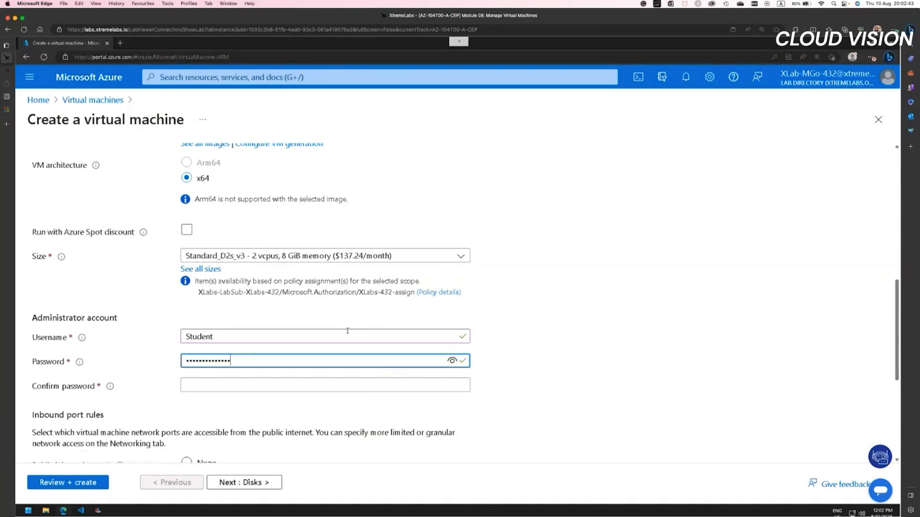
type("890123456")
Step: Replace the administrator account's password with a new one and enter the same password as confirmation
key("ctrl+a")
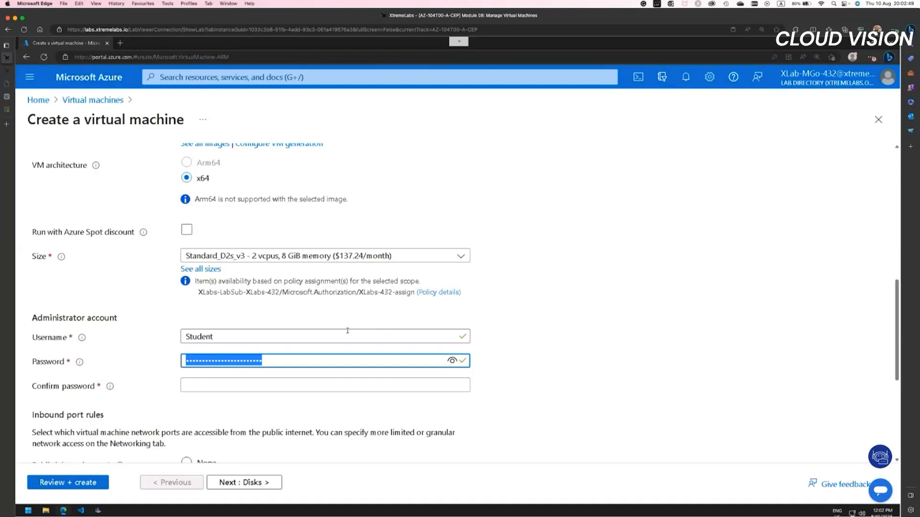
type("P")
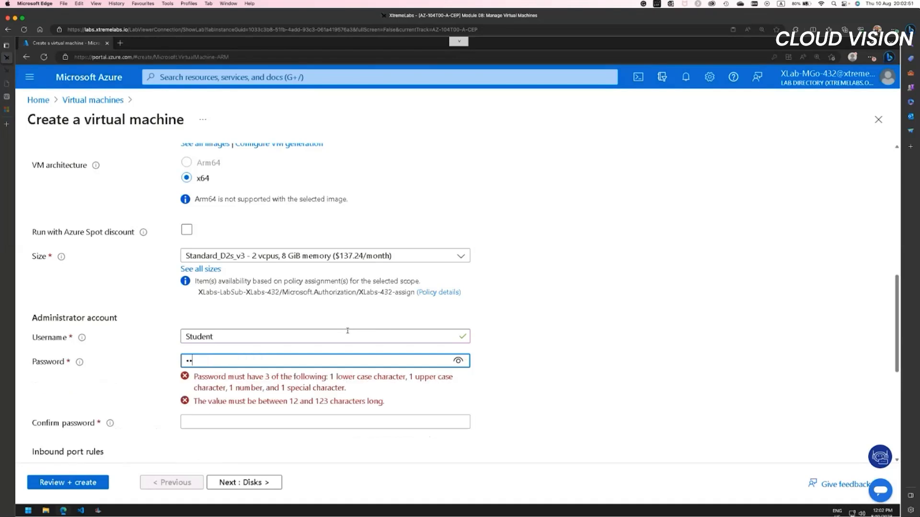
type("a55")
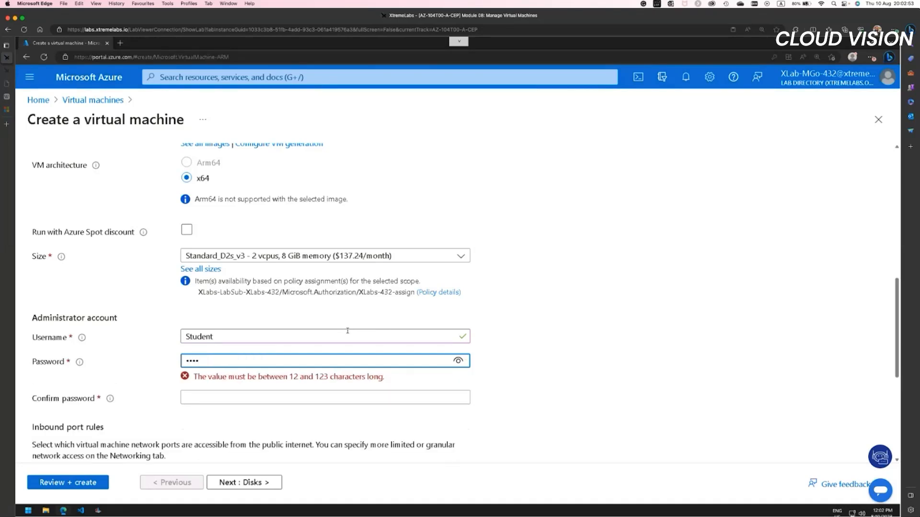
type("w.rd1234")
key("Tab")
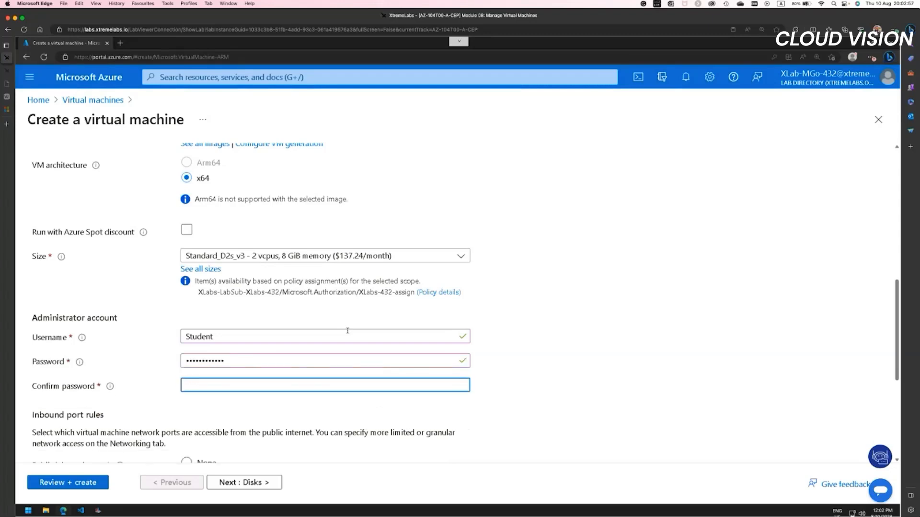
type("P")
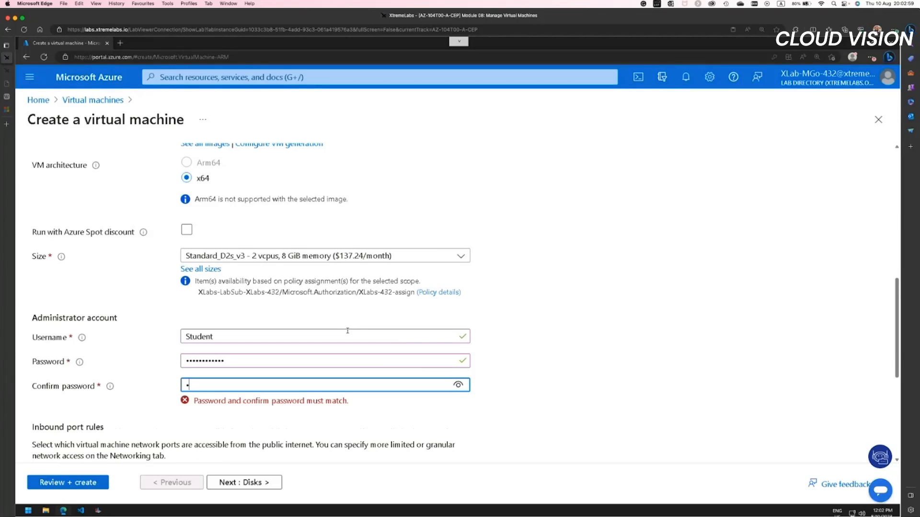
type("a55w.rd1234")
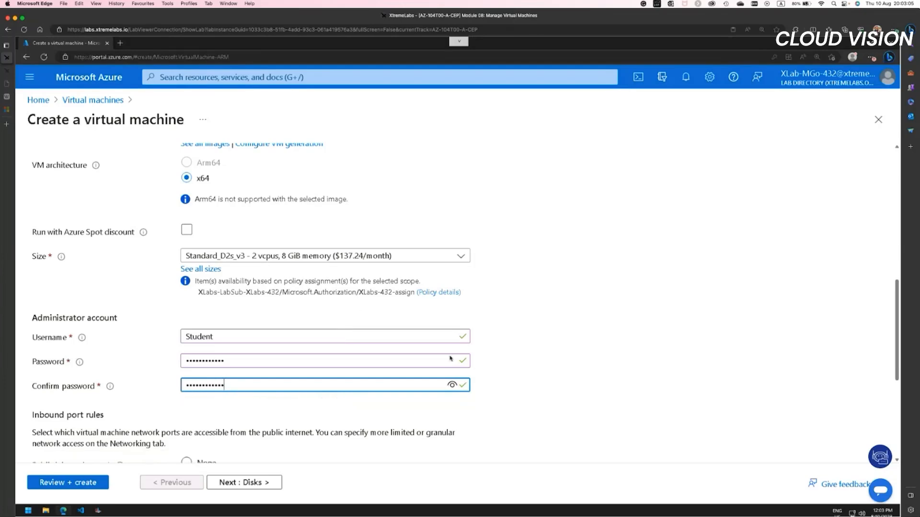
left_click(514, 369)
Step: Set the virtual machine's public inbound ports to None
scroll(513, 372, "down", 2)
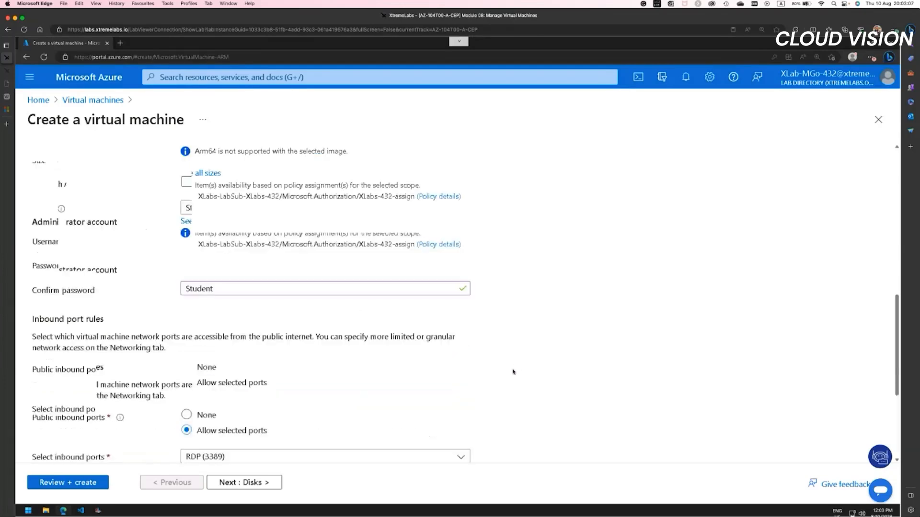
scroll(513, 372, "down", 3)
scroll(513, 372, "up", 2)
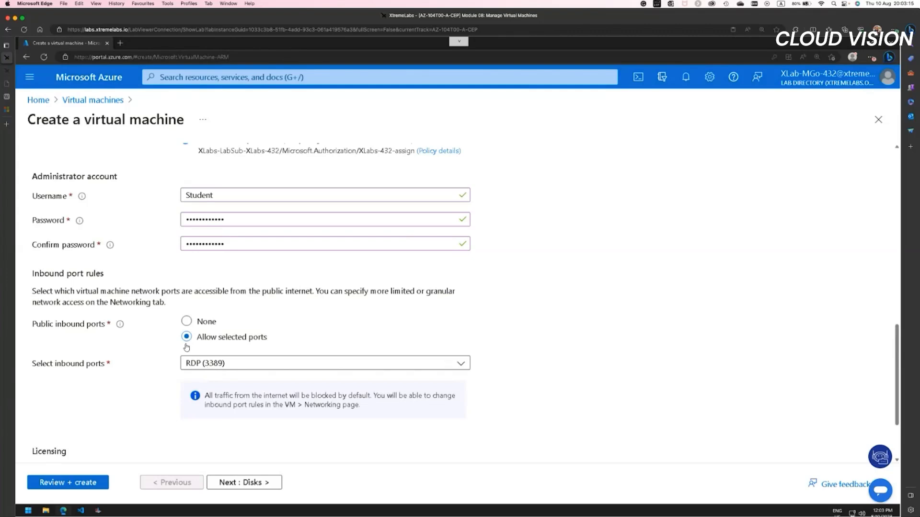
left_click(186, 321)
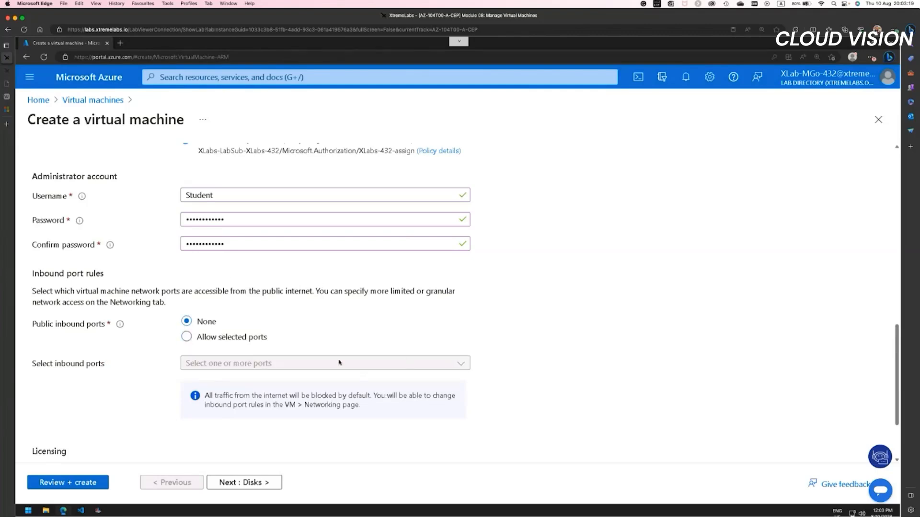
Step: Try the option for using an existing Windows Server license and switch it back off
scroll(289, 437, "down", 2)
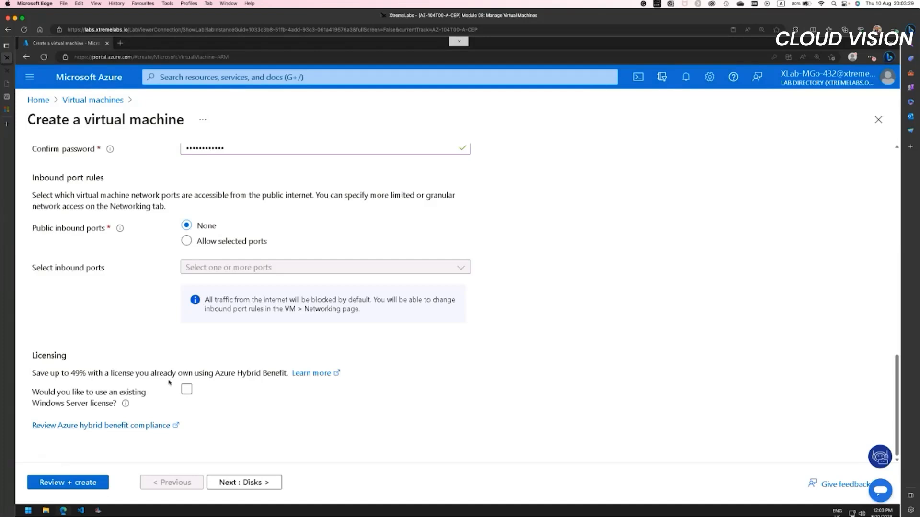
left_click(183, 391)
left_click(185, 391)
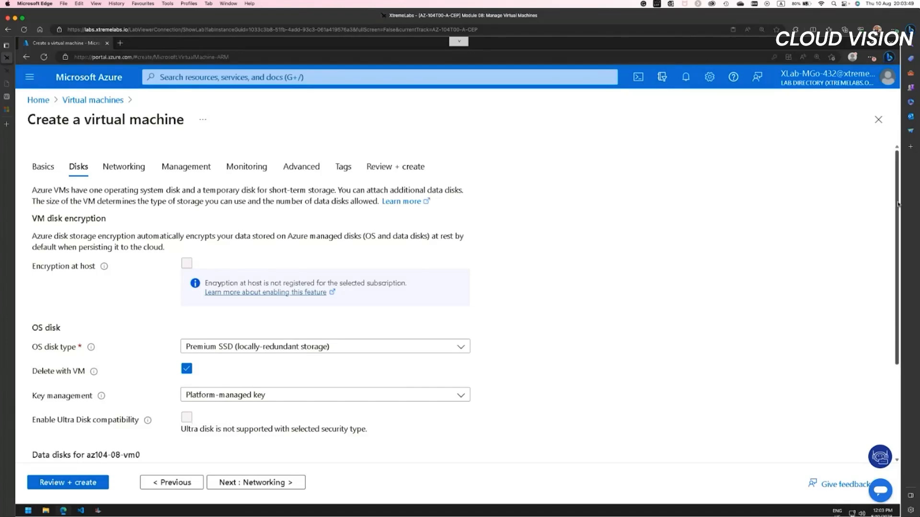
Step: Review the OS disk, data disk and encryption settings, including the available key management options, without changing them
scroll(897, 230, "down", 2)
scroll(893, 260, "down", 3)
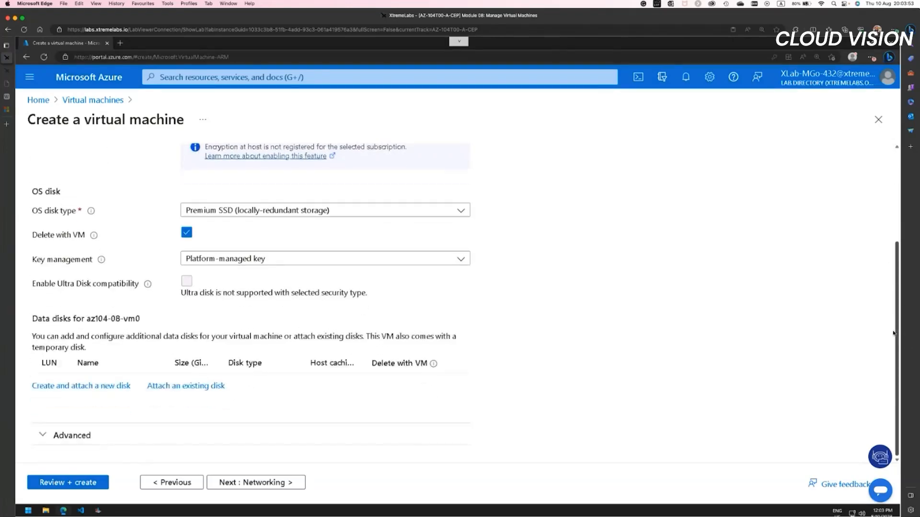
scroll(257, 287, "up", 5)
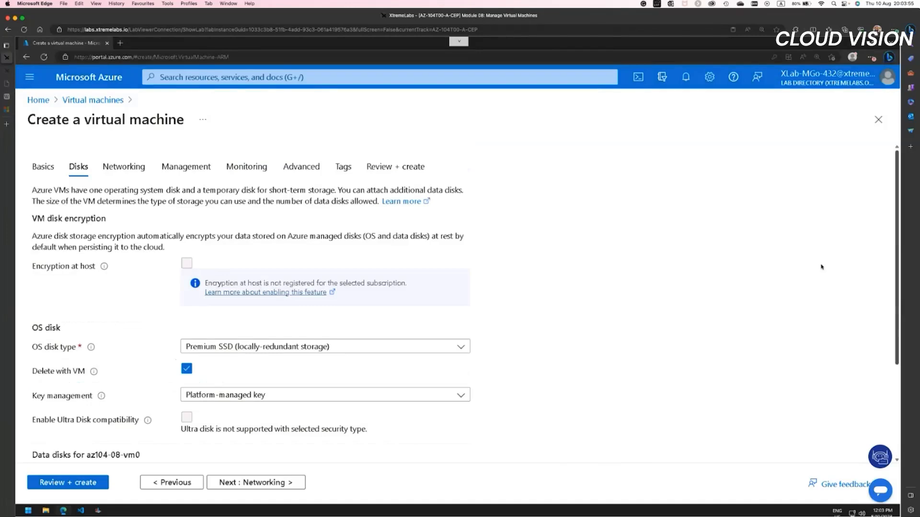
scroll(822, 268, "down", 2)
scroll(261, 389, "up", 2)
left_click(374, 398)
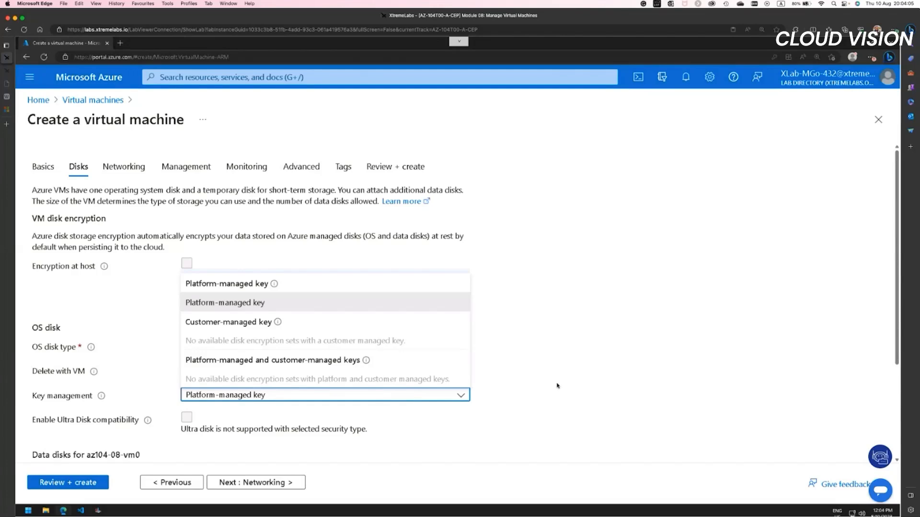
left_click(509, 425)
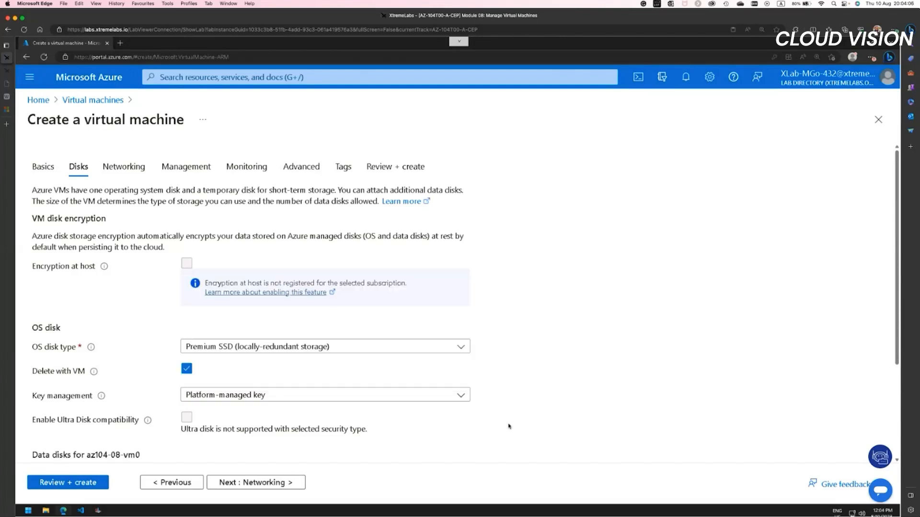
Step: Continue to the networking settings, dismiss the browser's offer to save the password, and keep (new) az104-08-vm0-vnet as the virtual network
left_click(278, 485)
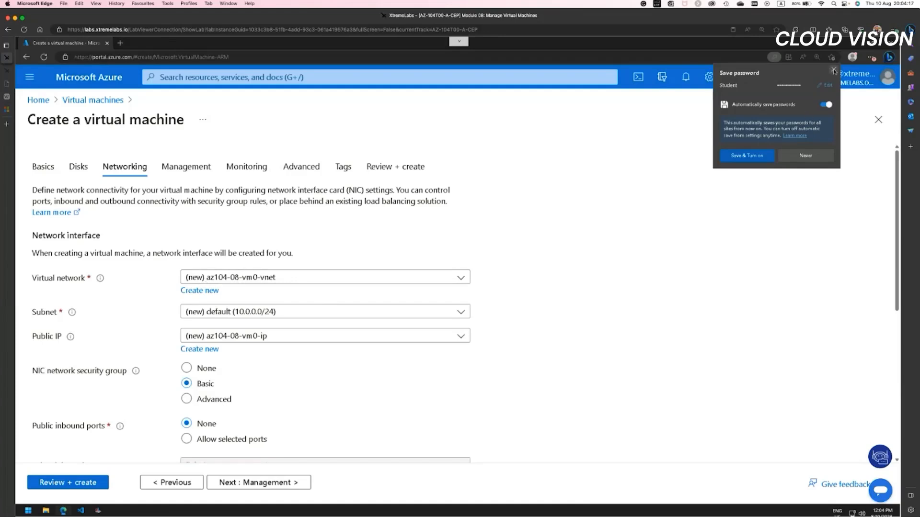
left_click(833, 70)
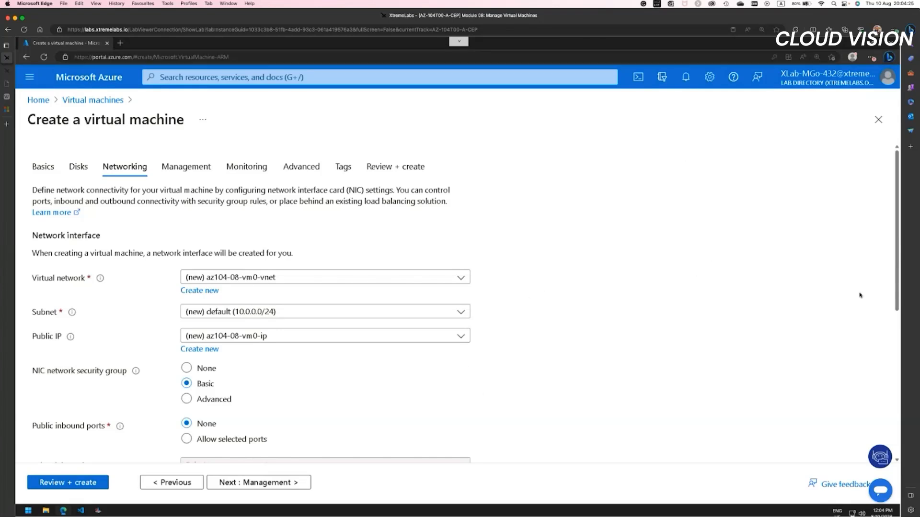
left_click_drag(899, 257, 898, 335)
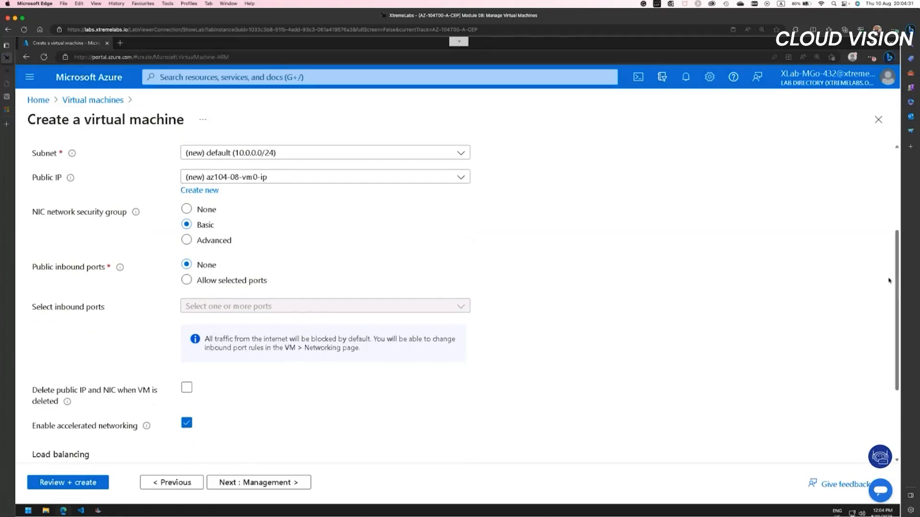
left_click_drag(900, 286, 894, 239)
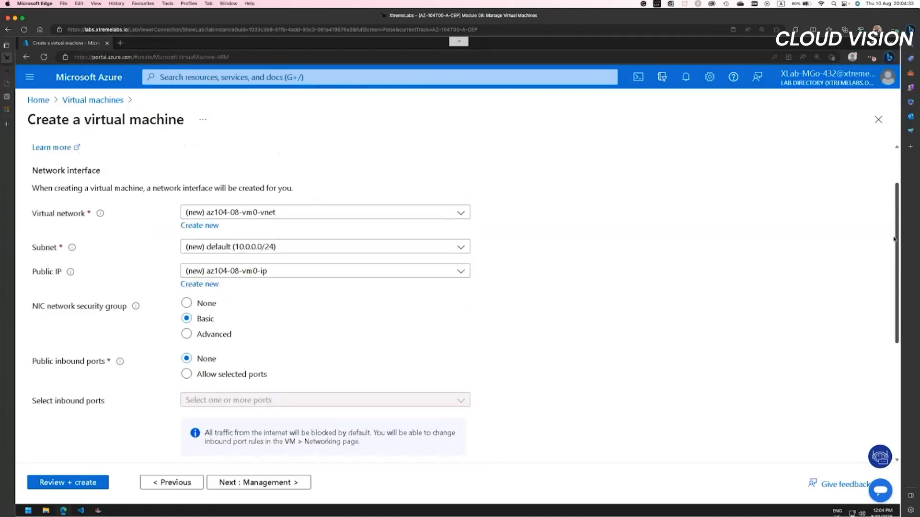
left_click(275, 214)
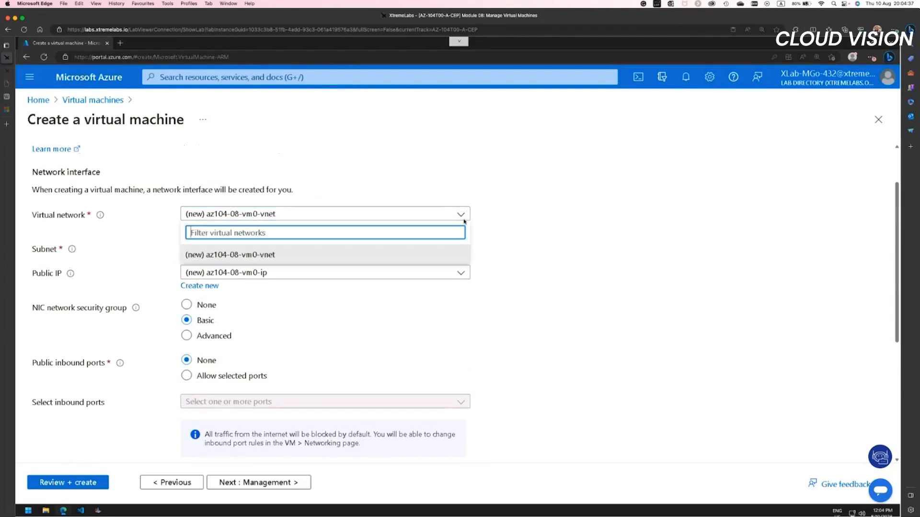
left_click(230, 255)
Step: Open the new virtual network form and name the network az104-08-rg01-vnet
left_click(199, 228)
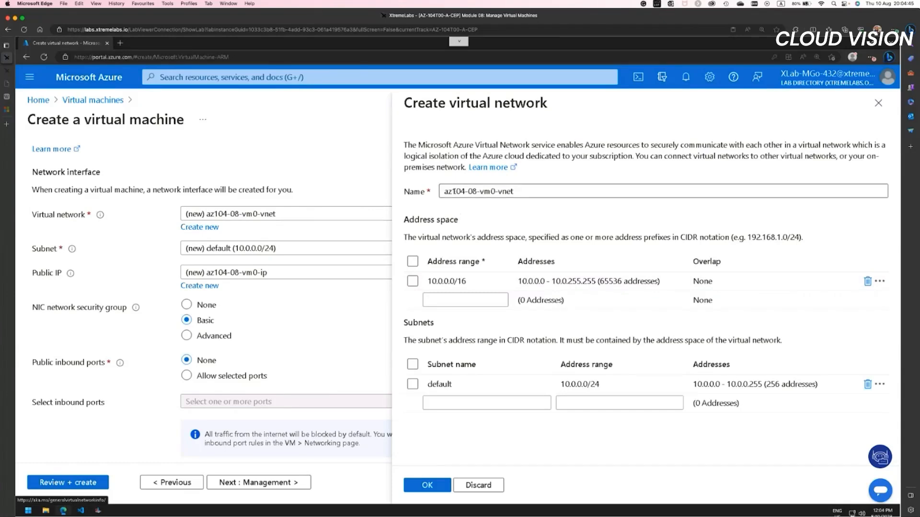
double_click(481, 192)
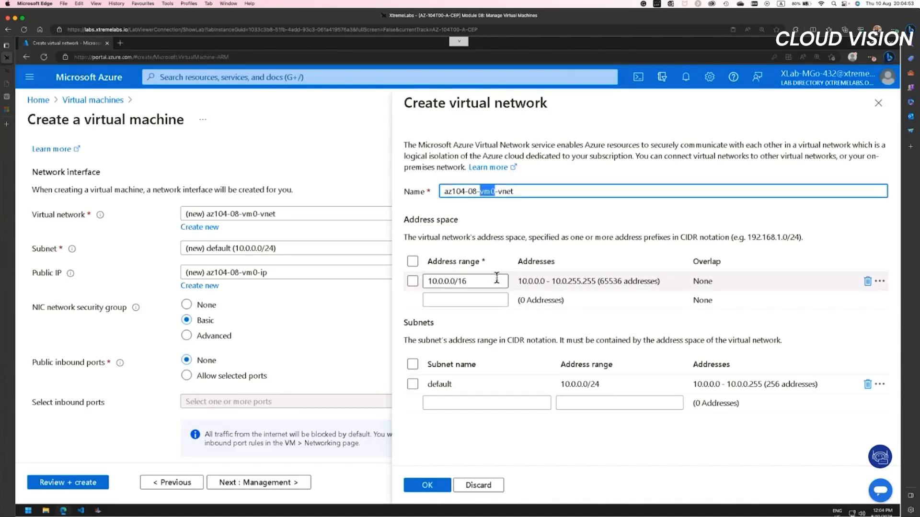
type("rg01")
Step: Set the virtual network's address range to 10.80.0.0/20
left_click(442, 281)
key("Left")
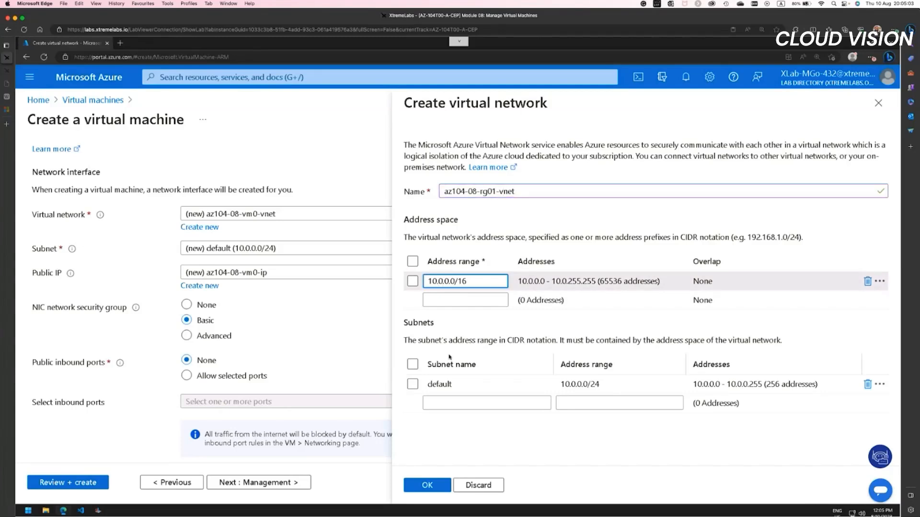
type("8")
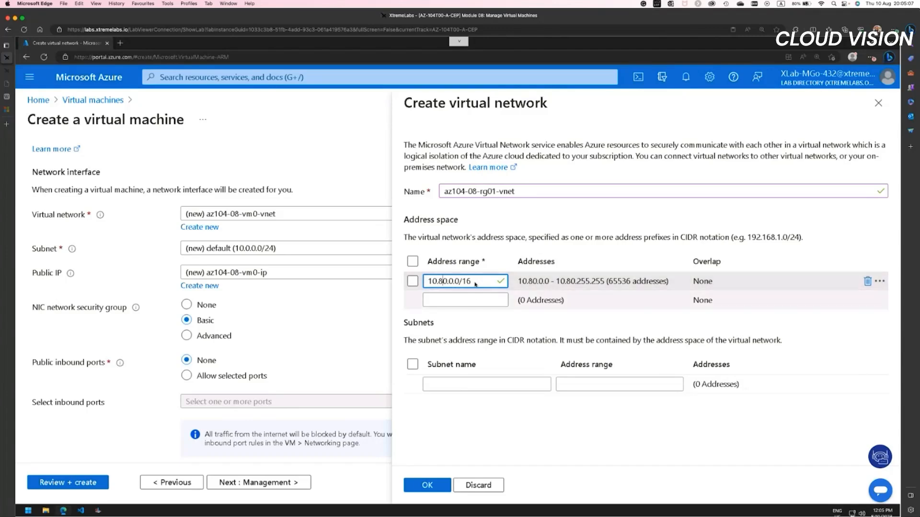
left_click_drag(471, 281, 462, 281)
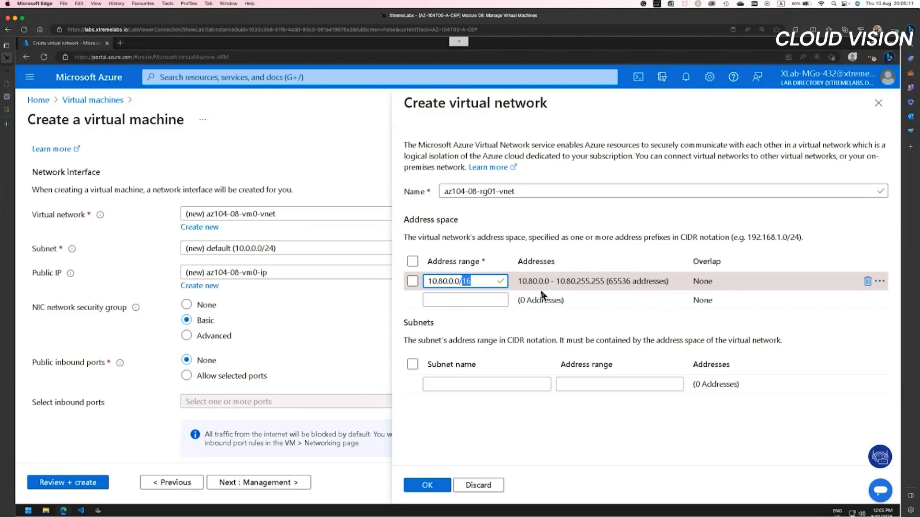
type("20")
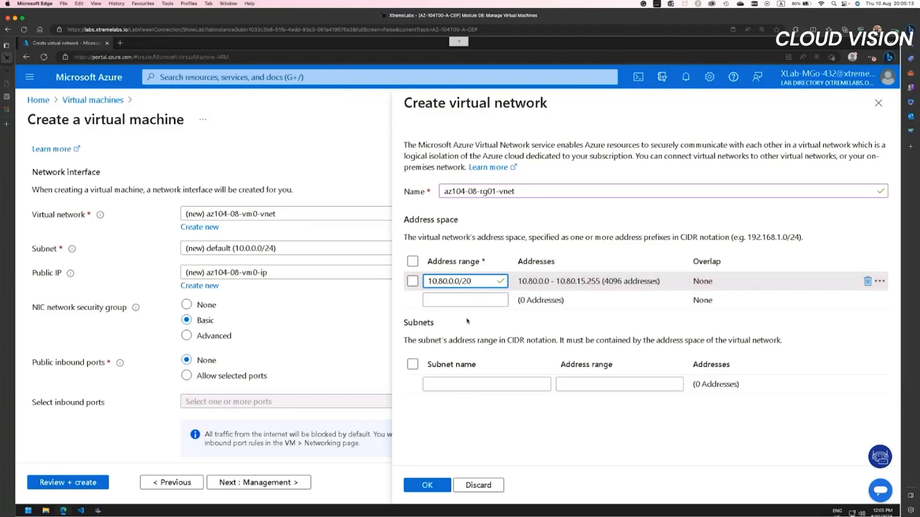
Step: Try to add a subnet to the virtual network using 10.80.0.0/24 as its subnet name
left_click(412, 371)
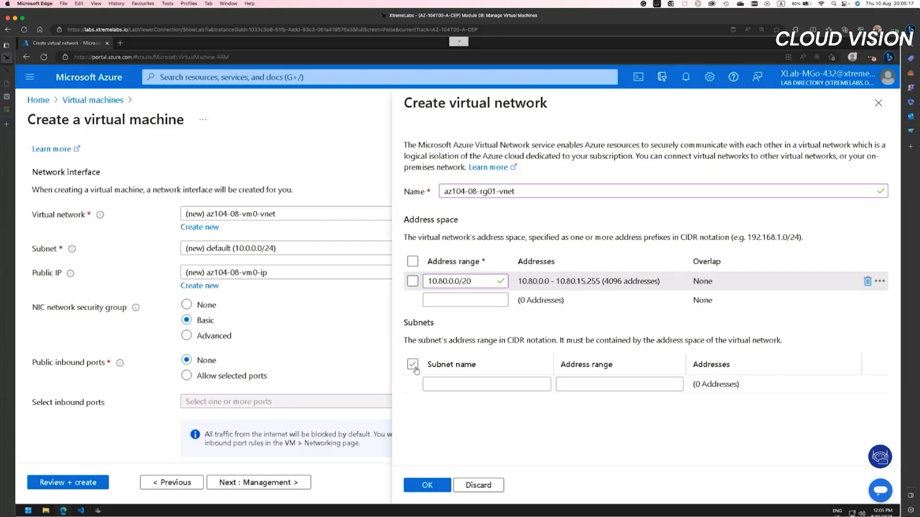
left_click(457, 384)
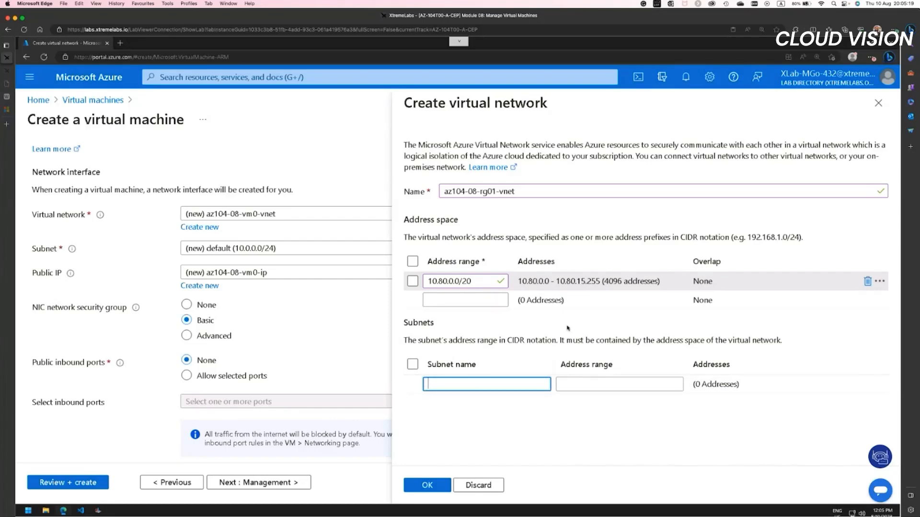
type("1")
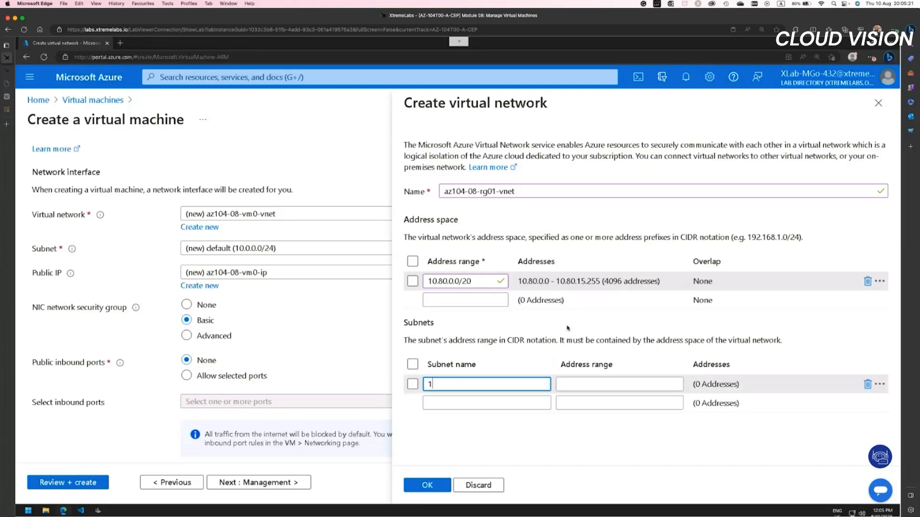
type("0.8")
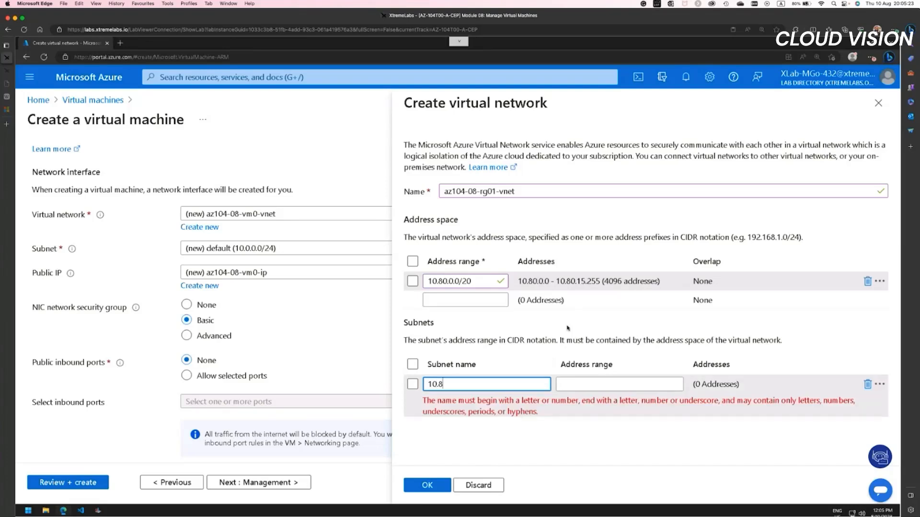
type("0.0.0.")
type(".")
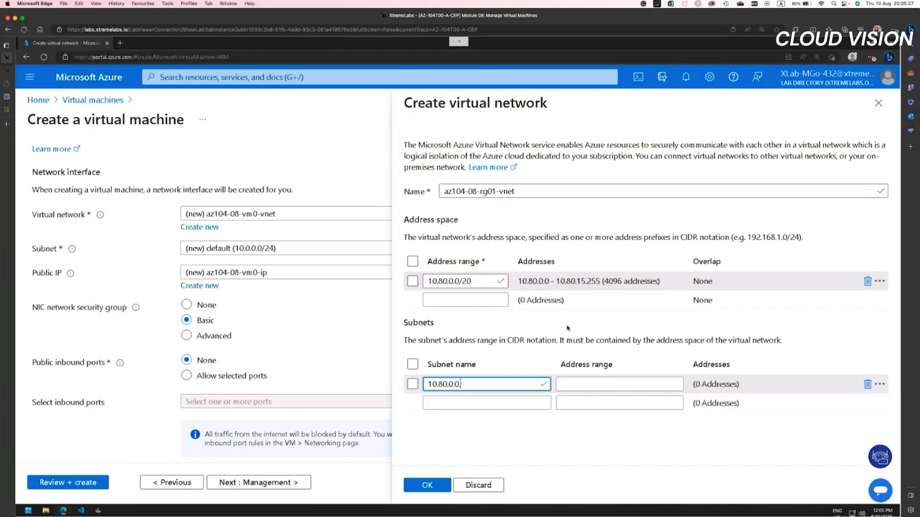
key("BackSpace")
type("/24")
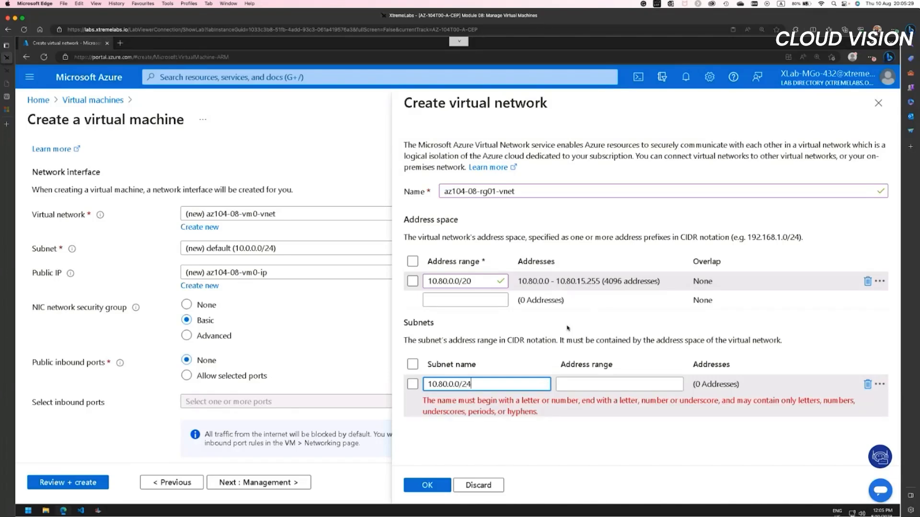
left_click(569, 443)
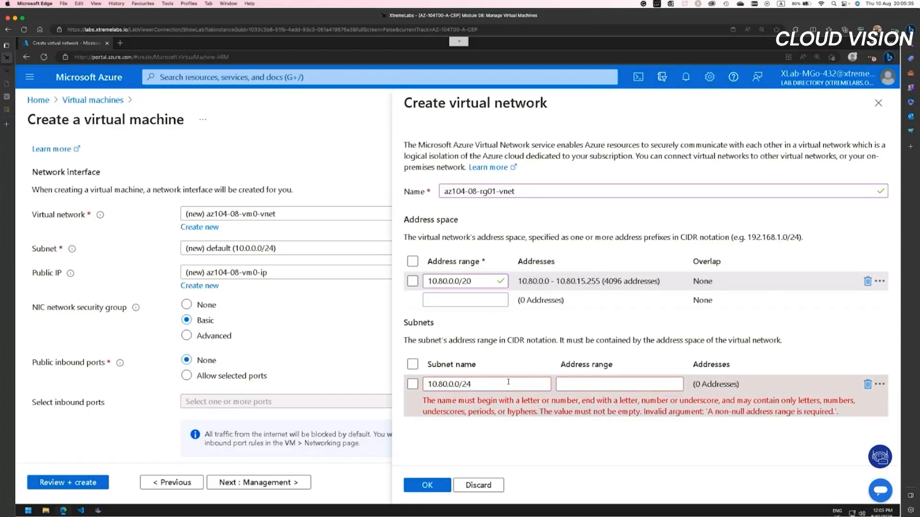
Step: Clear the subnet name 10.80.0.0/24 and delete that subnet row
left_click_drag(508, 382, 425, 384)
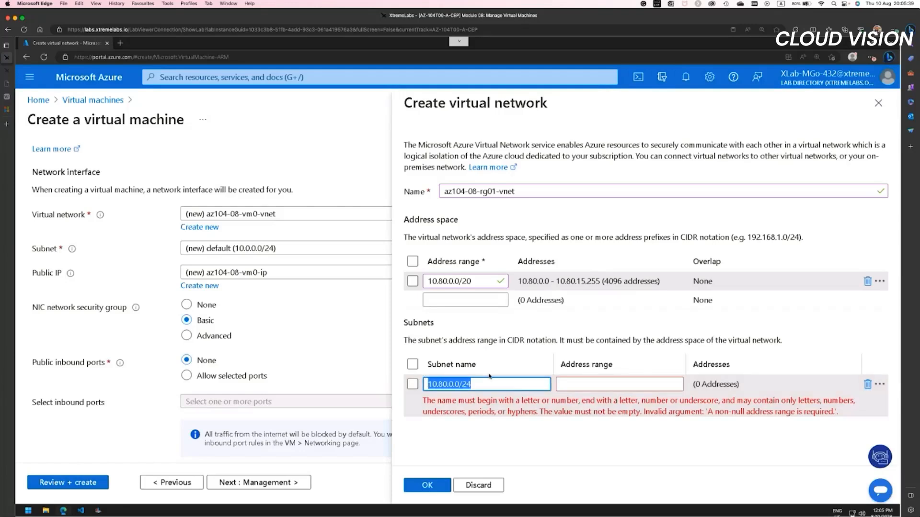
key("BackSpace")
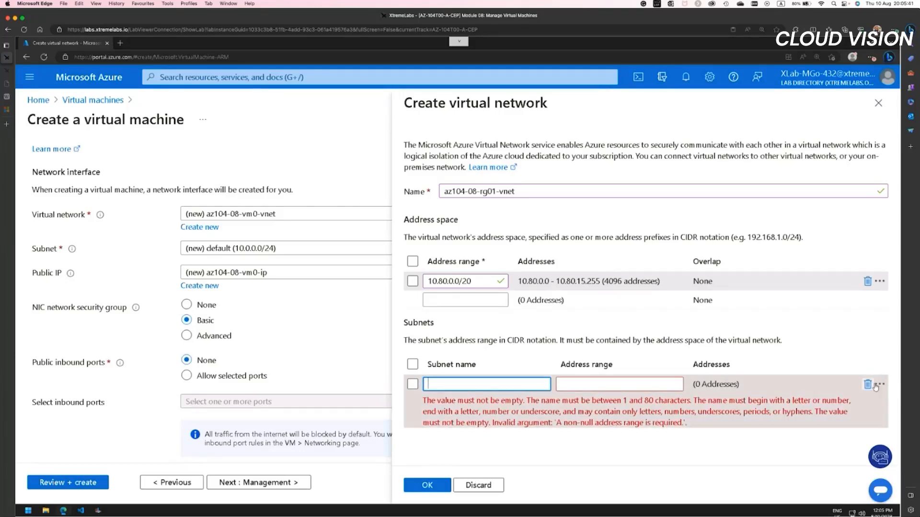
left_click(867, 384)
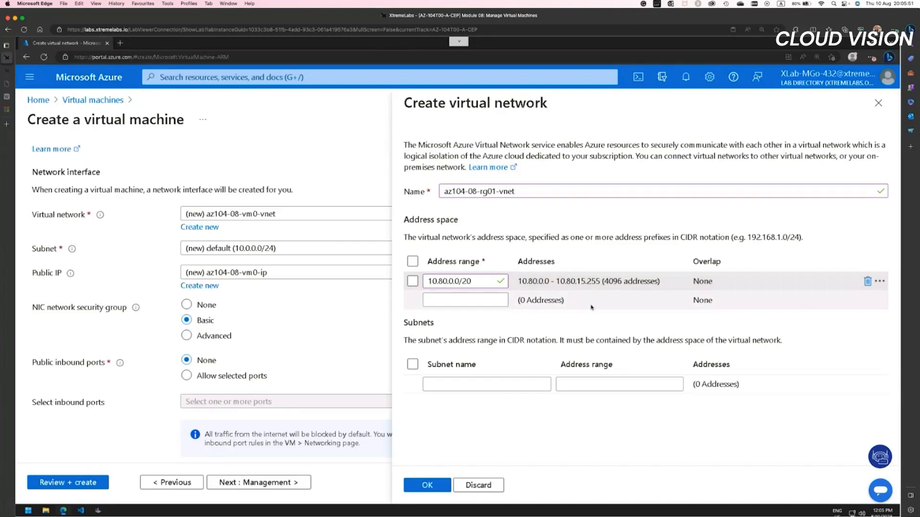
Step: Try to submit the virtual network without a subnet, and close the form, discarding its unsaved edits
left_click(438, 487)
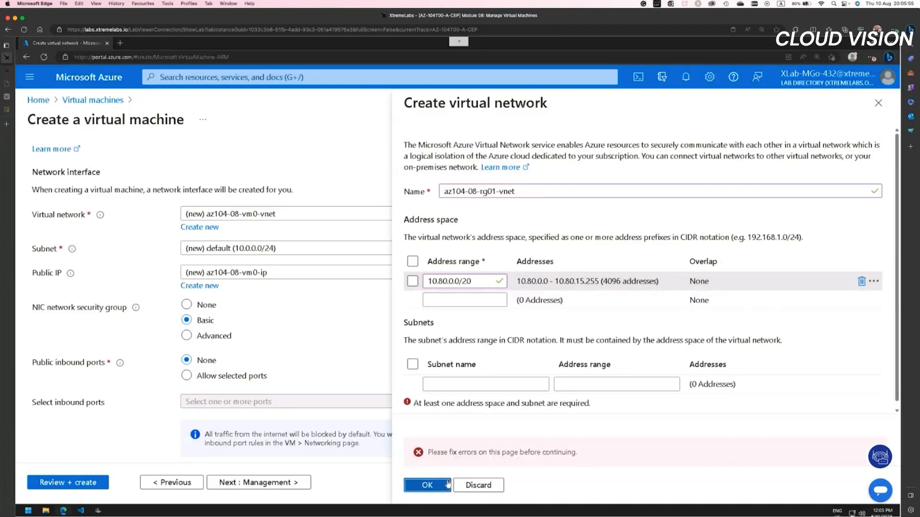
left_click(450, 381)
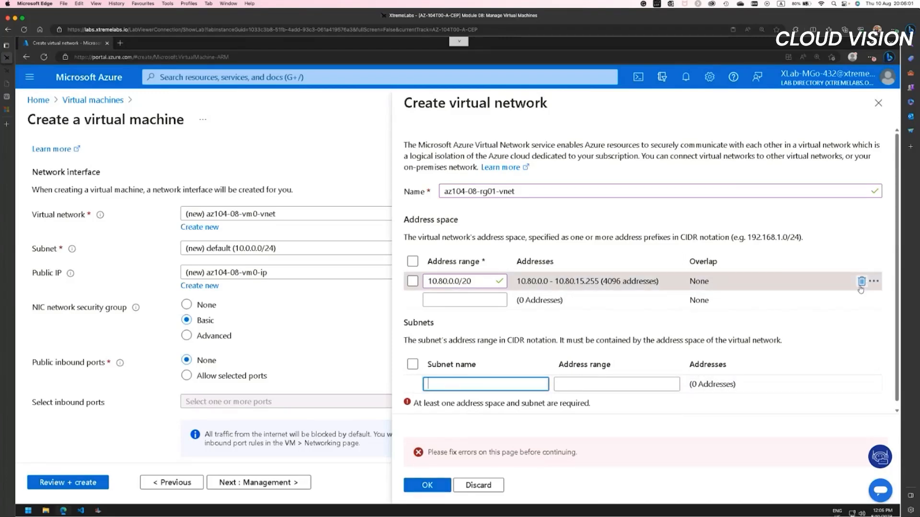
left_click(878, 105)
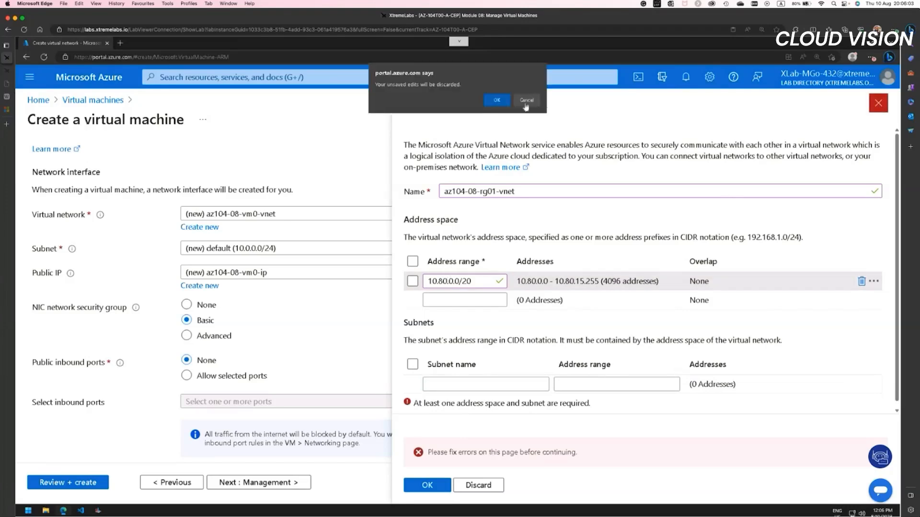
key("Return")
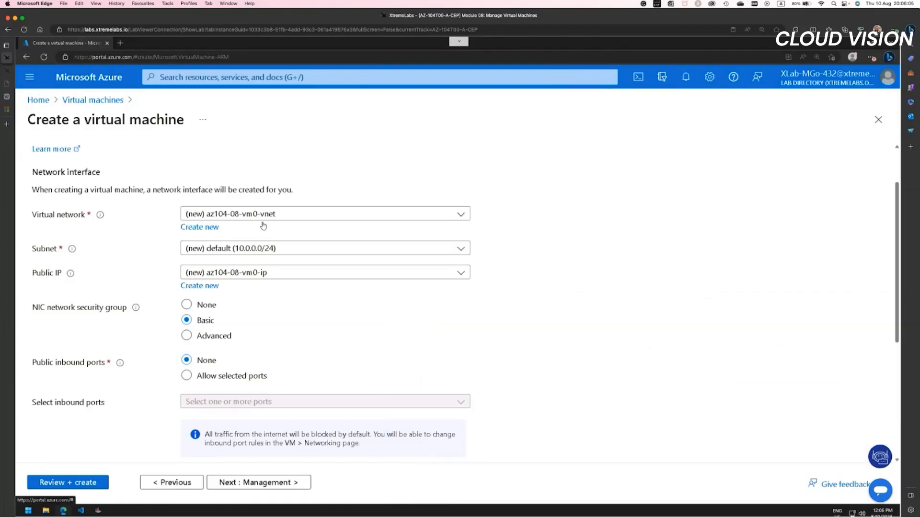
Step: Reopen the new virtual network form and name the network az104-08-rg01-vnet
left_click(317, 214)
left_click(597, 232)
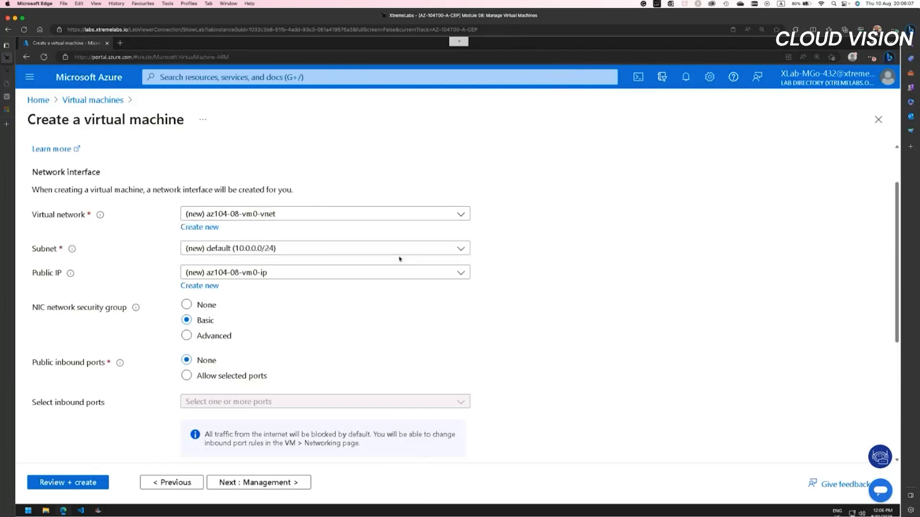
left_click(201, 232)
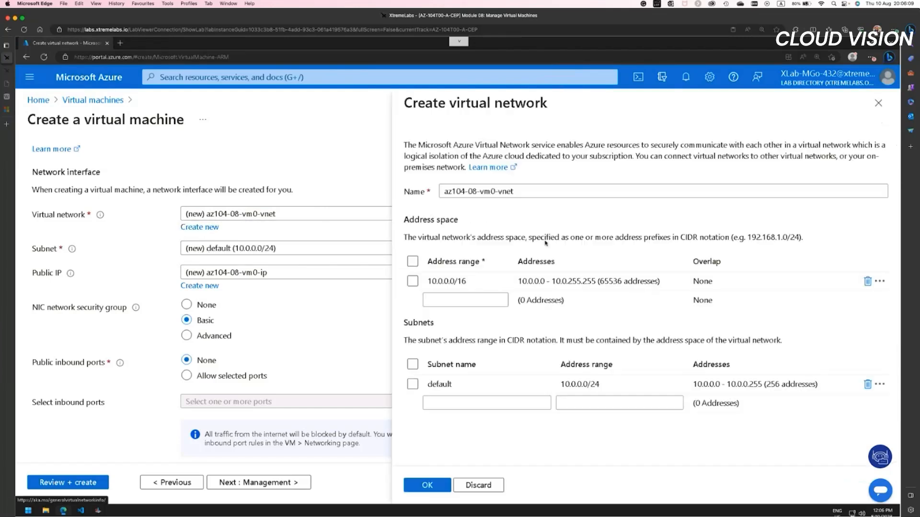
left_click(448, 281)
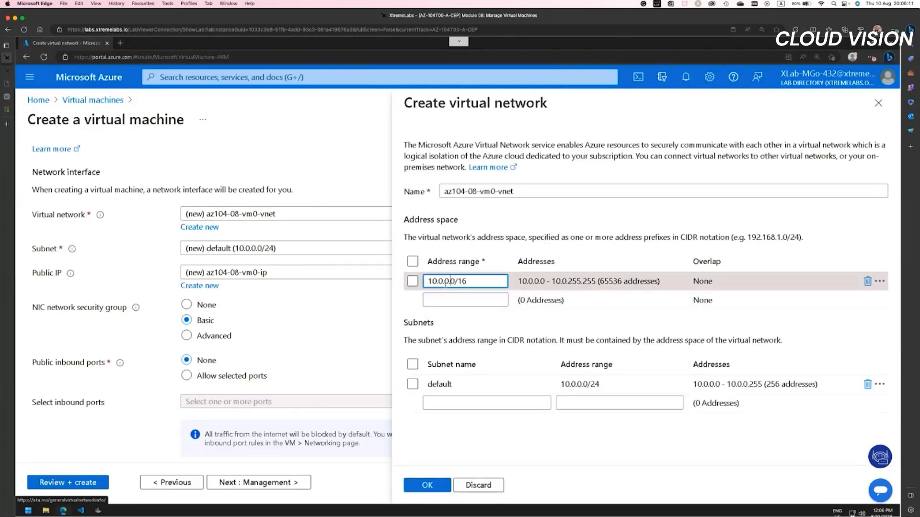
mouse_move(494, 191)
left_mouse_down()
mouse_move(471, 191)
mouse_move(480, 191)
left_mouse_up()
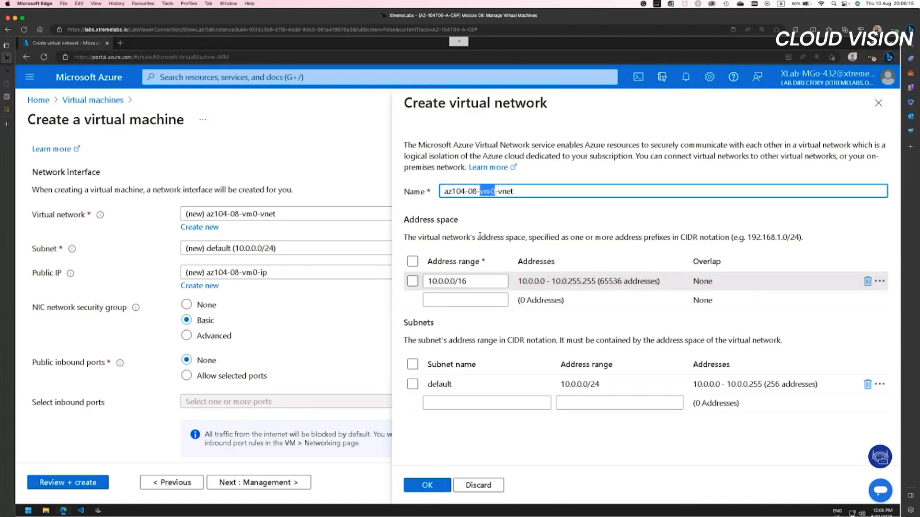
type("rg01")
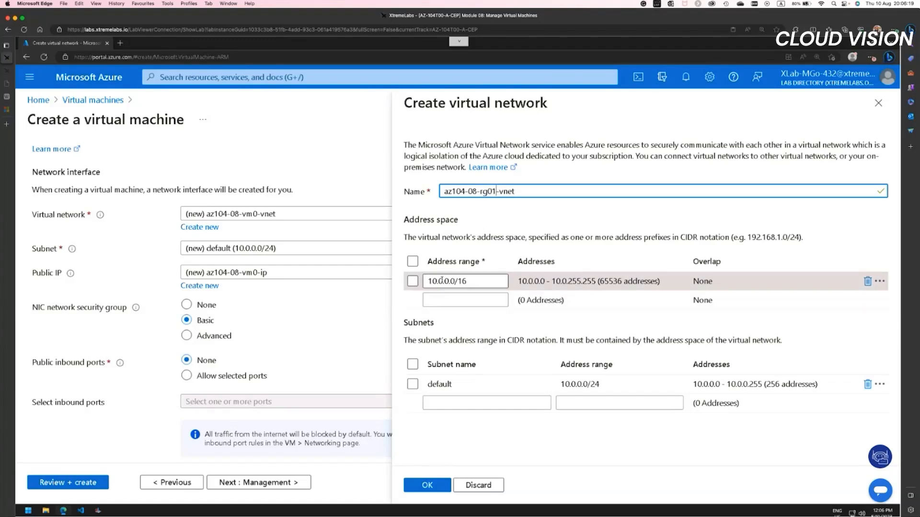
Step: Set the virtual network's address range to 10.80.0.0/20 and try to submit the form without a subnet
left_click(441, 281)
type("8")
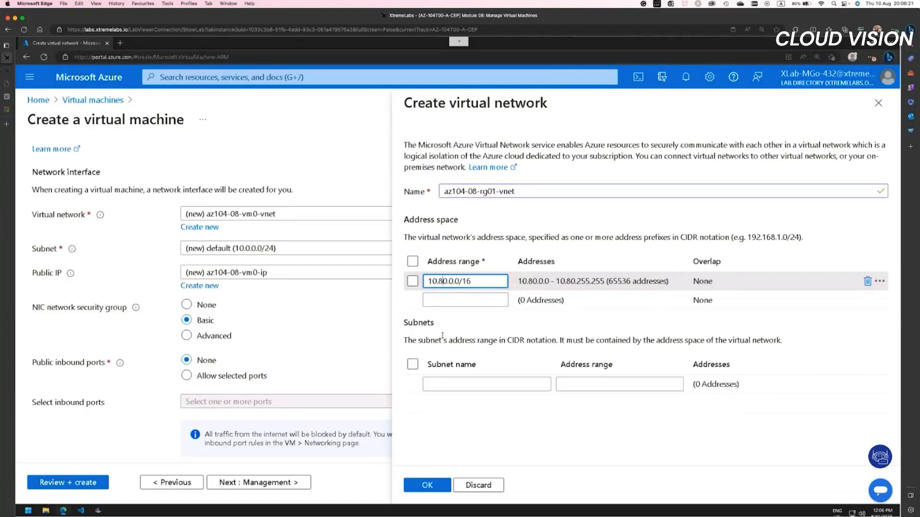
double_click(467, 281)
type("20")
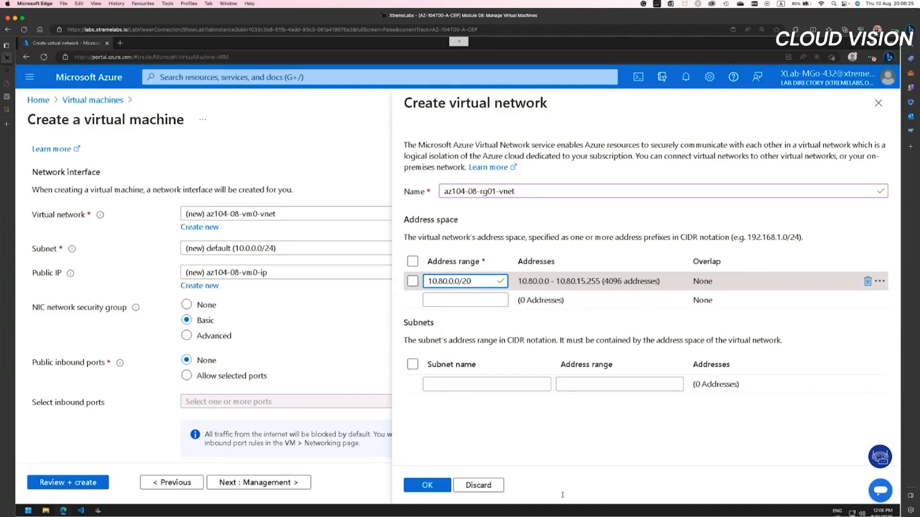
left_click(489, 451)
left_click(427, 485)
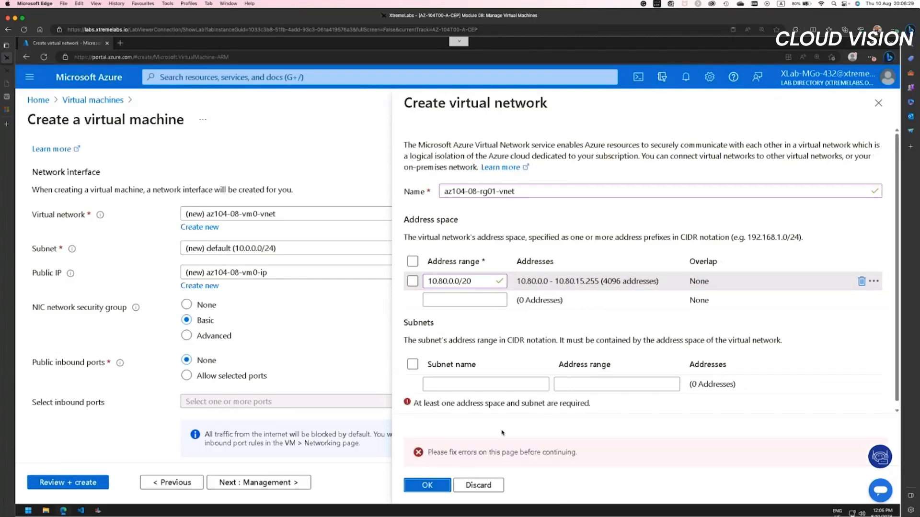
Step: Try to submit the virtual network with a subnet named 10.80.0.0 and no subnet address range
left_click(488, 383)
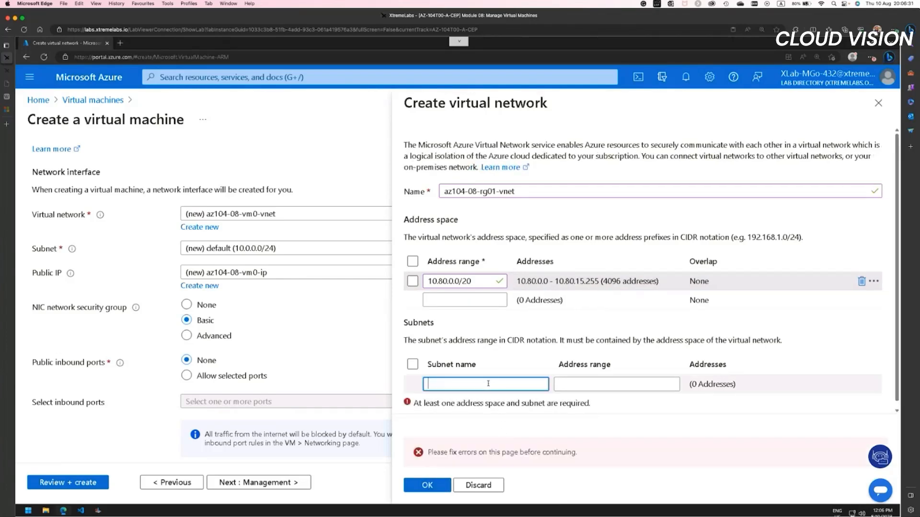
type("10")
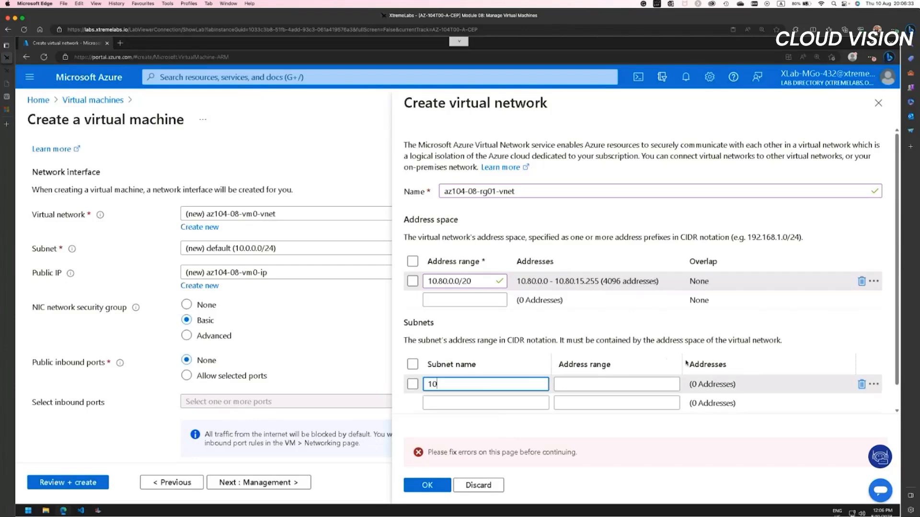
type(".80.0.0")
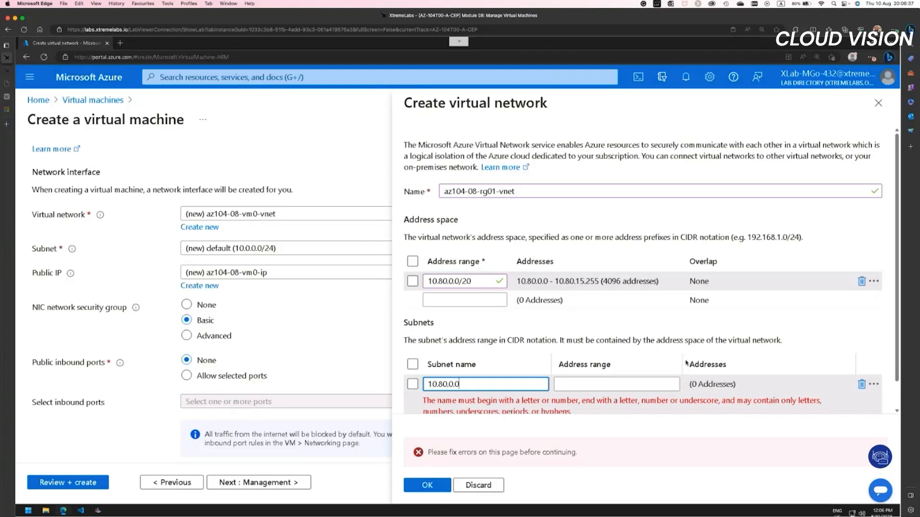
key("Tab")
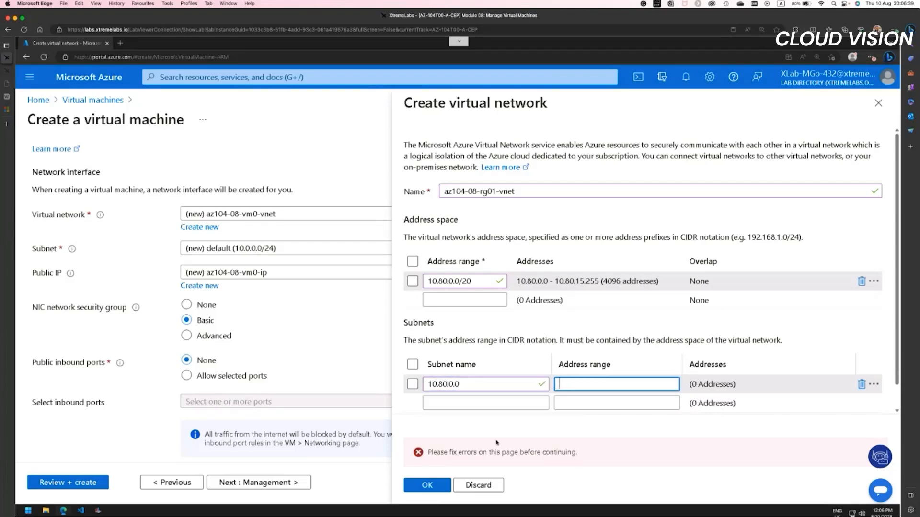
left_click(428, 486)
left_click(587, 381)
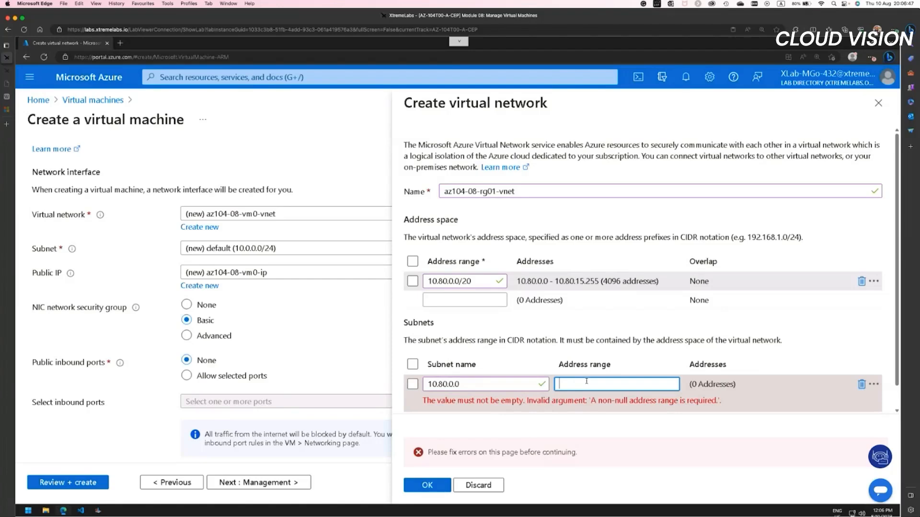
Step: Delete the 10.80.0.0 subnet row and close the virtual network form, discarding its unsaved edits
left_click(862, 385)
left_click(878, 103)
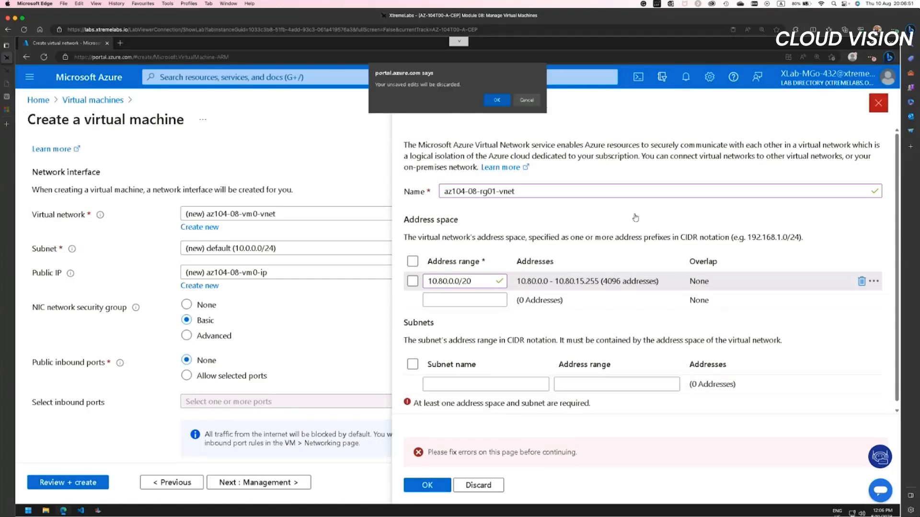
left_click(496, 99)
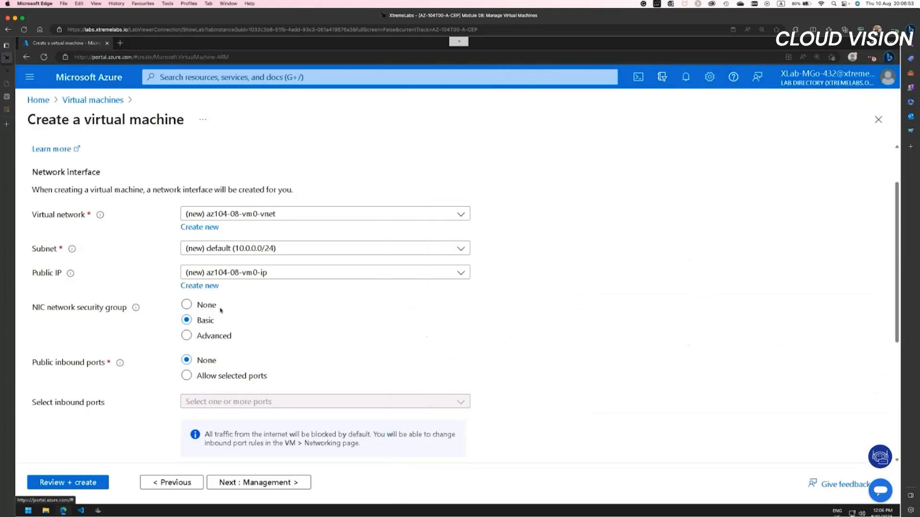
Step: Check which subnets and virtual networks are offered for the network interface
left_click(218, 249)
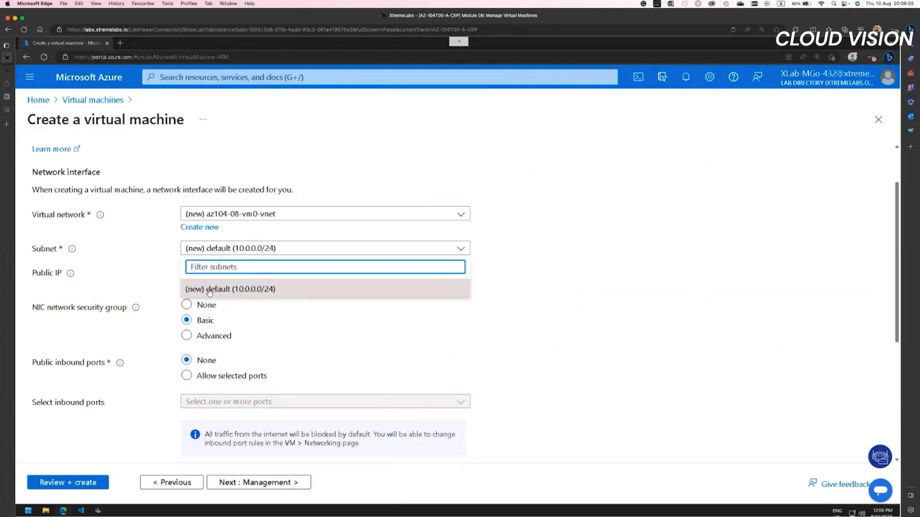
left_click(422, 324)
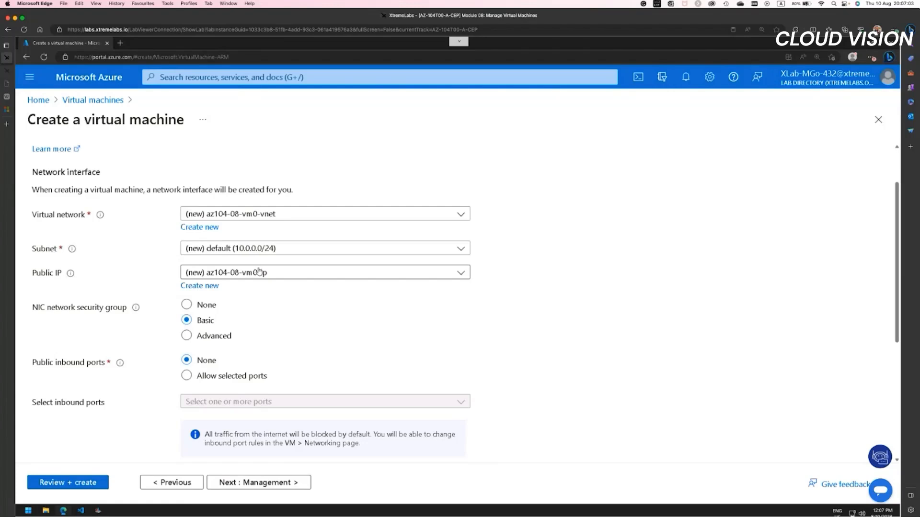
left_click(256, 215)
left_click(383, 254)
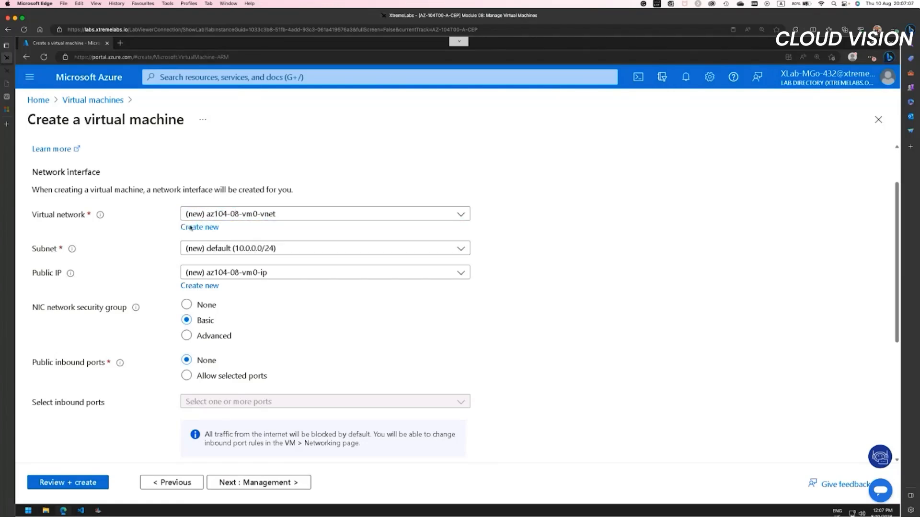
Step: Start a new virtual network, name it az104-08-rg01-vnet and delete its default 10.0.0.0/16 address range
left_click(199, 227)
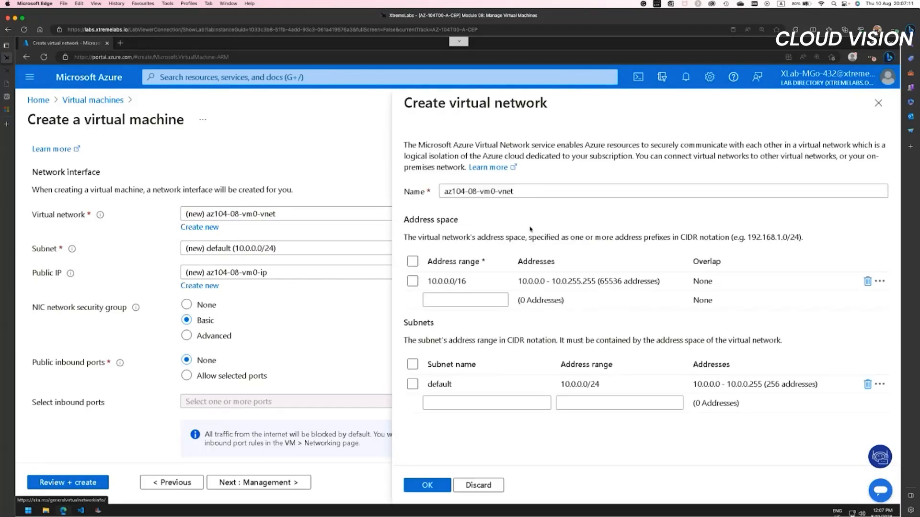
left_click(492, 191)
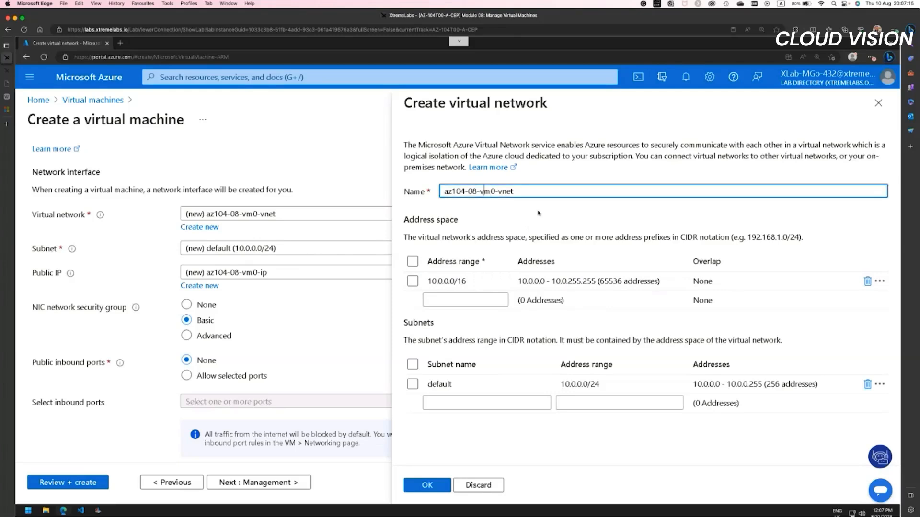
key("Left")
key("Left")
key("Right")
key("Right")
key("shift+Right")
key("shift+Right")
key("shift+Right")
type("rg01")
left_click(867, 281)
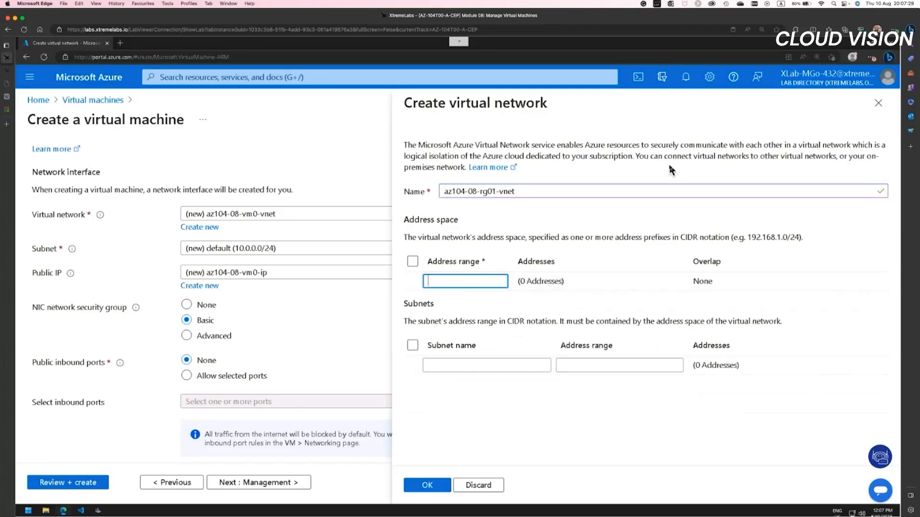
Step: Set the virtual network's address range to 10.80.0.0/20 and try to submit it without a subnet
type("10.8")
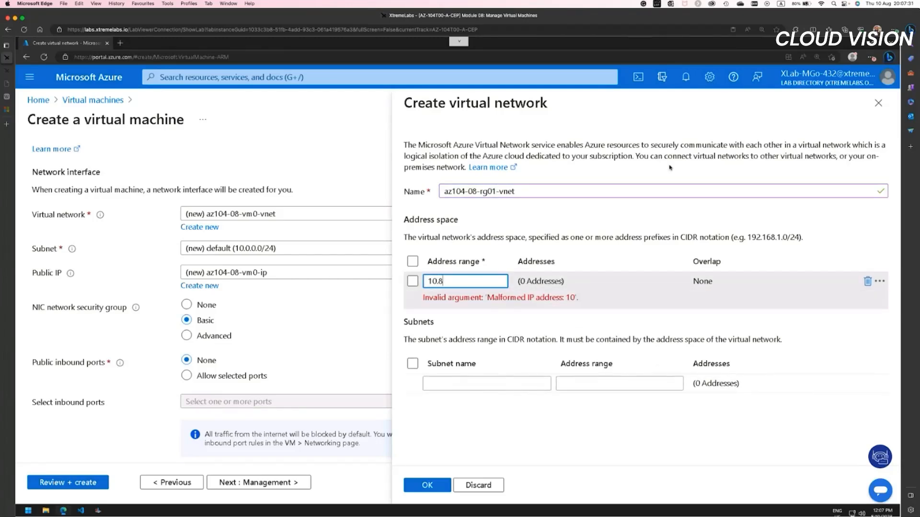
type("0.0.0/20")
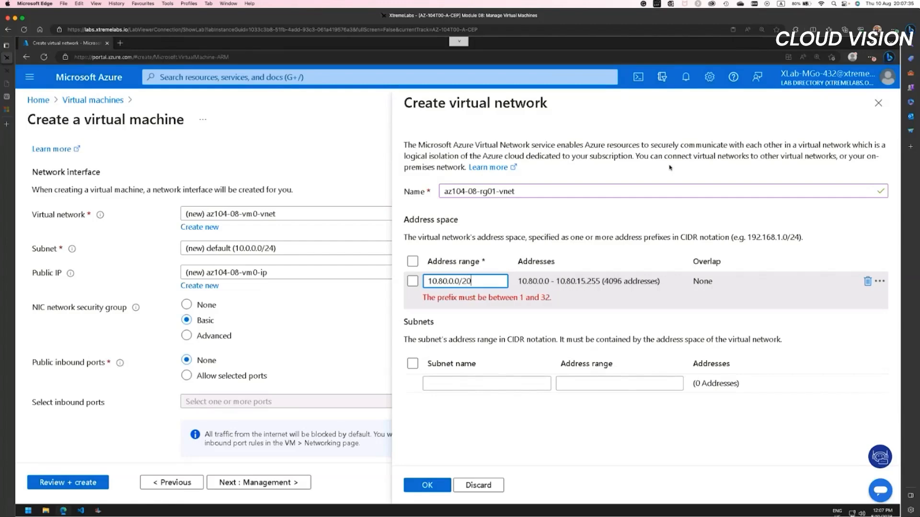
key("Tab")
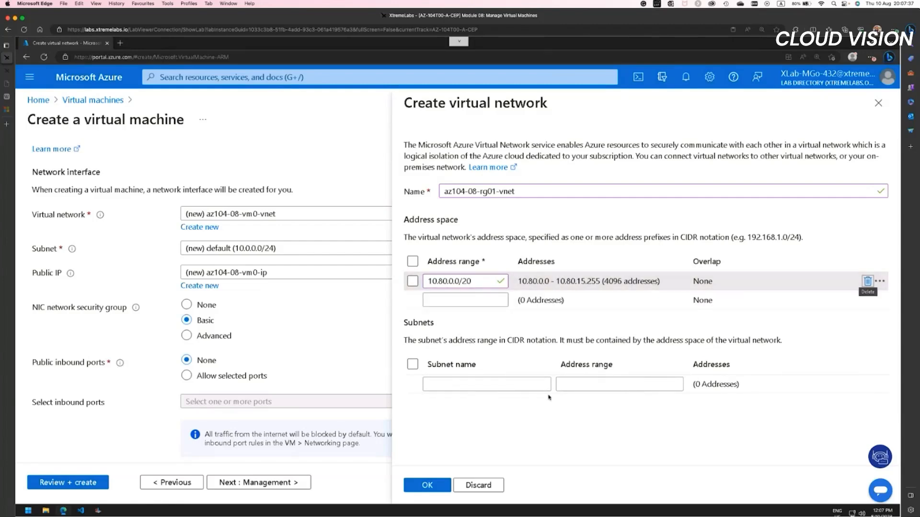
left_click(438, 485)
Step: Add a subnet named subnet0 with address range 10.80.0.0/24 and save the new virtual network
left_click(436, 387)
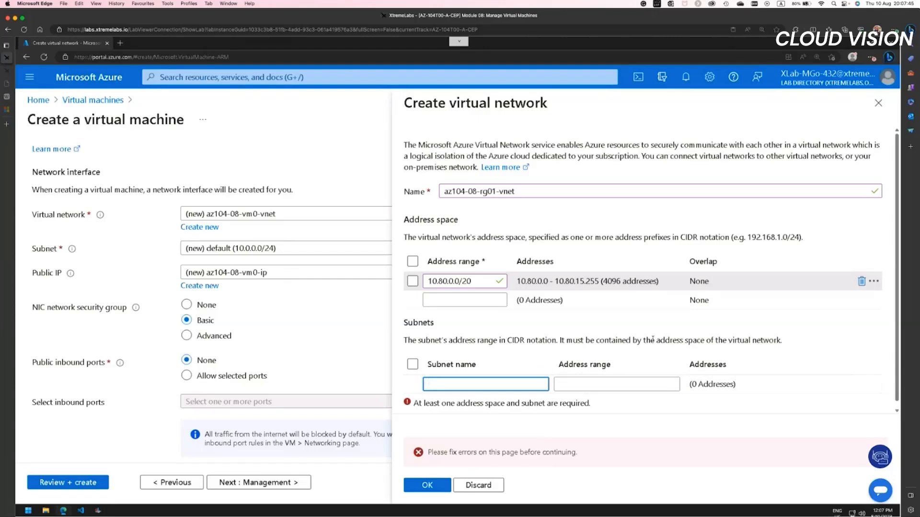
type("subnet0")
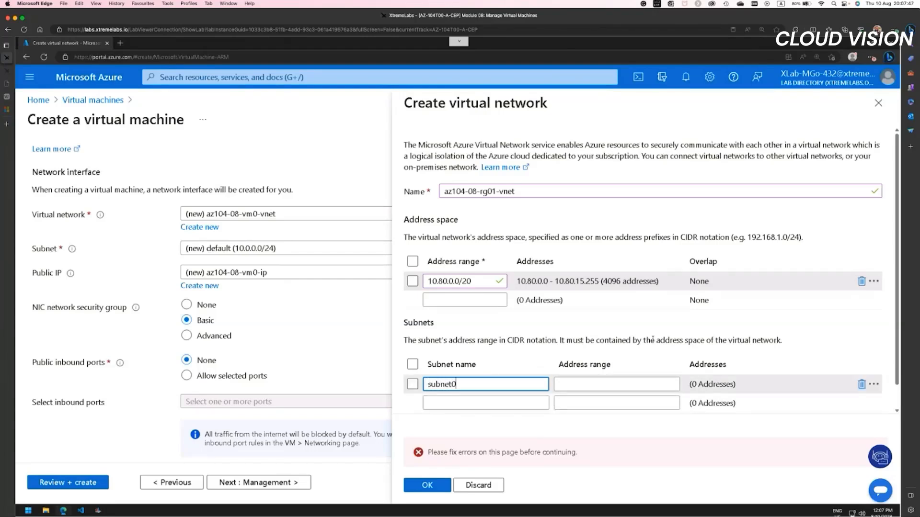
key("Tab")
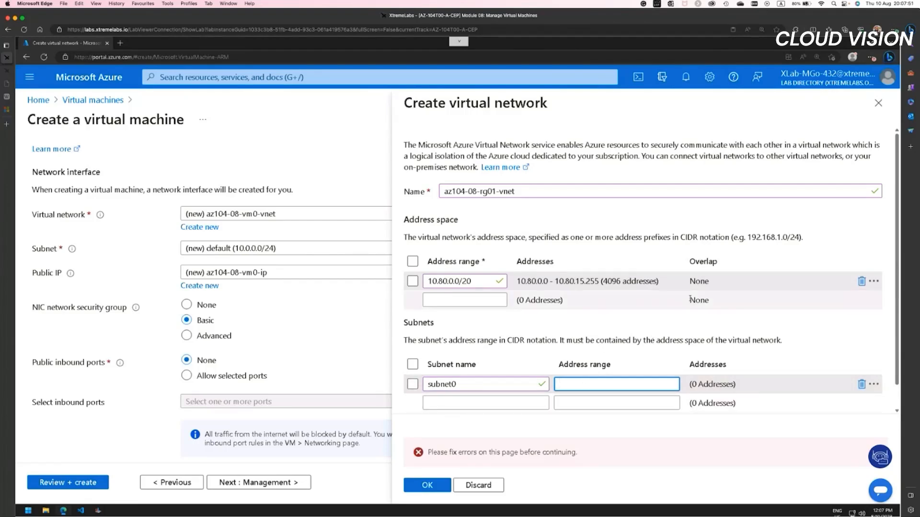
type("10.80.0.0")
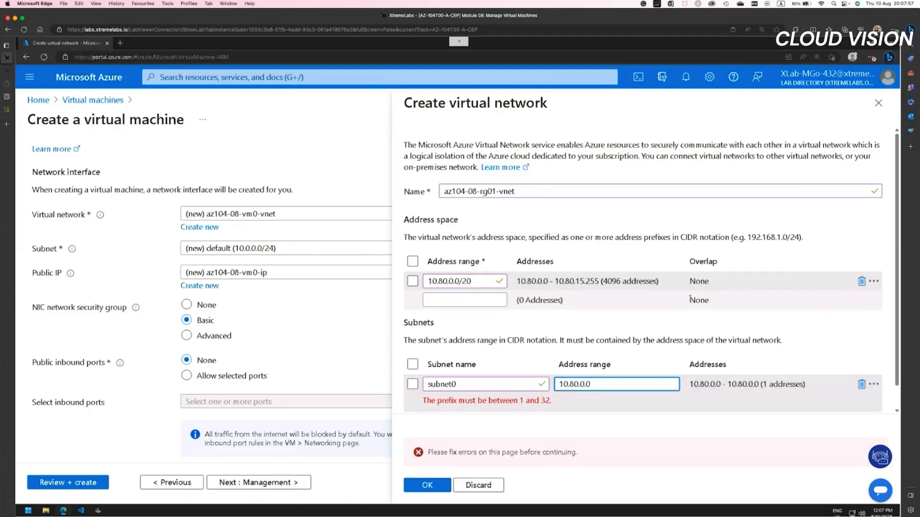
type("/24")
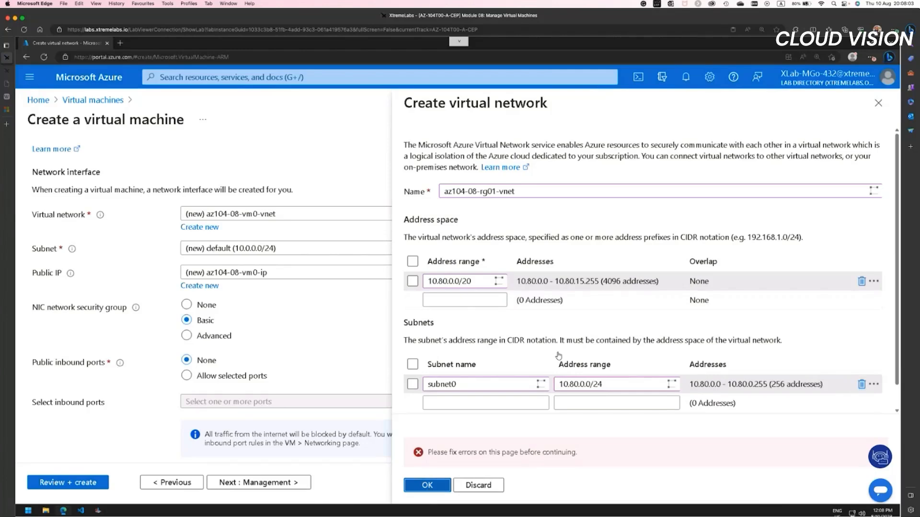
left_click(427, 485)
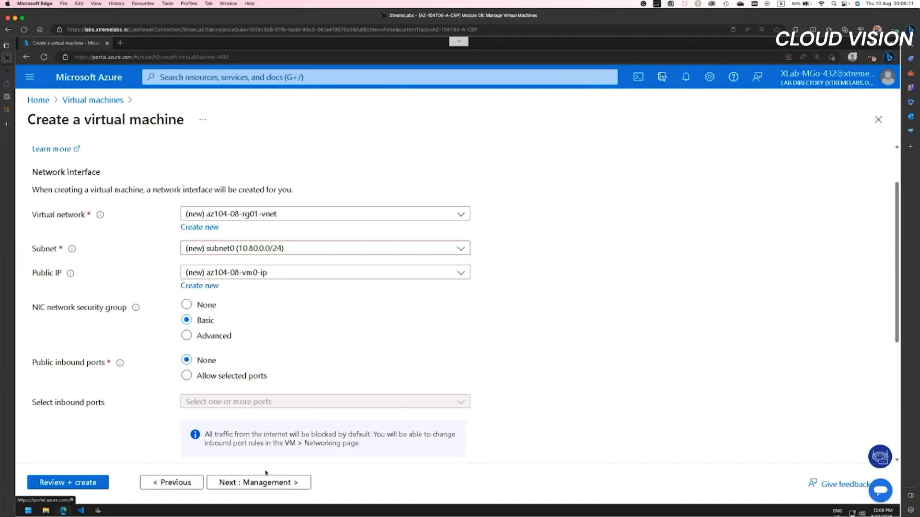
Step: Confirm the new public IP az104-08-vm0-ip with static assignment, Microsoft network routing and Zone 1
scroll(363, 406, "down", 3)
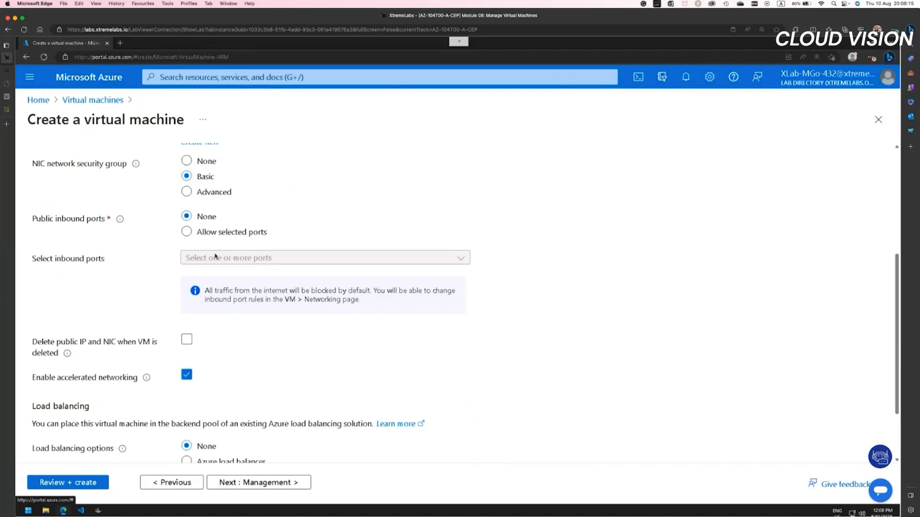
scroll(257, 336, "up", 5)
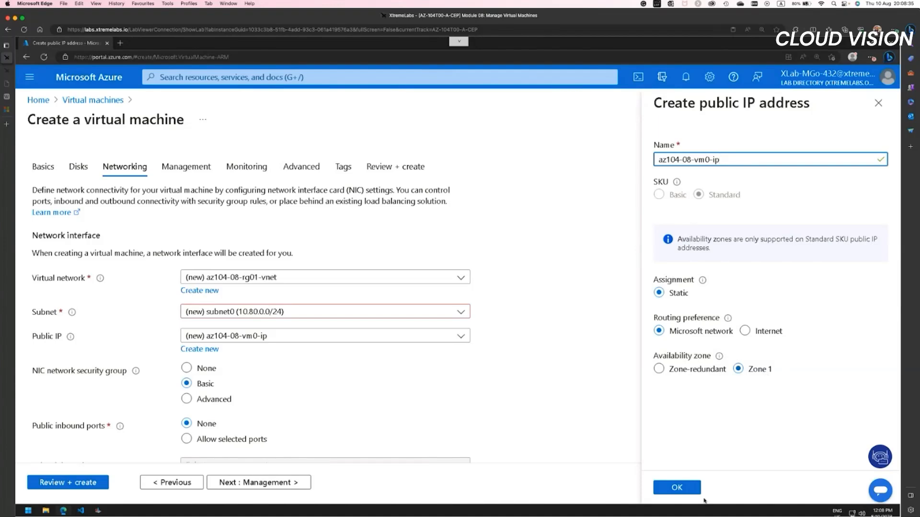
left_click(688, 492)
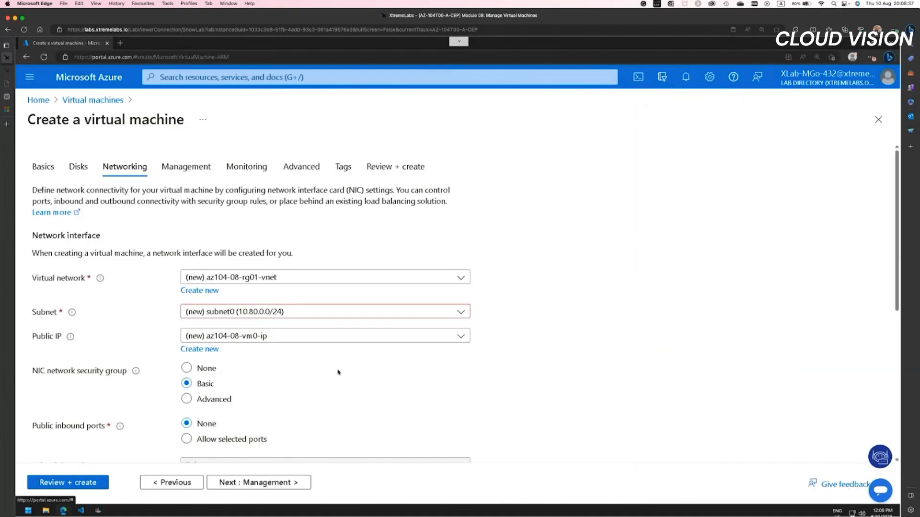
Step: Keep the default security group, inbound port and load balancing options and proceed to the VM's management settings
scroll(297, 371, "down", 3)
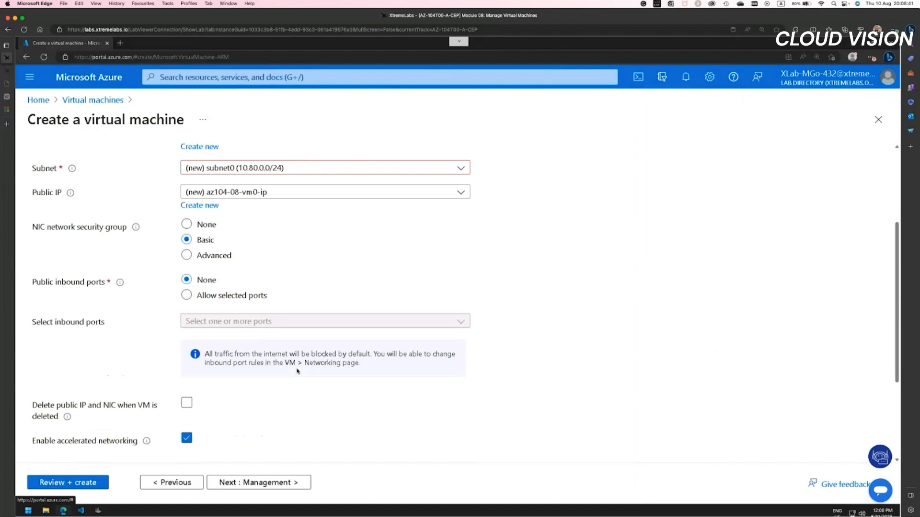
scroll(297, 371, "down", 1)
scroll(273, 432, "down", 2)
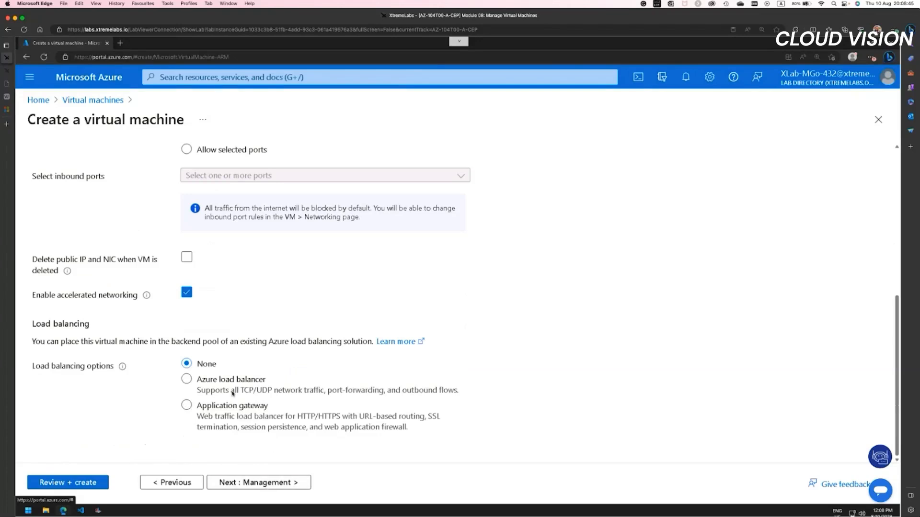
left_click(275, 484)
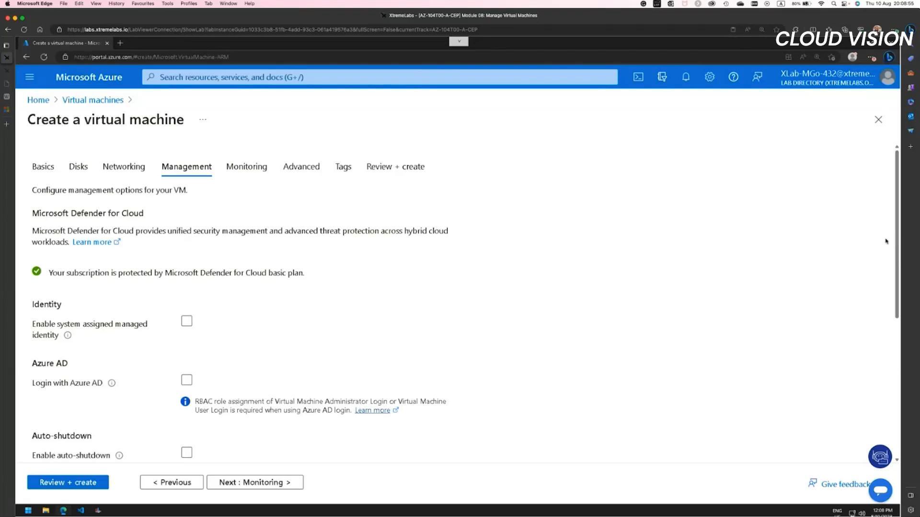
Step: Turn off auto-shutdown, keep the remaining management defaults and continue to the VM's monitoring settings
left_click_drag(898, 227, 894, 293)
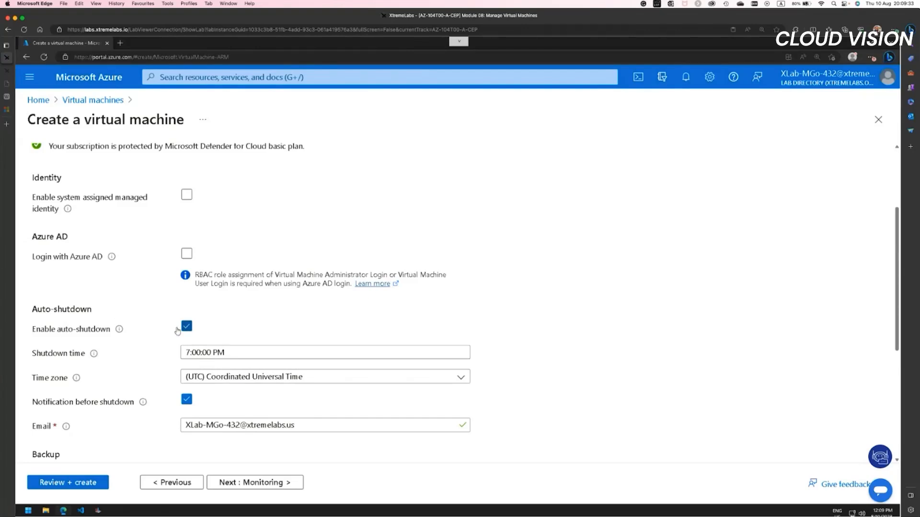
mouse_move(121, 331)
left_click(187, 327)
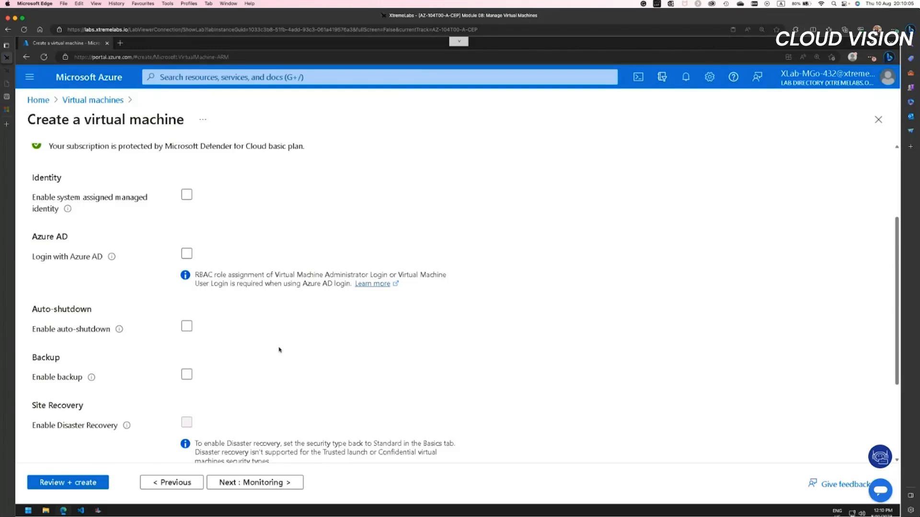
scroll(280, 349, "down", 2)
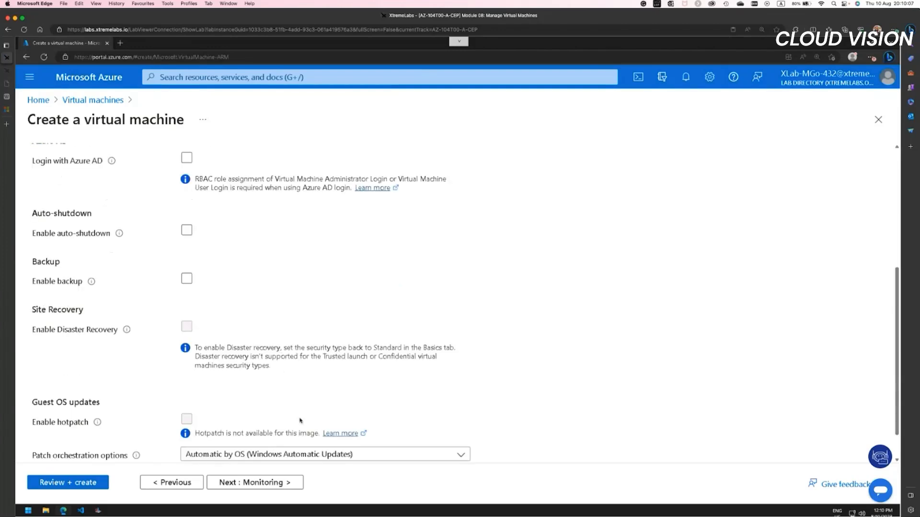
scroll(899, 316, "down", 1)
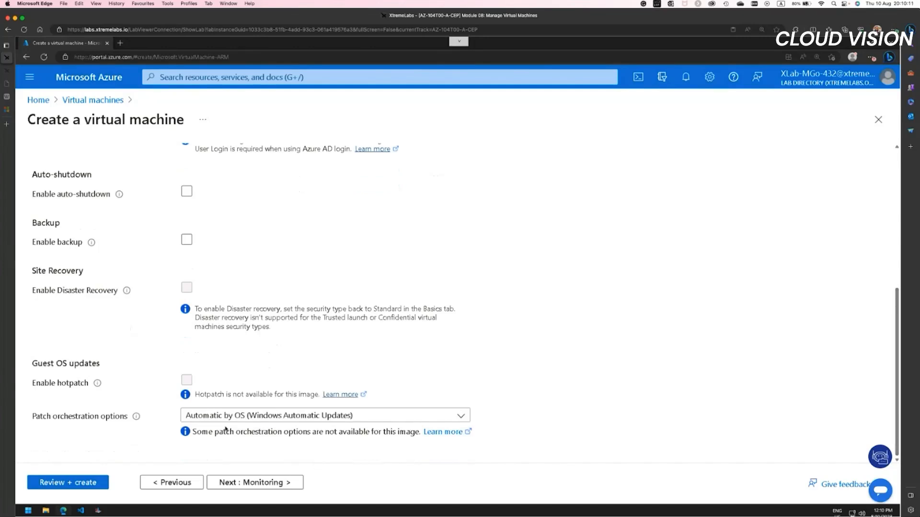
left_click(253, 484)
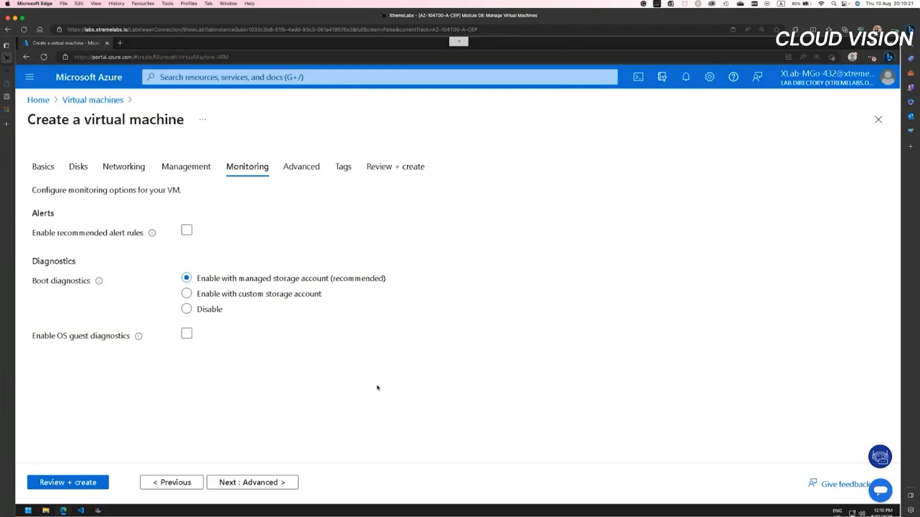
Step: Accept the default monitoring, advanced and tag settings, and create the virtual machine from its review page
left_click(259, 482)
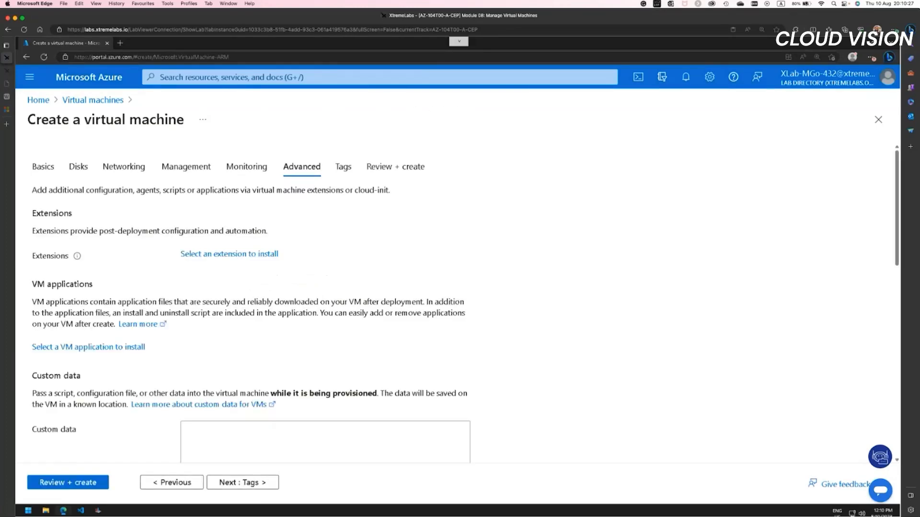
scroll(529, 331, "down", 5)
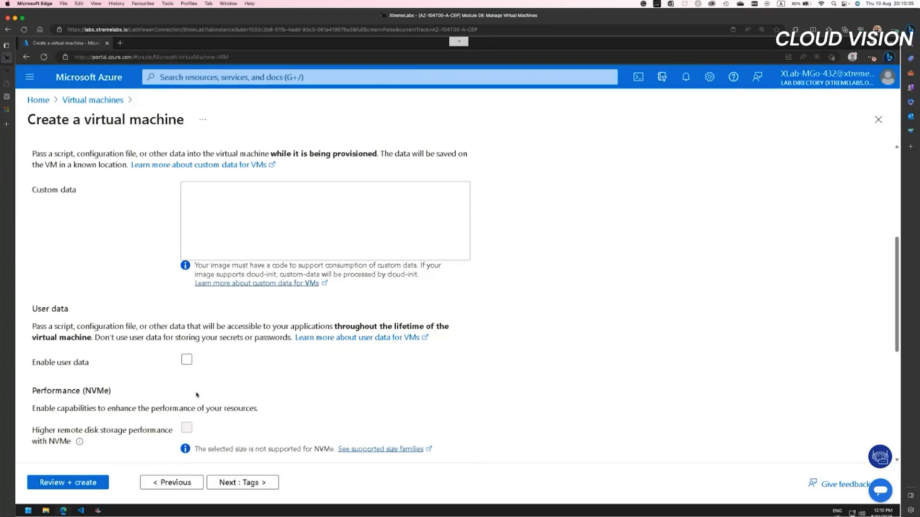
scroll(195, 395, "down", 5)
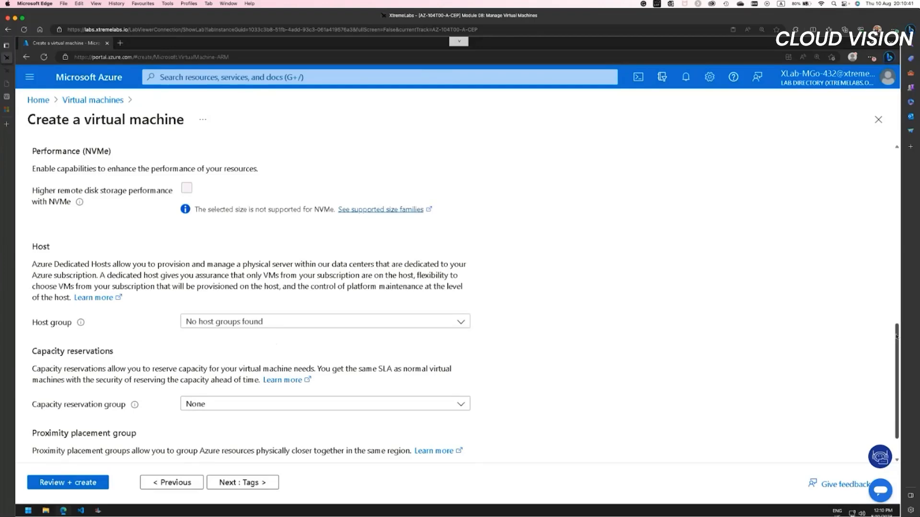
left_click_drag(893, 342, 894, 359)
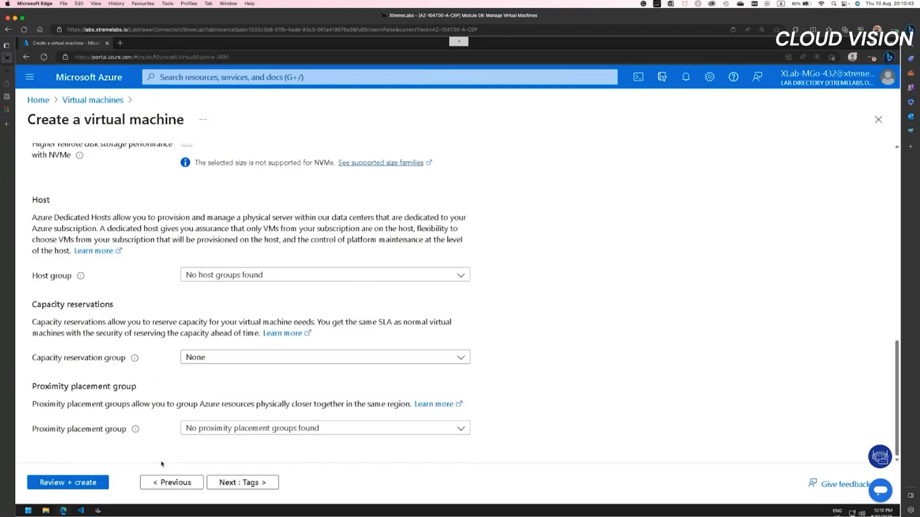
left_click(246, 483)
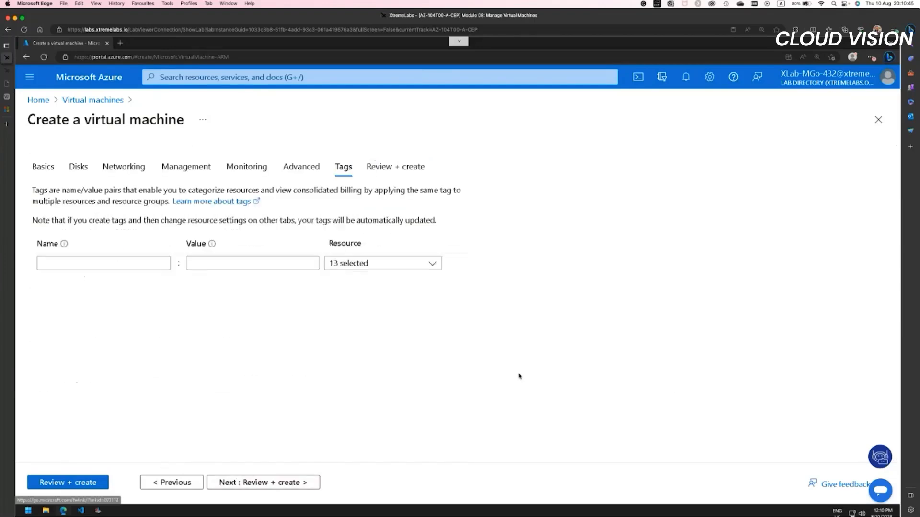
left_click(311, 476)
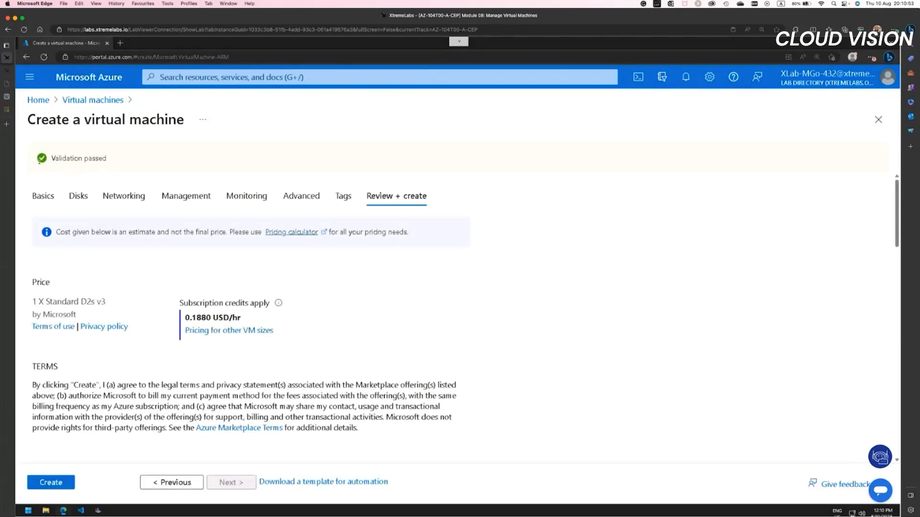
left_click(52, 483)
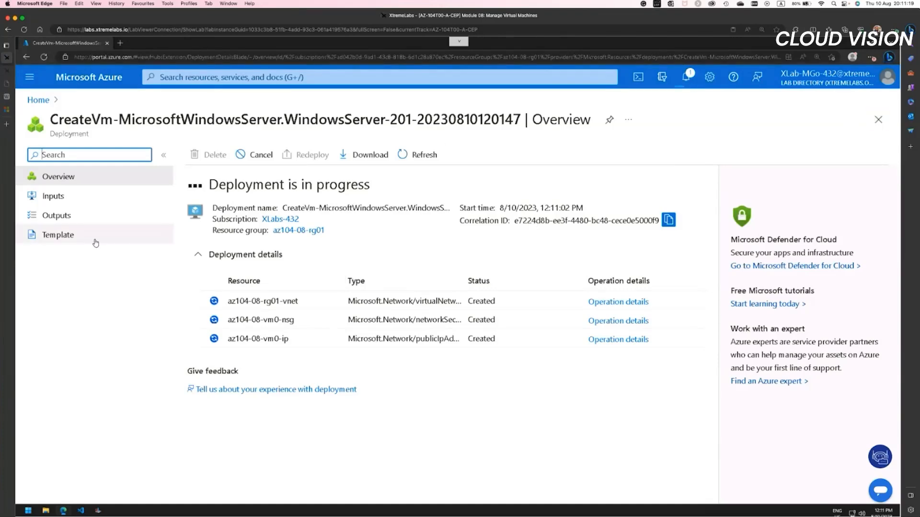
Step: Examine the VM deployment's ARM template, including its parameters, the nsgId variable and the resource definitions
left_click(57, 236)
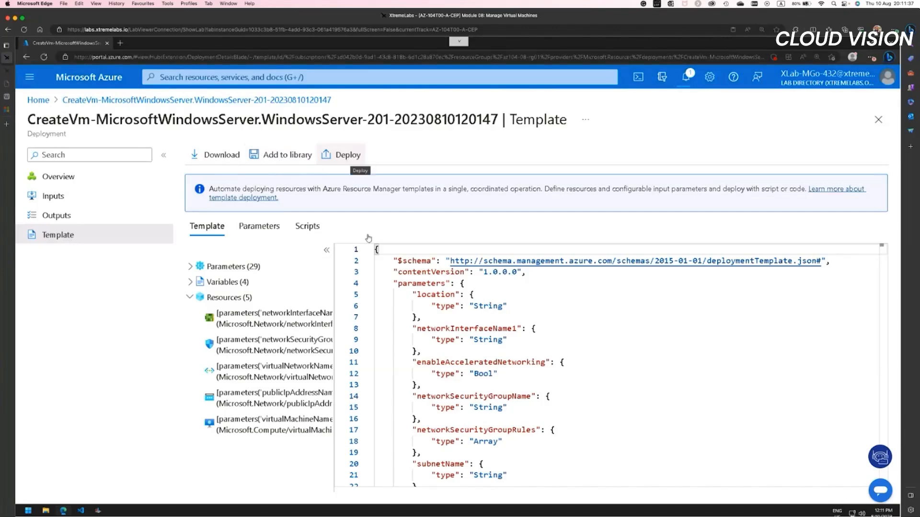
scroll(480, 413, "down", 5)
scroll(480, 413, "down", 20)
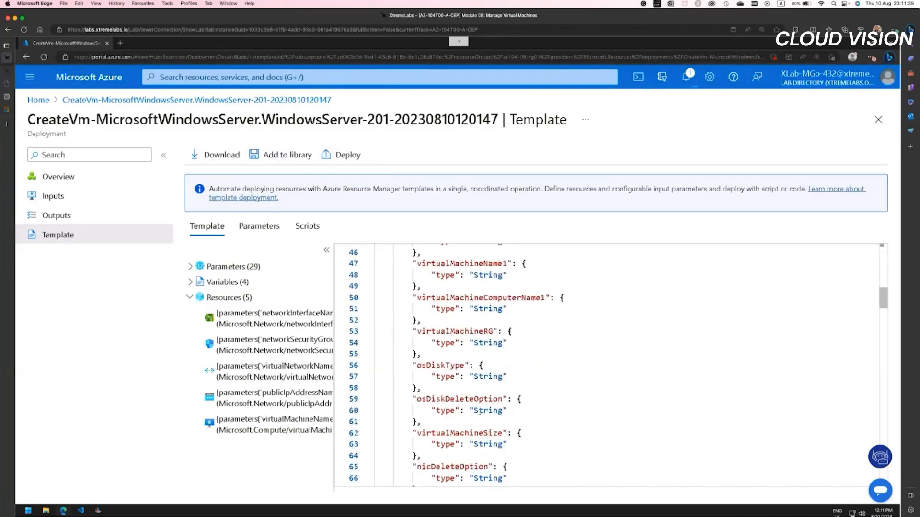
scroll(480, 412, "down", 10)
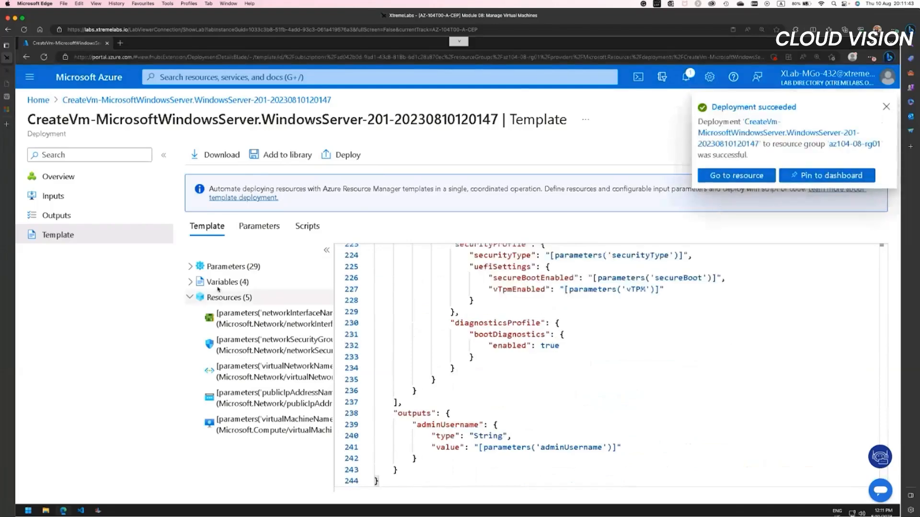
left_click(191, 282)
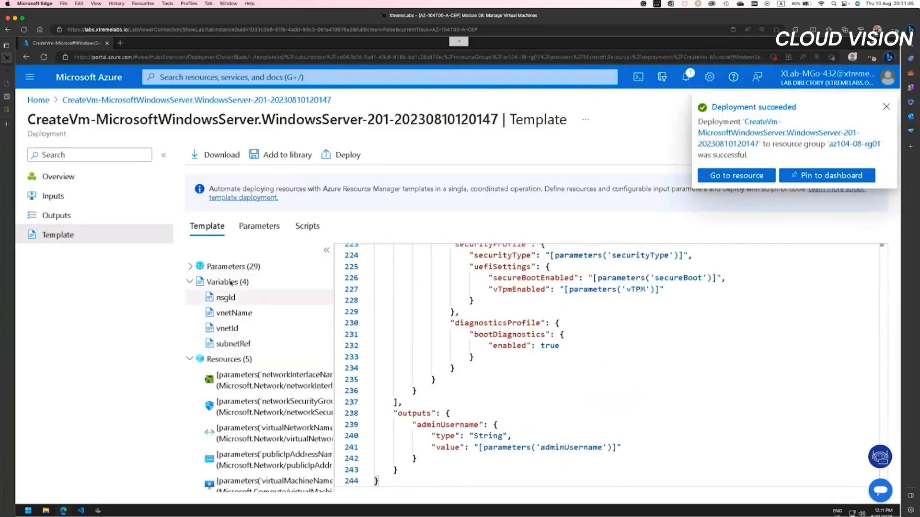
left_click(226, 297)
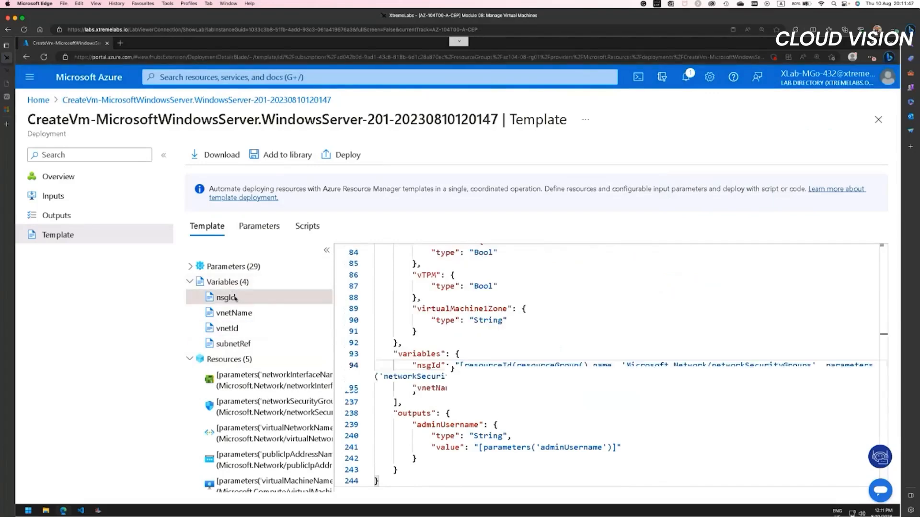
scroll(507, 351, "up", 15)
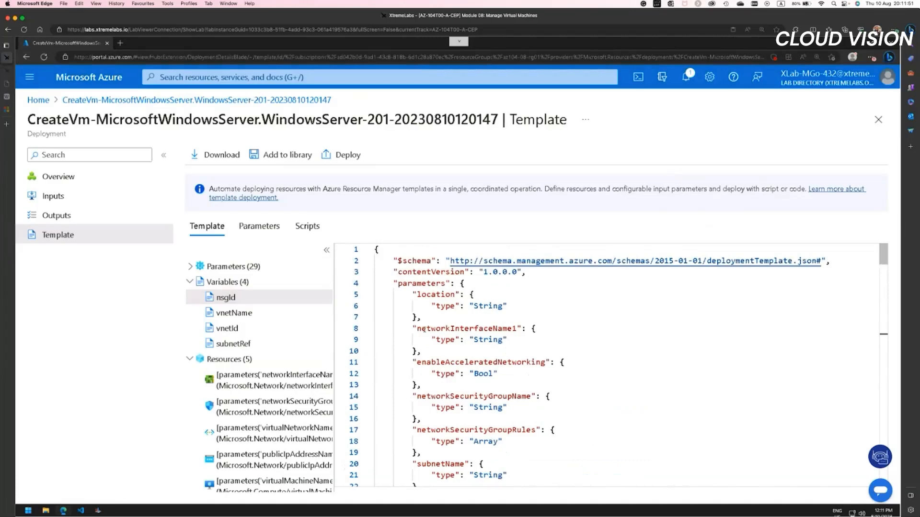
scroll(448, 372, "down", 20)
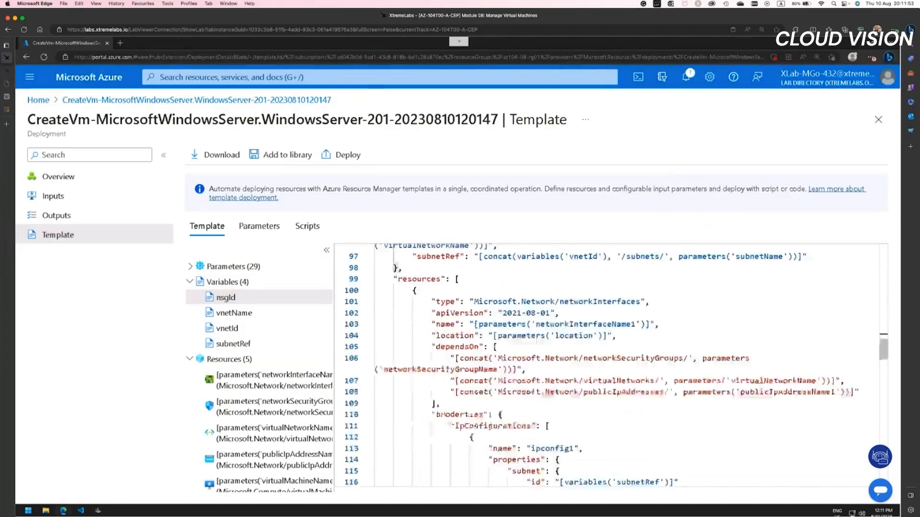
Step: Examine the template's resource definitions and parameter list, and locate the virtualNetworkName parameter in the template code
scroll(447, 369, "down", 5)
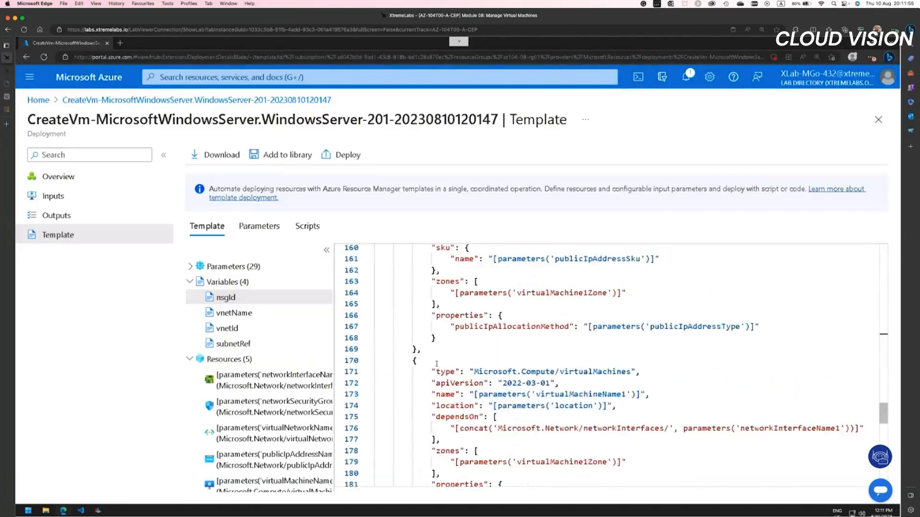
left_click(189, 281)
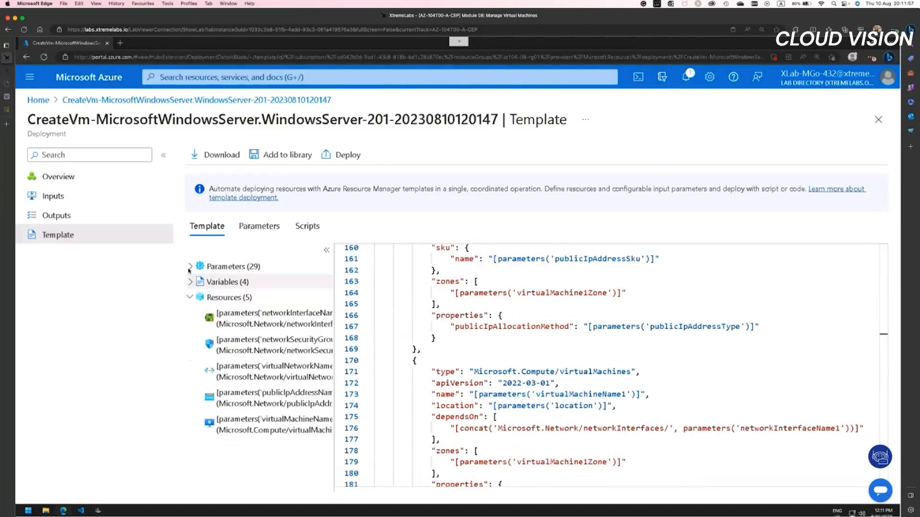
left_click(189, 267)
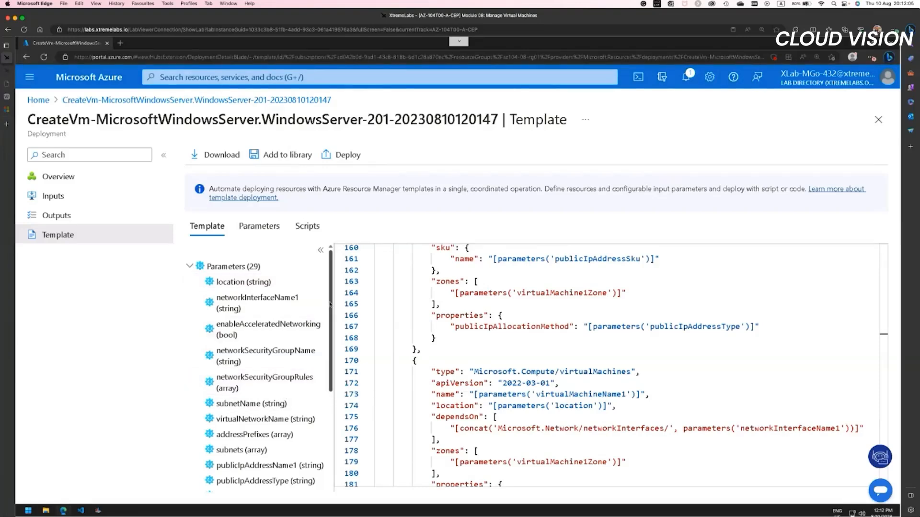
scroll(330, 318, "down", 3)
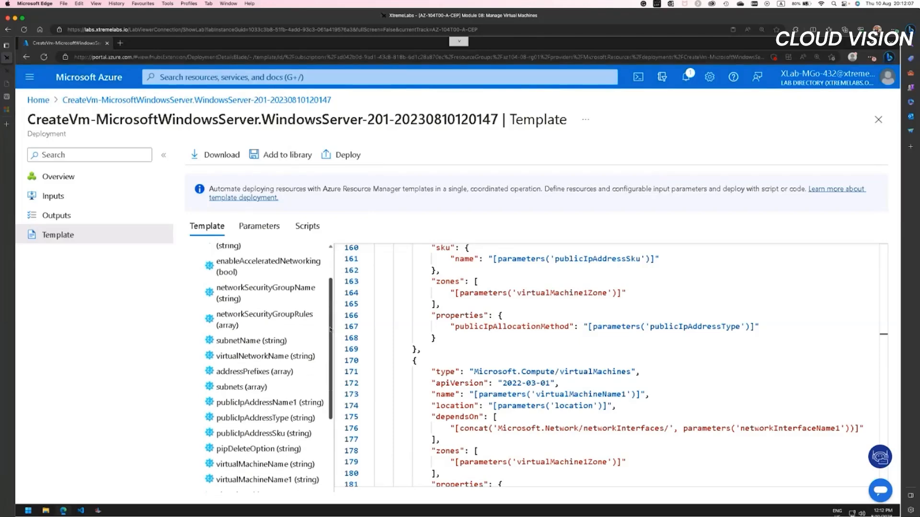
scroll(330, 329, "down", 1)
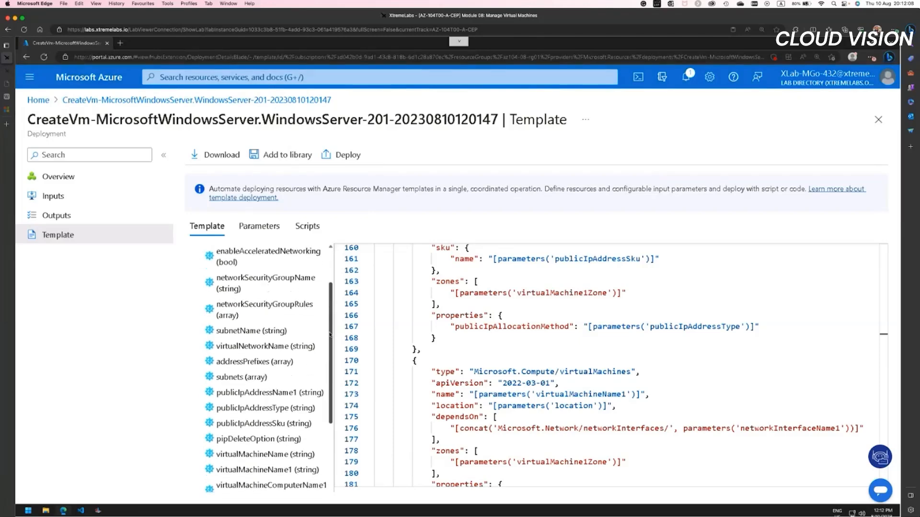
left_click(242, 344)
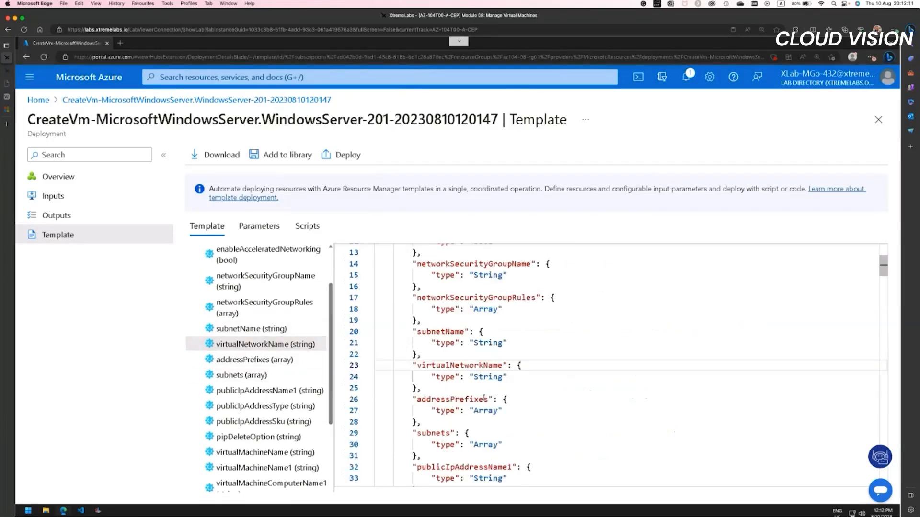
Step: Review the deployment's parameter values, including the network interface, accelerated networking, security group and public IP address name
left_click(259, 226)
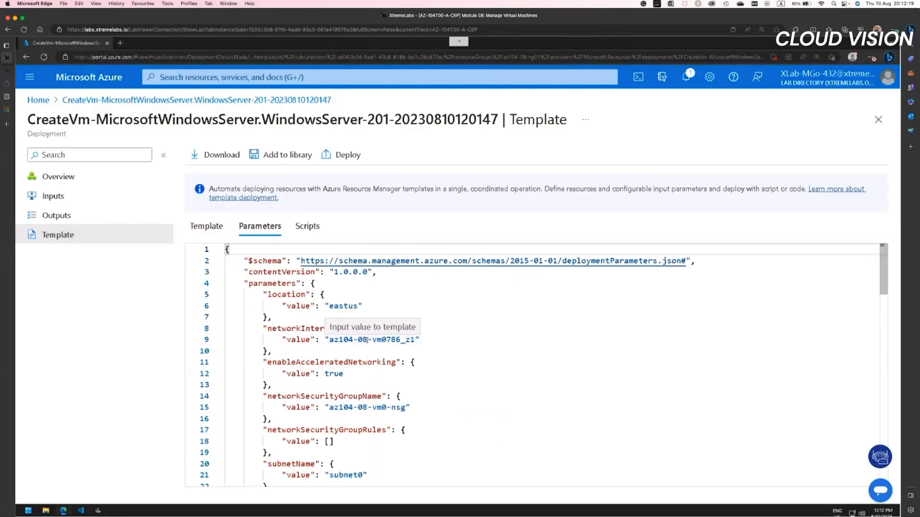
left_click_drag(330, 341, 411, 340)
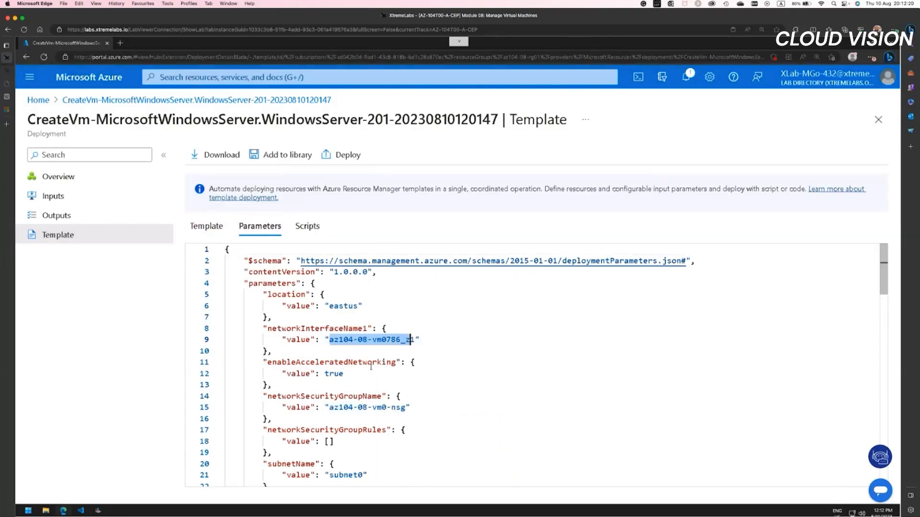
left_click(333, 374)
left_click(349, 408)
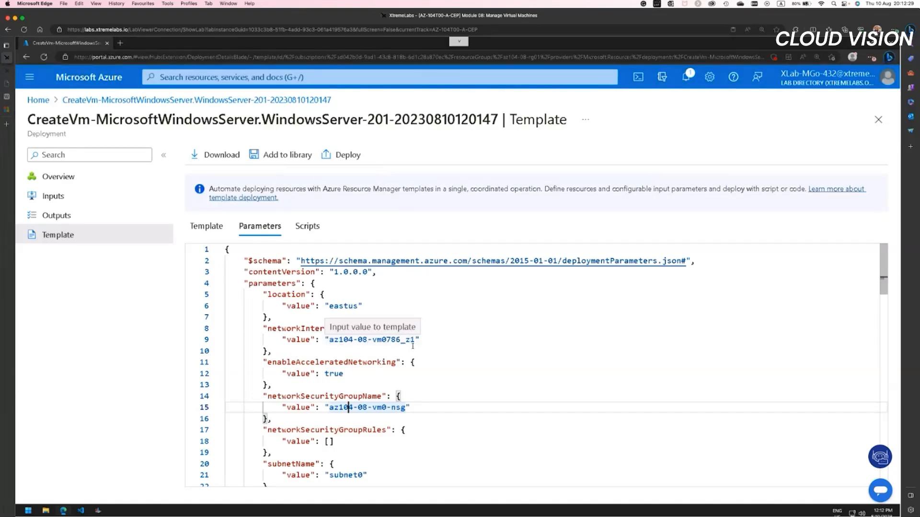
left_click(330, 339)
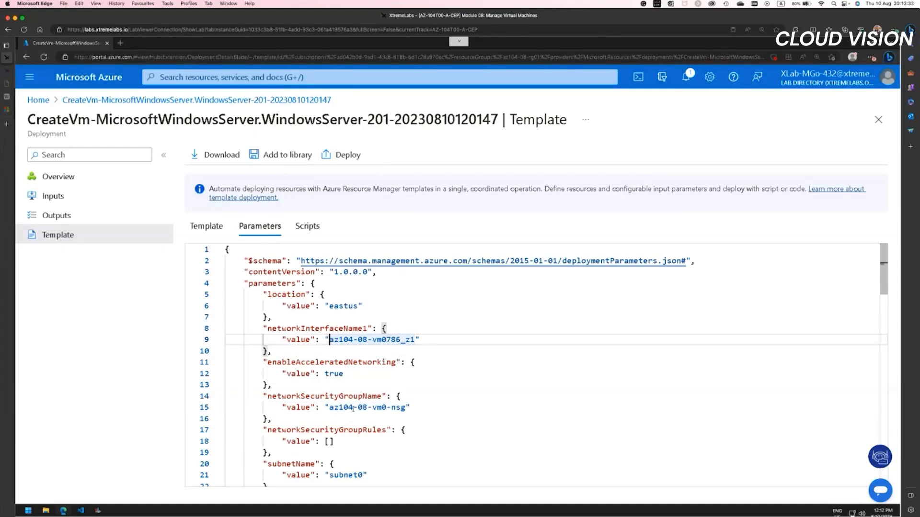
left_click(330, 407)
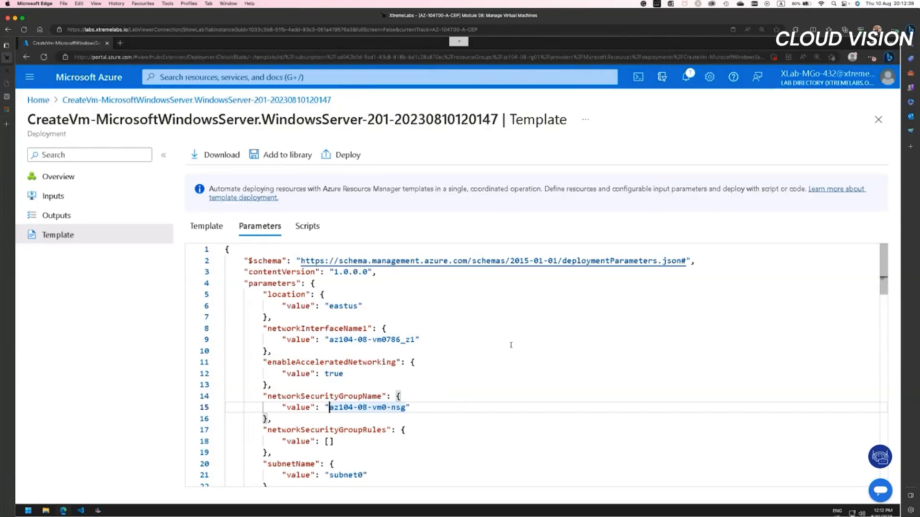
left_click_drag(885, 275, 883, 361)
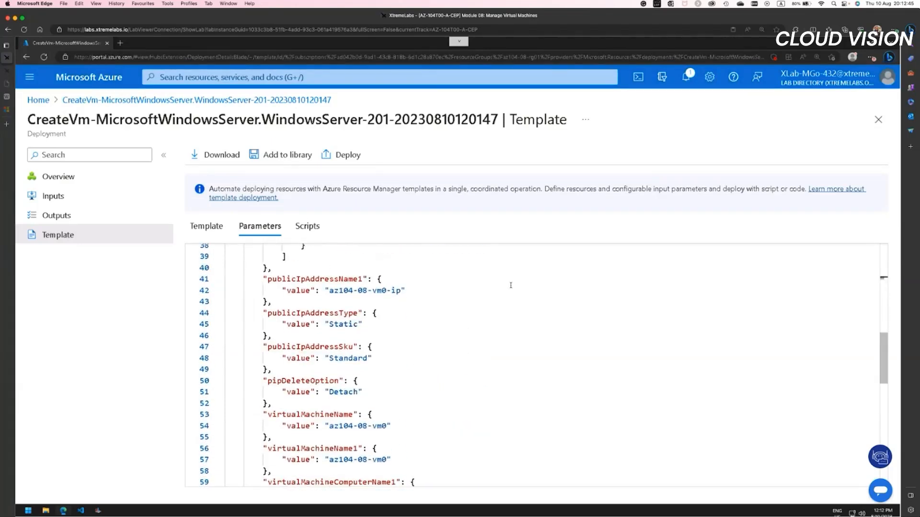
left_click(331, 290)
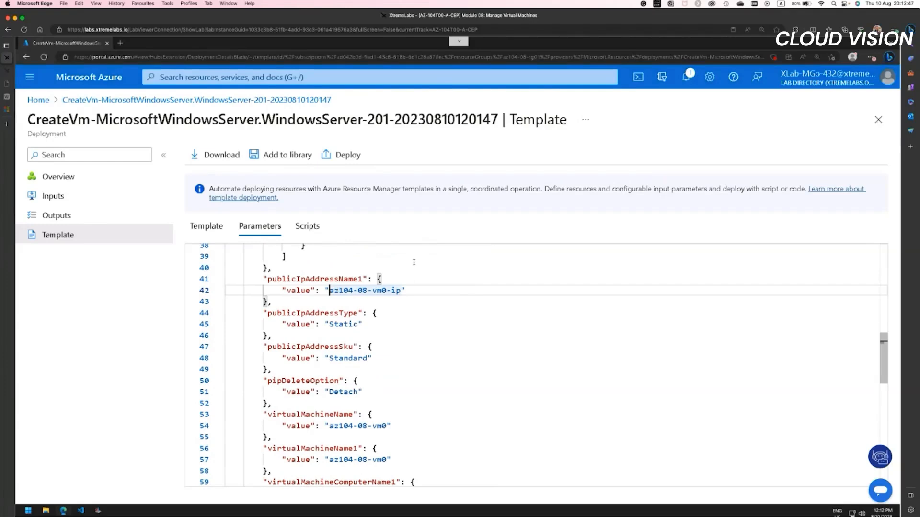
Step: Start a custom deployment from this template and select az104-08-rg01 as its resource group
left_click(343, 156)
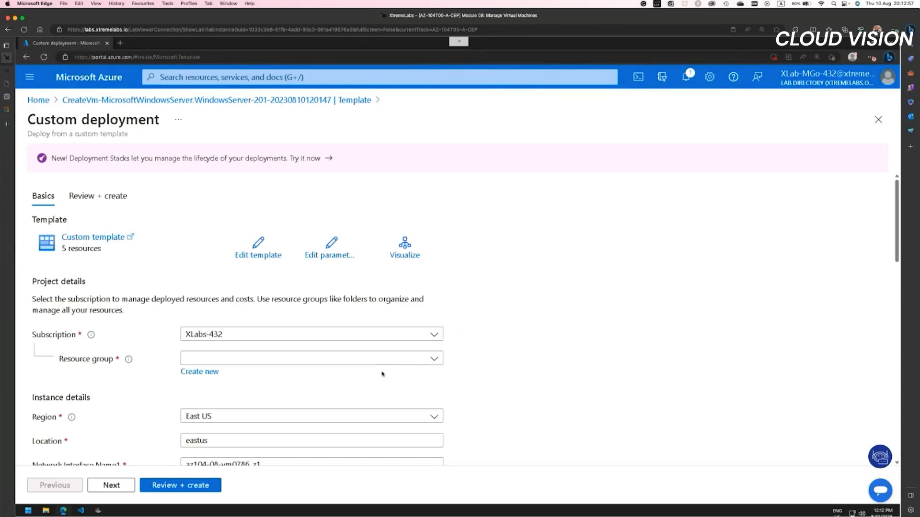
scroll(382, 373, "down", 3)
scroll(381, 371, "up", 3)
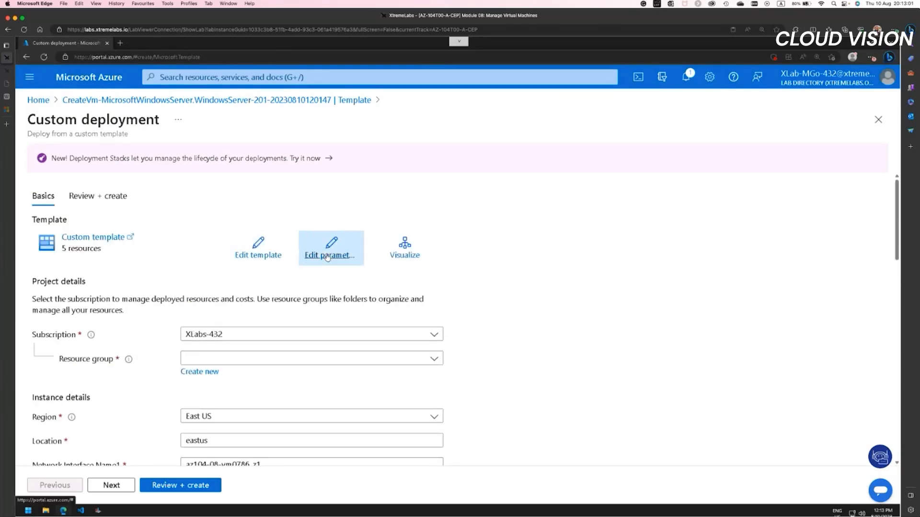
scroll(379, 328, "down", 3)
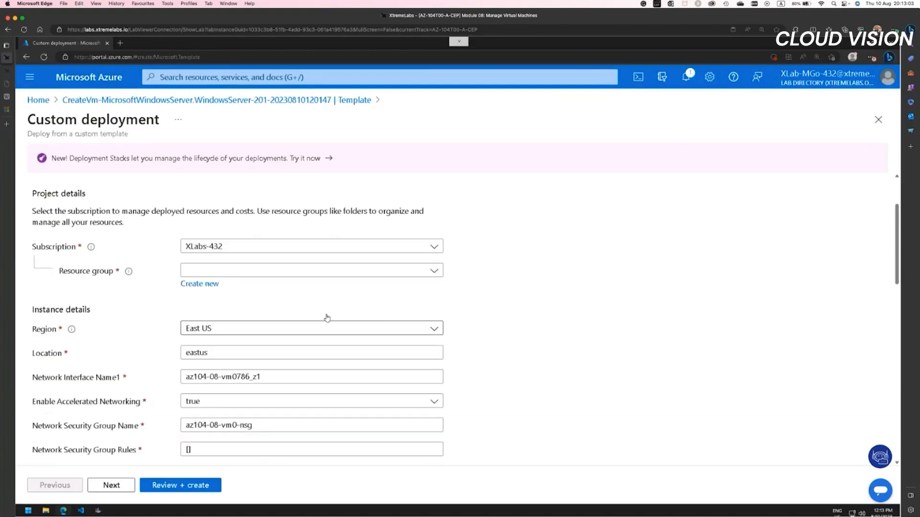
left_click(190, 270)
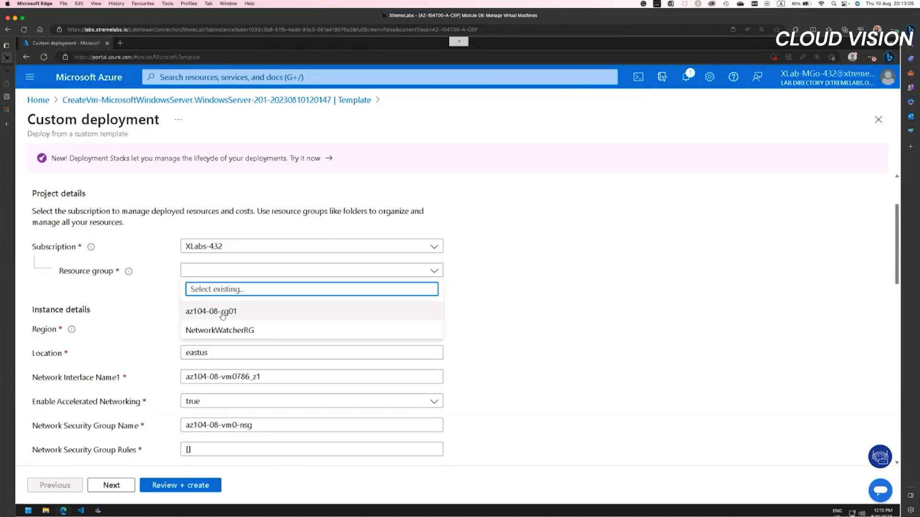
left_click(211, 311)
Step: Change the Public Ip Address Name1 parameter to az104-08-vm00-ip
scroll(522, 344, "down", 10)
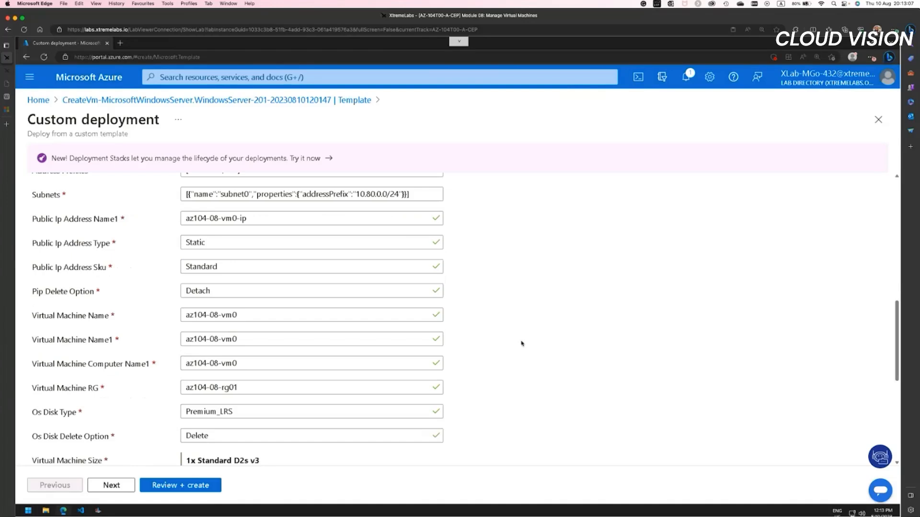
scroll(521, 343, "up", 3)
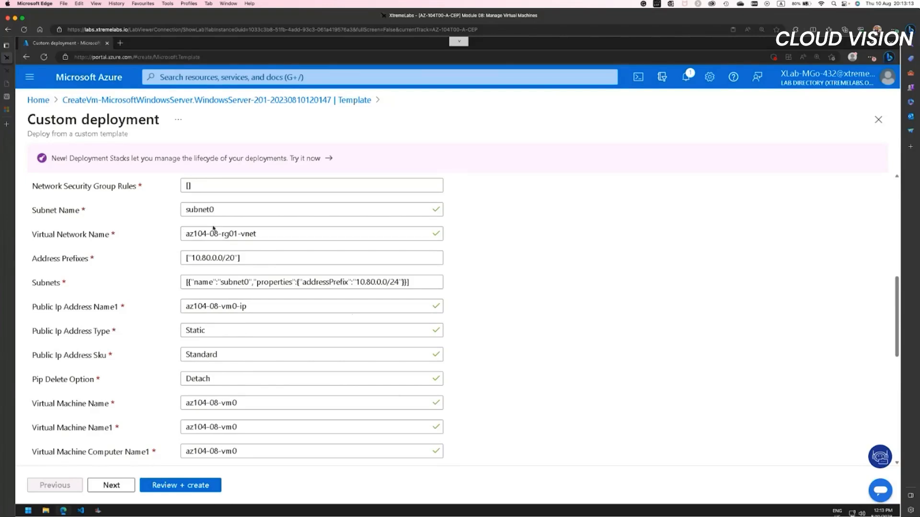
left_click(232, 306)
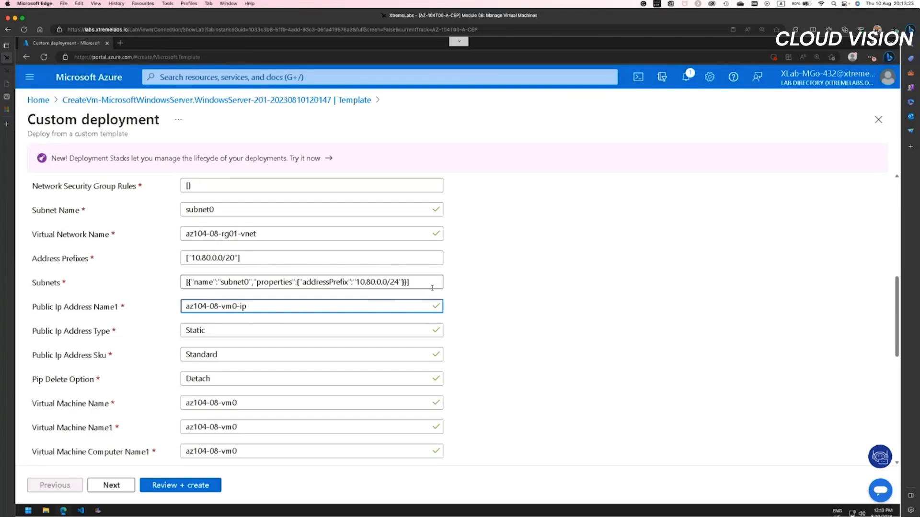
type("1")
key("BackSpace")
type("0")
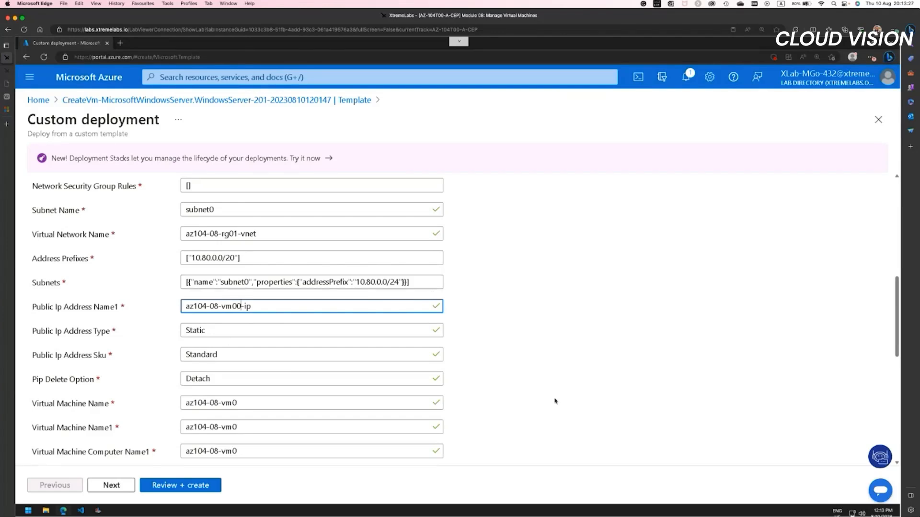
Step: Set Virtual Machine Name, Virtual Machine Name1 and Virtual Machine Computer Name1 to az104-08-vm00, keeping the existing virtual machine resource group
scroll(531, 410, "down", 5)
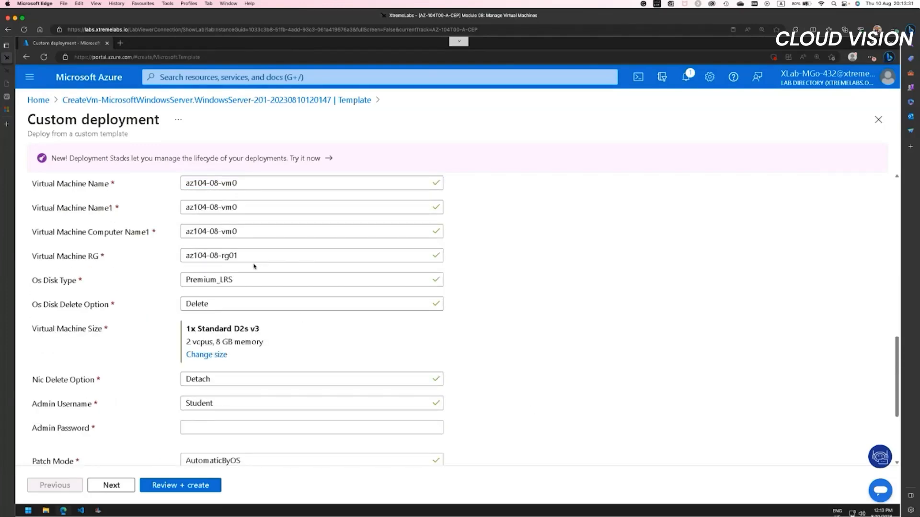
left_click(233, 183)
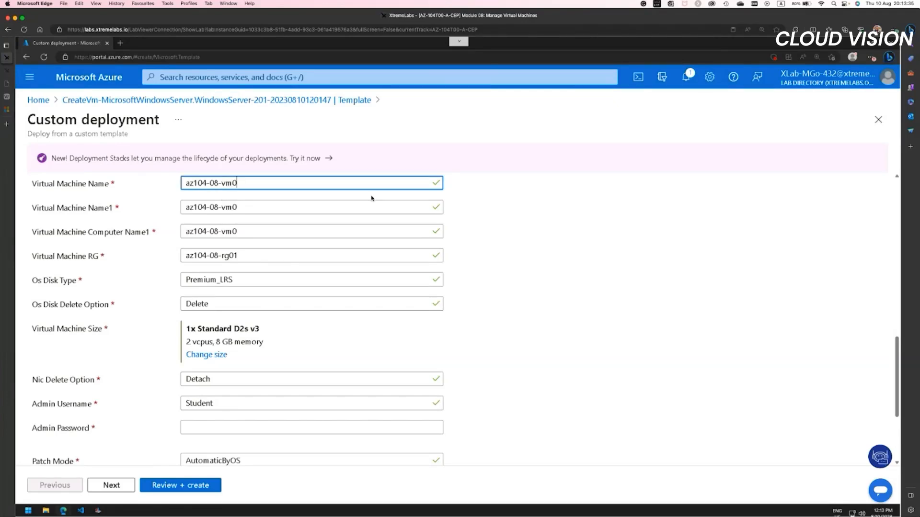
type("0")
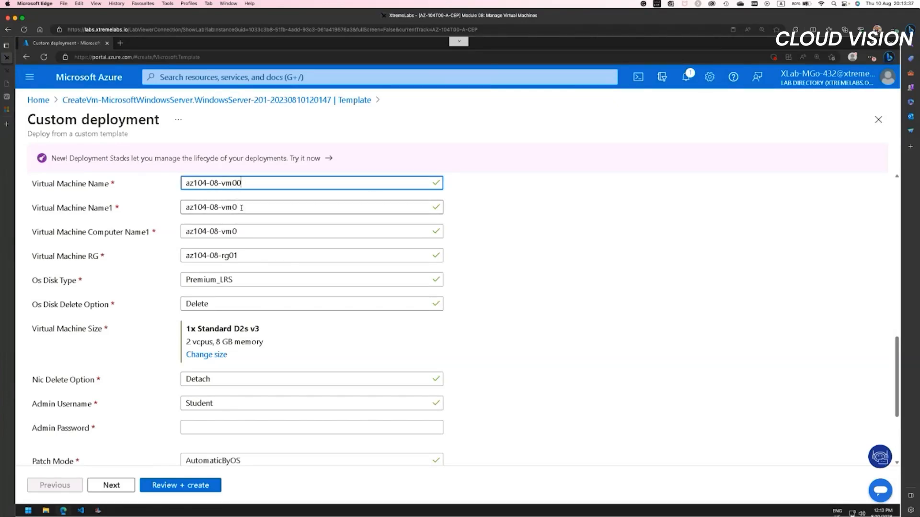
left_click(241, 208)
type("0")
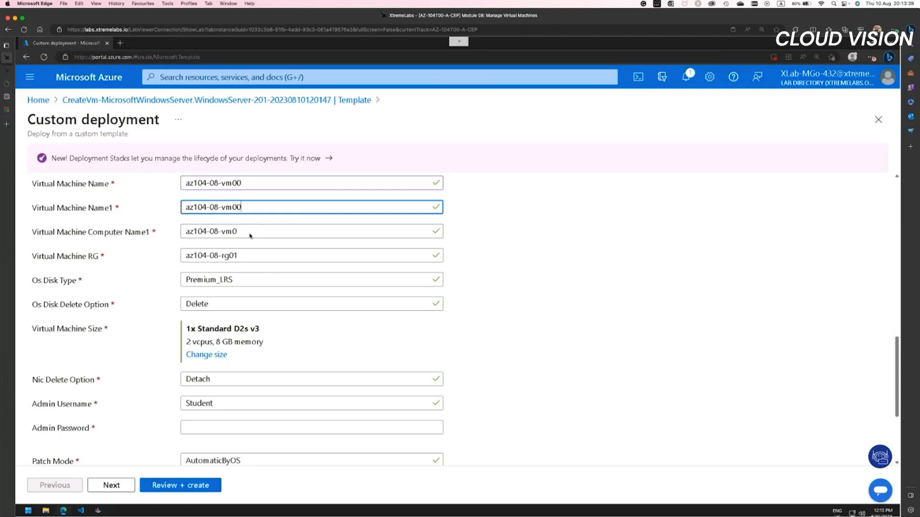
left_click(248, 230)
type("0")
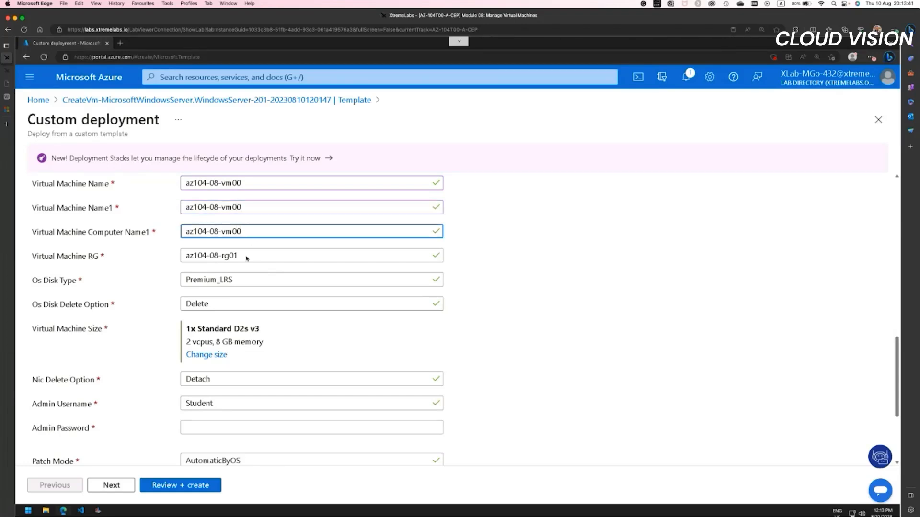
left_click(246, 255)
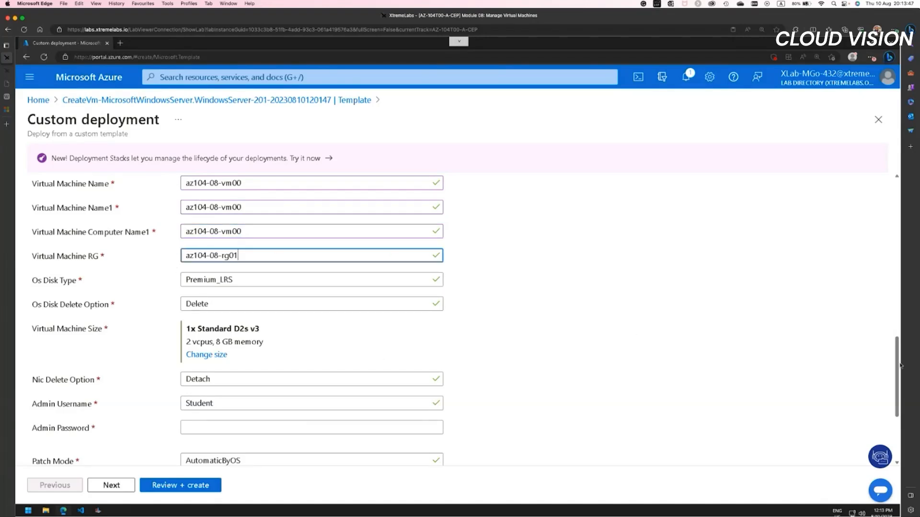
Step: Enter the Admin Password for the virtual machine and check the other deployment parameters
scroll(899, 365, "down", 3)
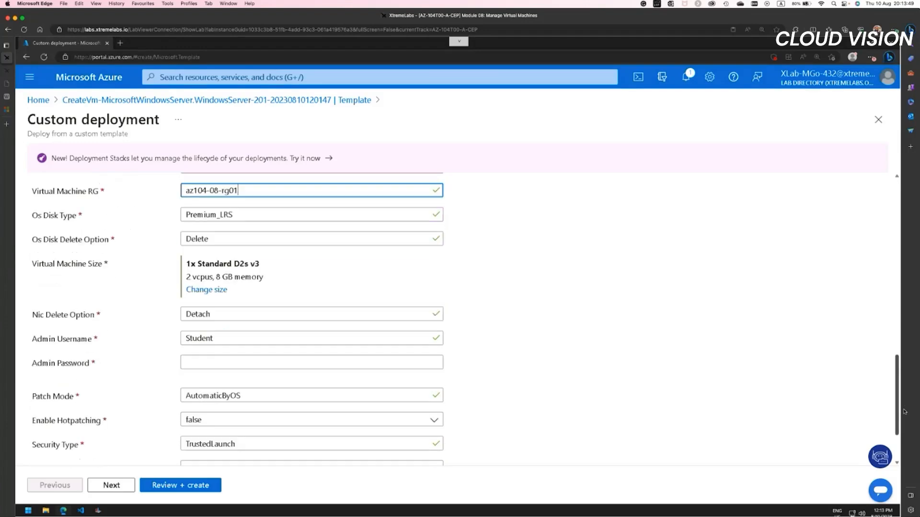
scroll(460, 401, "up", 3)
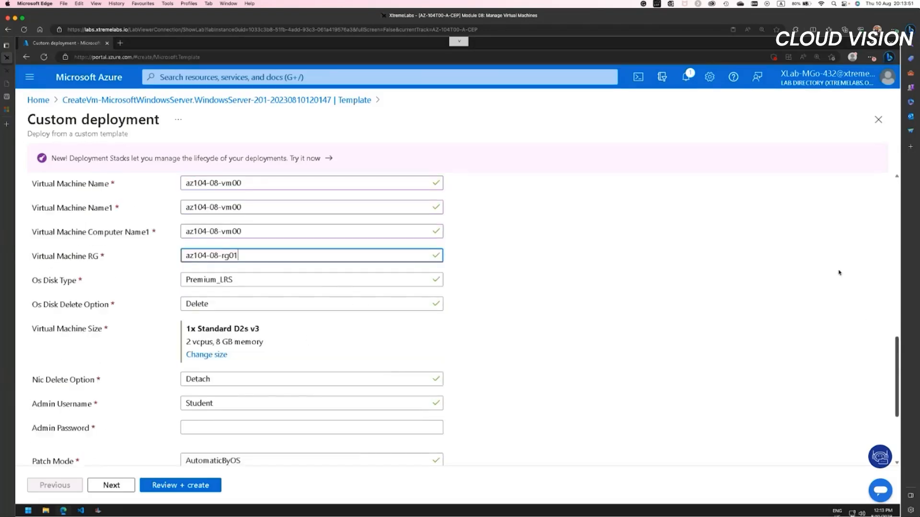
scroll(839, 272, "up", 8)
scroll(903, 353, "down", 1)
scroll(898, 371, "down", 9)
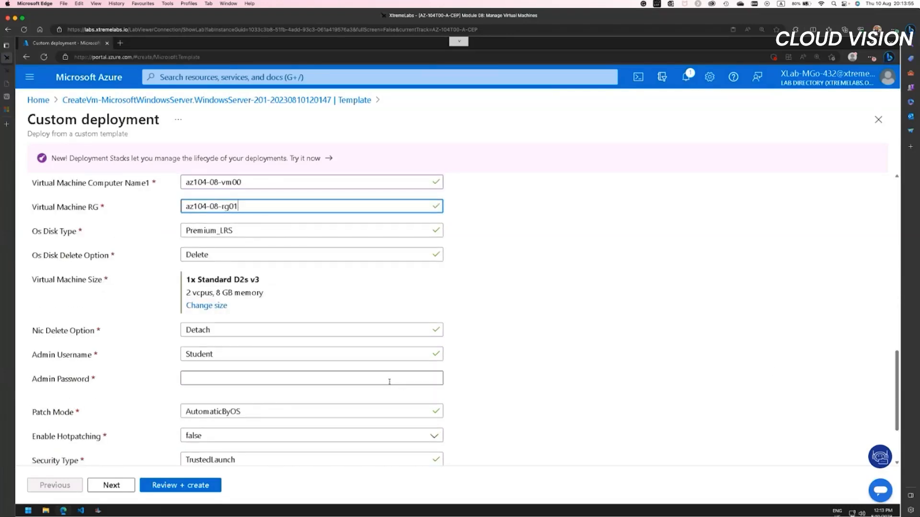
left_click(389, 381)
type("Pa55")
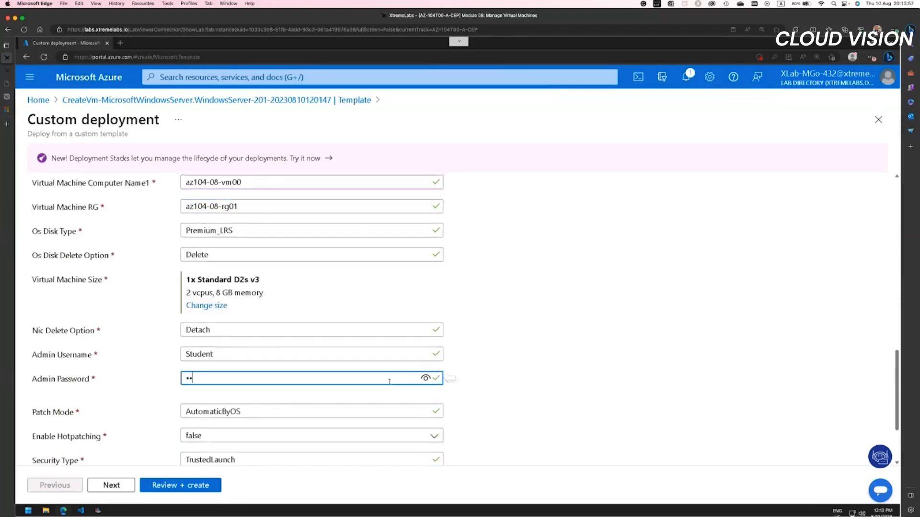
type("w.rd1234")
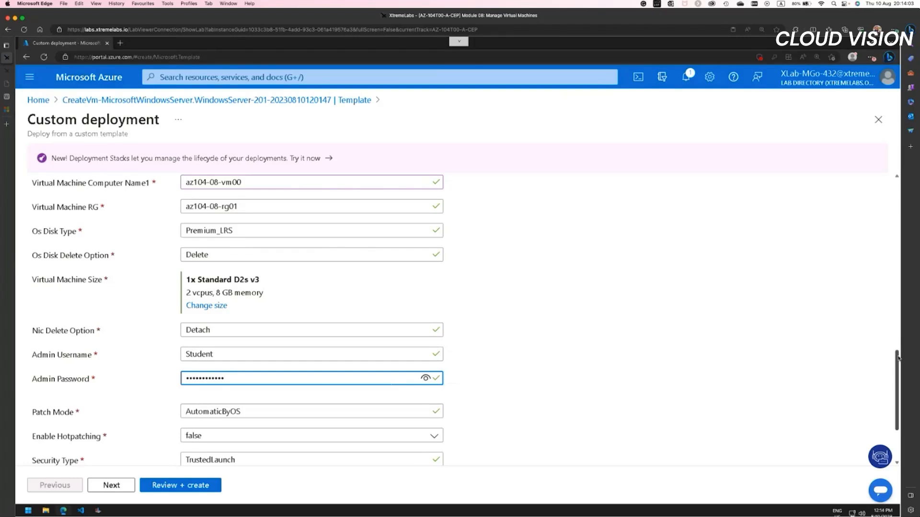
left_click_drag(898, 358, 896, 387)
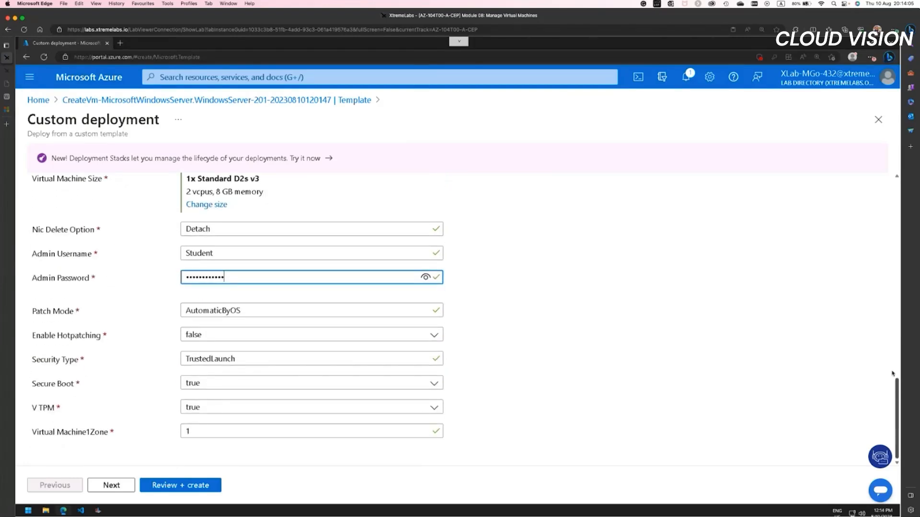
scroll(893, 374, "up", 5)
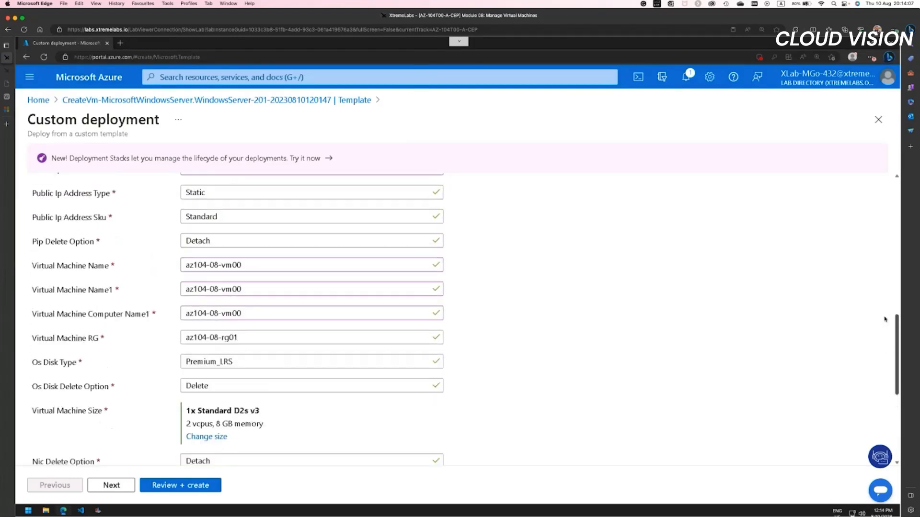
scroll(885, 319, "up", 2)
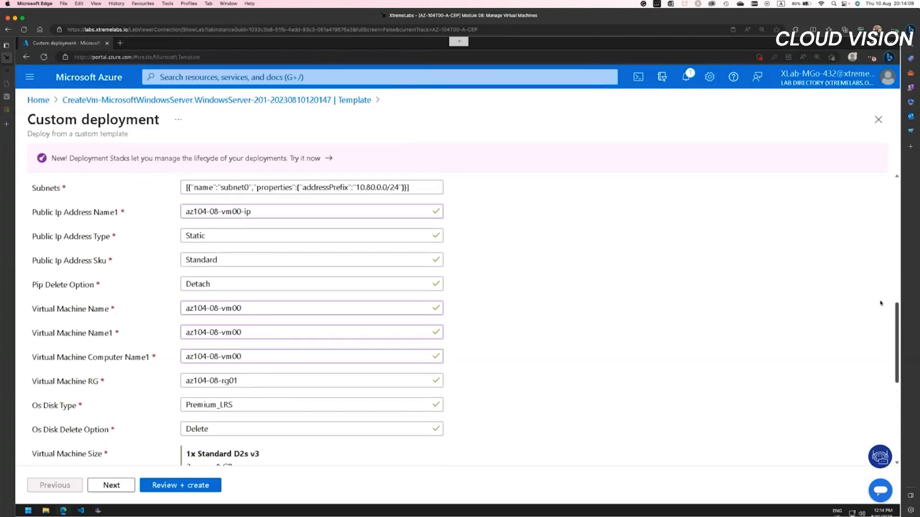
Step: Change the Network Interface Name1 parameter to az104-08-vm0786_z10
scroll(880, 303, "up", 4)
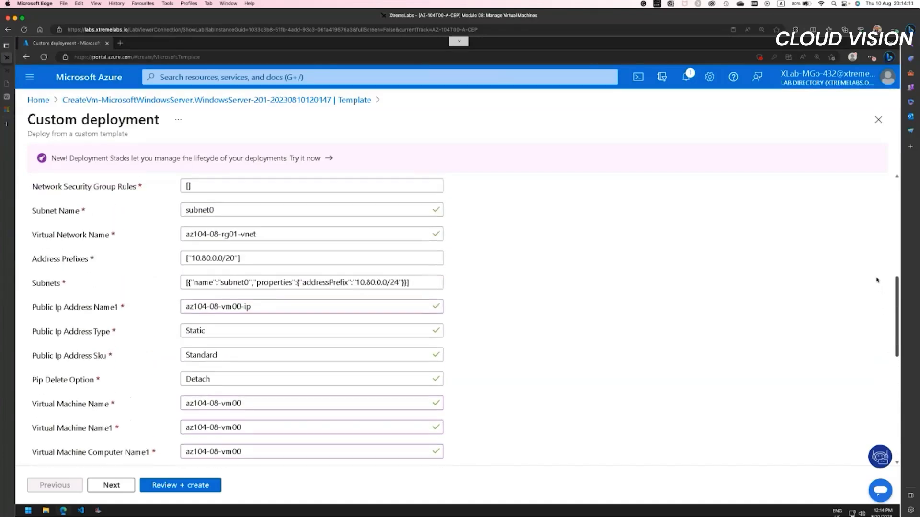
scroll(877, 278, "up", 2)
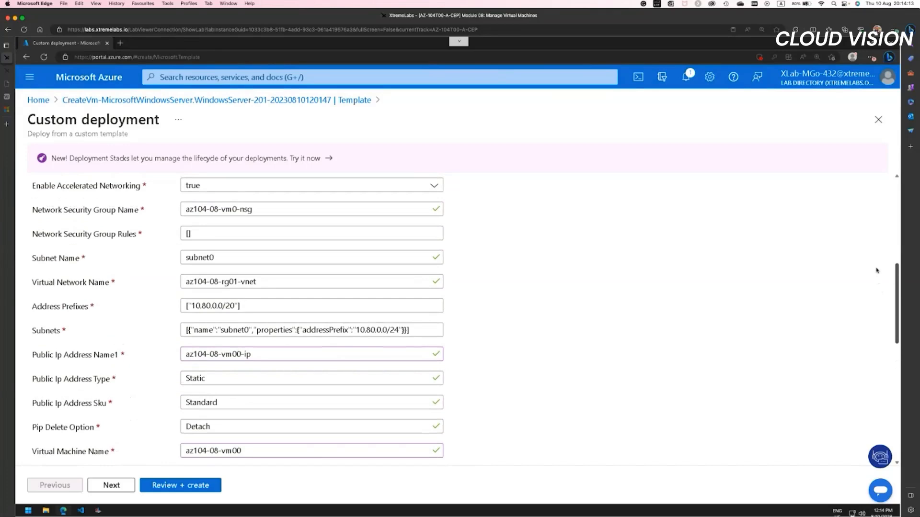
scroll(877, 263, "up", 2)
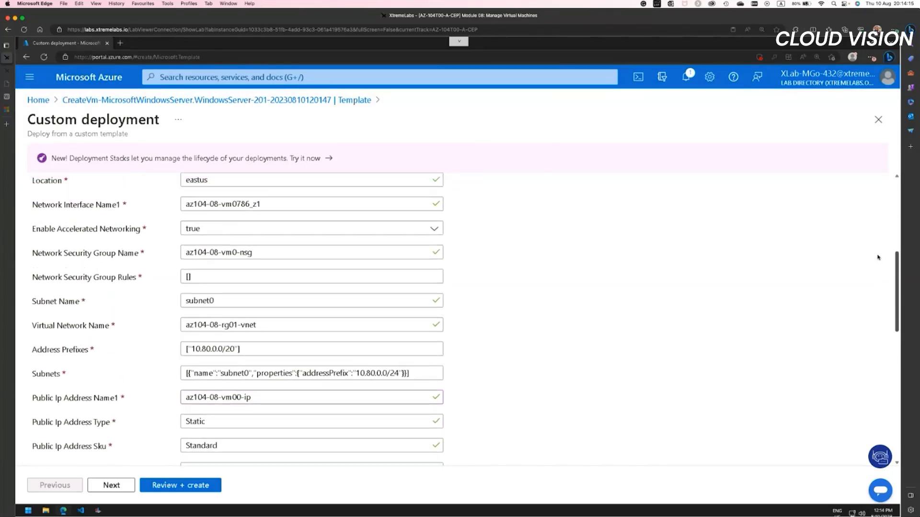
scroll(878, 257, "up", 2)
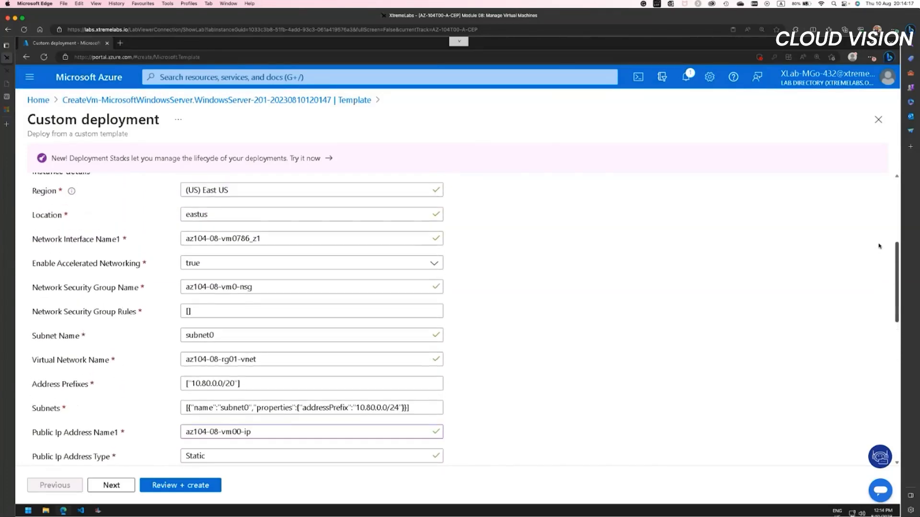
scroll(880, 242, "up", 2)
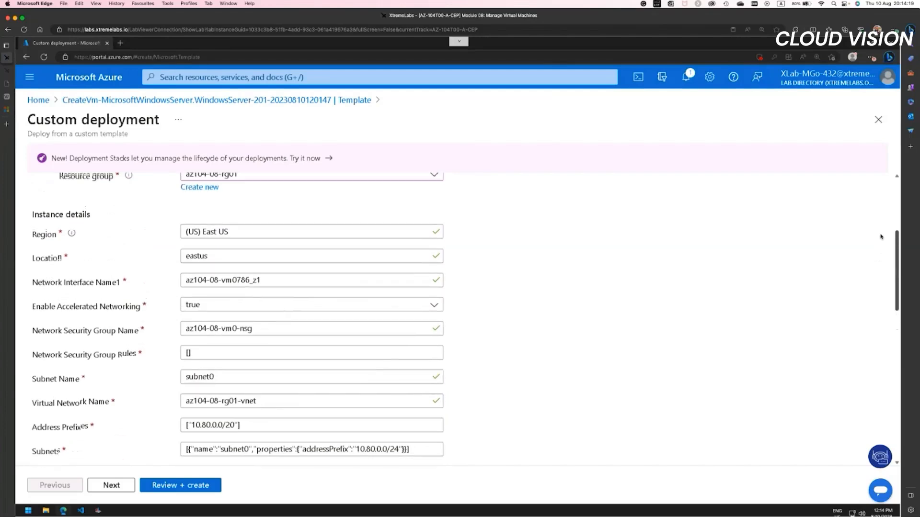
scroll(879, 242, "down", 1)
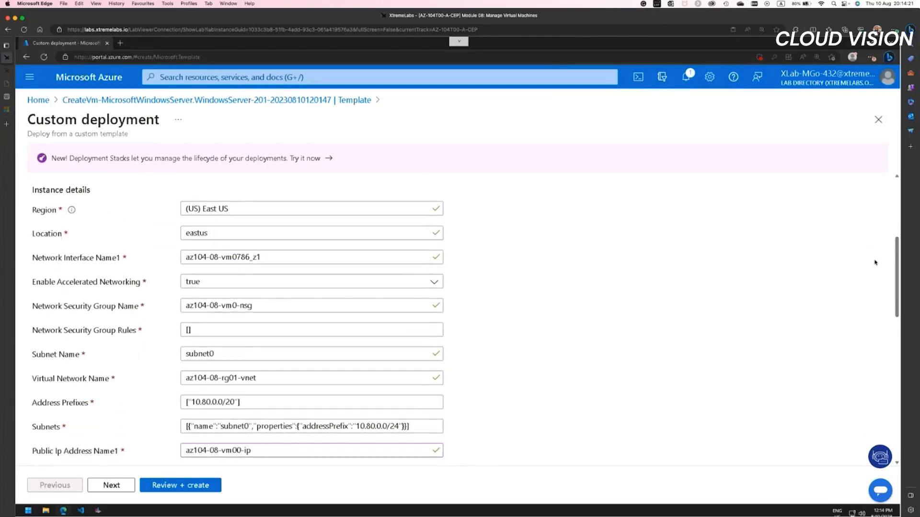
scroll(897, 258, "up", 2)
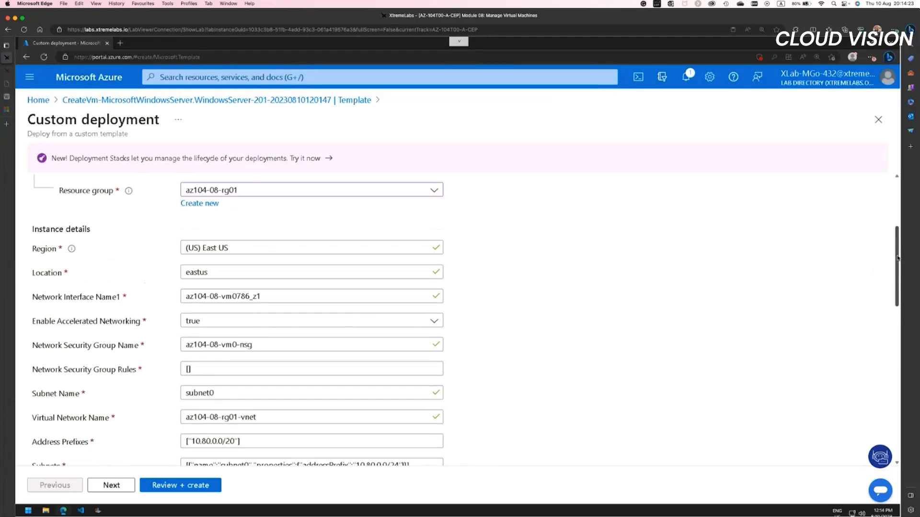
left_click(270, 295)
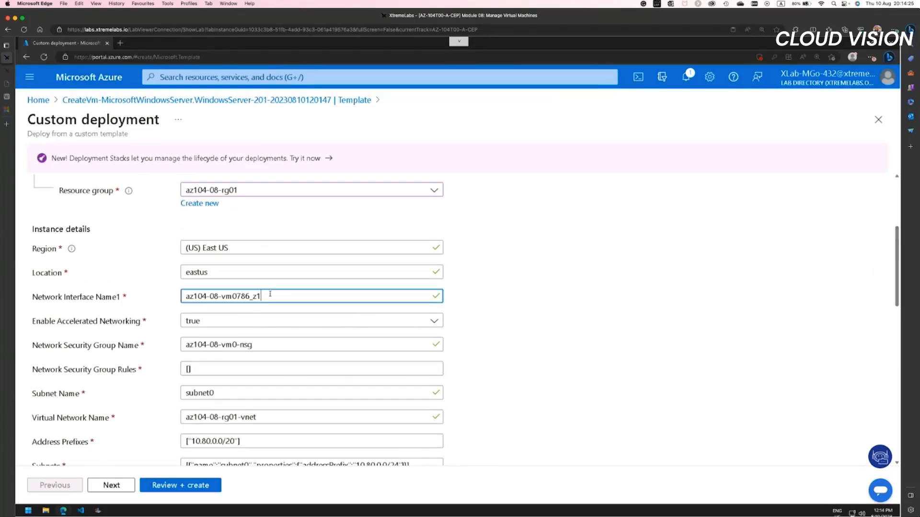
type("0")
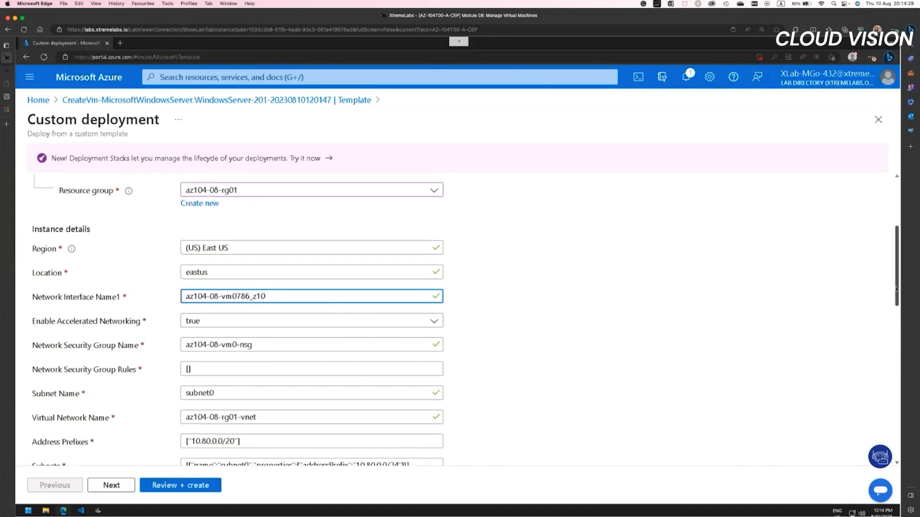
left_click_drag(896, 289, 895, 273)
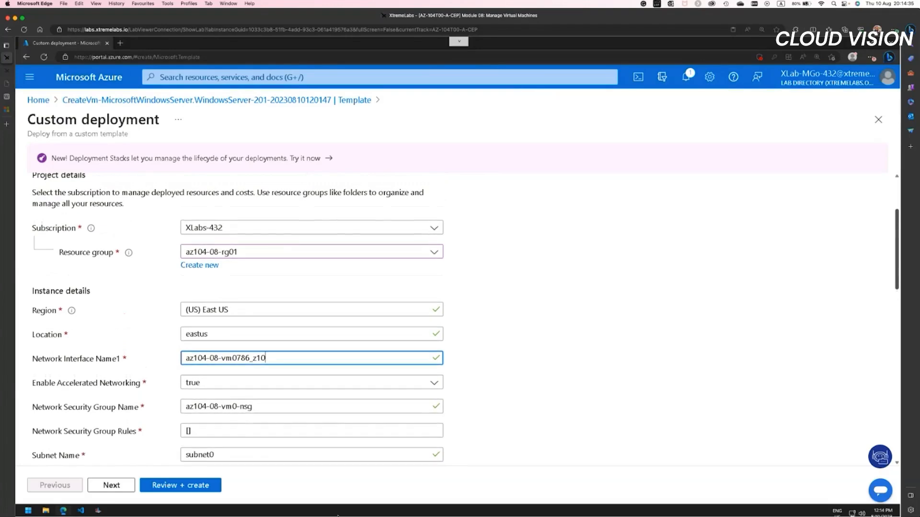
Step: Validate the custom deployment, dismiss the password-saving offer, check the parameter summary and create the deployment
left_click(199, 488)
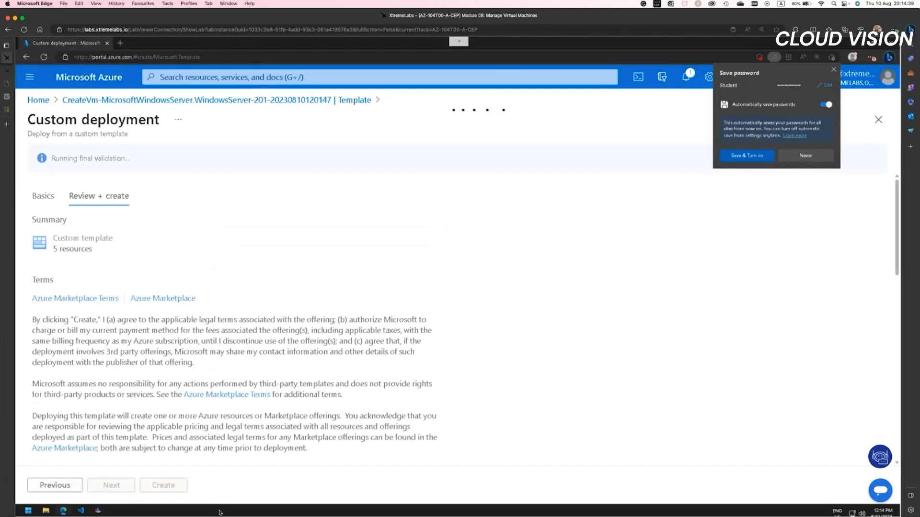
left_click(834, 70)
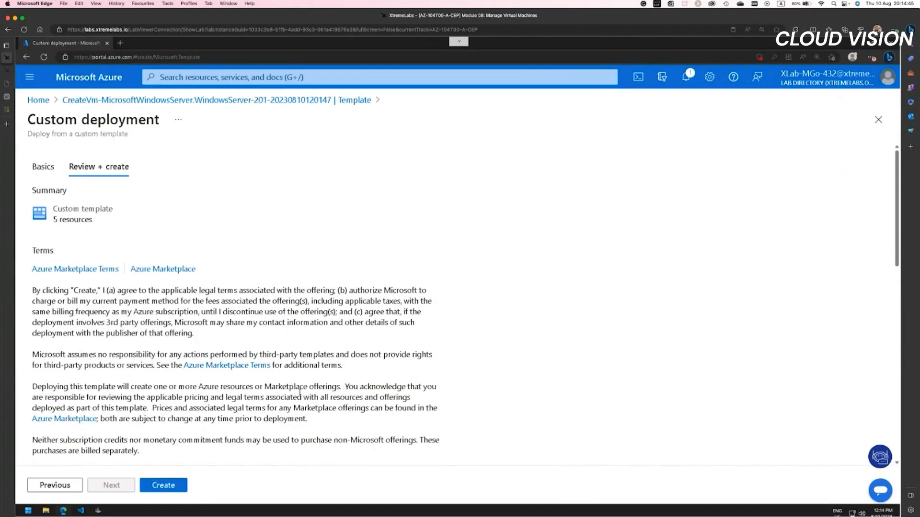
scroll(299, 391, "down", 10)
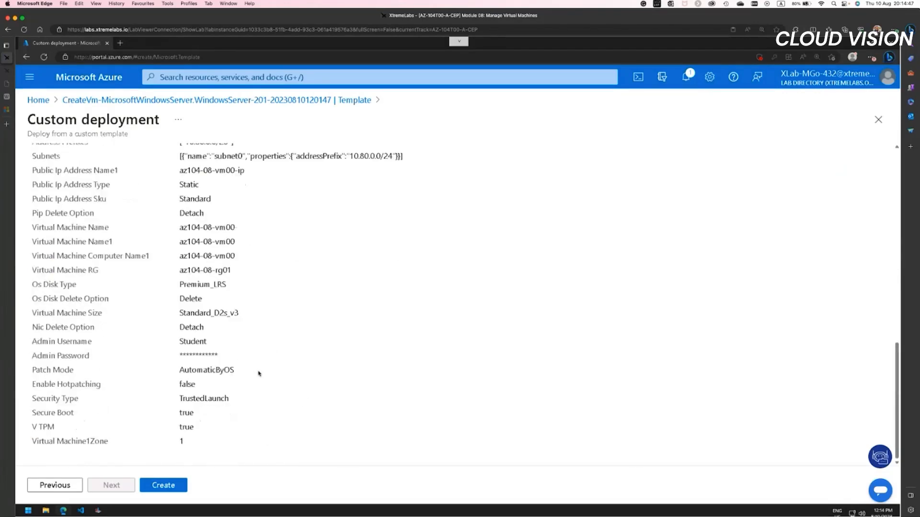
scroll(242, 360, "up", 10)
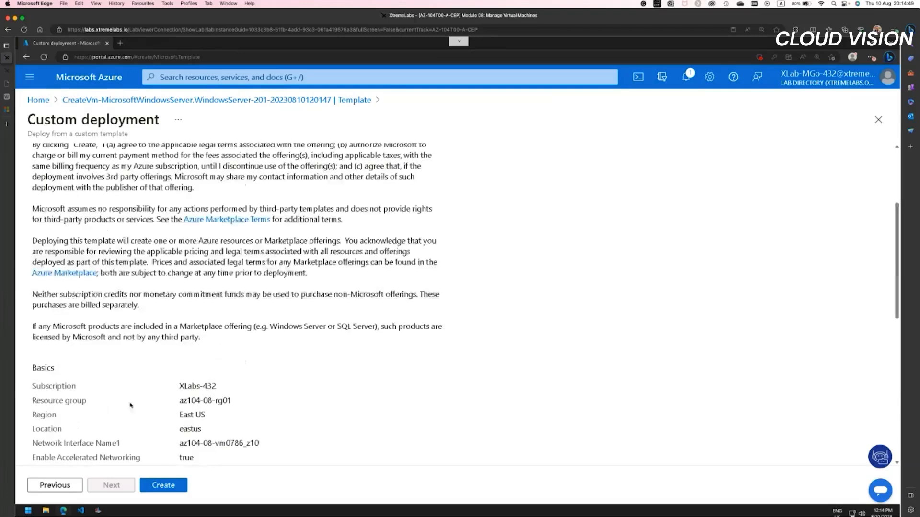
left_click(163, 485)
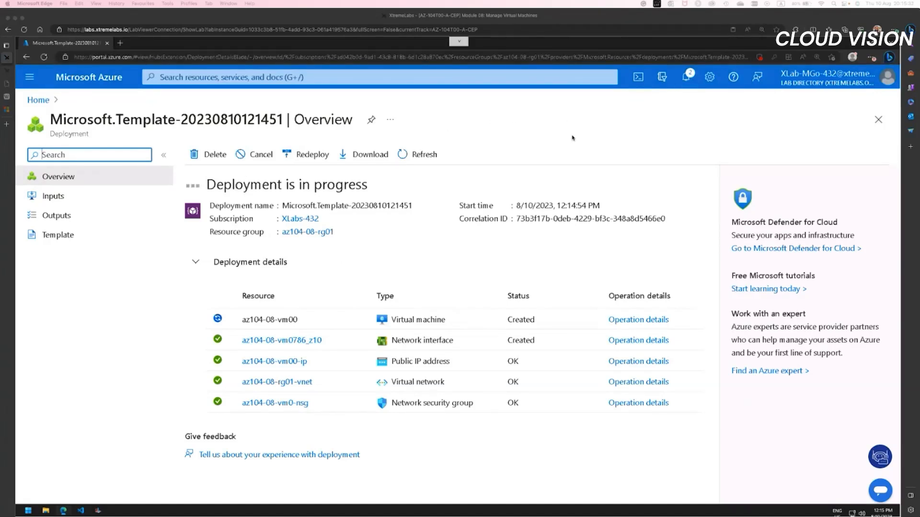
Step: Open the portal home page in a new browser tab, search for "storage" and go to Storage accounts
left_click(39, 101)
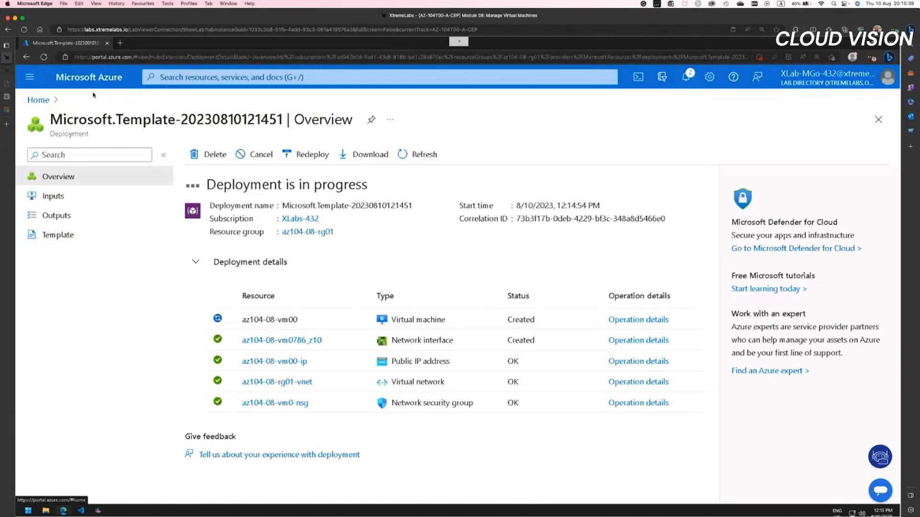
right_click(39, 101)
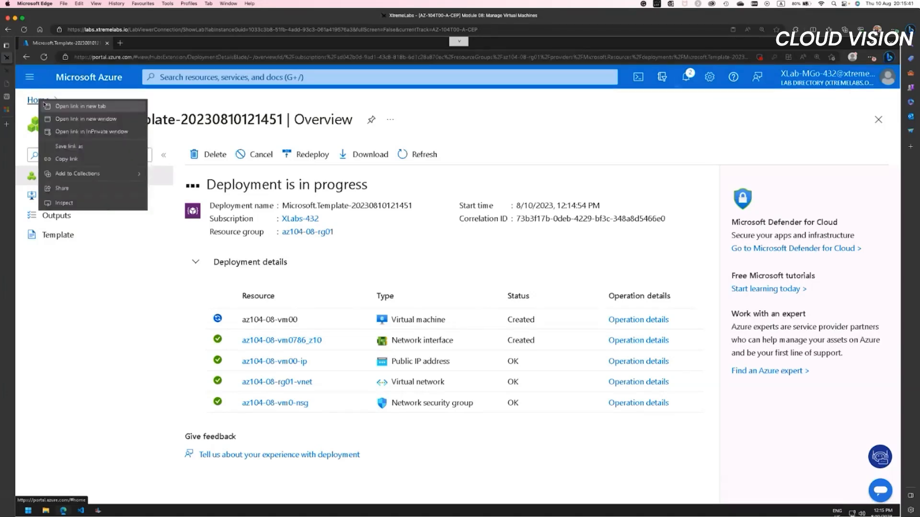
left_click(77, 106)
left_click(144, 43)
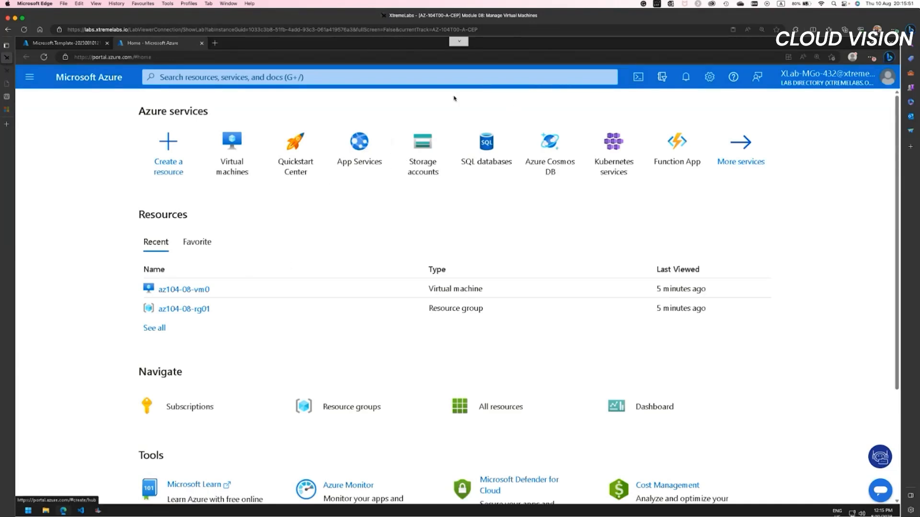
left_click(375, 79)
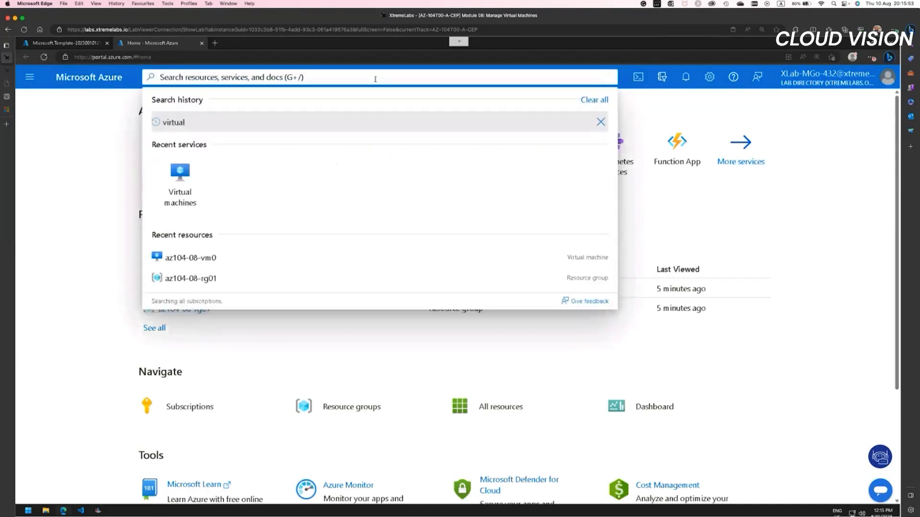
type("storage")
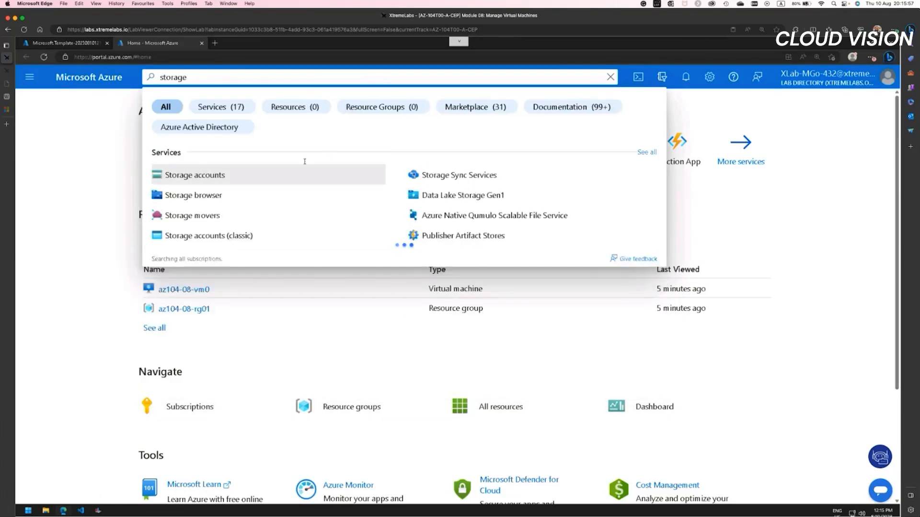
key("Return")
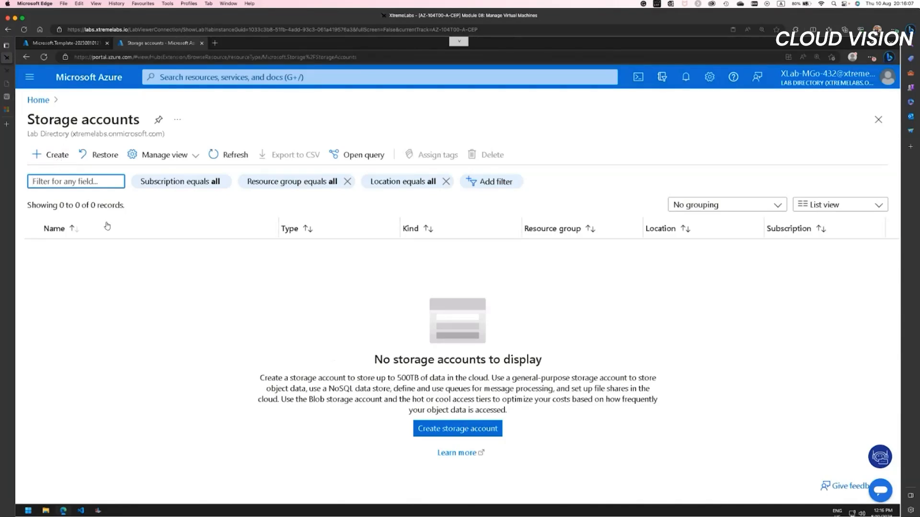
left_click(54, 157)
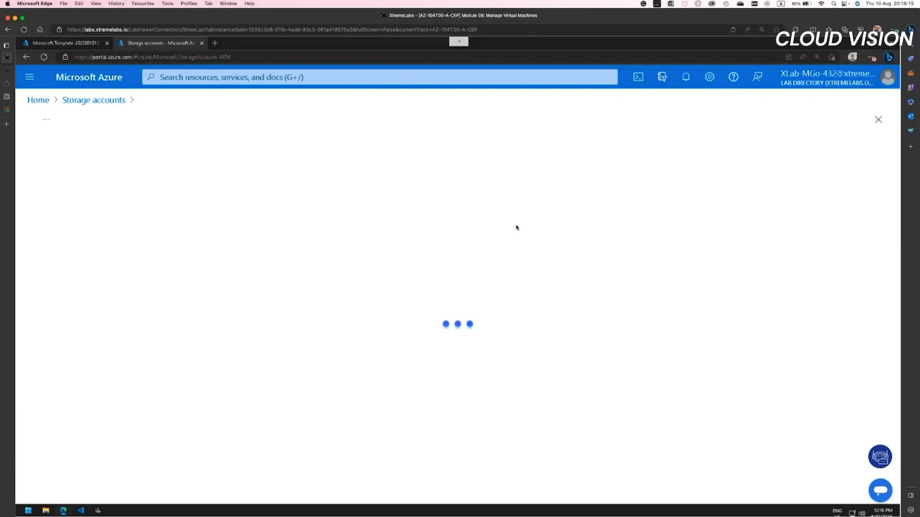
left_click(33, 102)
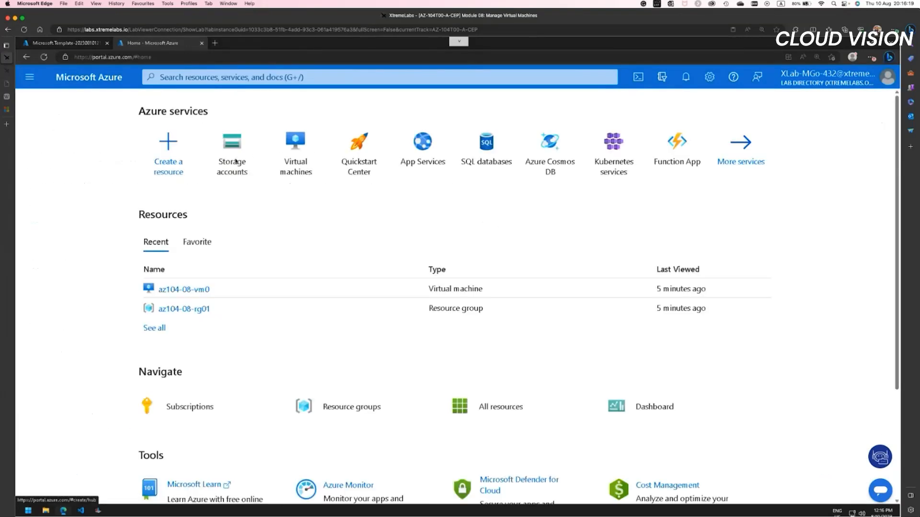
left_click(232, 152)
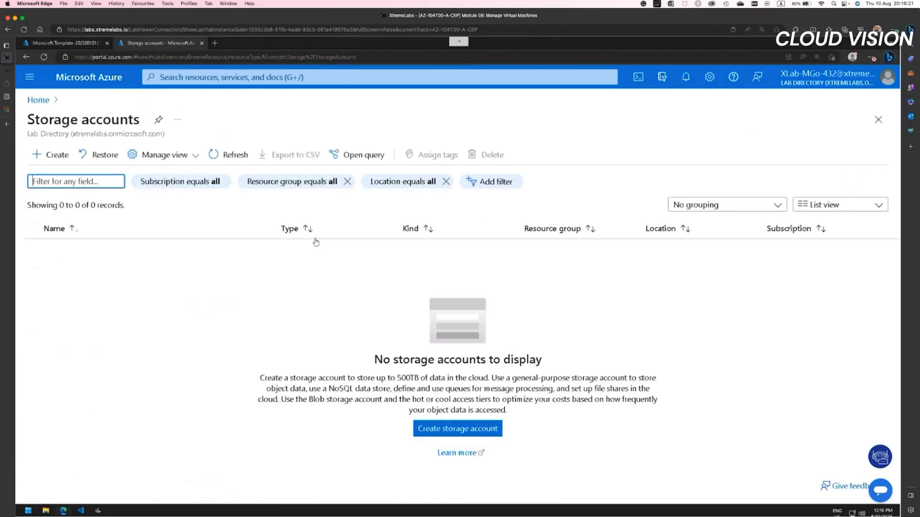
Step: Start creating a storage account and select az104-08-rg01 as its resource group
left_click(56, 156)
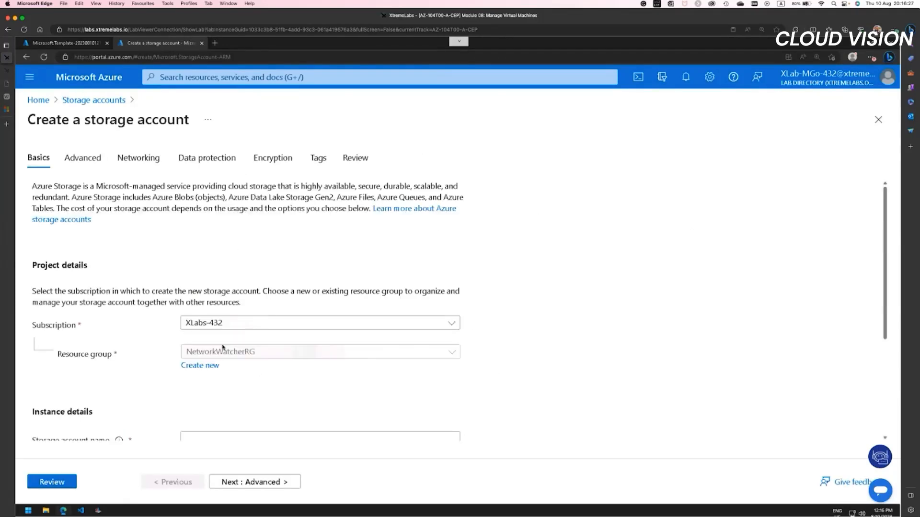
left_click(216, 354)
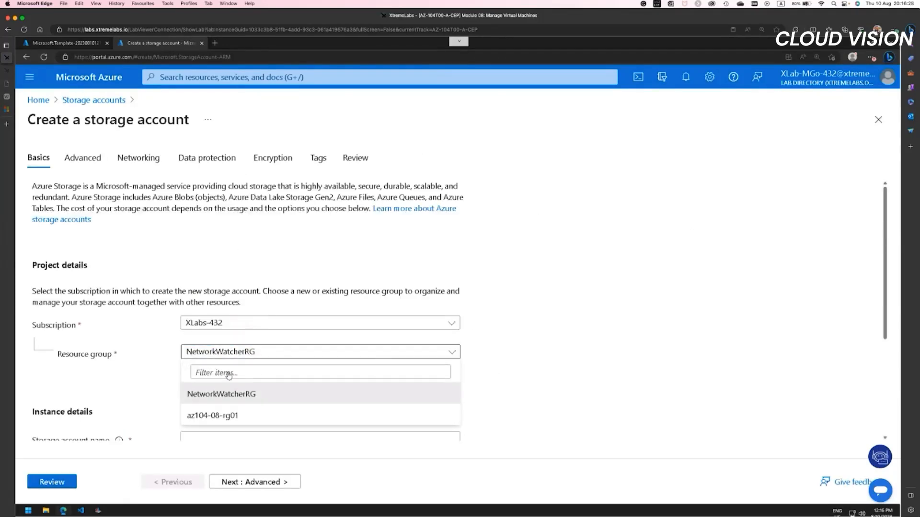
left_click(233, 415)
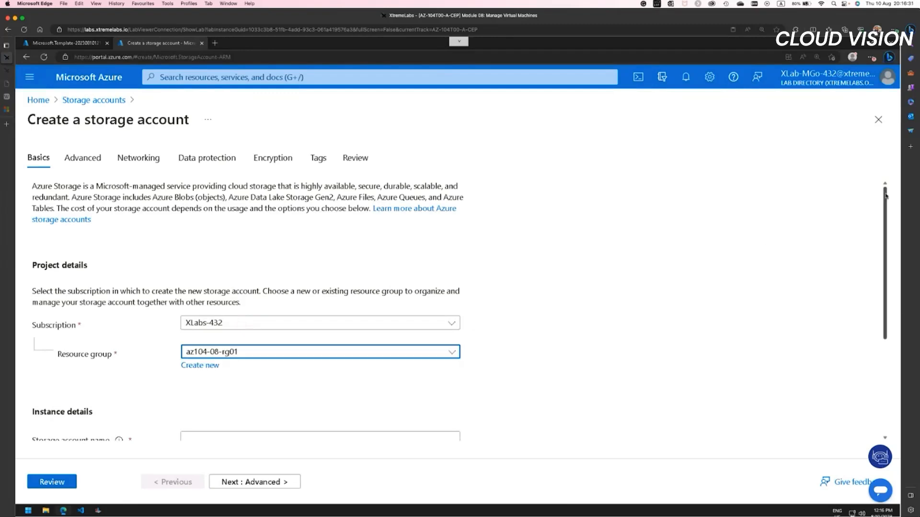
Step: Name the storage account az104demostgacc
scroll(878, 281, "down", 3)
scroll(874, 302, "down", 1)
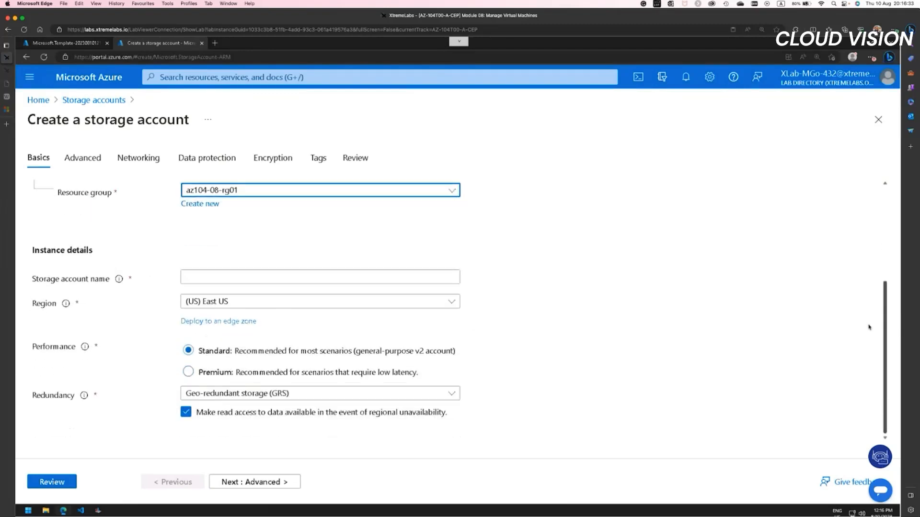
left_click(215, 273)
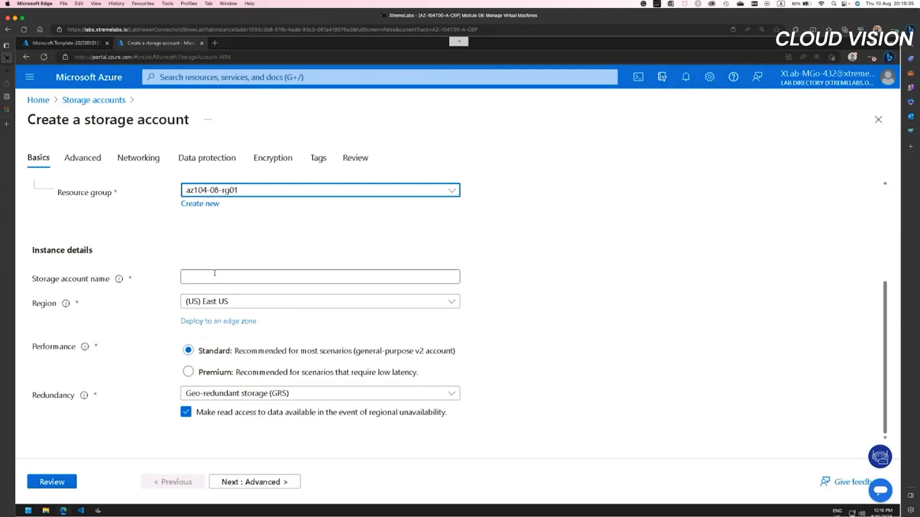
left_click(215, 273)
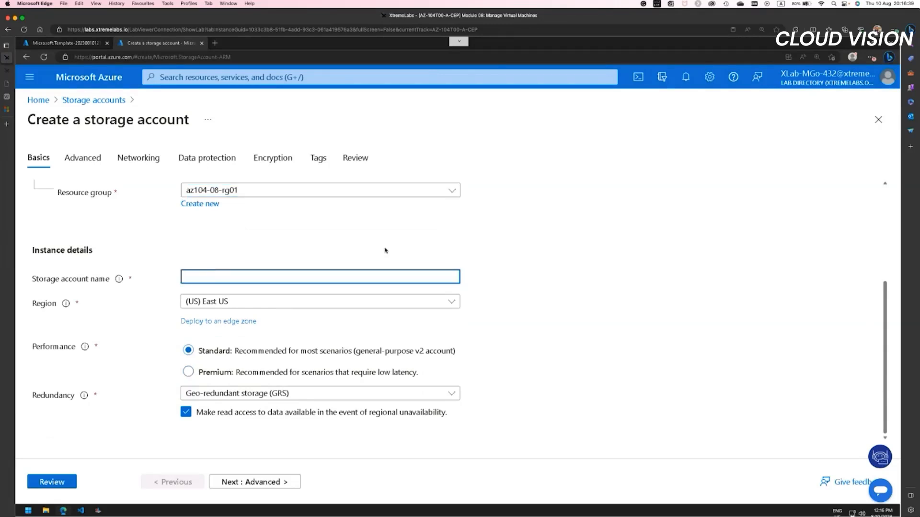
type("demo")
key("BackSpace")
key("BackSpace")
type("104demostorageacco")
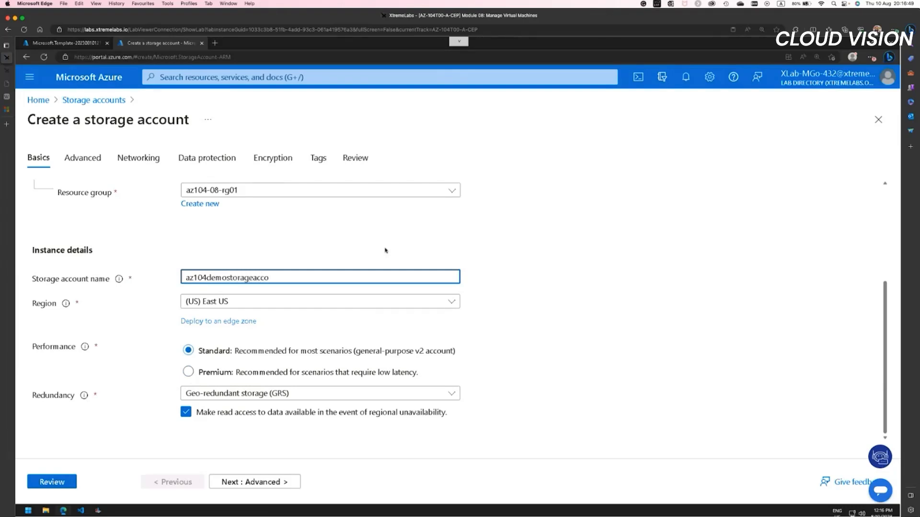
key("BackSpace")
key("BackSpace")
key("BackSpace")
key("BackSpace")
type("gacc")
key("Tab")
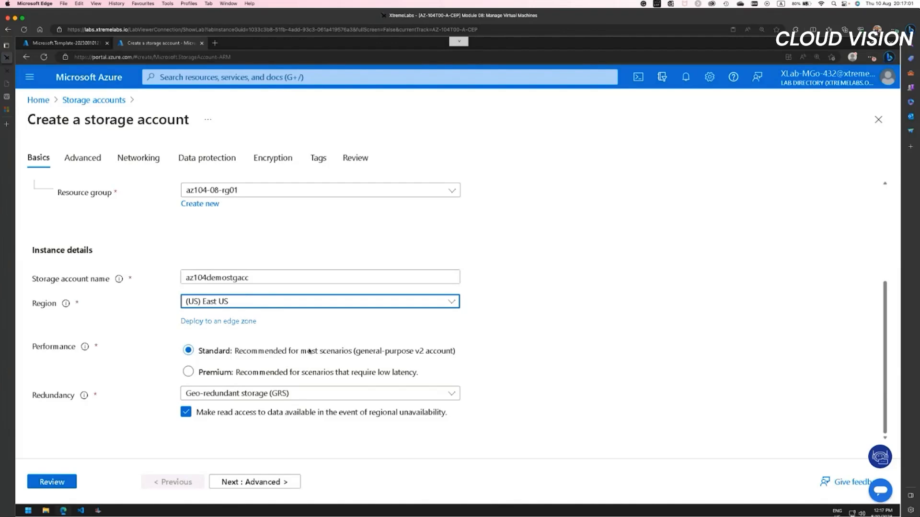
Step: Set the storage account's redundancy to Locally-redundant storage (LRS) and proceed to the Advanced settings
left_click(263, 393)
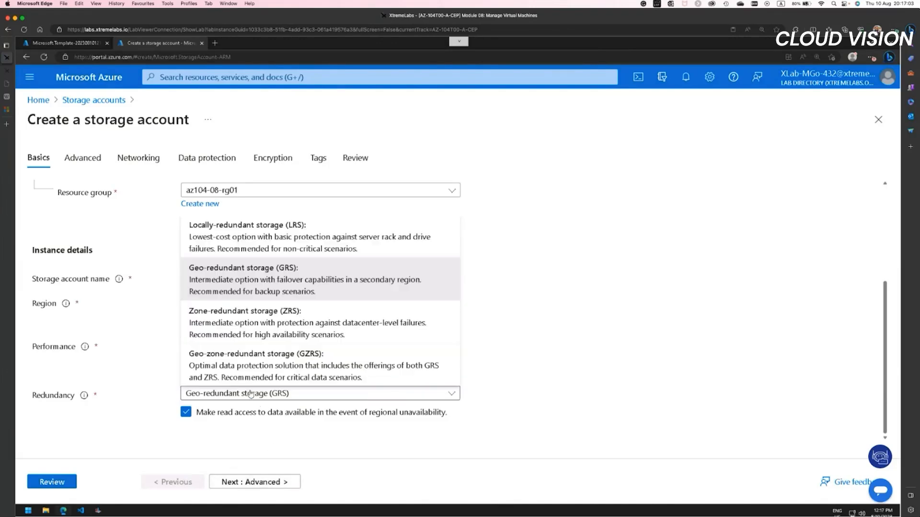
left_click(239, 231)
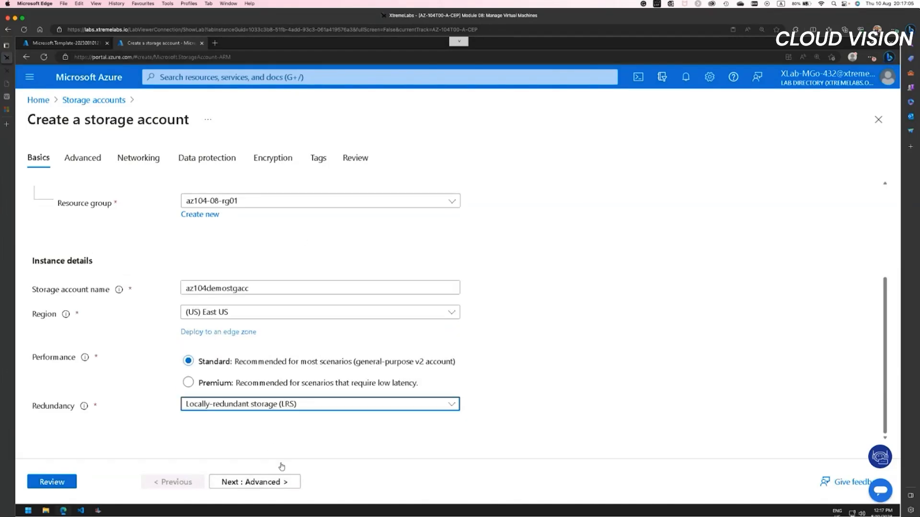
left_click(257, 483)
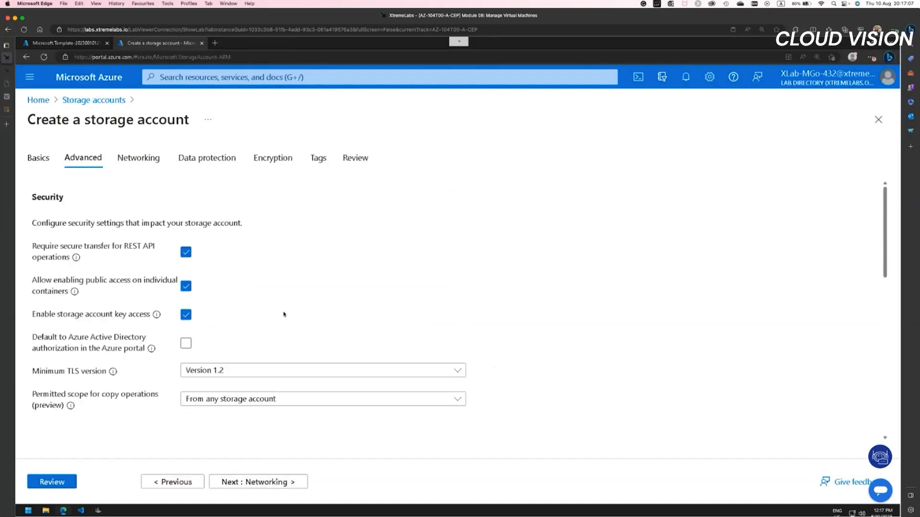
Step: Keep the default advanced, networking and data protection settings and enable customer-managed key support for all service types (blobs, files, tables, and queues)
left_click(278, 483)
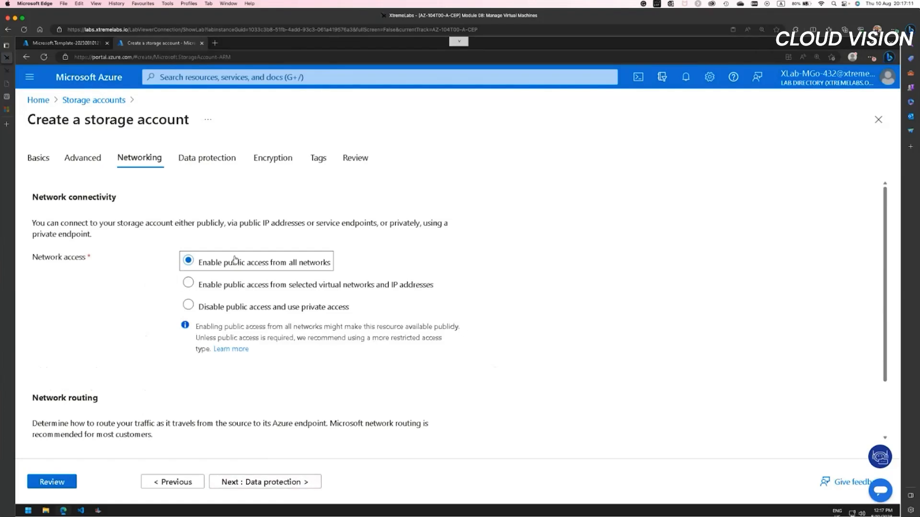
left_click(278, 485)
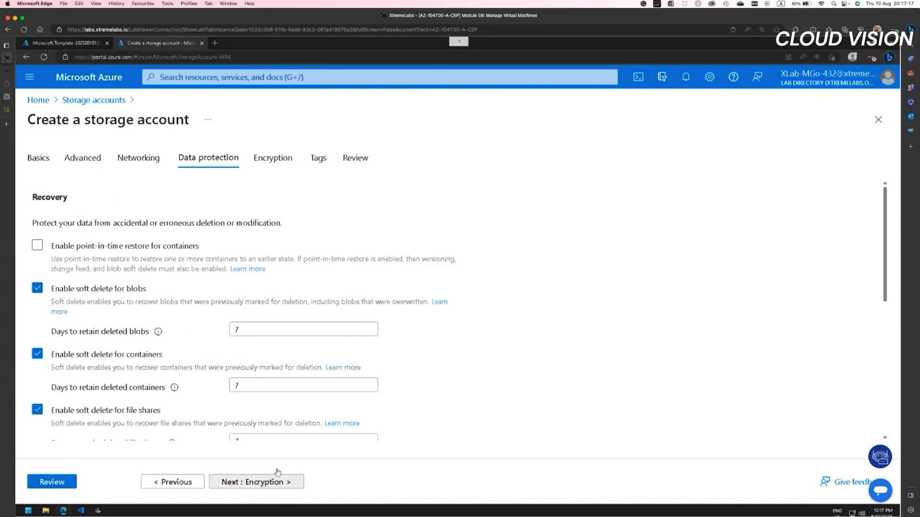
left_click(270, 482)
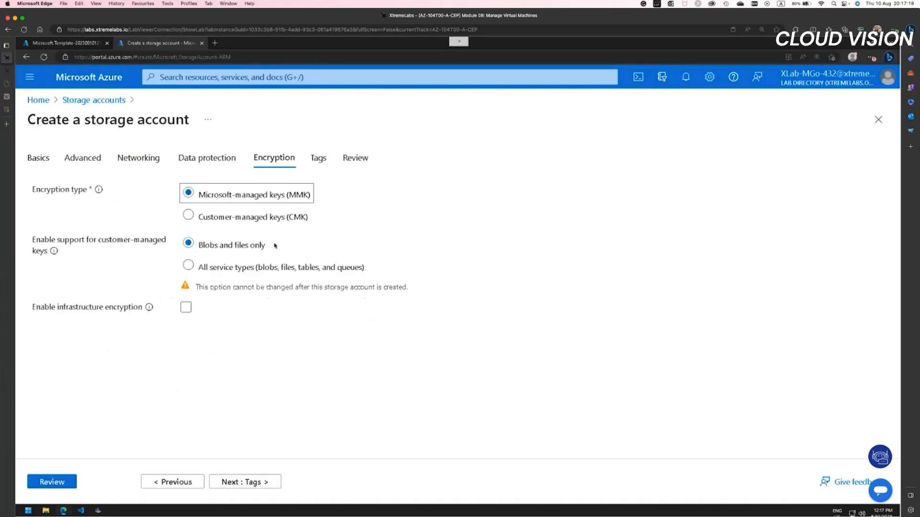
left_click(189, 265)
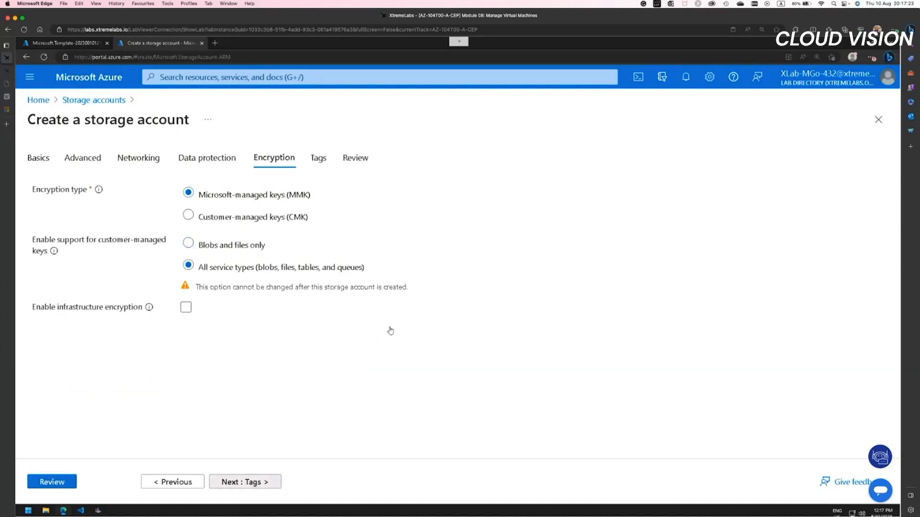
Step: Leave the tags empty, proceed to the review and create the storage account
left_click(260, 482)
left_click(260, 483)
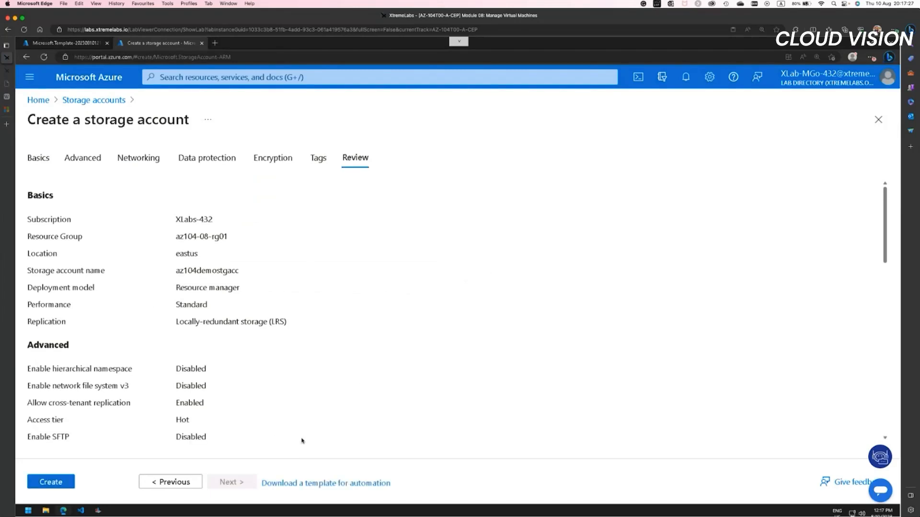
left_click(60, 482)
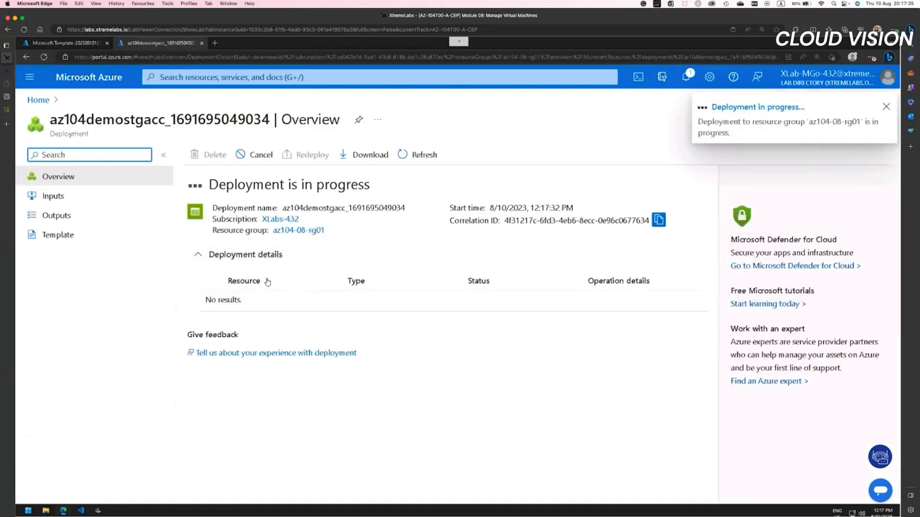
Step: Return to the template deployment's browser tab, go to the portal home page and open the resource group az104-08-rg01
left_click(78, 47)
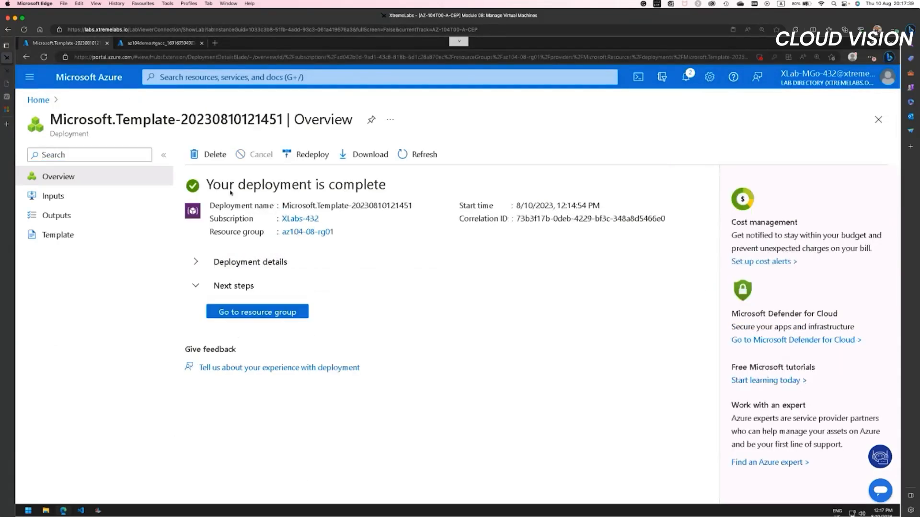
left_click(37, 99)
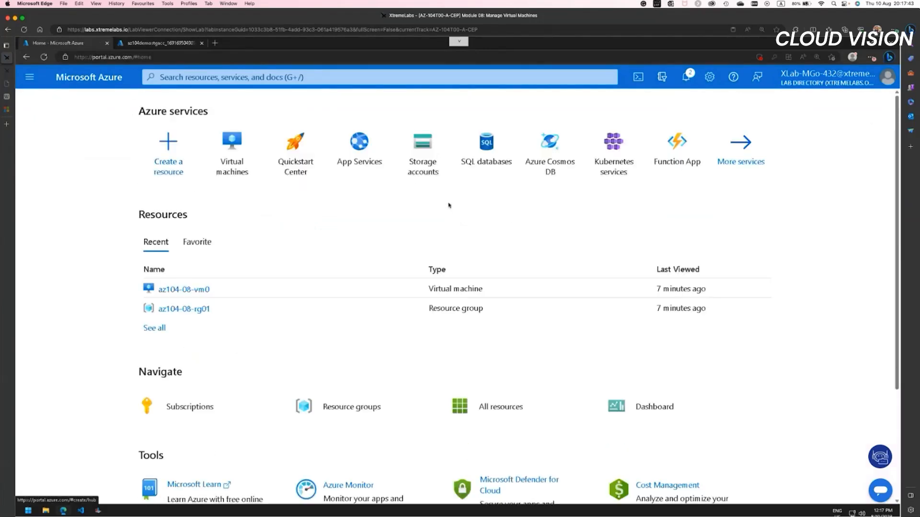
left_click(428, 284)
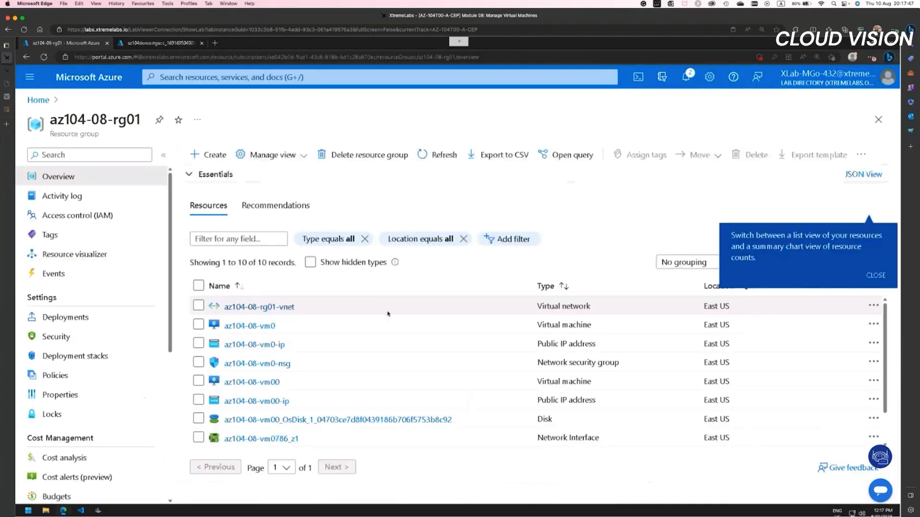
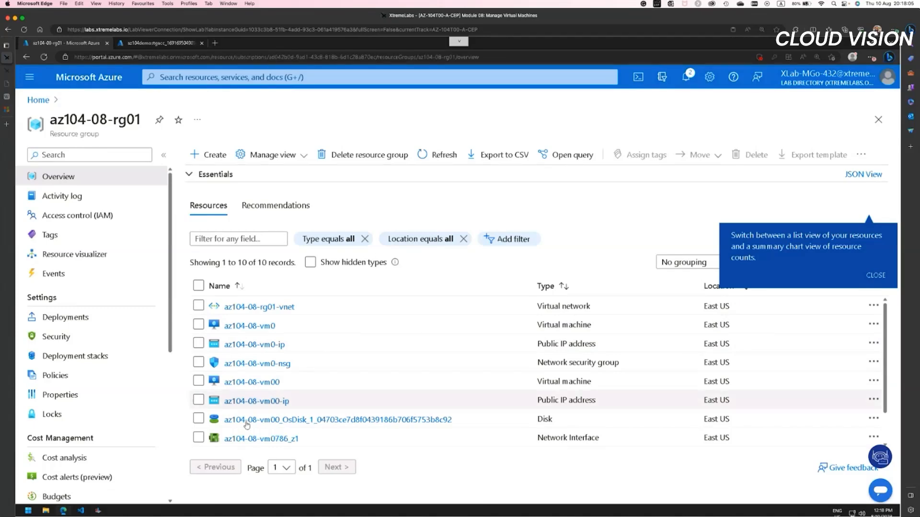
Step: Switch to the az104demostgacc deployment's browser tab, open the storage account and show its blob containers in the storage browser
left_click(150, 45)
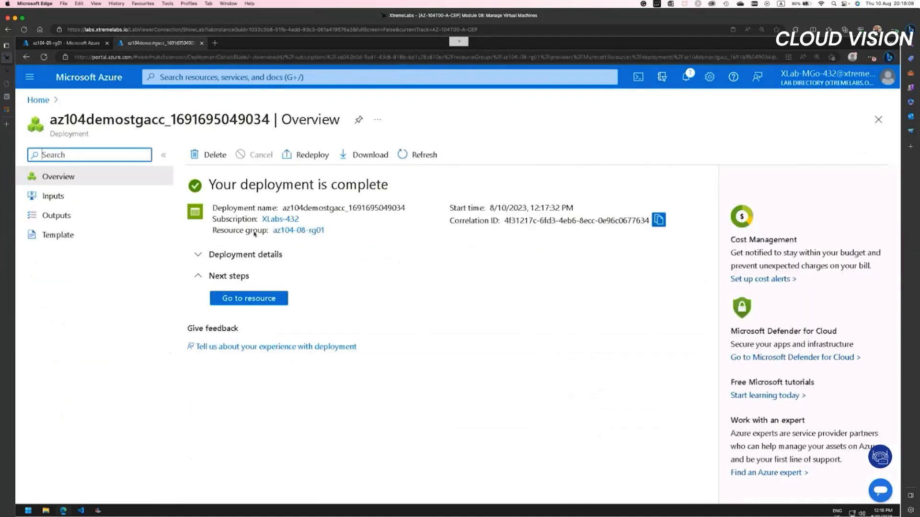
left_click(273, 299)
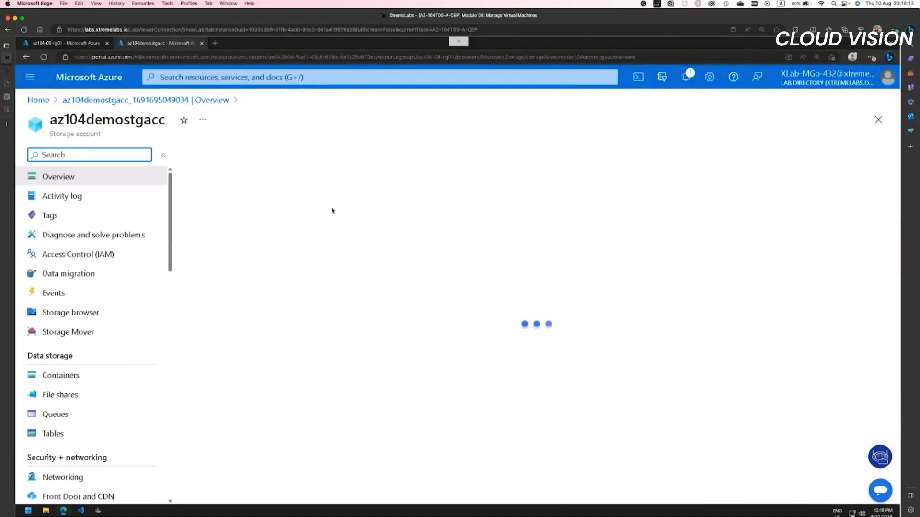
left_click(71, 313)
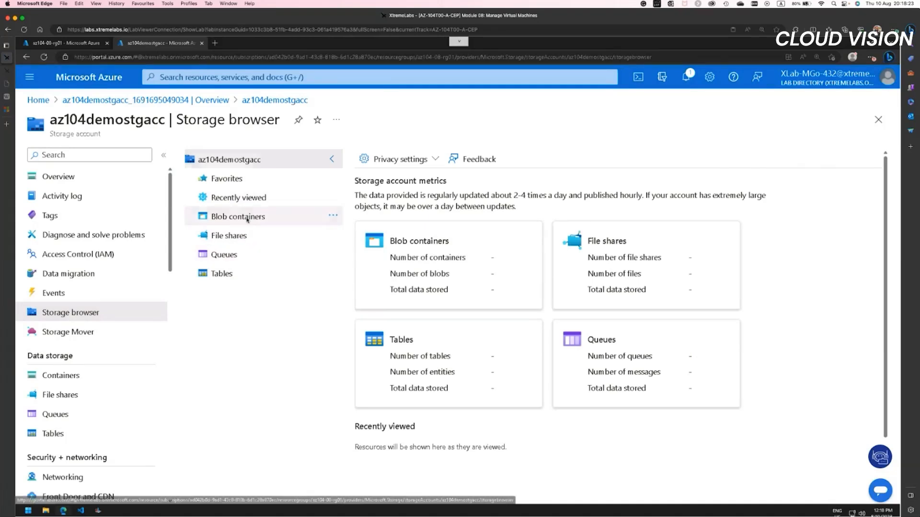
left_click(248, 218)
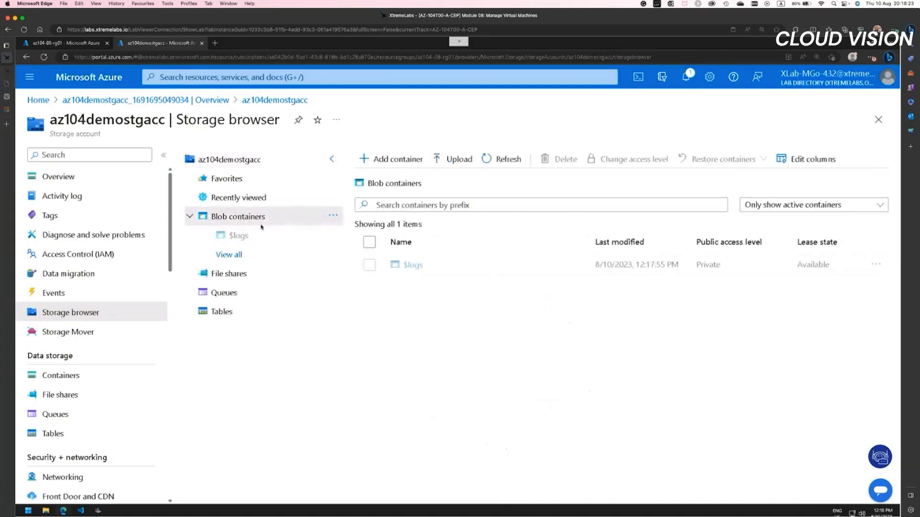
Step: Create a blob container named scripts with the default private access level
left_click(395, 161)
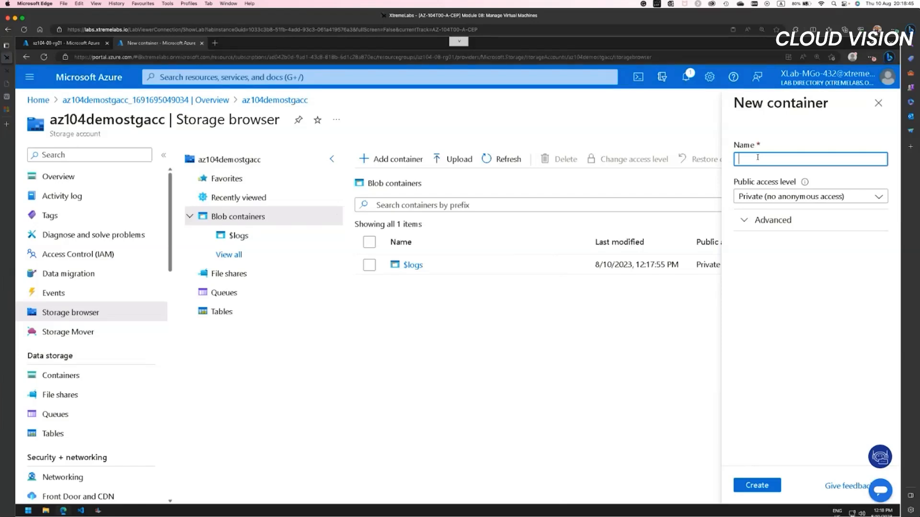
type("scripts")
left_click(754, 485)
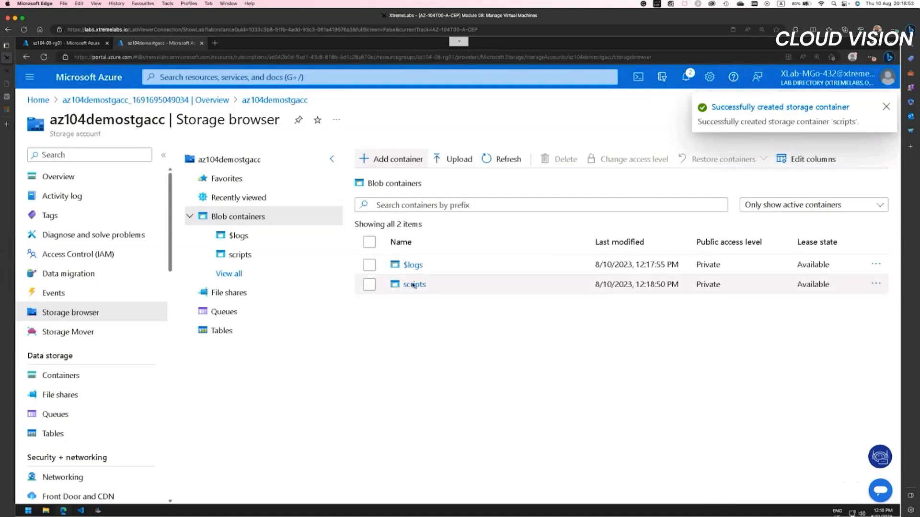
Step: Start a blob upload in the scripts container and browse to C:\AllFiles\AZ-104-MicrosoftAzureAdministrator\Allfiles\Labs\08
left_click(413, 285)
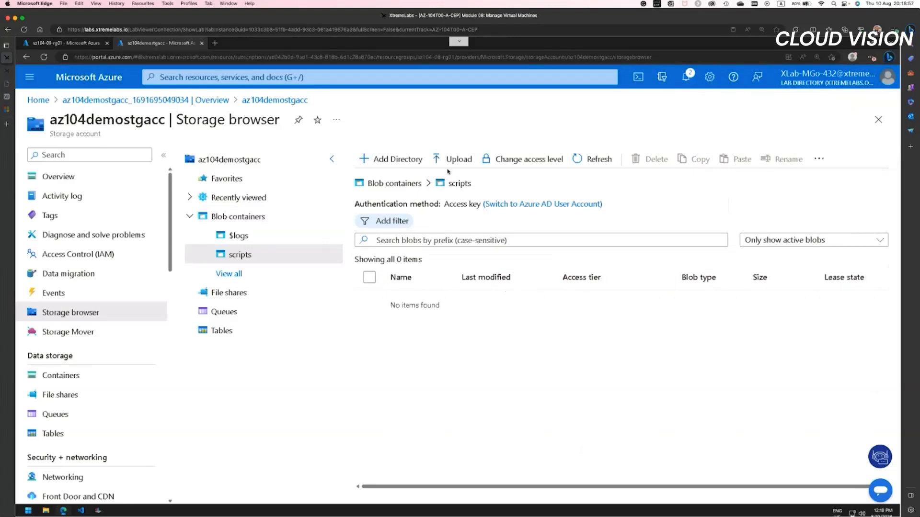
left_click(463, 162)
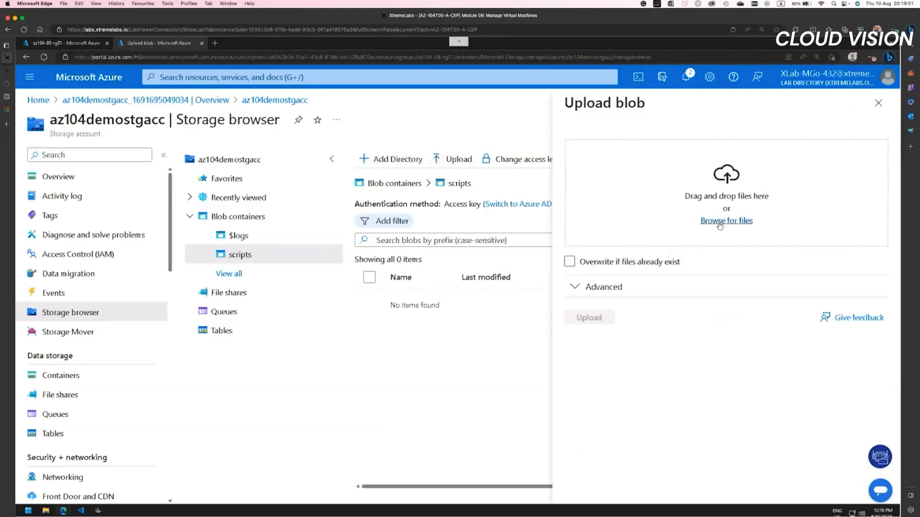
left_click(719, 223)
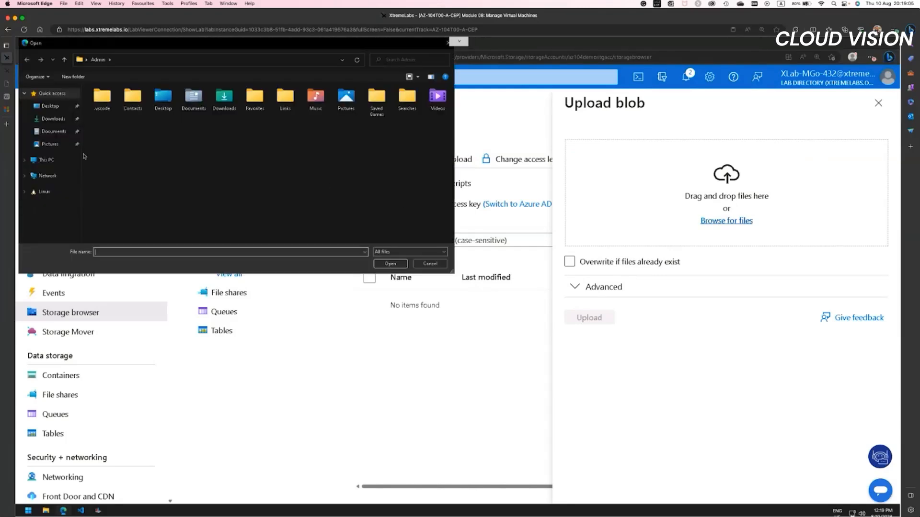
left_click(50, 160)
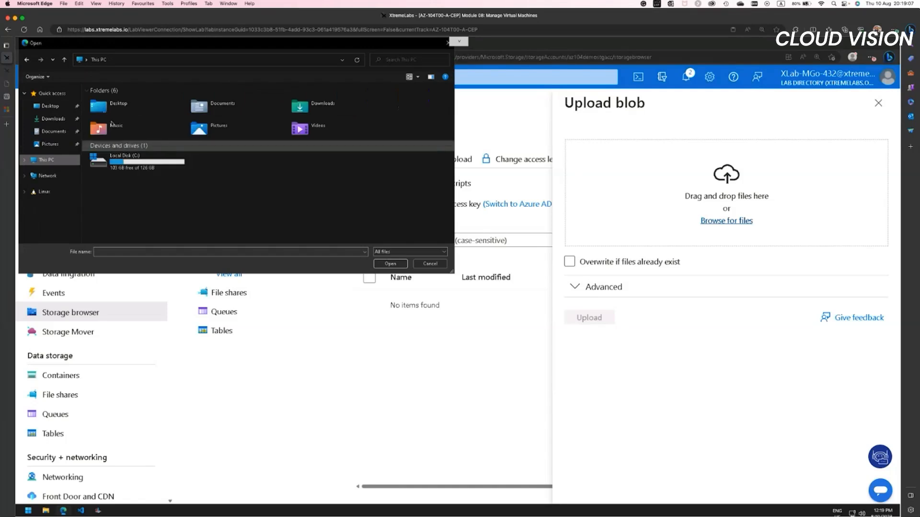
double_click(126, 160)
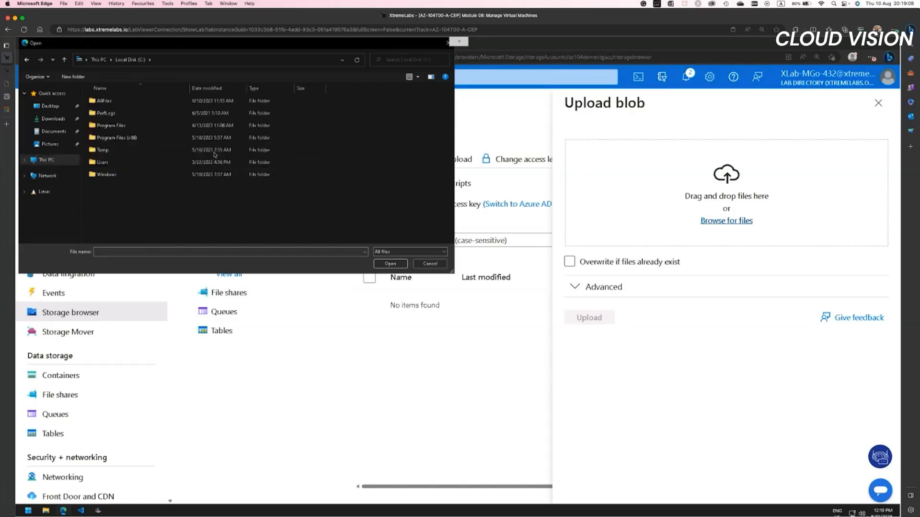
double_click(107, 100)
double_click(117, 101)
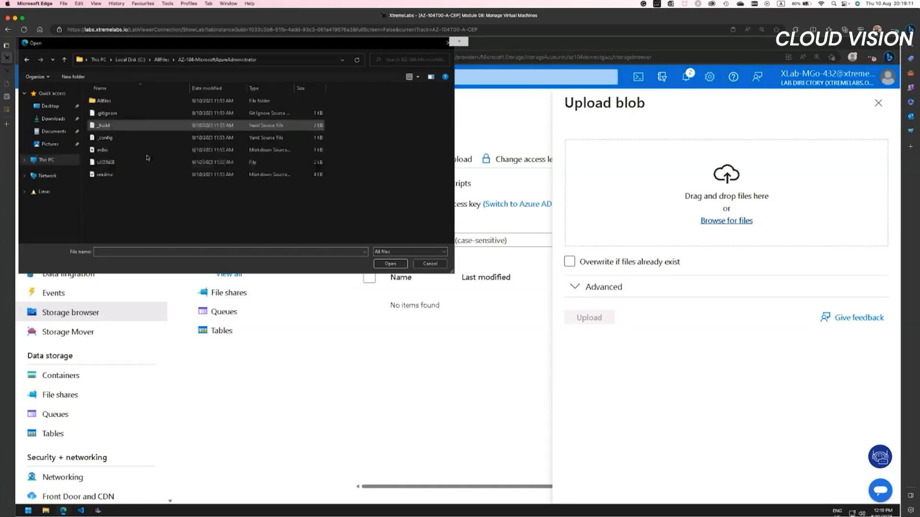
double_click(103, 100)
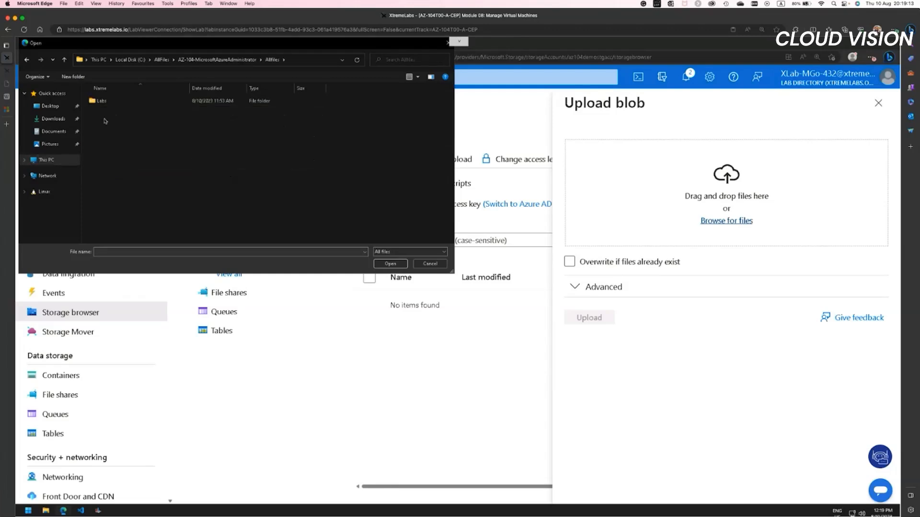
double_click(101, 101)
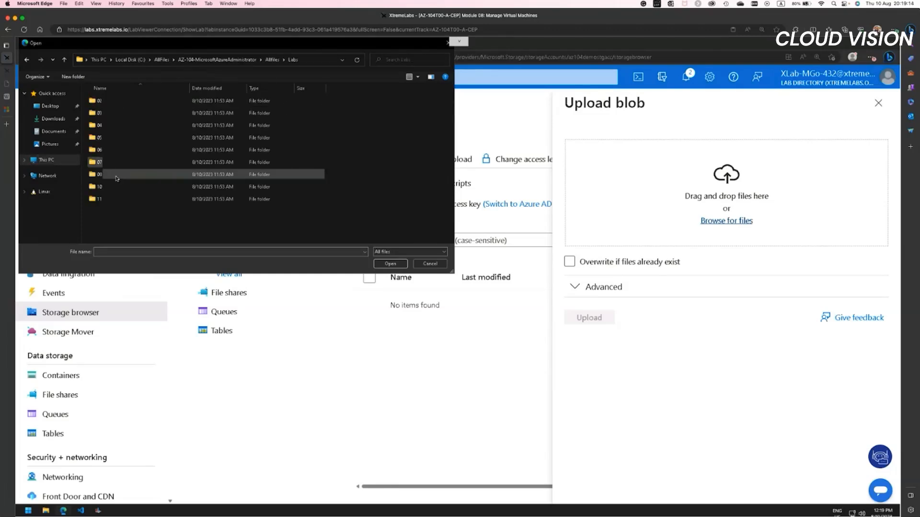
double_click(149, 174)
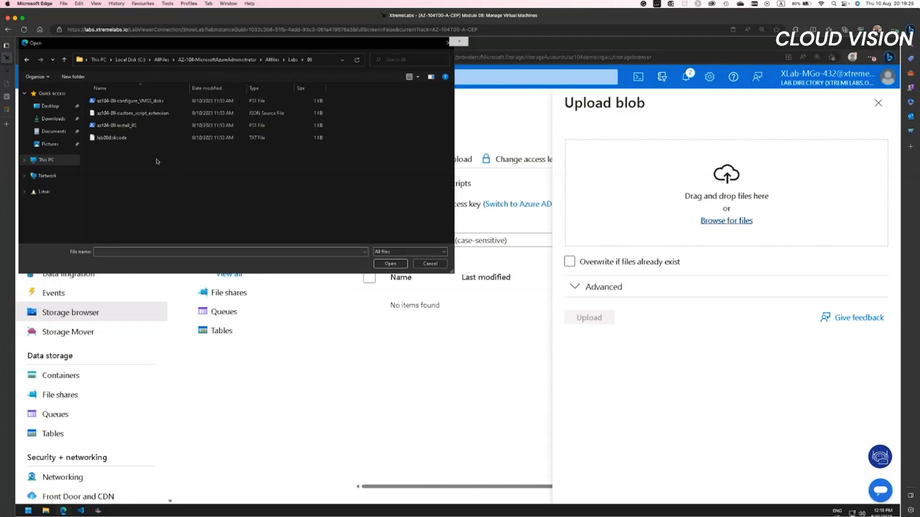
Step: Upload all four files from the lab folder to the scripts container, close the upload pane and widen the Name column
left_click_drag(158, 161, 111, 96)
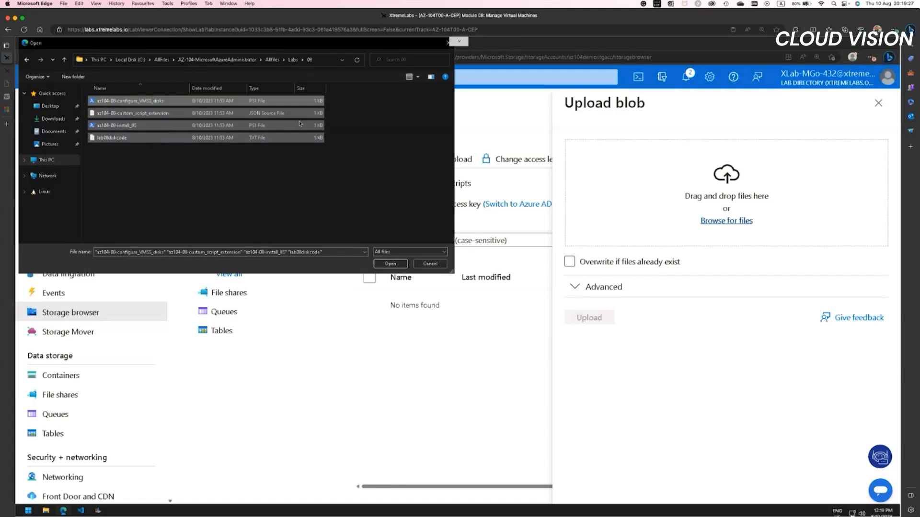
left_click(400, 263)
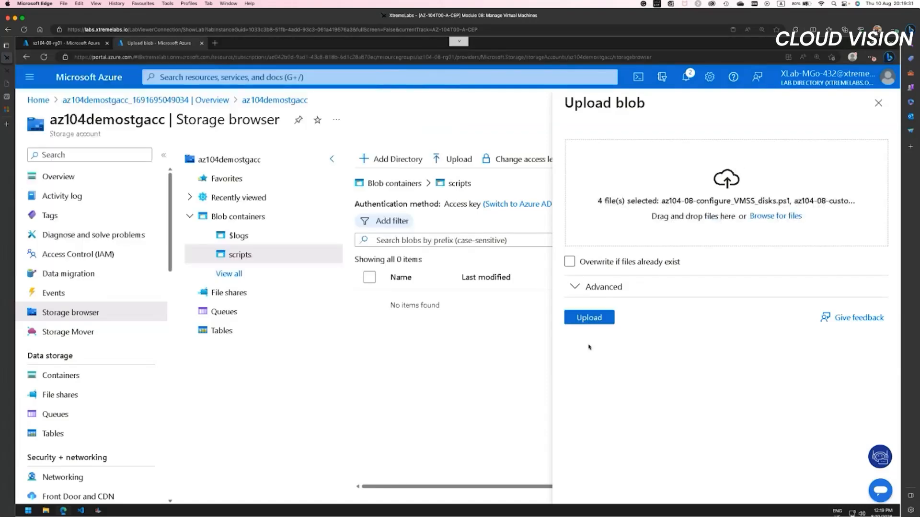
left_click(589, 318)
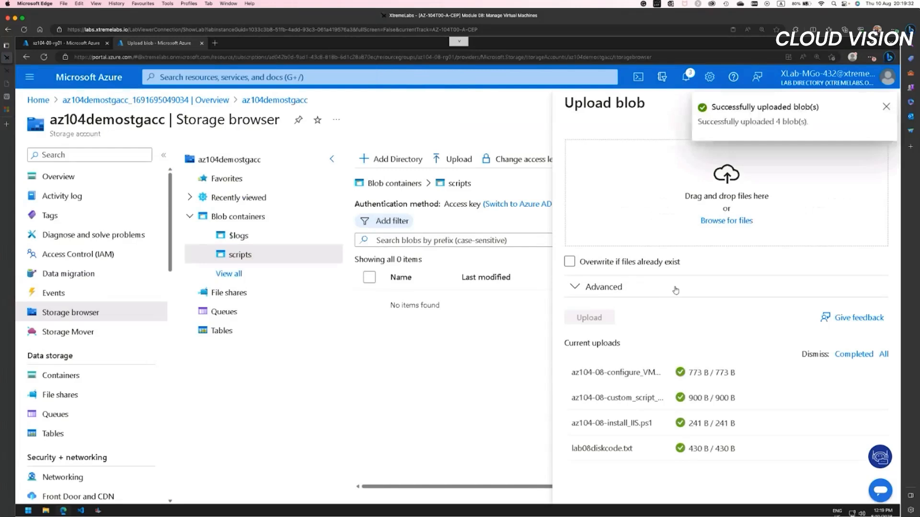
left_click(885, 107)
left_click(878, 104)
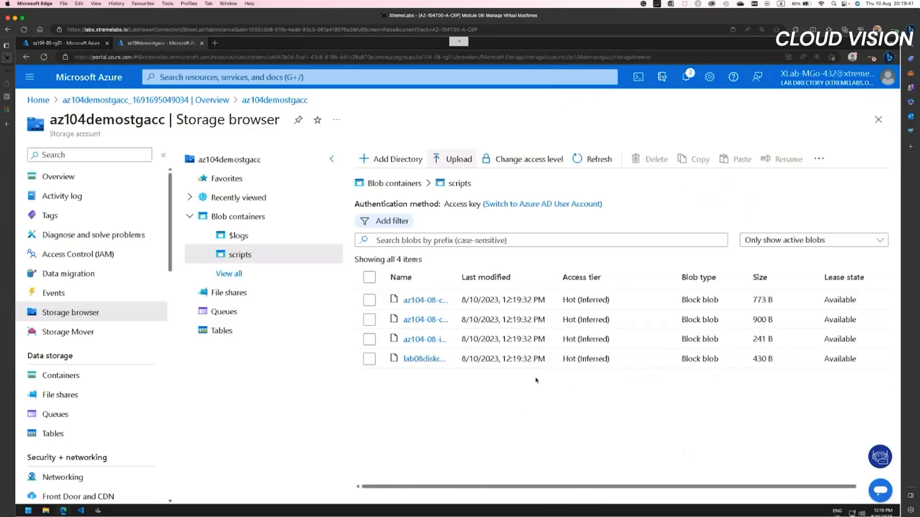
left_click_drag(455, 279, 596, 272)
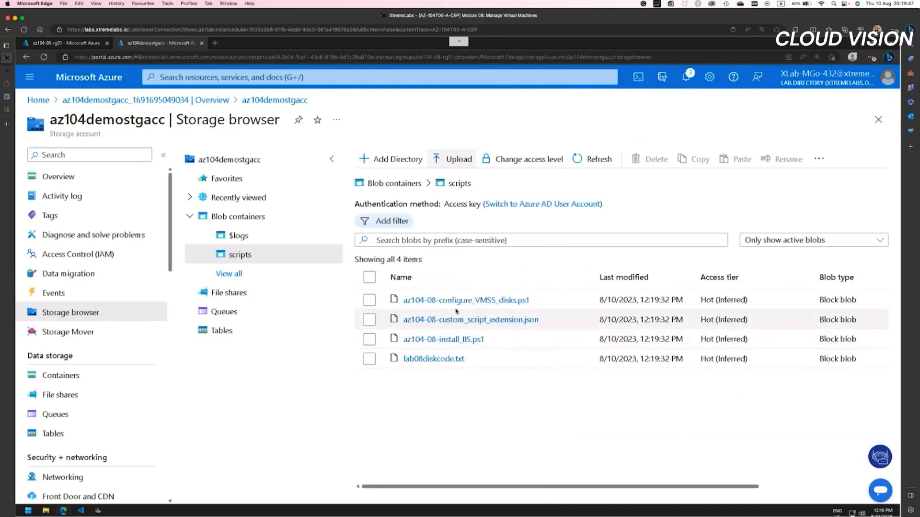
Step: Return to the resource group's browser tab, find the Virtual machines service and open az104-08-vm0
left_click(92, 46)
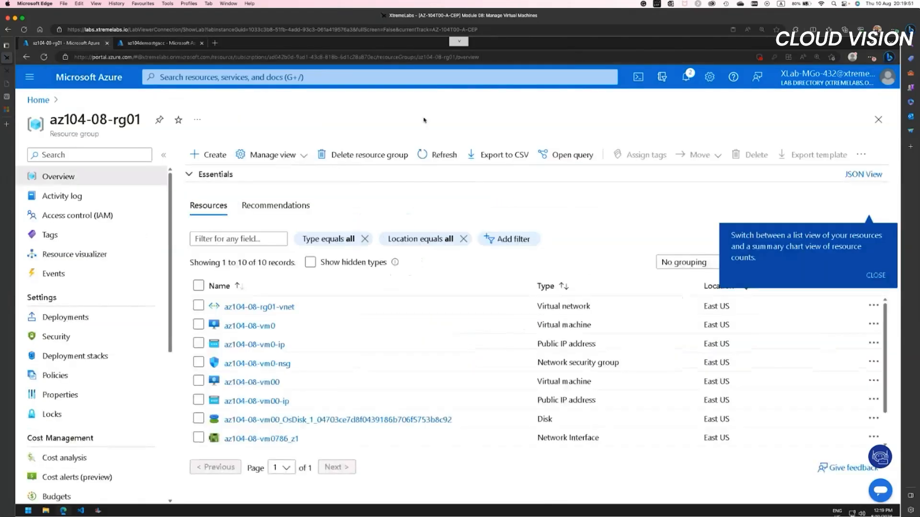
left_click(276, 77)
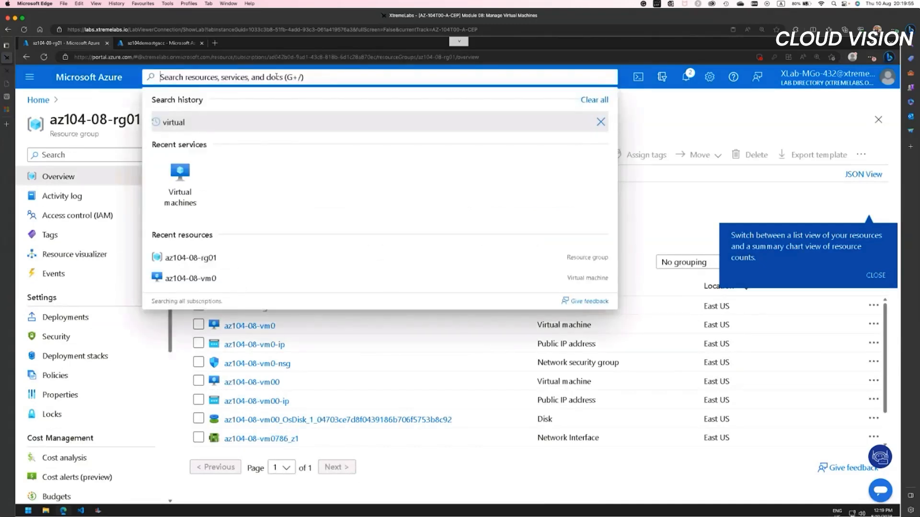
type("virtual")
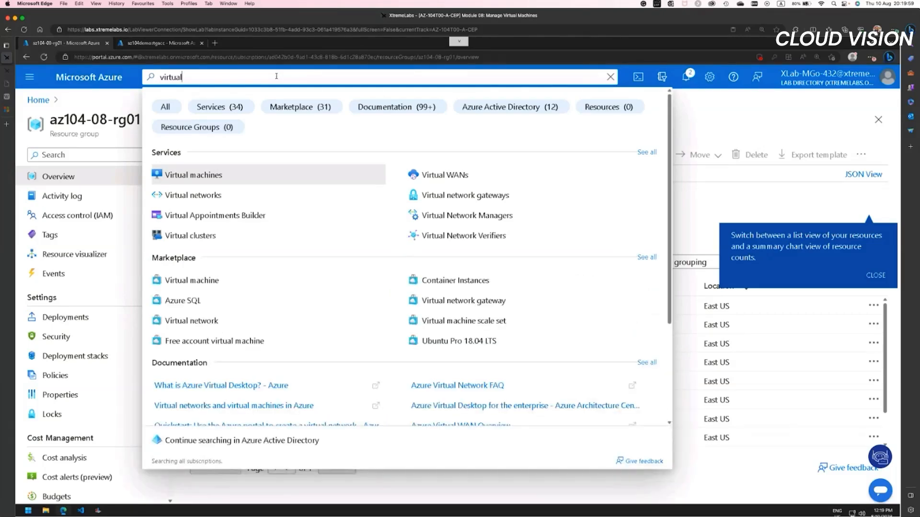
left_click(227, 177)
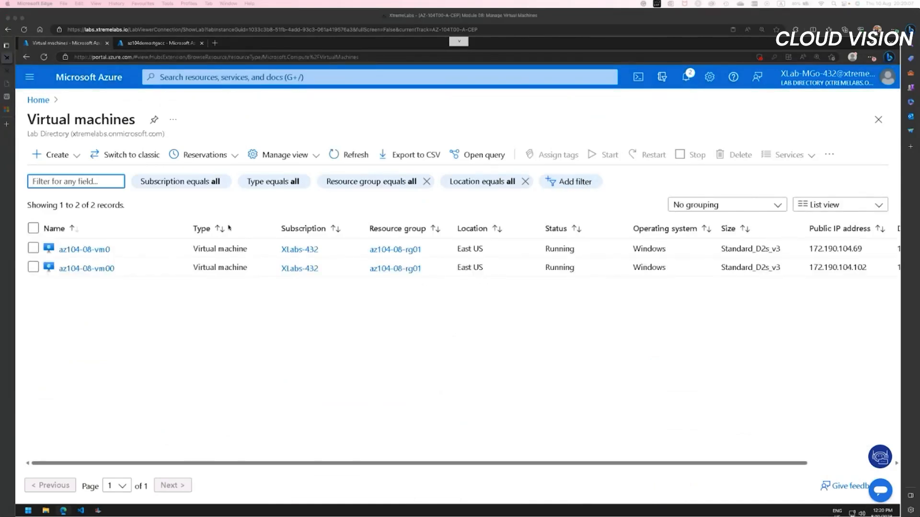
left_click(100, 250)
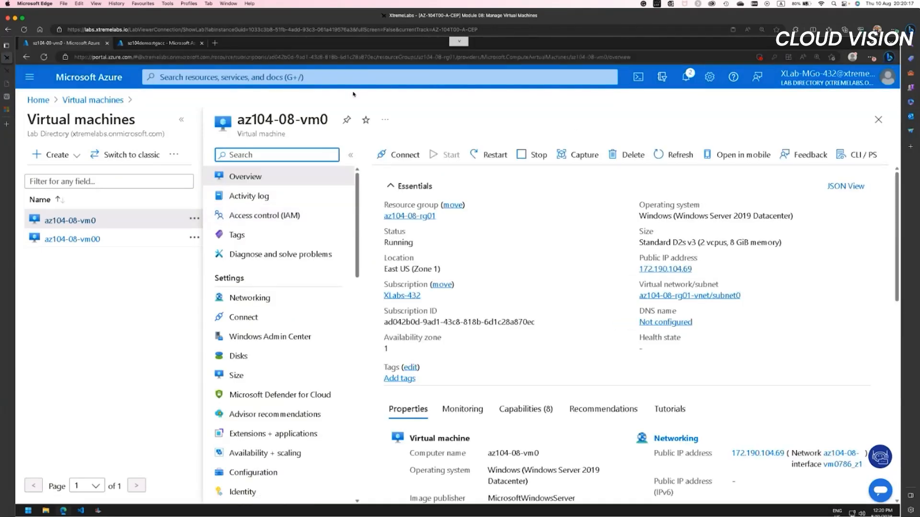
Step: Glance at the uploaded scripts in the storage account, then start adding an extension in az104-08-vm0's Extensions + applications
left_click(141, 44)
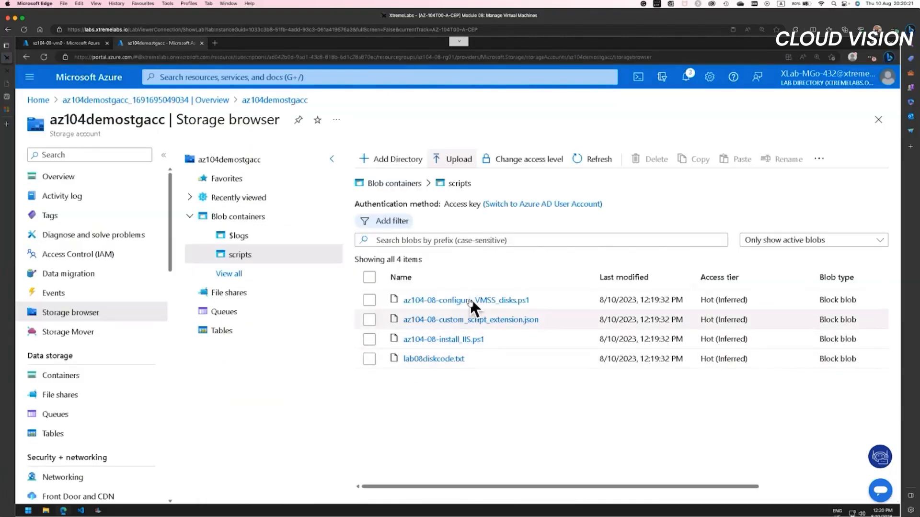
left_click(89, 44)
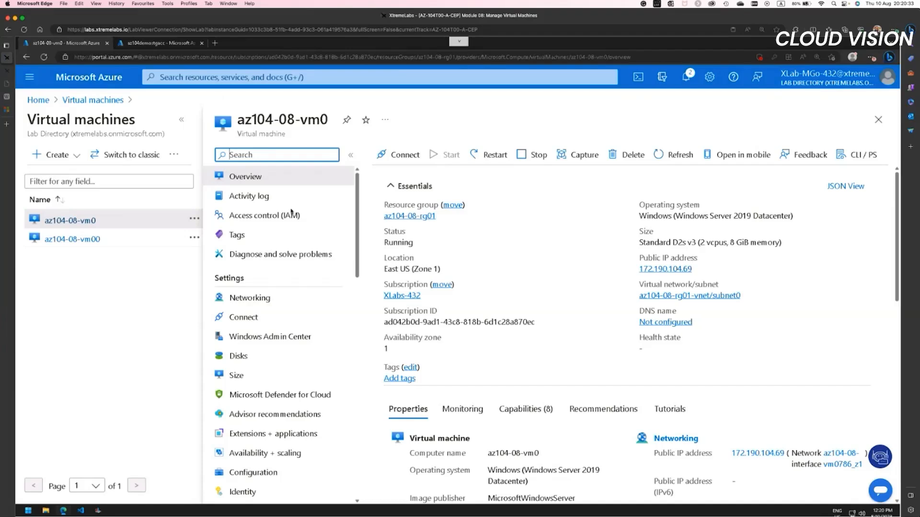
scroll(312, 298, "down", 2)
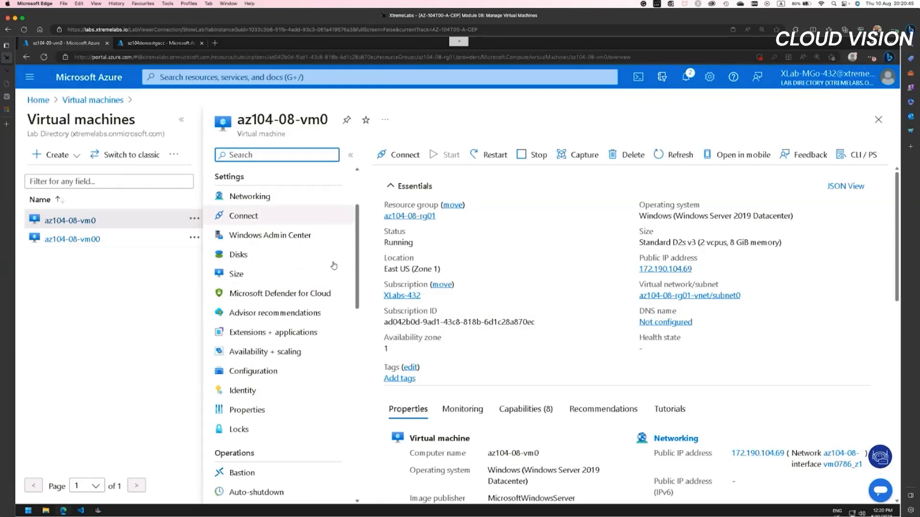
left_click(281, 335)
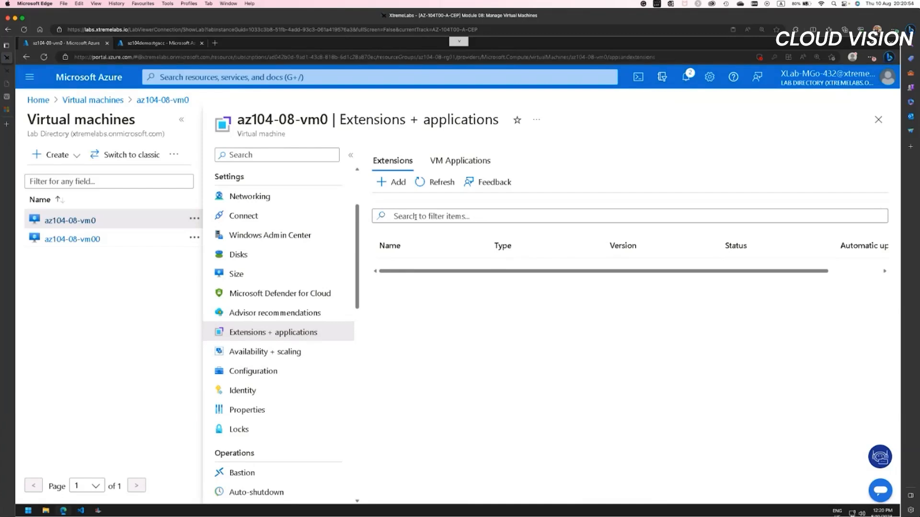
left_click(390, 182)
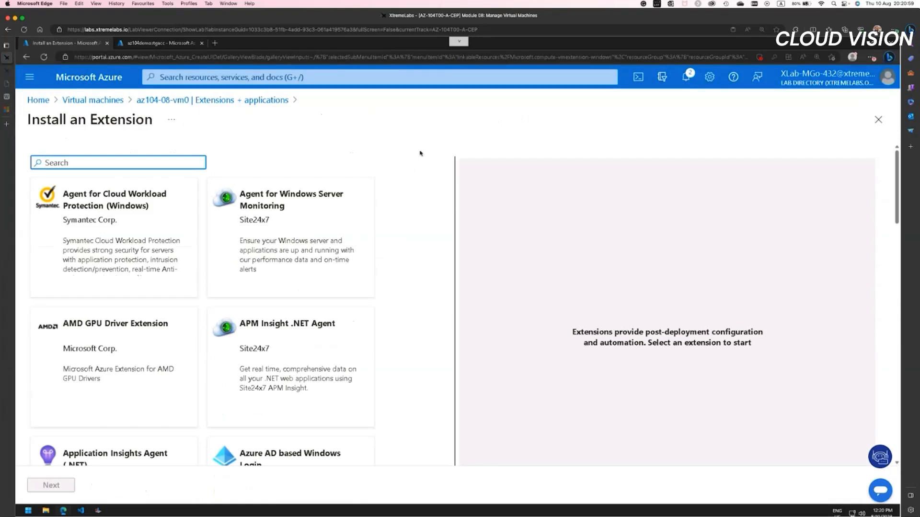
Step: Find the Custom script extension, select it and proceed to its configuration
type("custom")
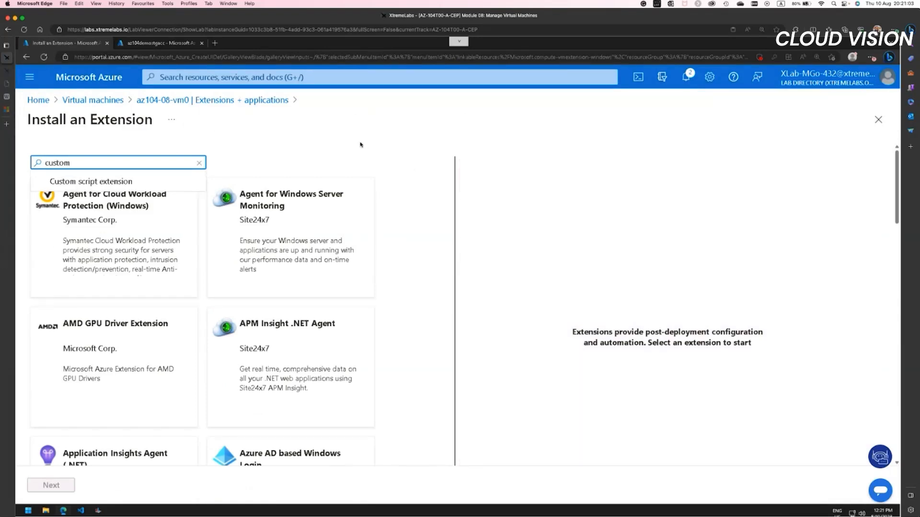
left_click(168, 181)
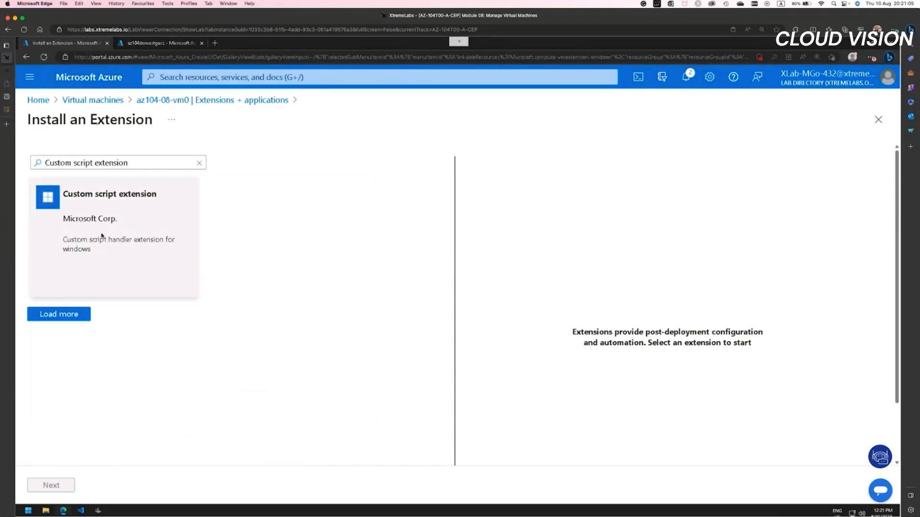
left_click(166, 217)
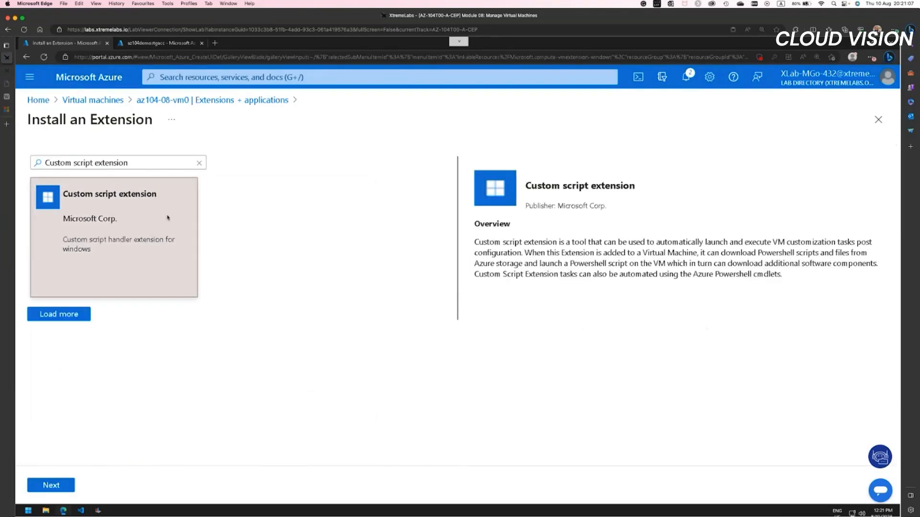
left_click(49, 486)
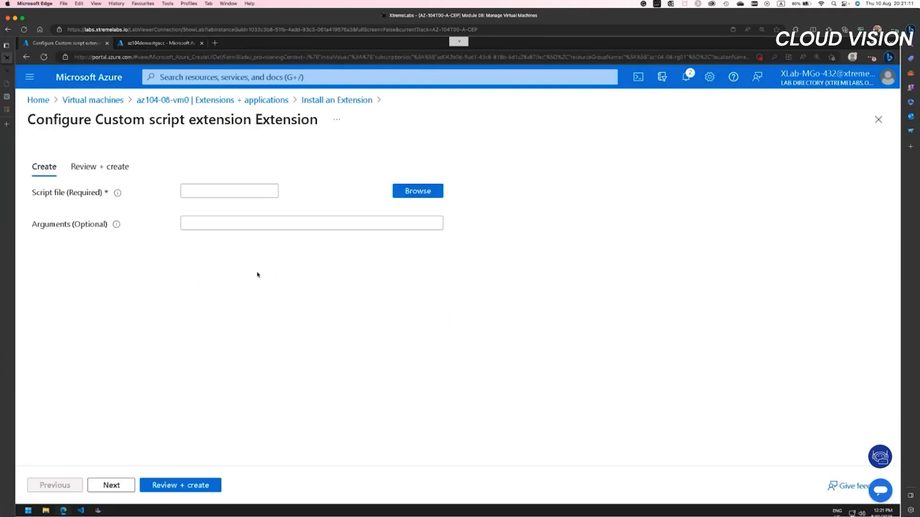
Step: Choose az104-08-install_IIS.ps1 from the scripts container in az104demostgacc as the script file and create the extension without arguments
left_click(402, 193)
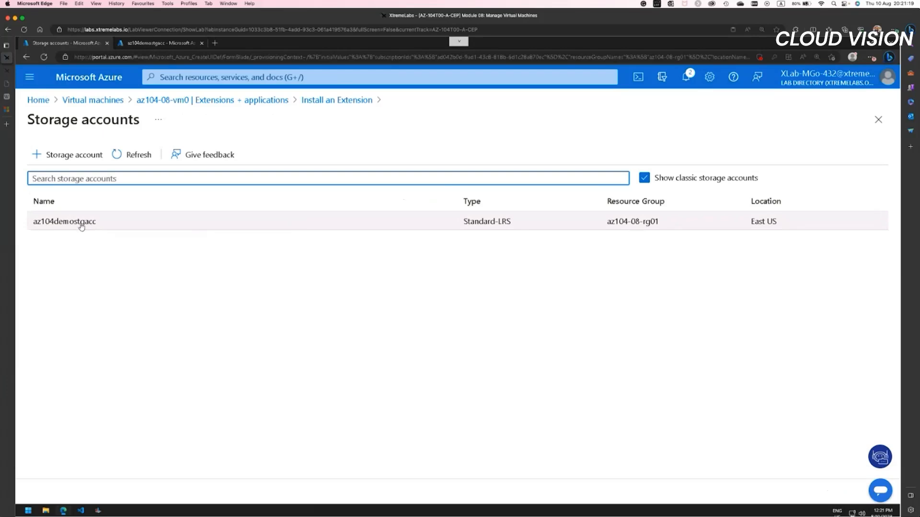
left_click(81, 227)
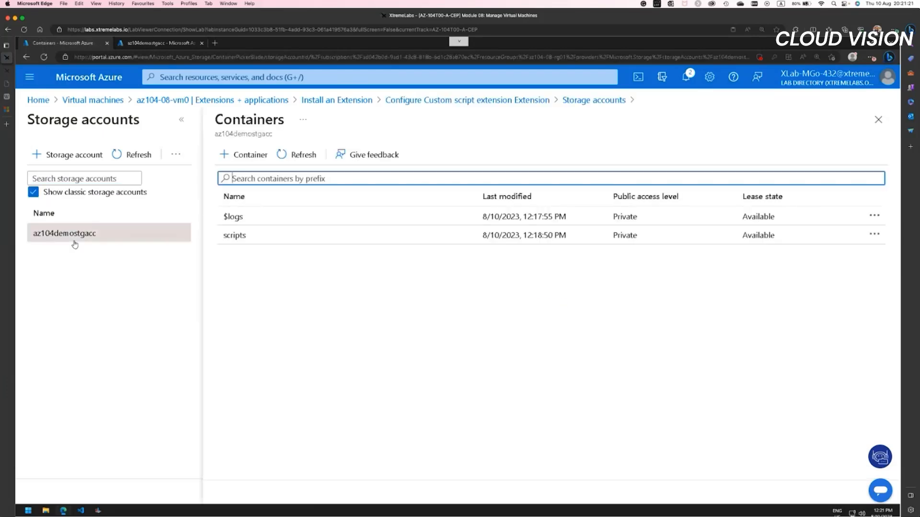
left_click(340, 237)
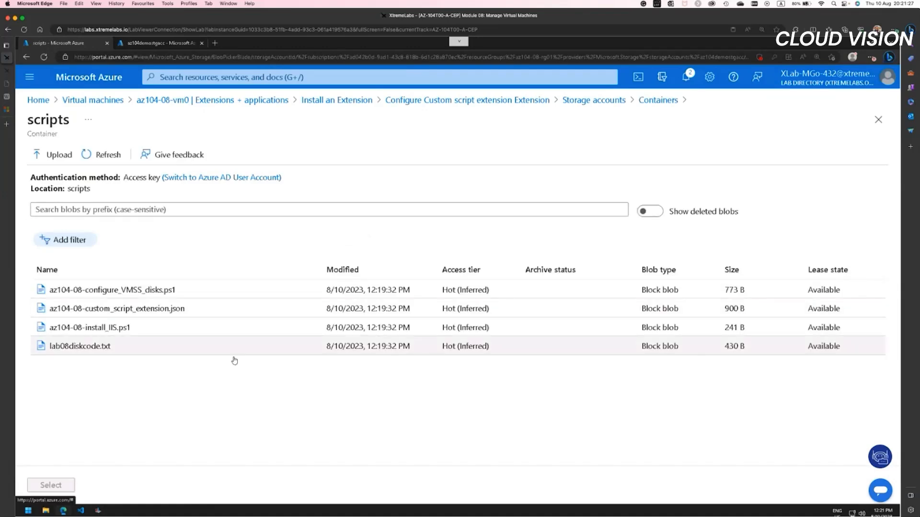
left_click(128, 329)
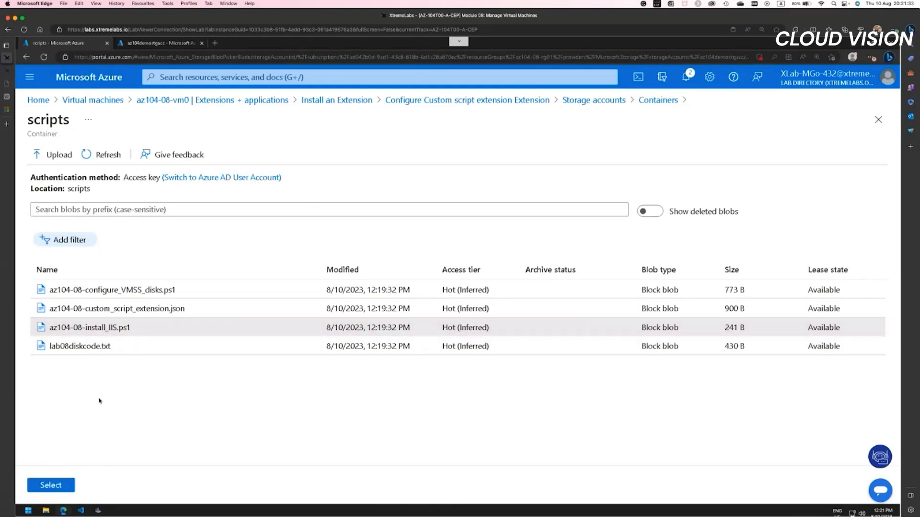
left_click(50, 486)
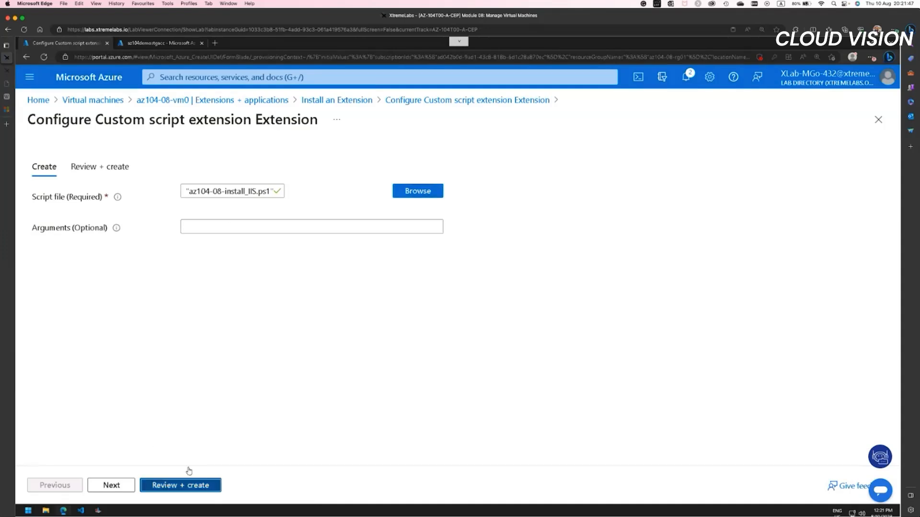
left_click(182, 485)
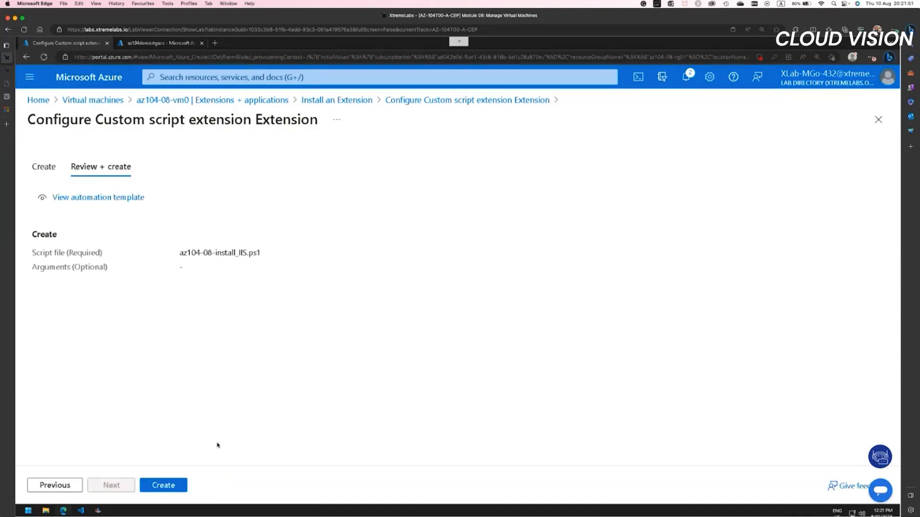
left_click(172, 486)
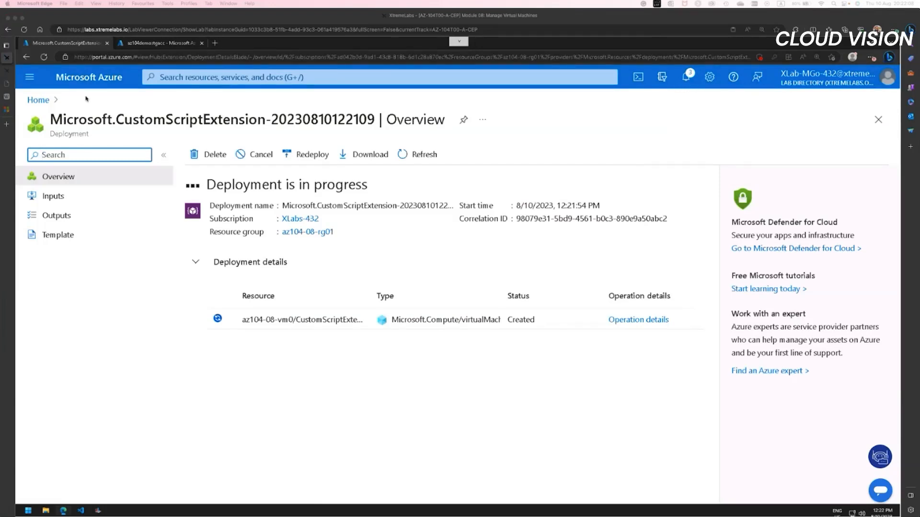
Step: Open the portal home page in a new browser tab and go to az104-08-vm0 from the recent resources
left_click(316, 234)
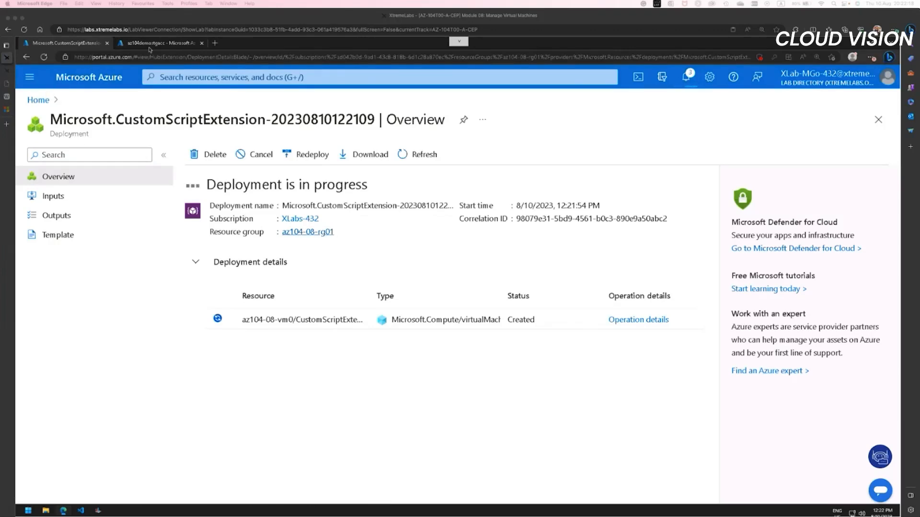
left_click(149, 46)
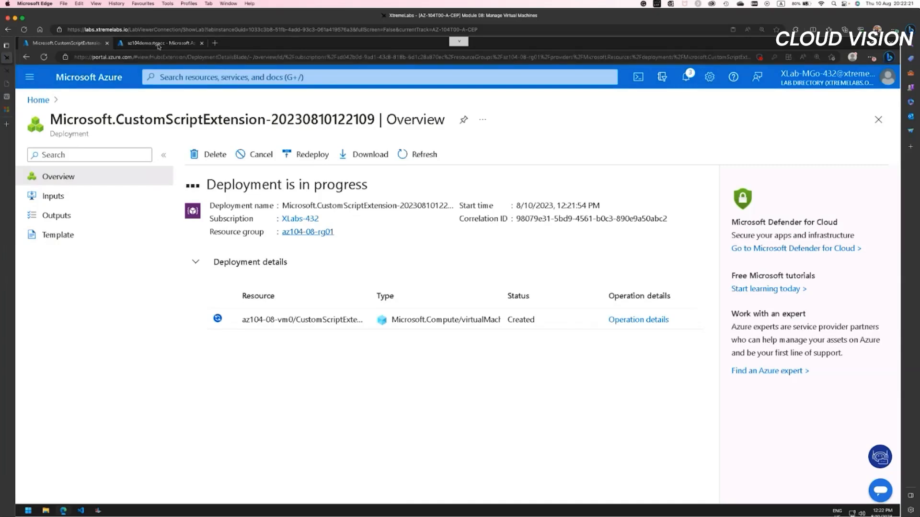
right_click(46, 102)
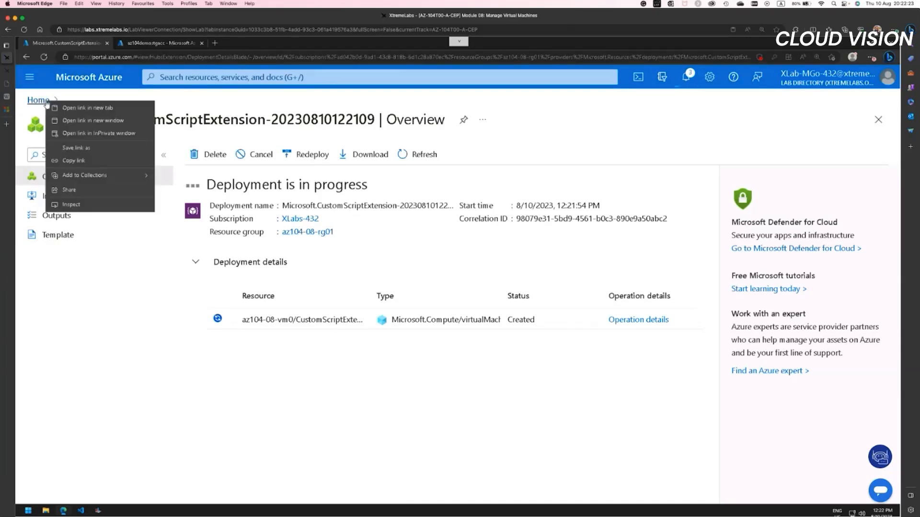
left_click(60, 106)
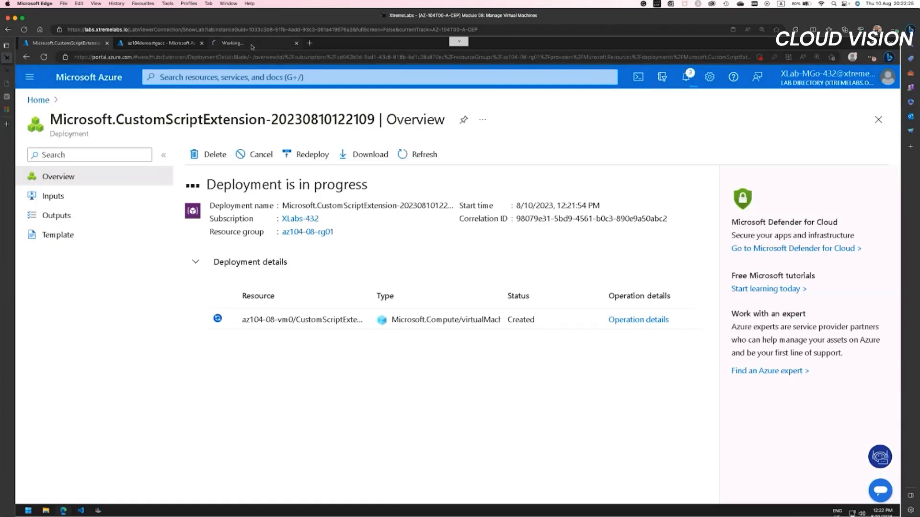
left_click(270, 43)
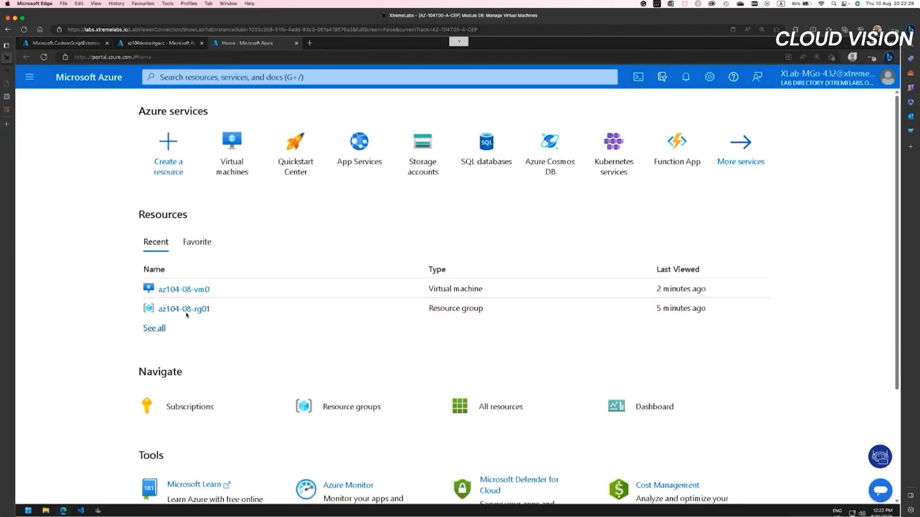
left_click(198, 294)
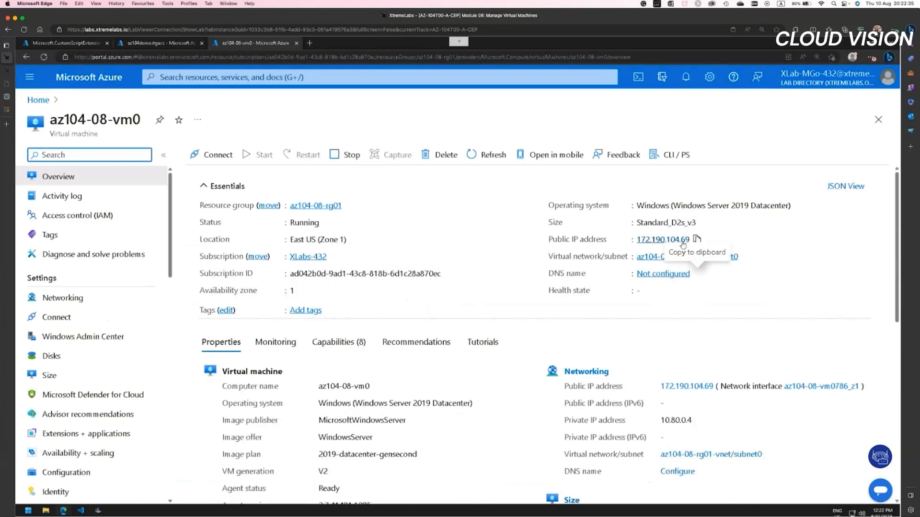
Step: Copy az104-08-vm0's public IP address and load it in a new browser tab, checking the extension deployment while it loads
left_click(681, 242)
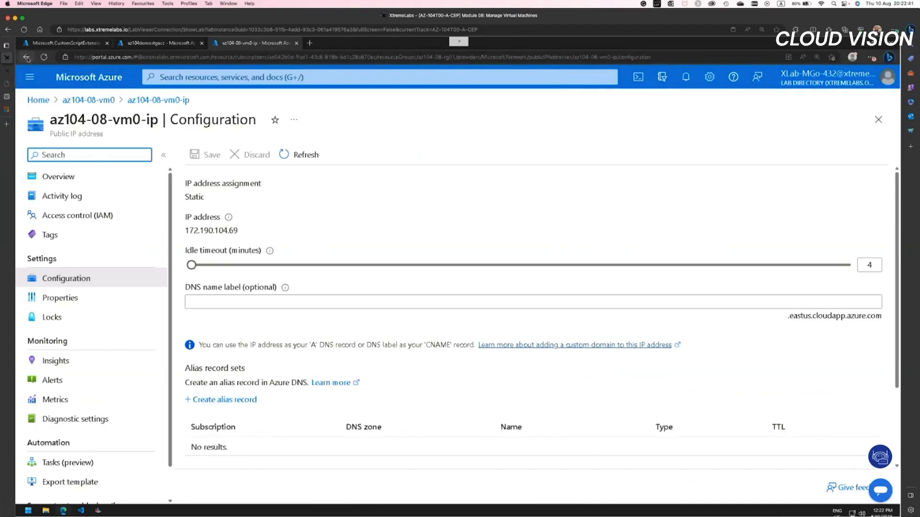
left_click(27, 57)
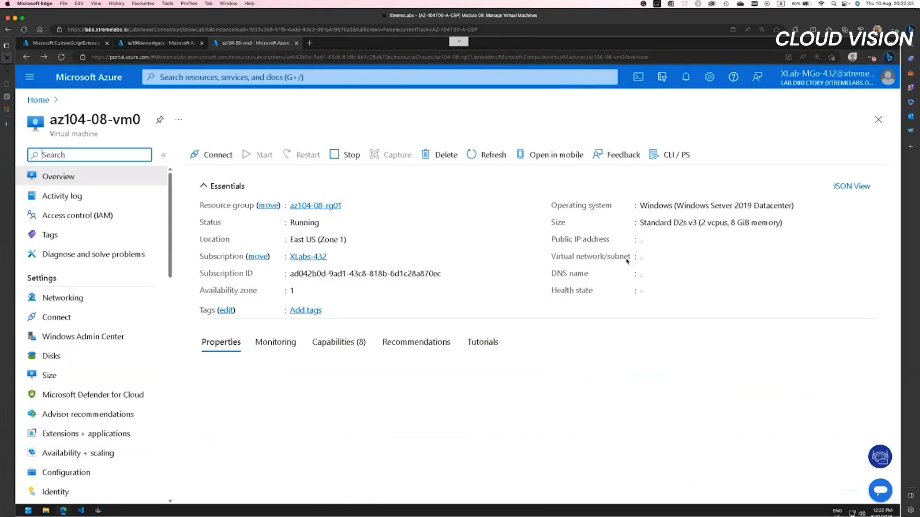
left_click(696, 239)
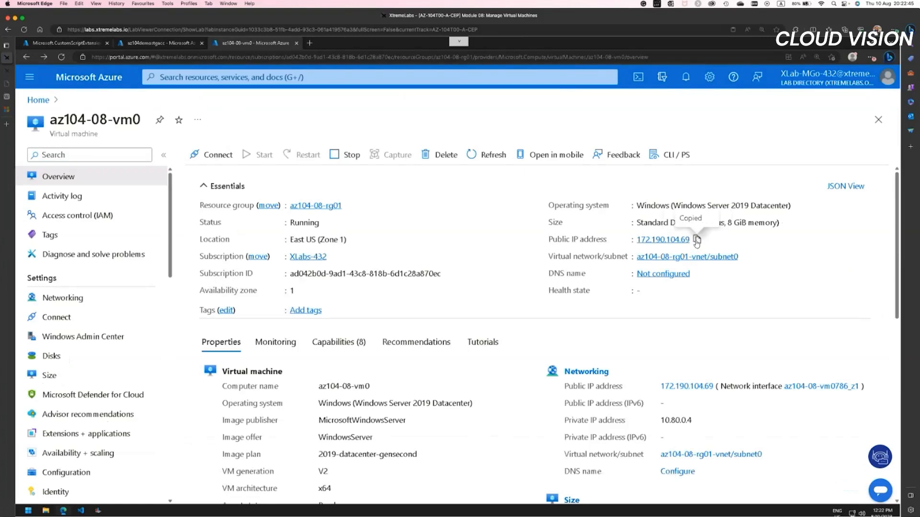
left_click(309, 42)
right_click(232, 57)
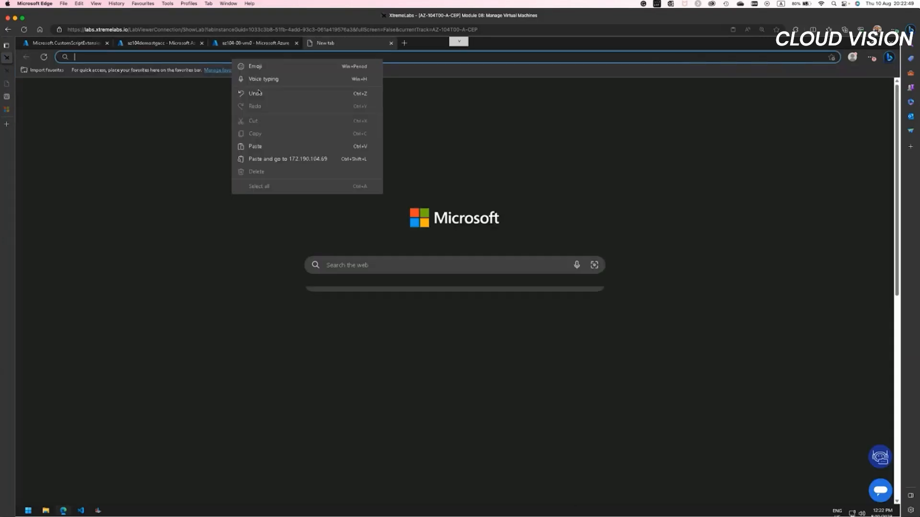
left_click(270, 159)
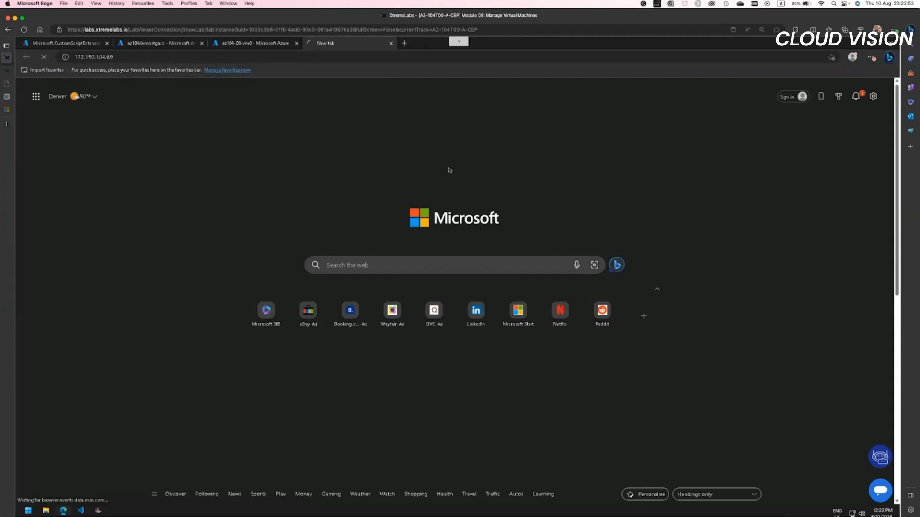
left_click(75, 46)
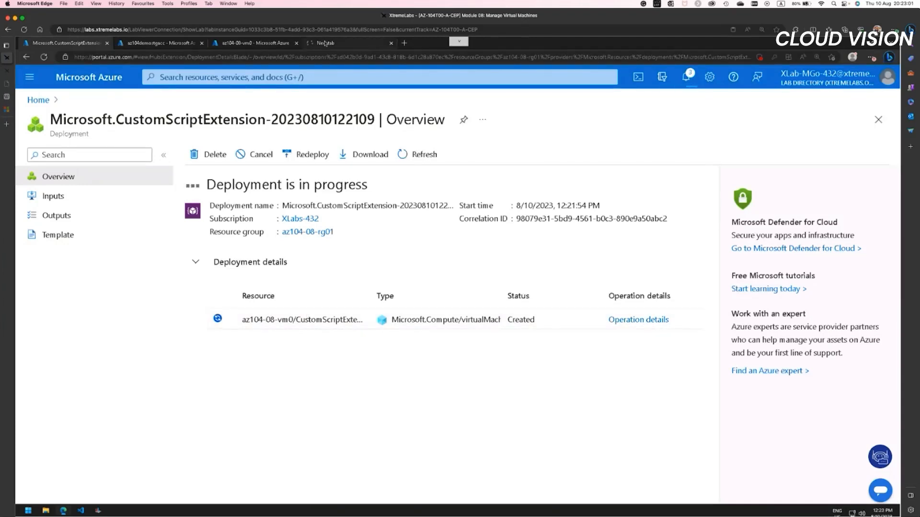
left_click(325, 44)
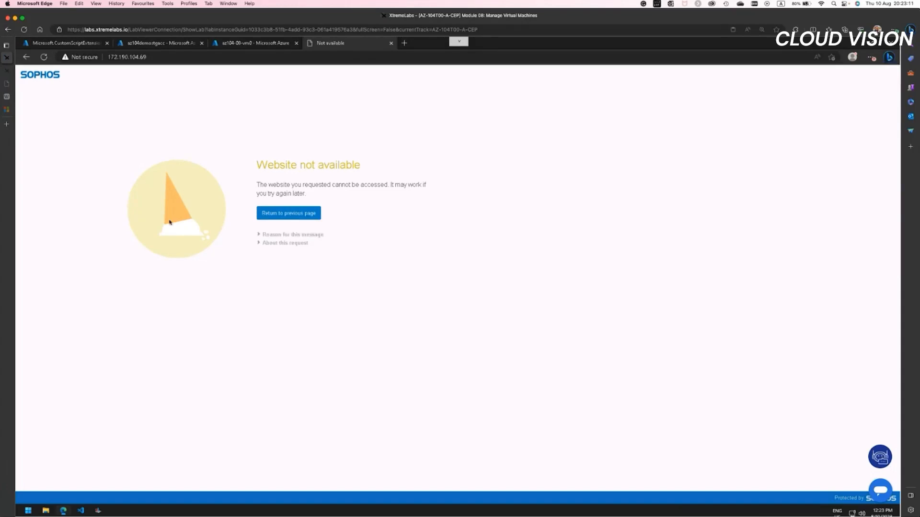
left_click(112, 58)
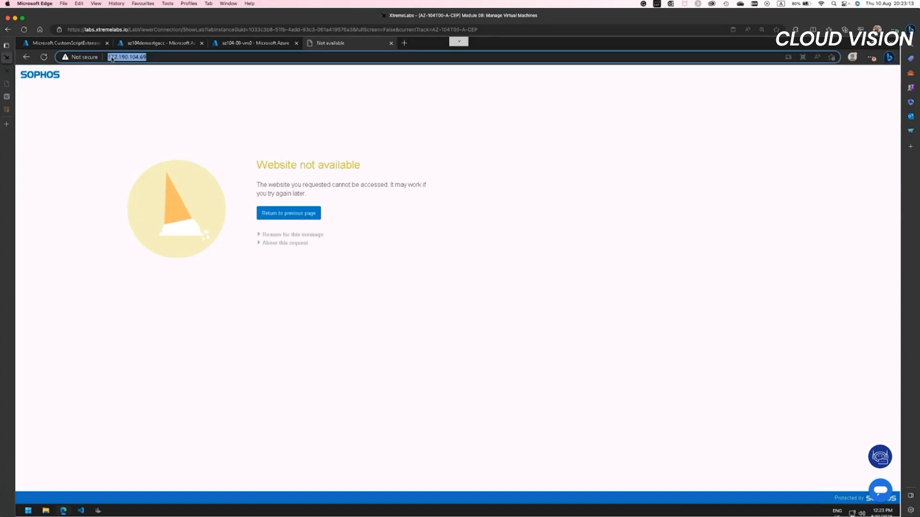
key("Left")
type("htt")
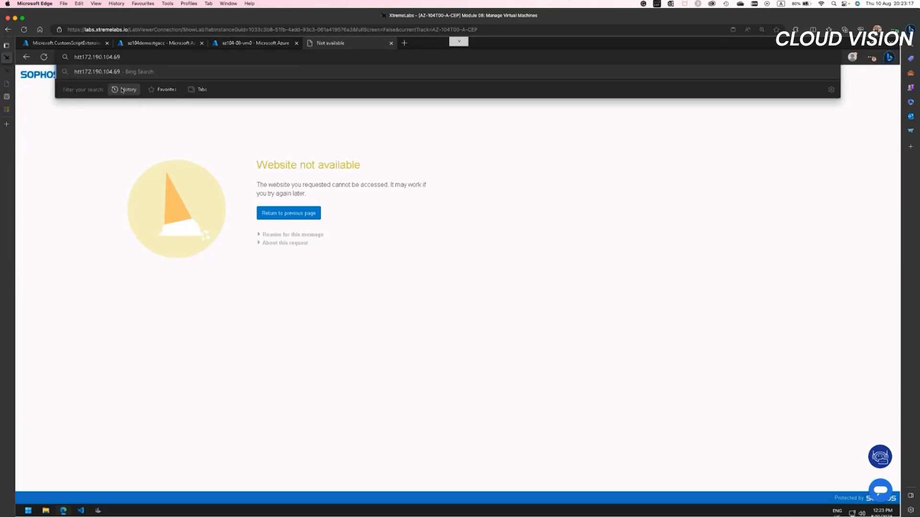
type("ps")
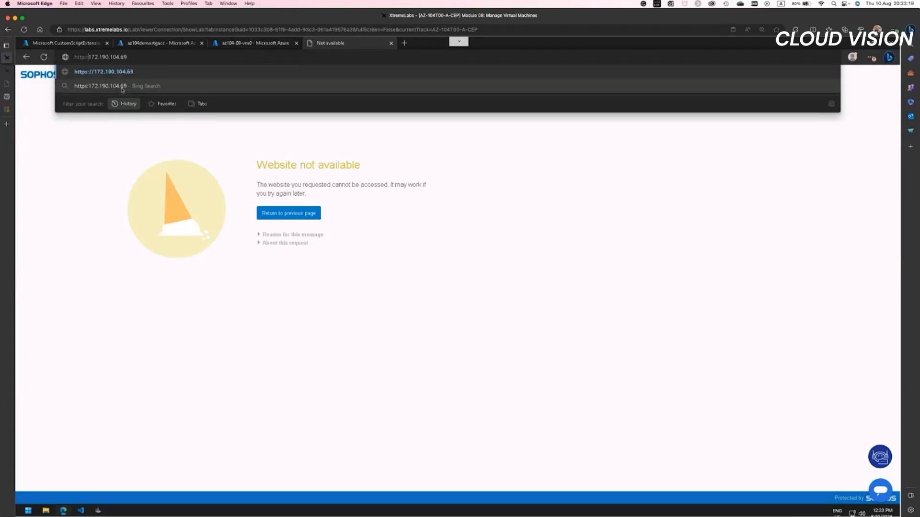
type("://")
key("Return")
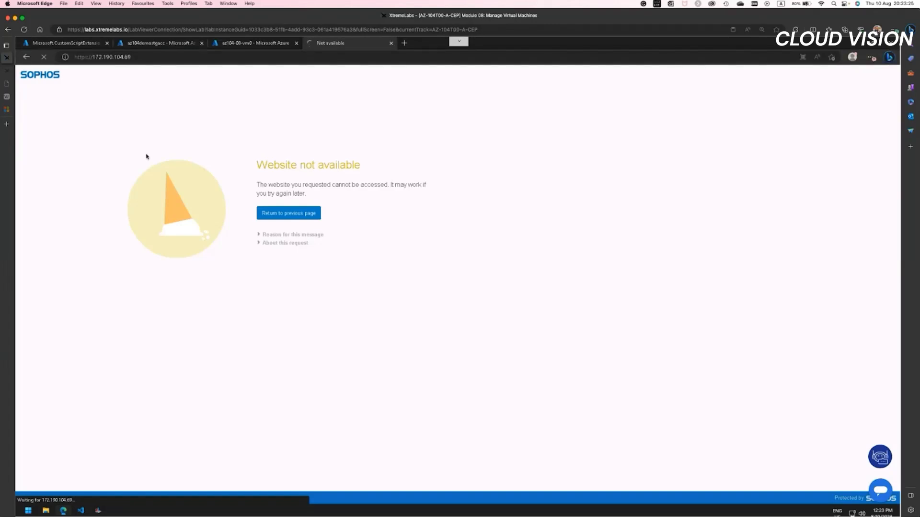
Step: Check the extension deployment's progress and notifications, looking at the VM's web page in between
left_click(75, 47)
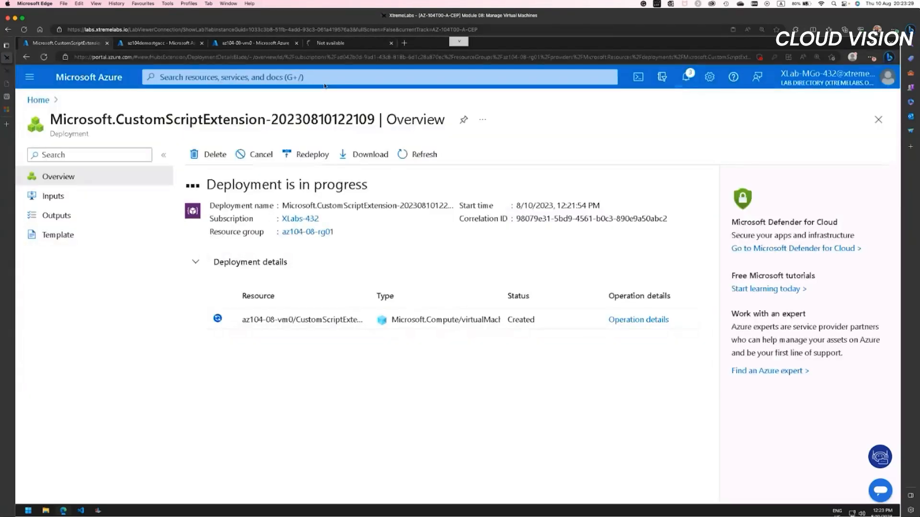
left_click(318, 45)
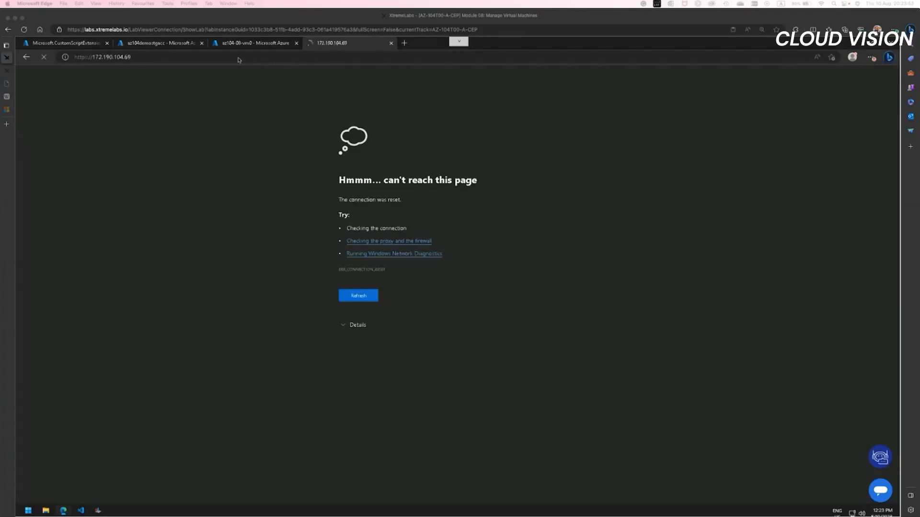
left_click(60, 45)
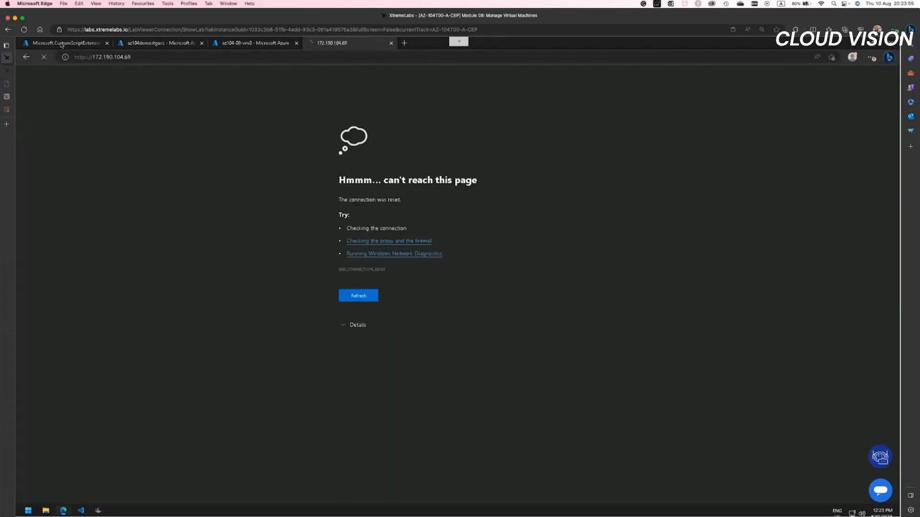
left_click(61, 45)
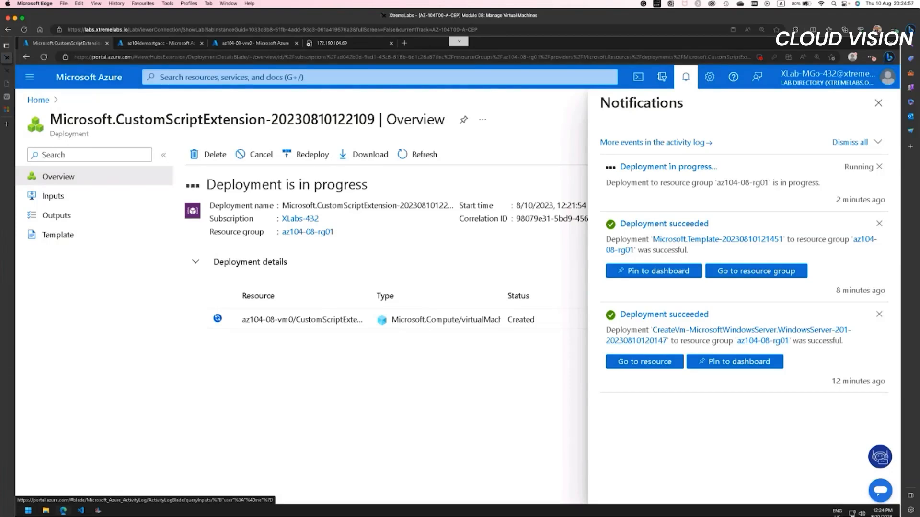
Step: Open the resource group az104-08-rg01 from the portal home page and look through its resource list
left_click(261, 43)
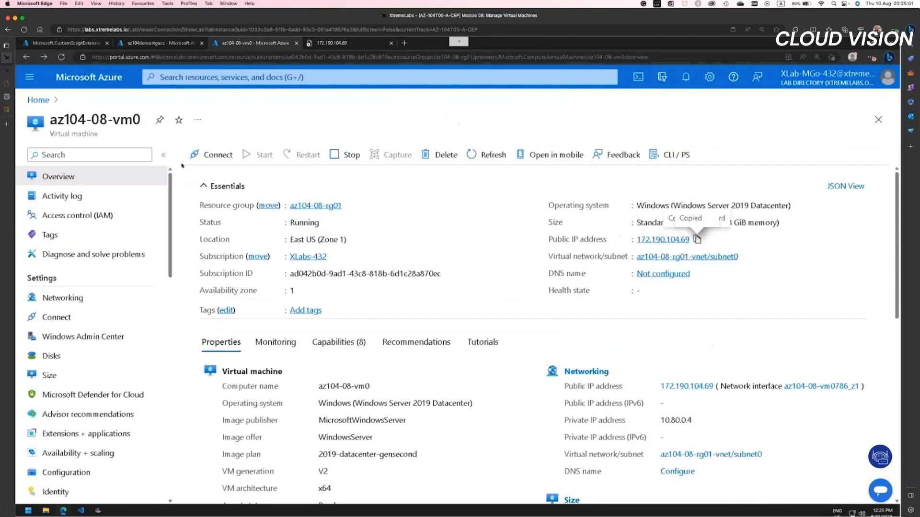
left_click(42, 101)
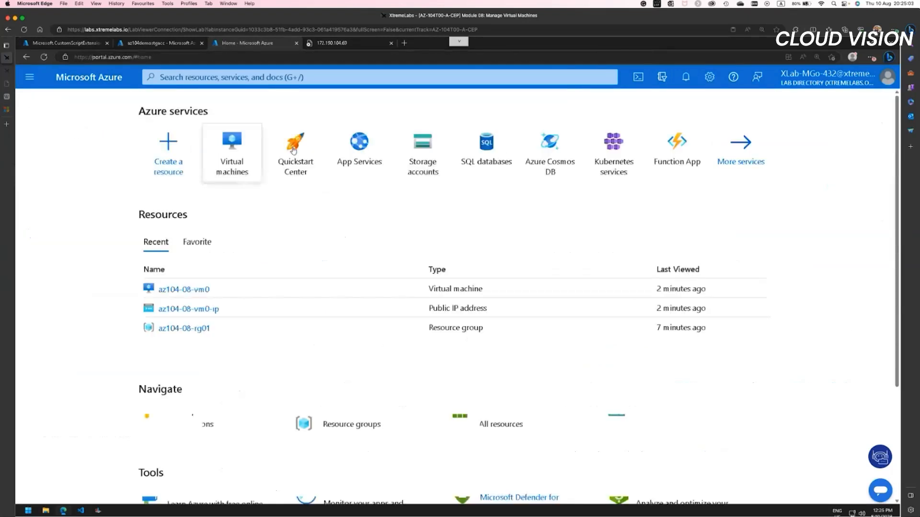
left_click(184, 328)
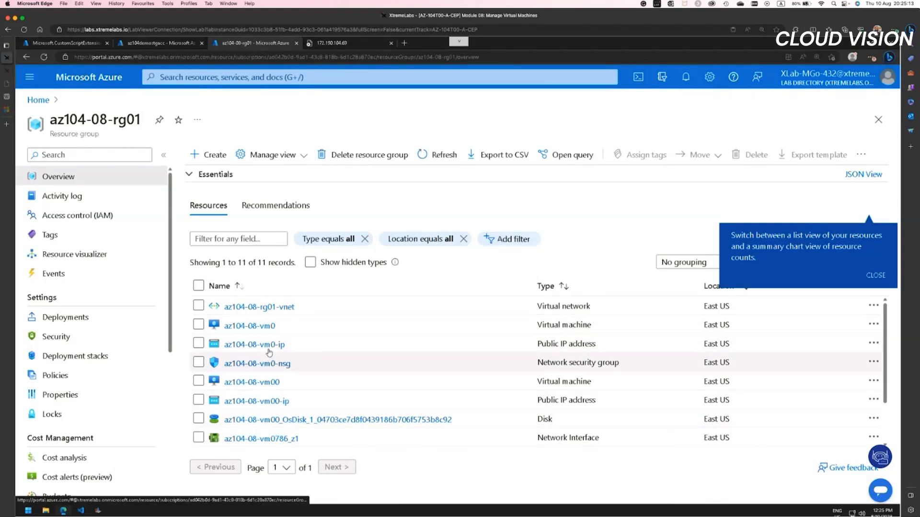
scroll(309, 407, "down", 1)
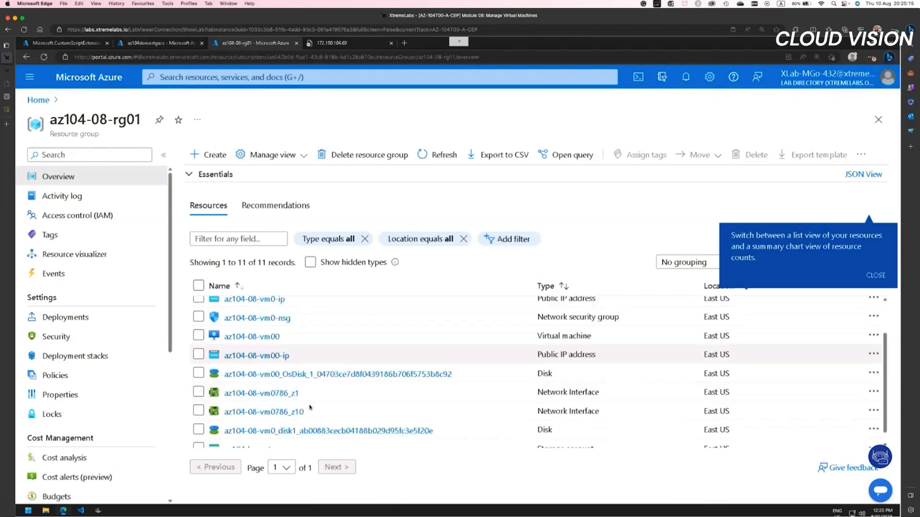
Step: Check the VM's web page again, return to the custom script extension deployment and open the deployed resource
left_click(330, 44)
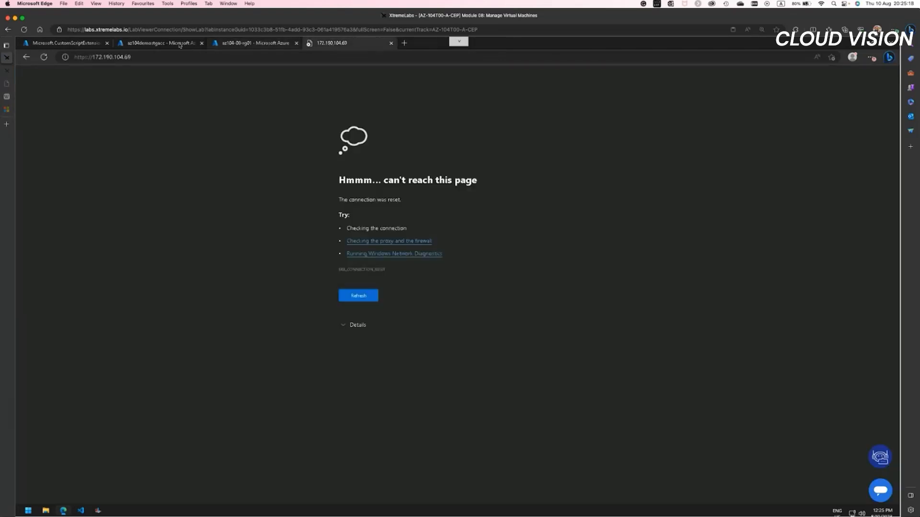
left_click(130, 44)
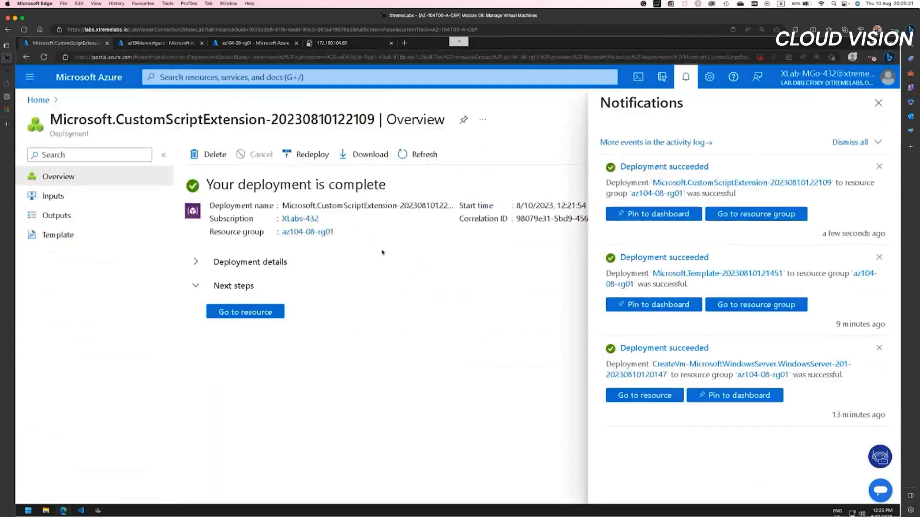
left_click(246, 312)
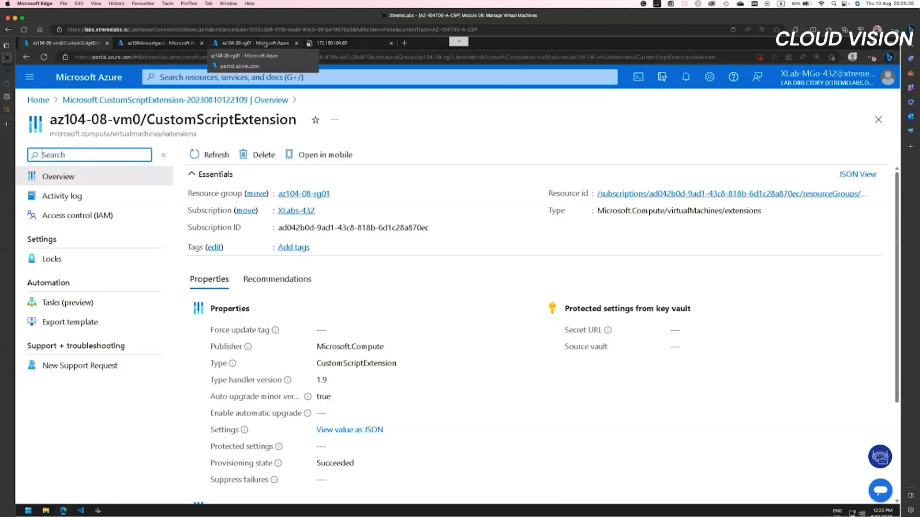
left_click(336, 43)
left_click(89, 58)
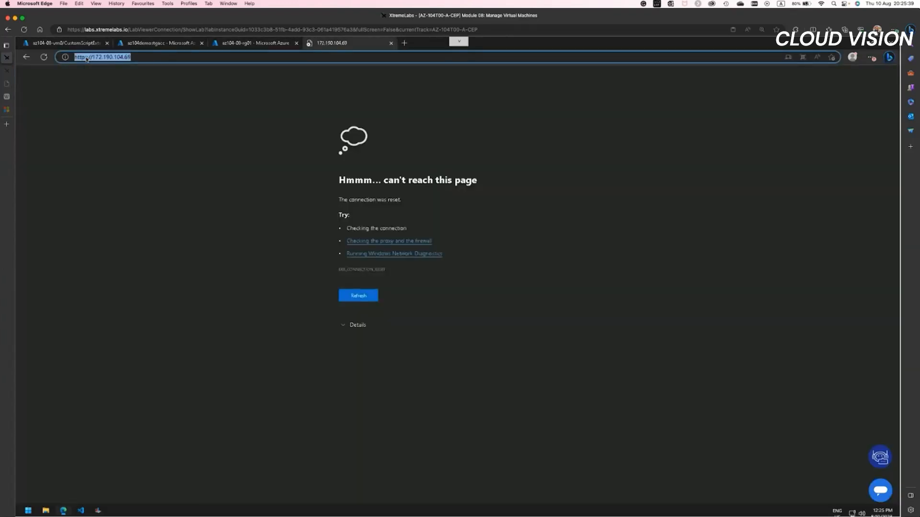
left_click(86, 58)
key("BackSpace")
key("Return")
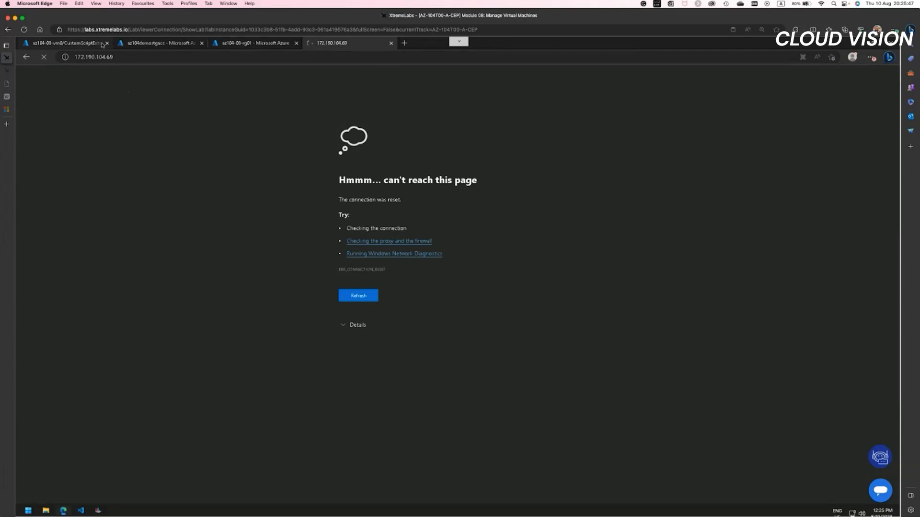
Step: Review the inbound port rules in az104-08-vm0's networking settings, and check the VM's web page once more before closing it
left_click(73, 45)
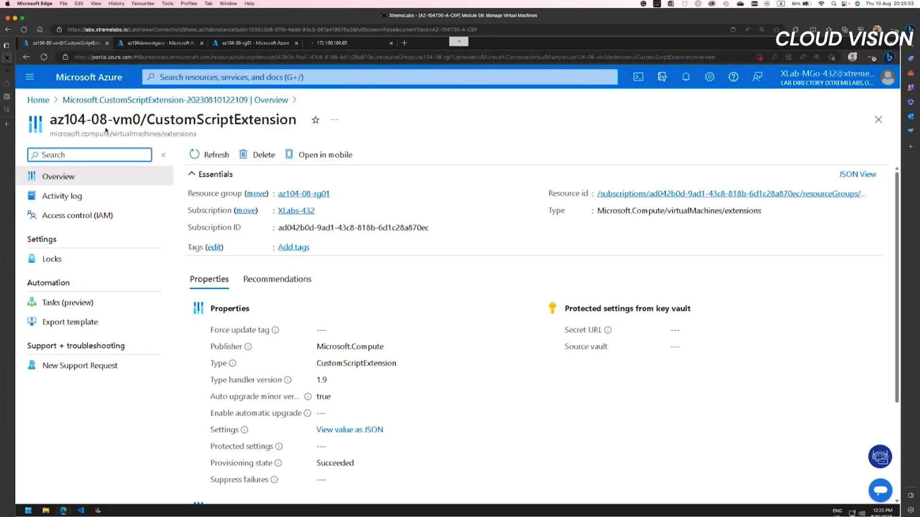
left_click(38, 100)
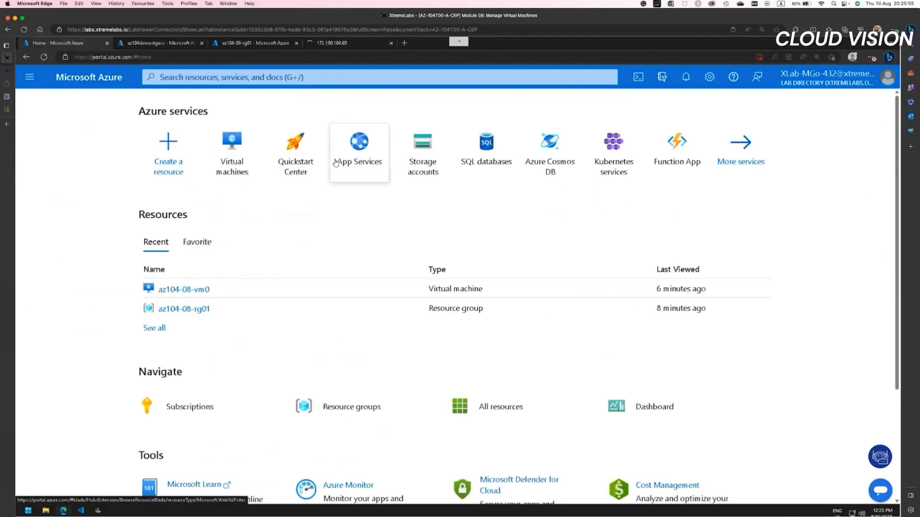
left_click(184, 289)
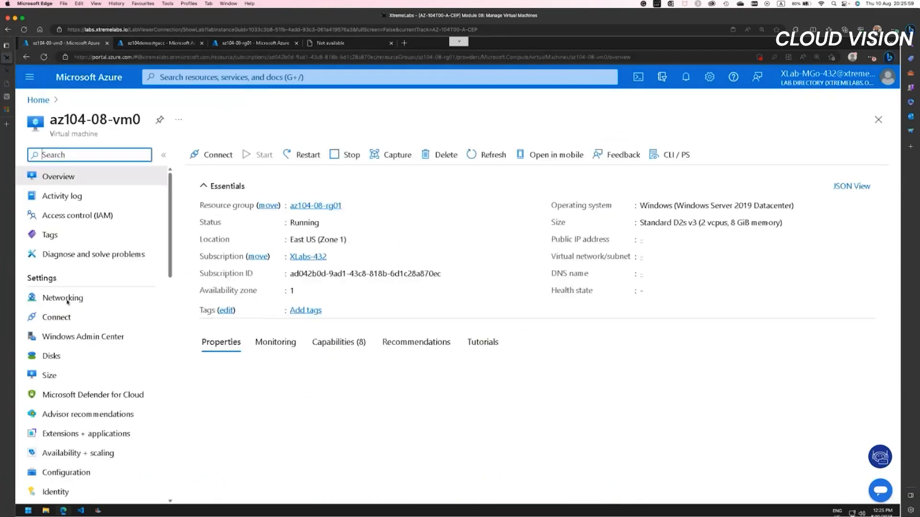
left_click(71, 298)
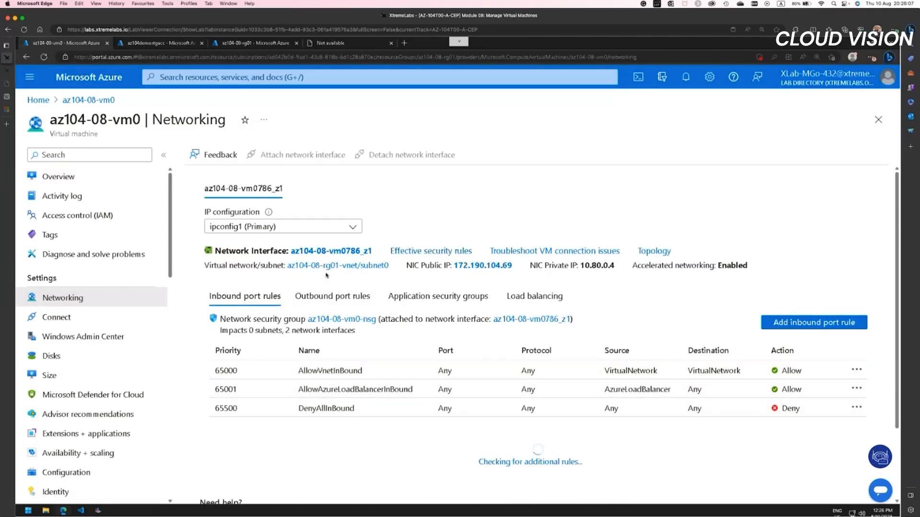
left_click(330, 46)
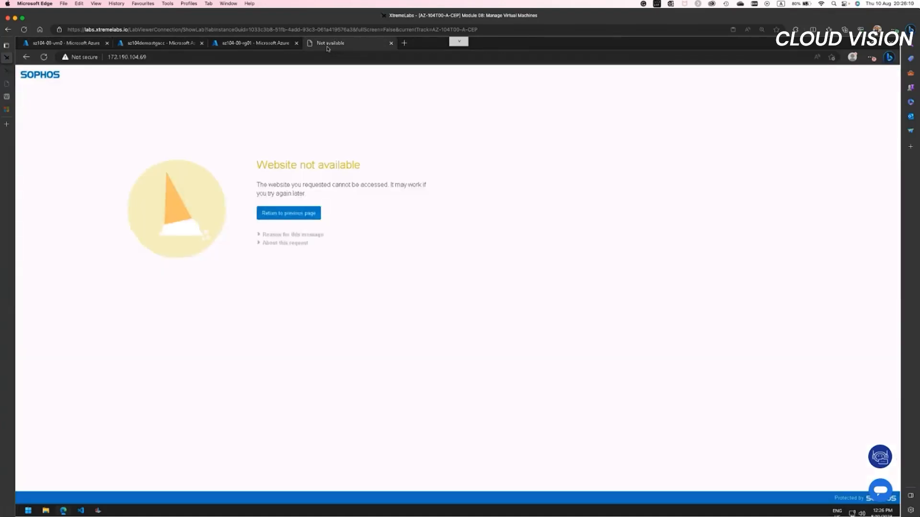
left_click(391, 43)
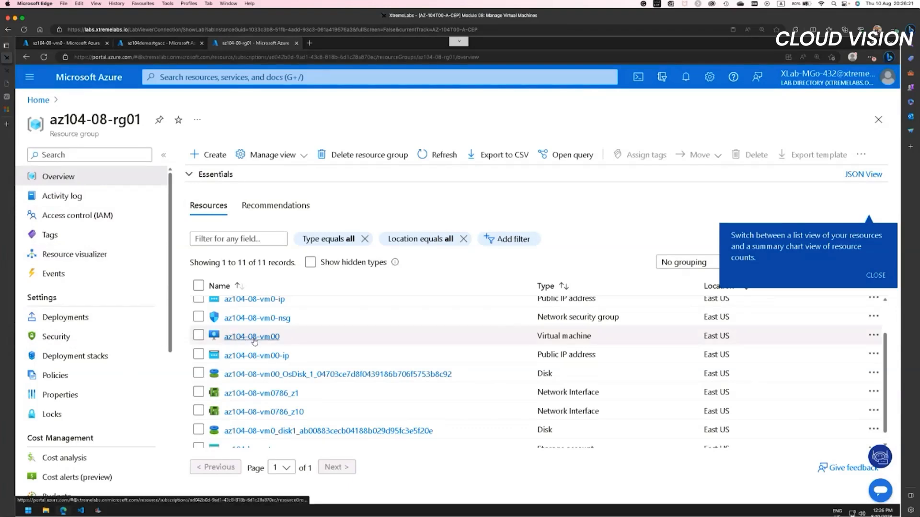
Step: Add an inbound port rule to the networking settings of az104-08-vm0 in az104-08-rg01 that allows the HTTP service from any source
scroll(255, 338, "down", 1)
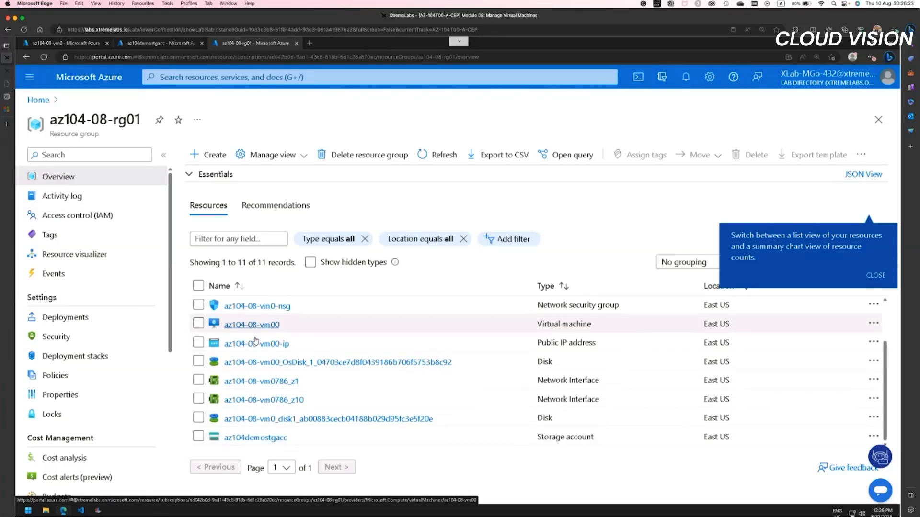
scroll(256, 335, "up", 3)
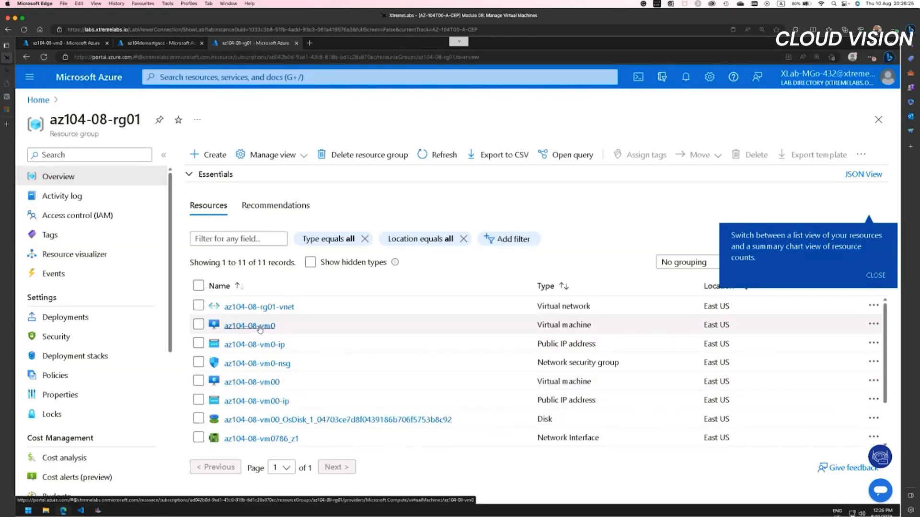
left_click(258, 328)
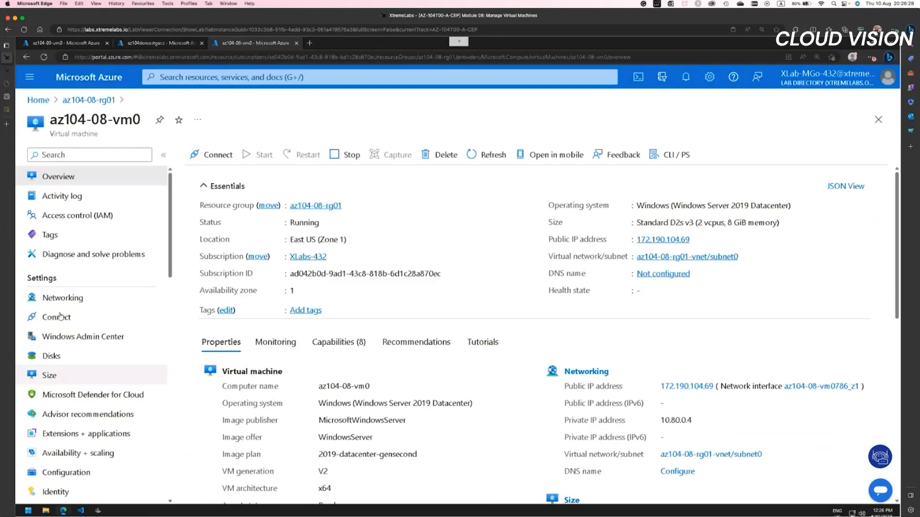
left_click(63, 299)
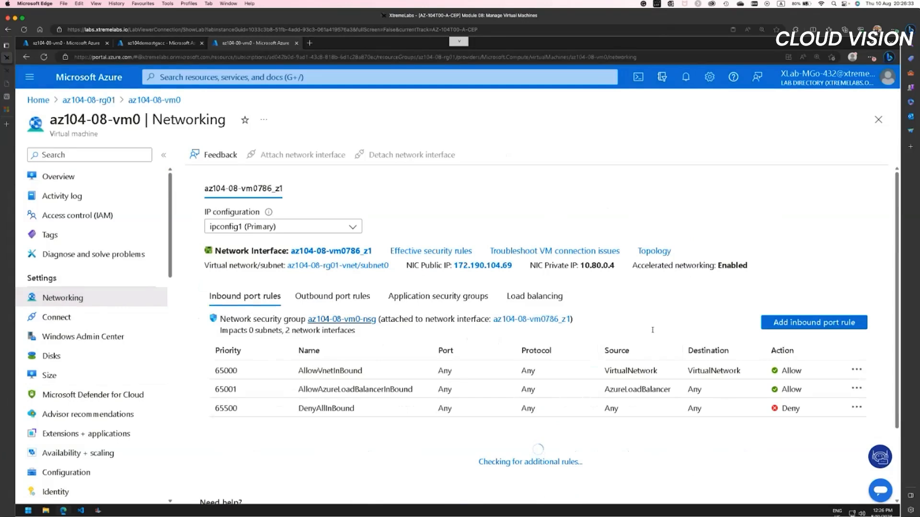
left_click(805, 327)
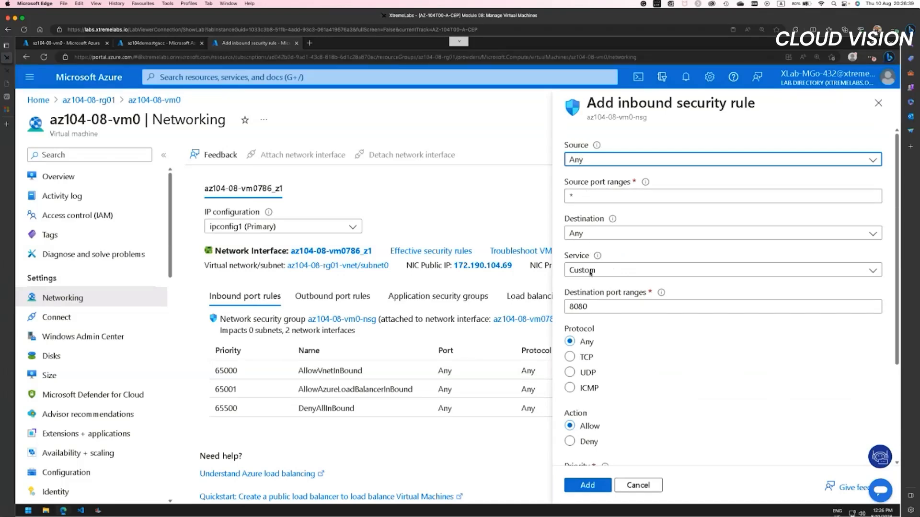
left_click(591, 274)
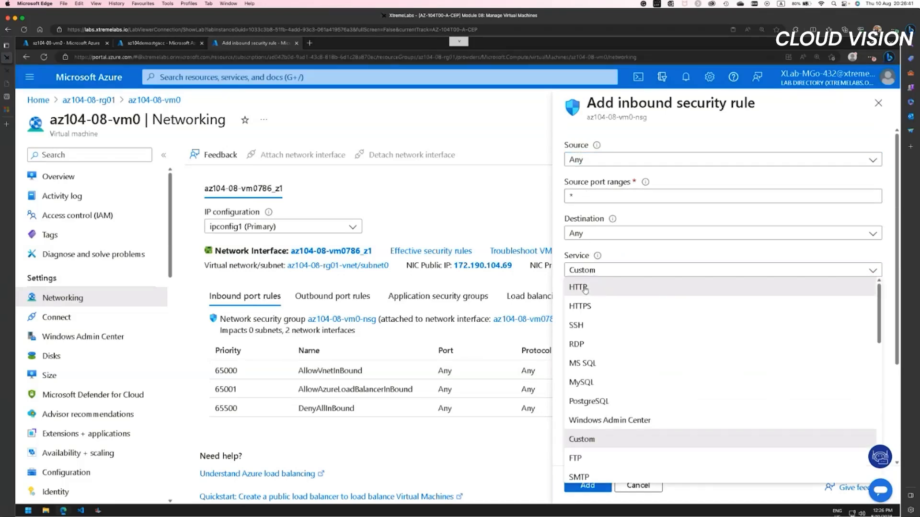
left_click(586, 288)
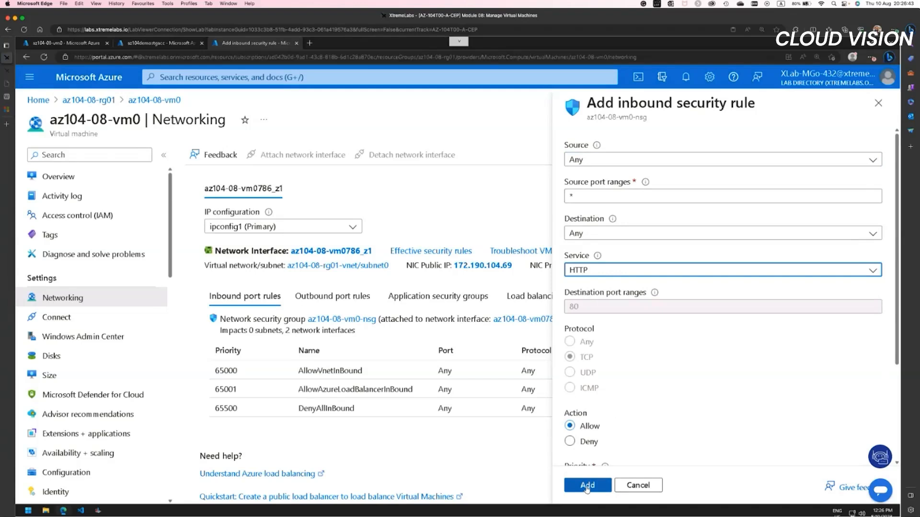
left_click(586, 486)
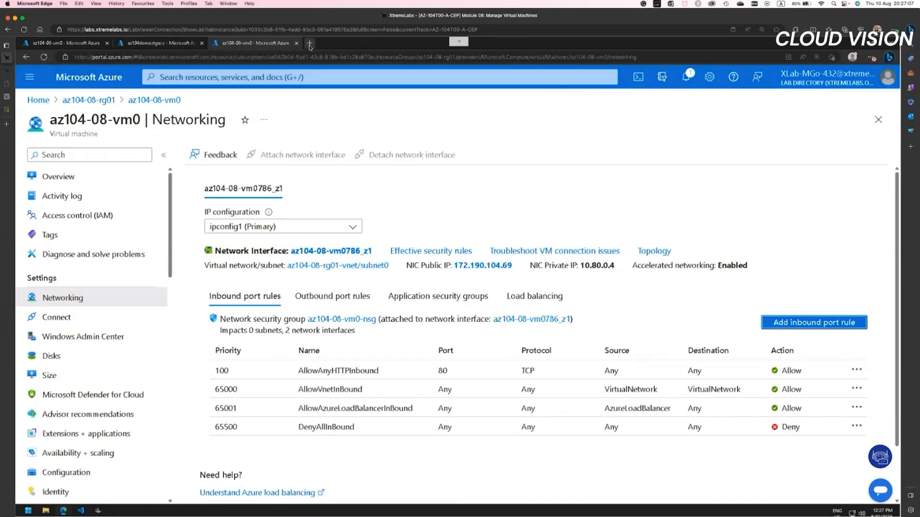
left_click(64, 178)
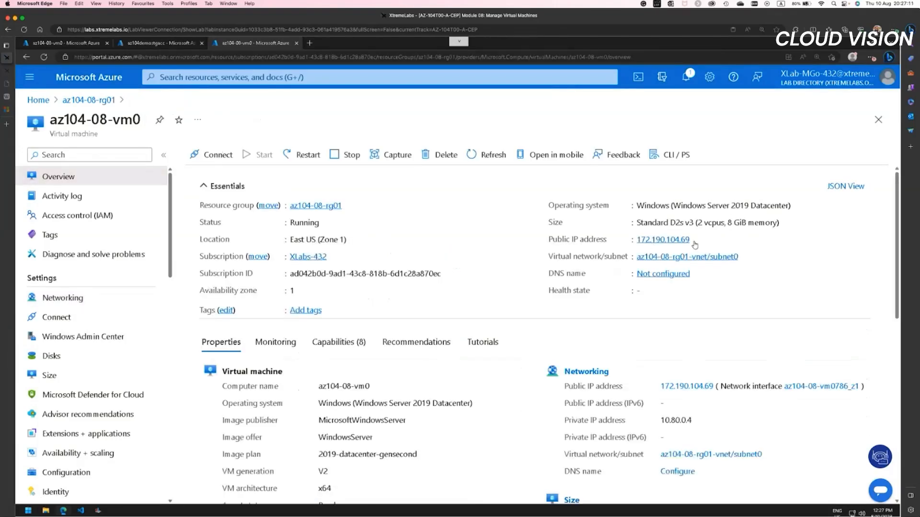
left_click(696, 240)
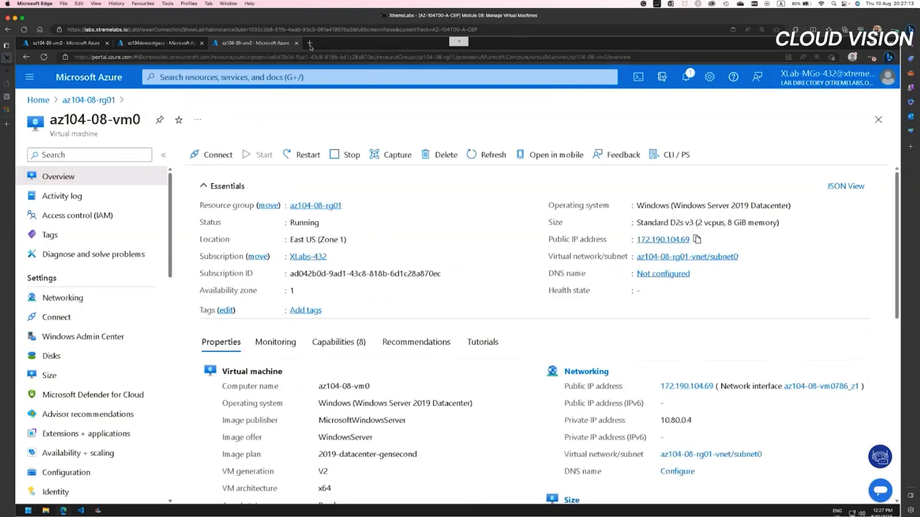
key("ctrl+t")
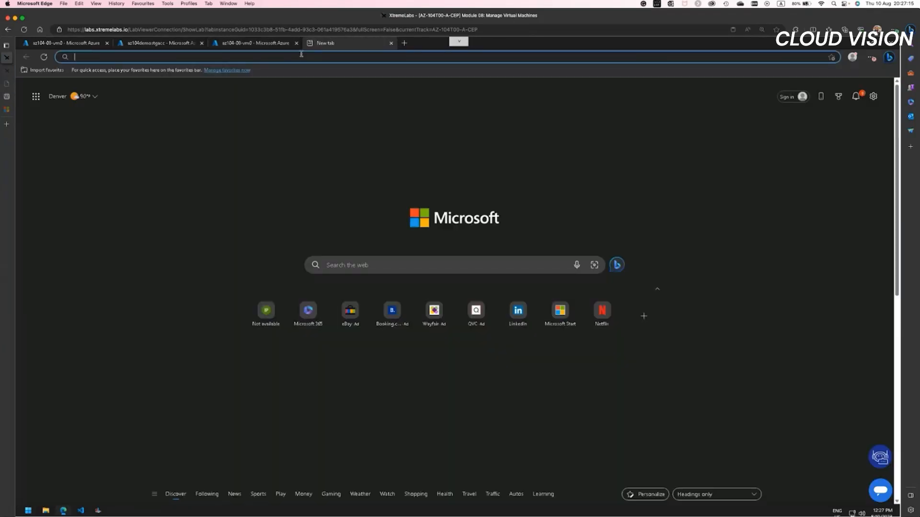
type("http://")
key("ctrl+v")
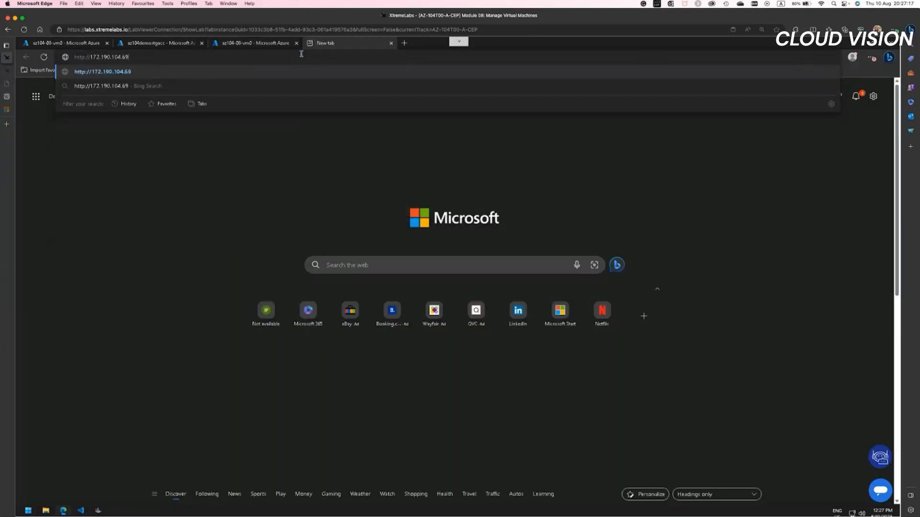
key("Return")
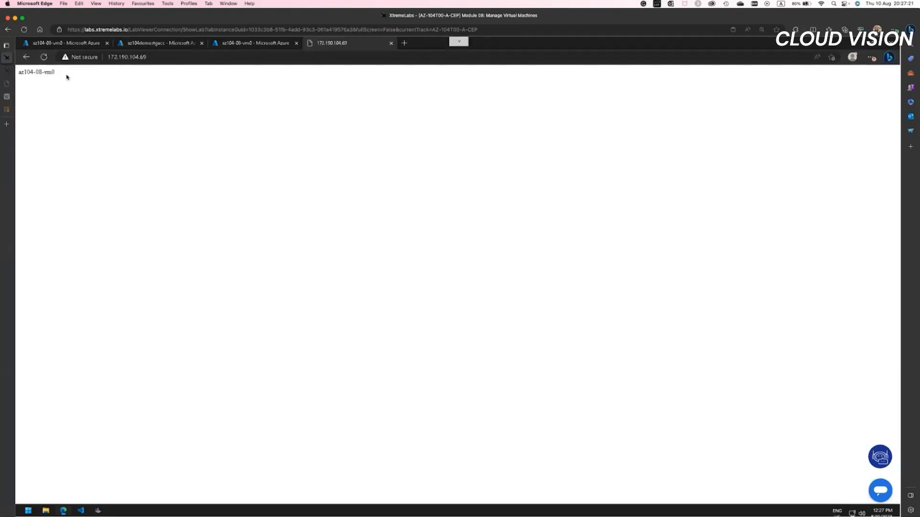
Step: Highlight the text on the VM's web page to check which server name it shows
triple_click(29, 71)
left_click(88, 149)
left_click_drag(60, 72, 18, 73)
left_click(26, 93)
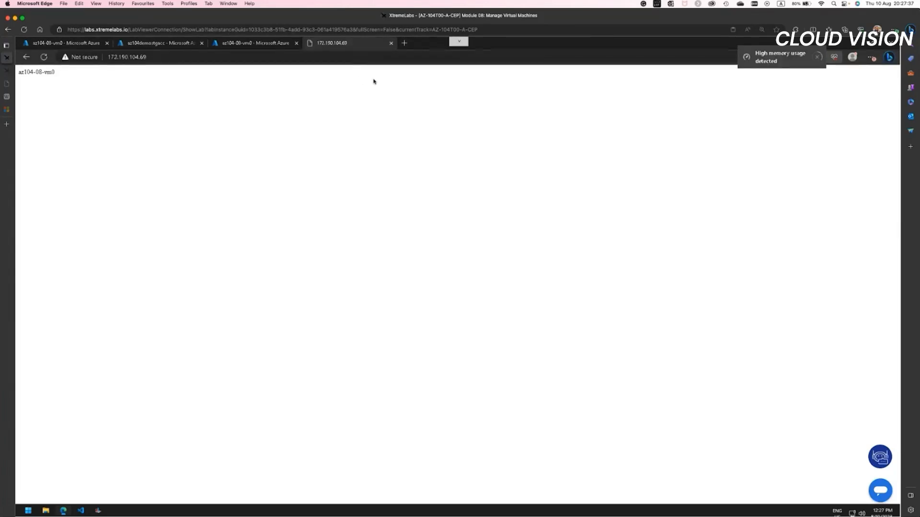
Step: Close the browser tabs holding the VM's web page, the duplicate VM view and the storage account az104demostgacc
key("ctrl+w")
left_click(296, 43)
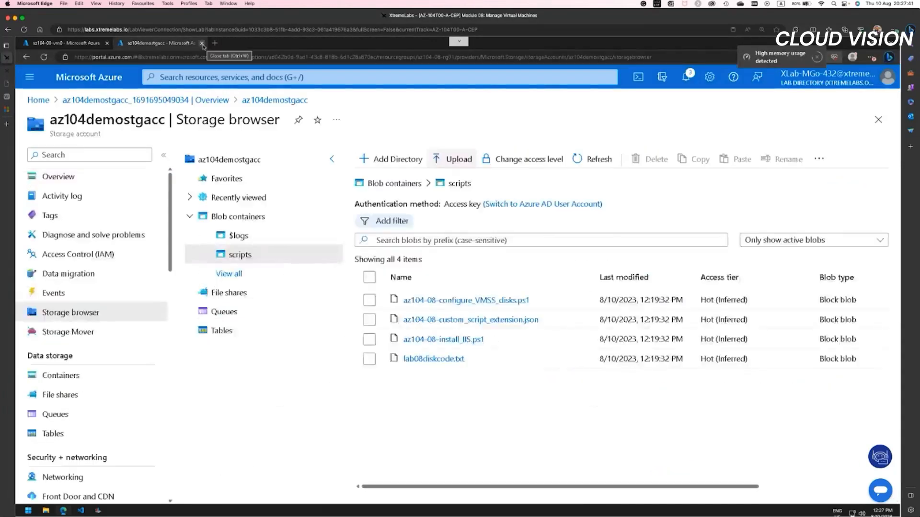
left_click(202, 42)
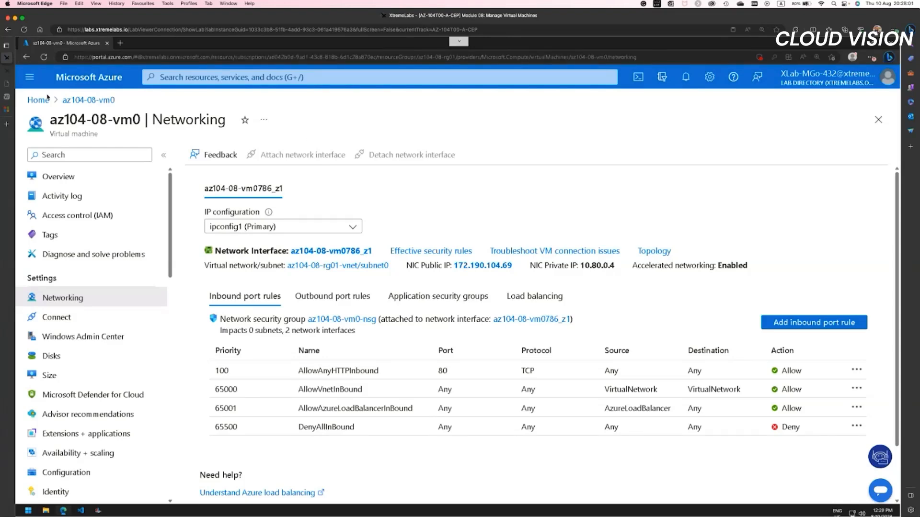
Step: Open az104-08-vm0 through the recently used resource group az104-08-rg01 and display its Export template page
left_click(38, 99)
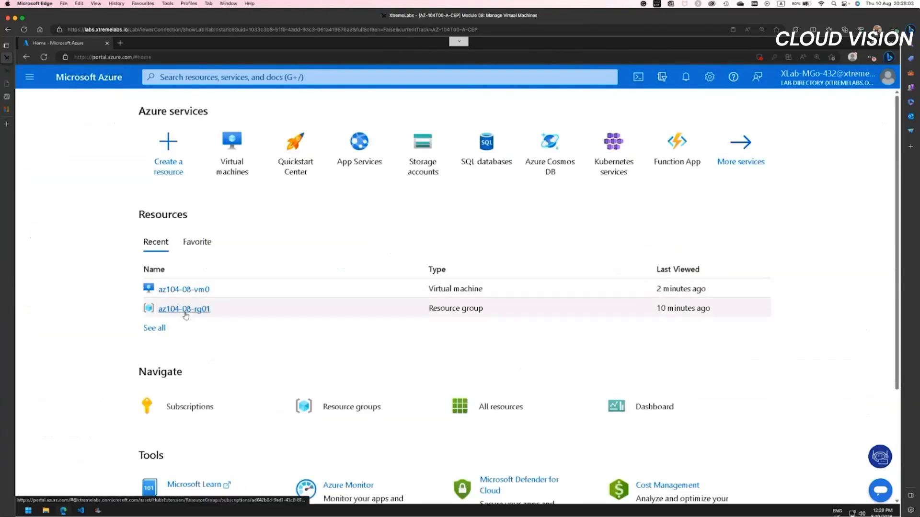
left_click(155, 329)
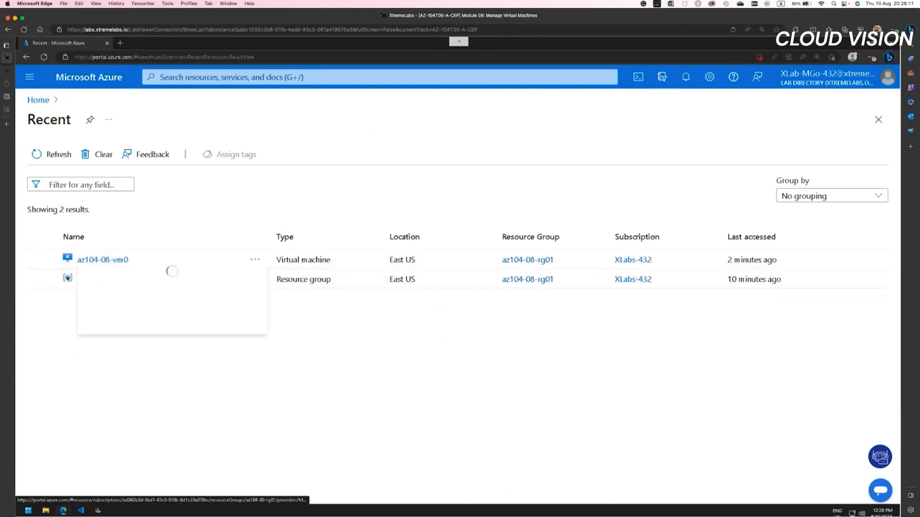
left_click(97, 281)
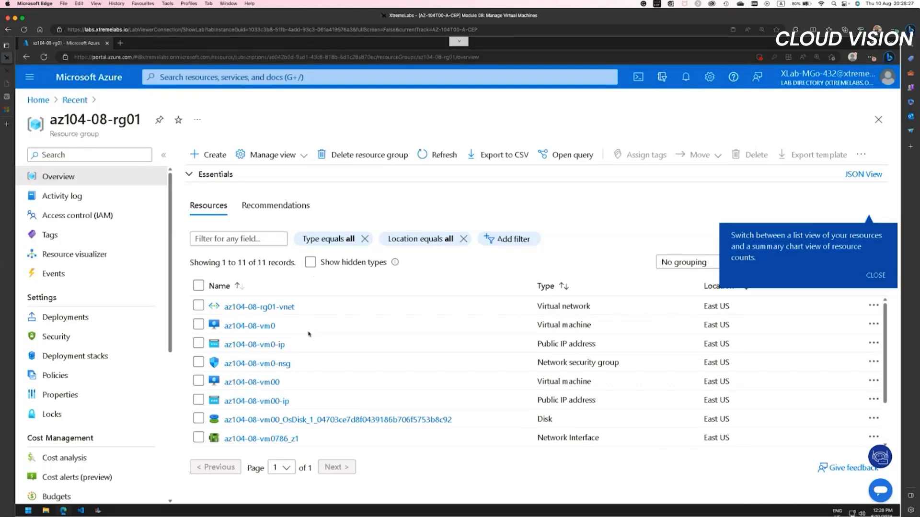
left_click(258, 326)
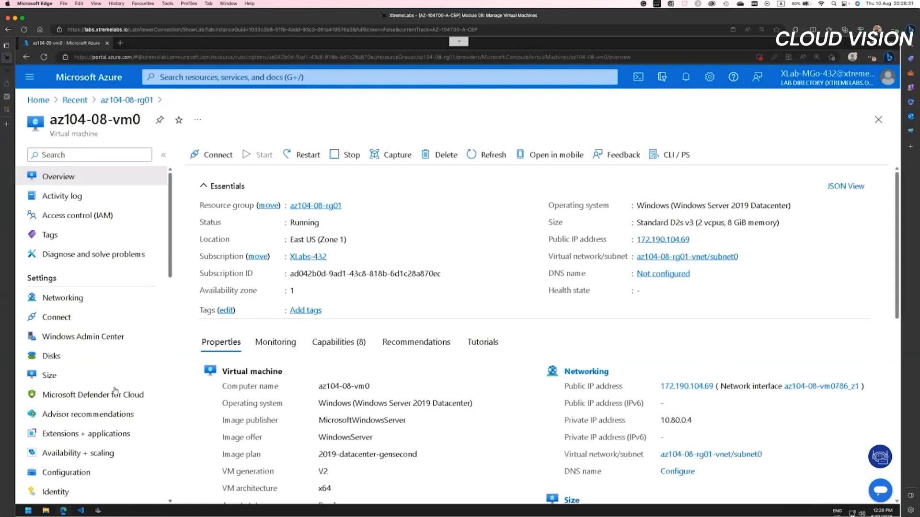
scroll(115, 390, "down", 15)
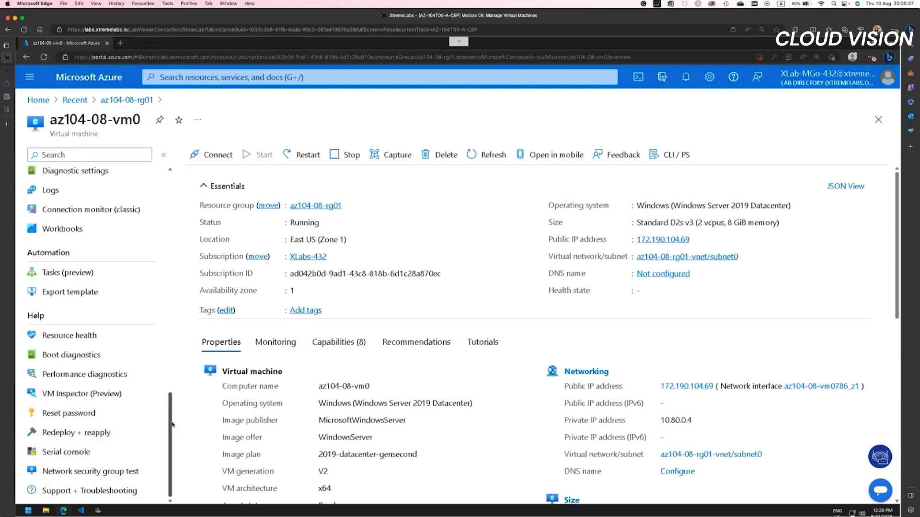
left_click(77, 293)
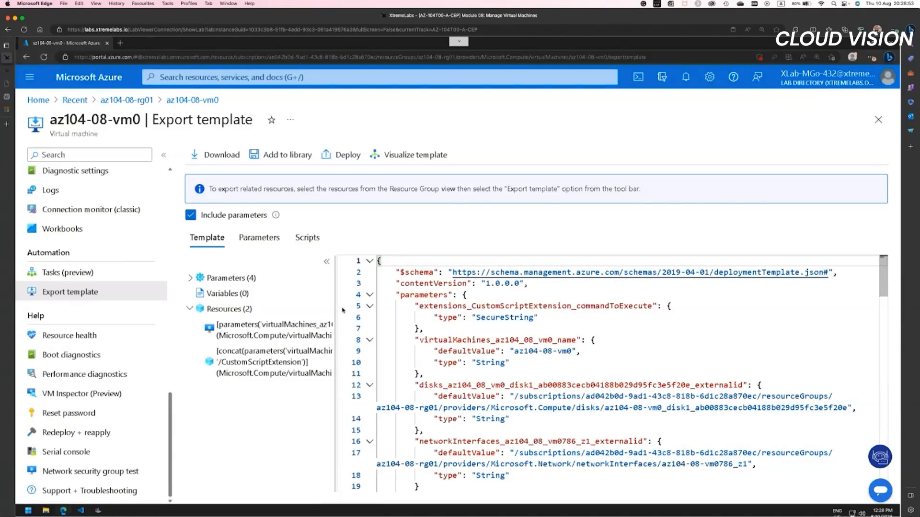
Step: Examine the VM's exported template as a resource diagram and look through its parameters
left_click(397, 156)
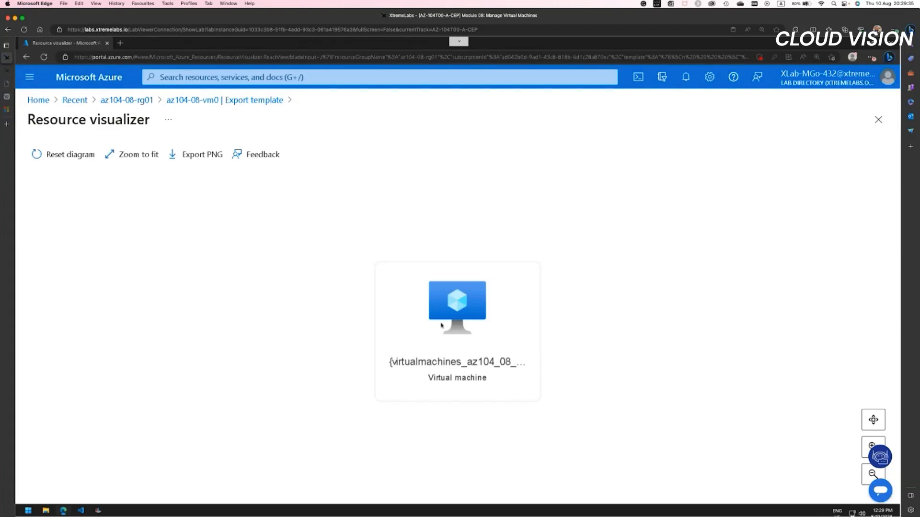
left_click_drag(458, 306, 328, 290)
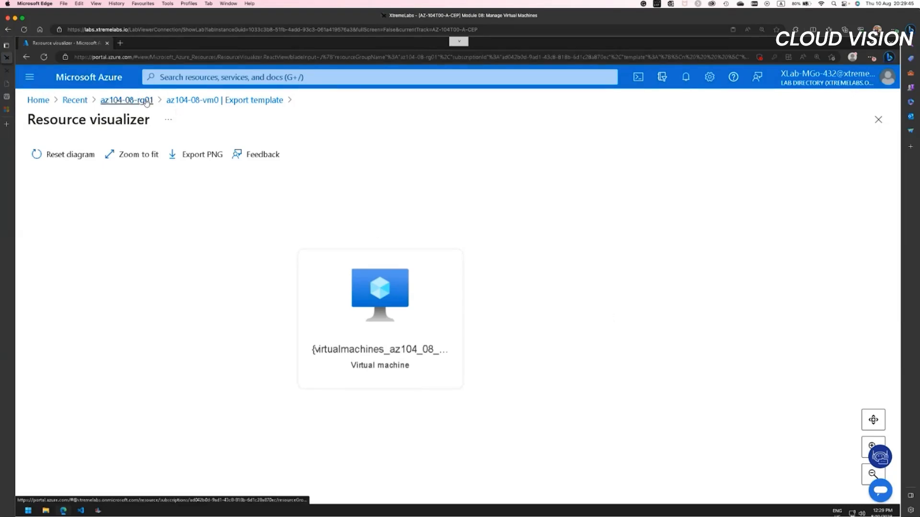
left_click(201, 102)
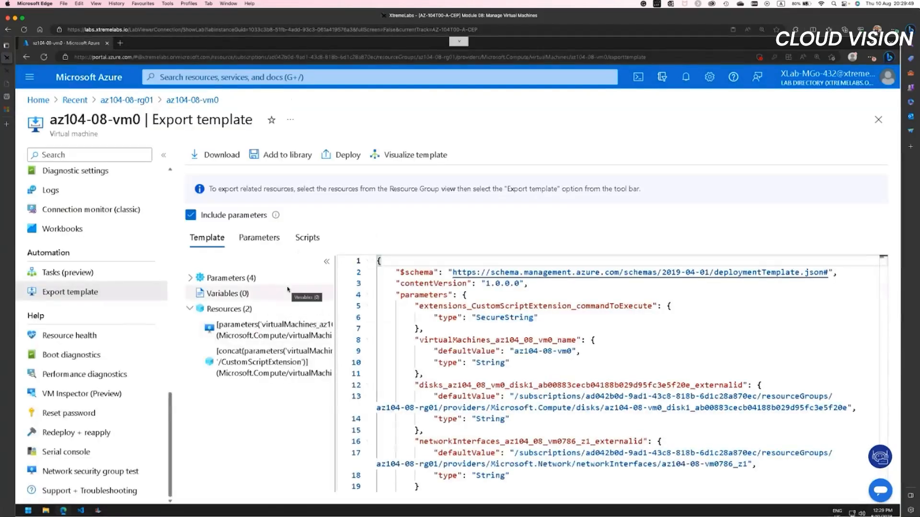
left_click(261, 239)
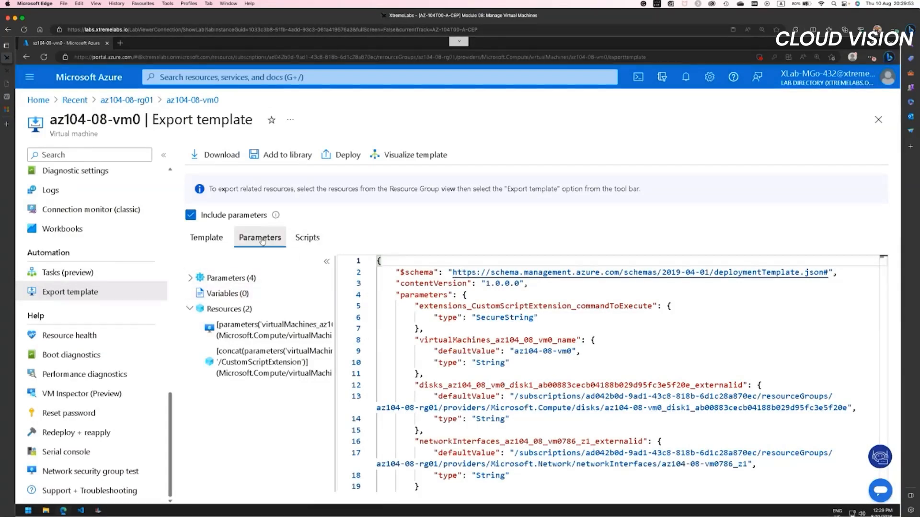
left_click(210, 239)
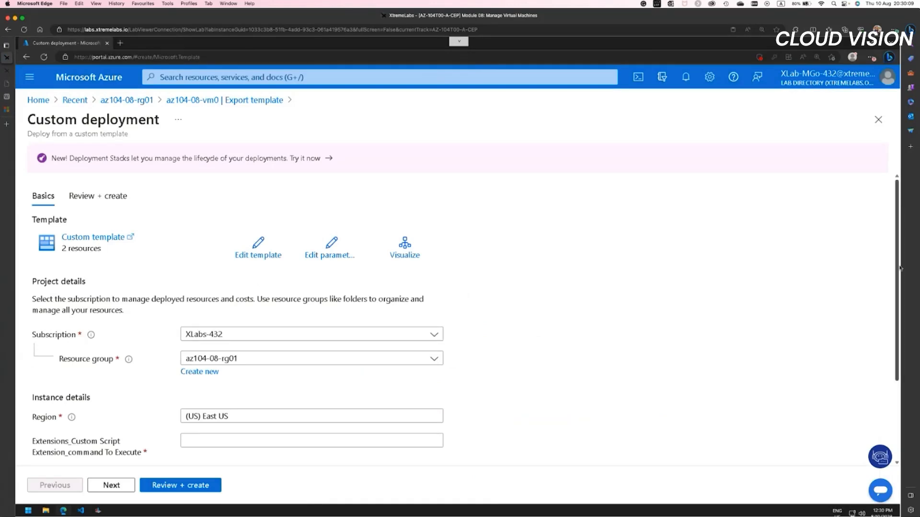
Step: Change the virtual machine name value in the deployment parameters to az104-08-vm1 and save them
left_click(332, 253)
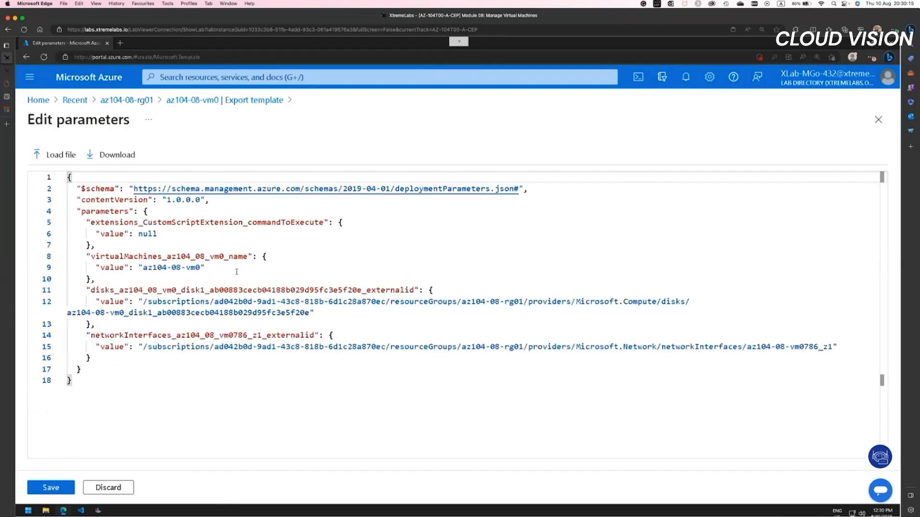
double_click(196, 267)
key("BackSpace")
type("1")
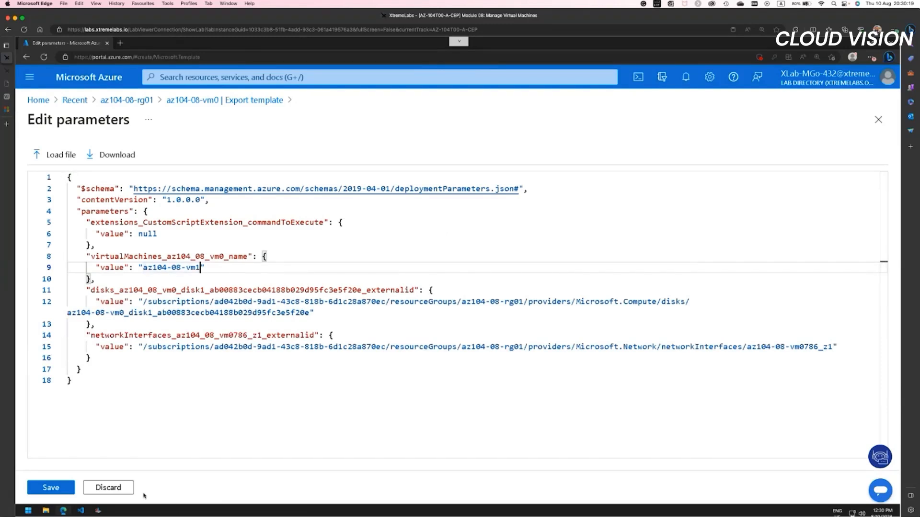
left_click(57, 489)
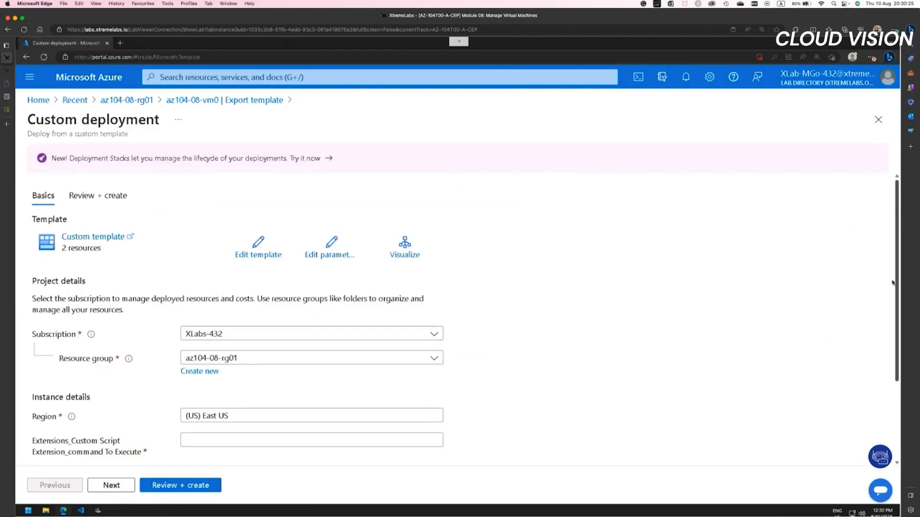
Step: Try to validate the custom deployment with the Custom Script Extension command left empty, and return to the basic settings
left_click_drag(897, 214, 886, 377)
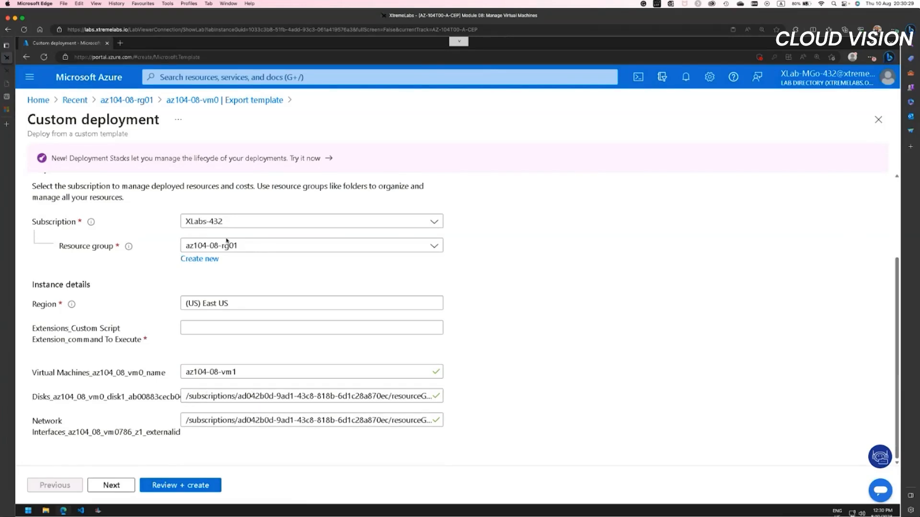
left_click(184, 326)
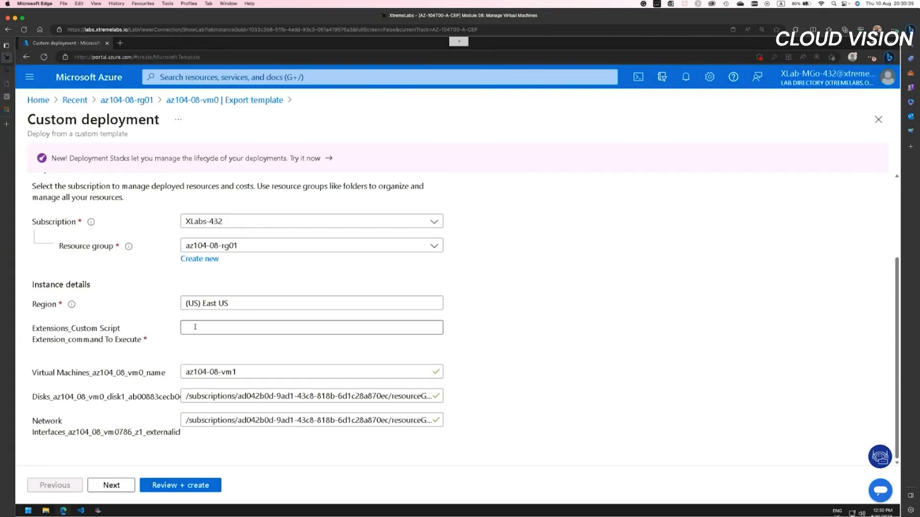
left_click(176, 486)
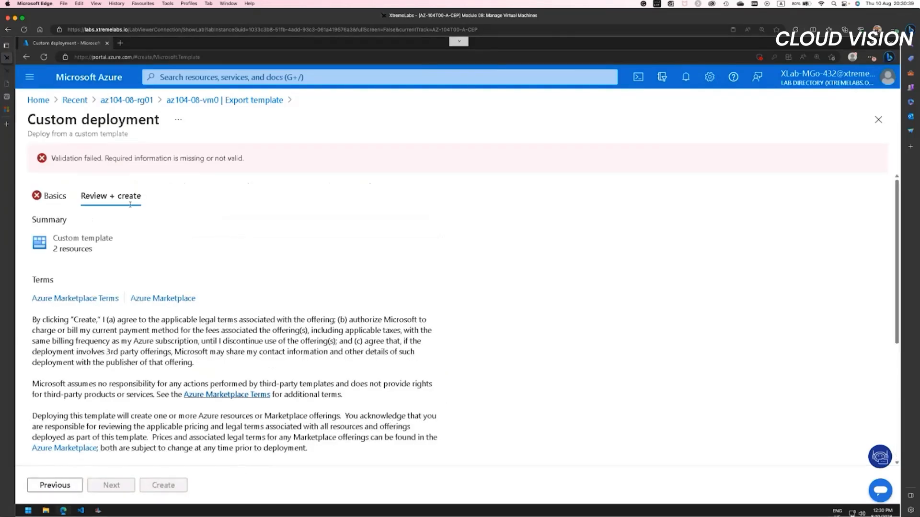
left_click(55, 486)
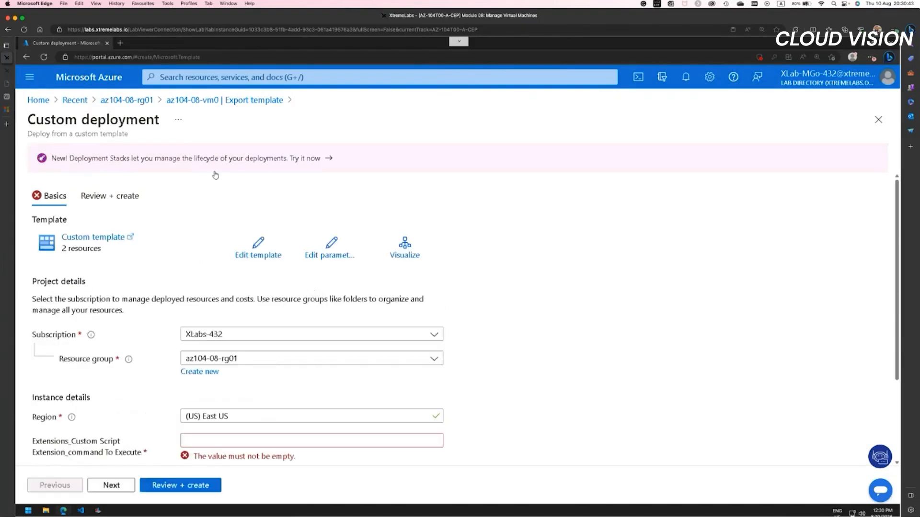
Step: Open the virtual machine az104-08-vm00 from resource group az104-08-rg01 and display its Export template page
left_click(144, 103)
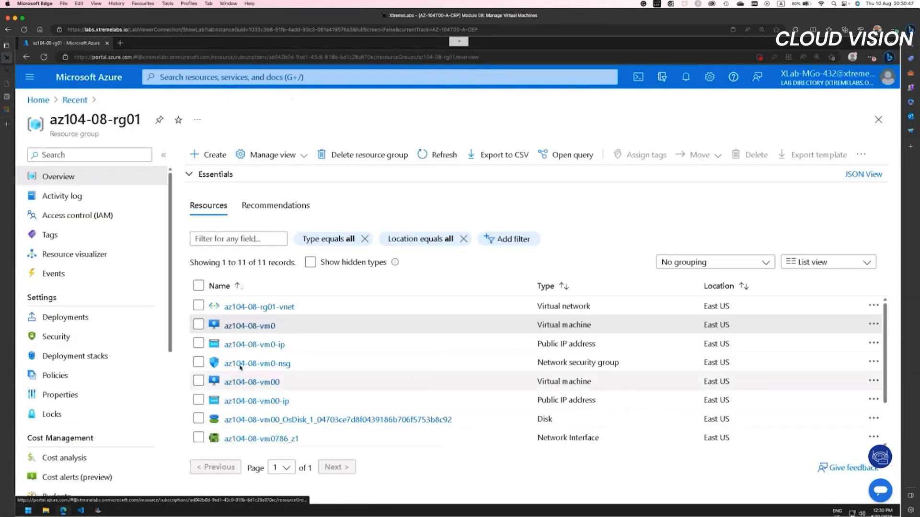
left_click(250, 381)
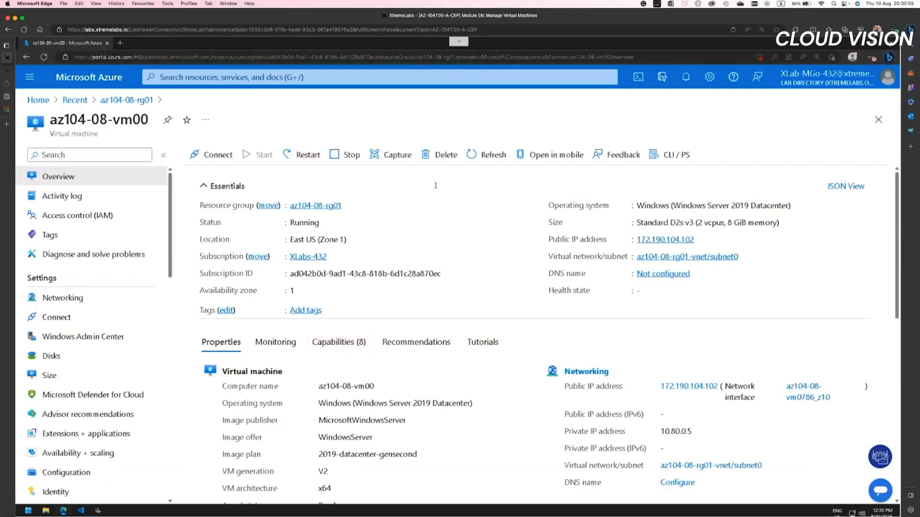
scroll(108, 417, "down", 4)
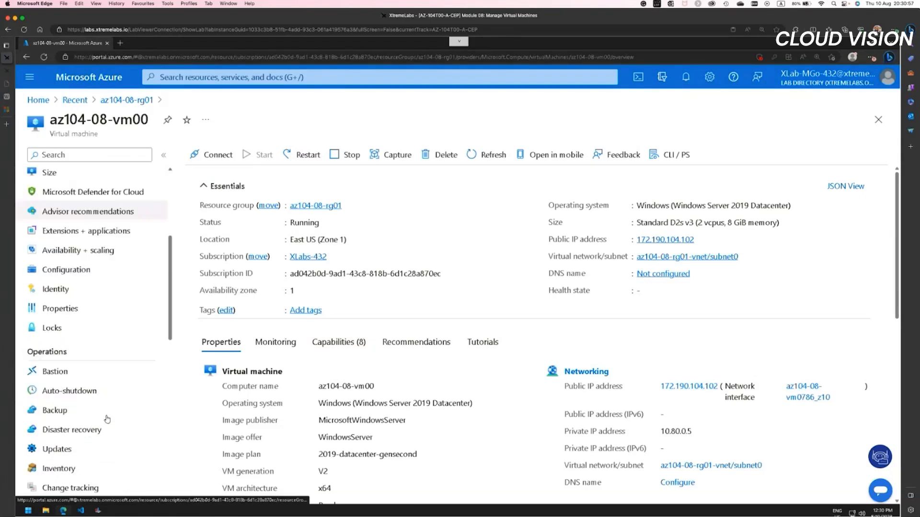
scroll(87, 458, "down", 3)
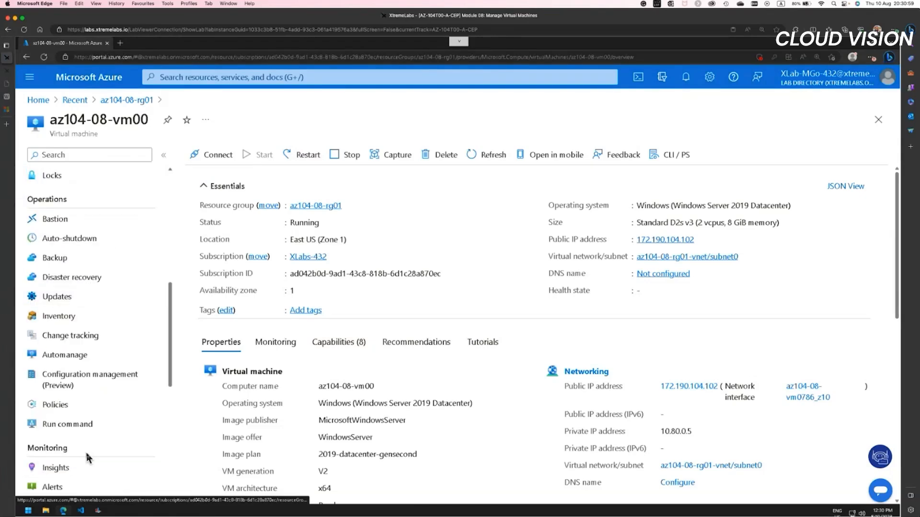
scroll(87, 457, "down", 2)
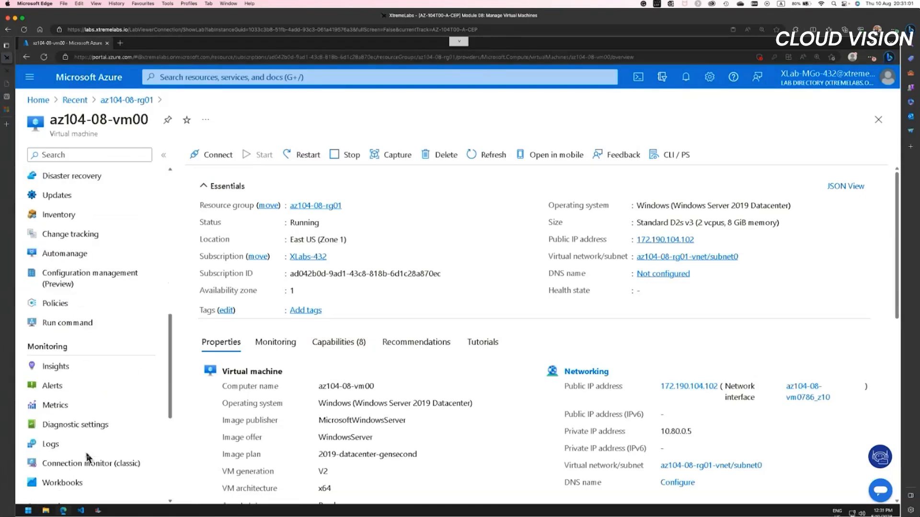
scroll(88, 457, "down", 5)
left_click(73, 294)
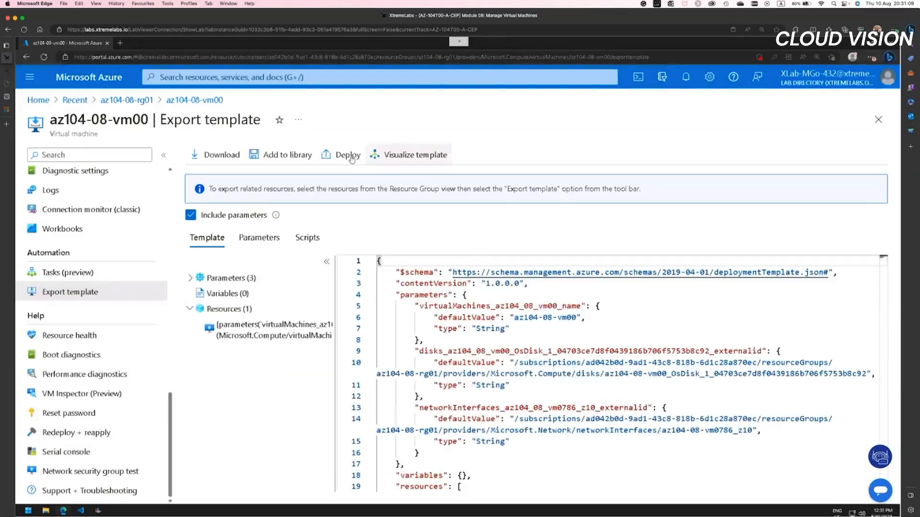
Step: Start a custom deployment from the exported template and set the virtual machine name to az104-08-vm1
left_click(348, 157)
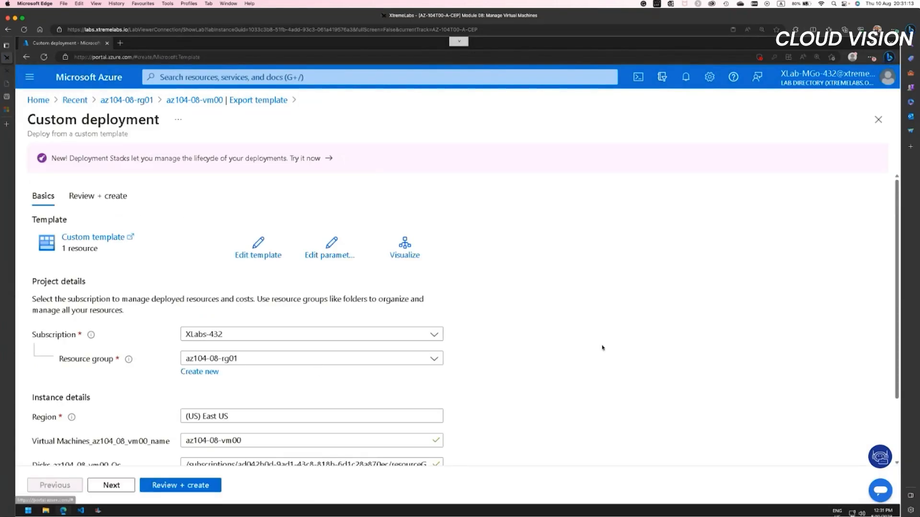
left_click(259, 441)
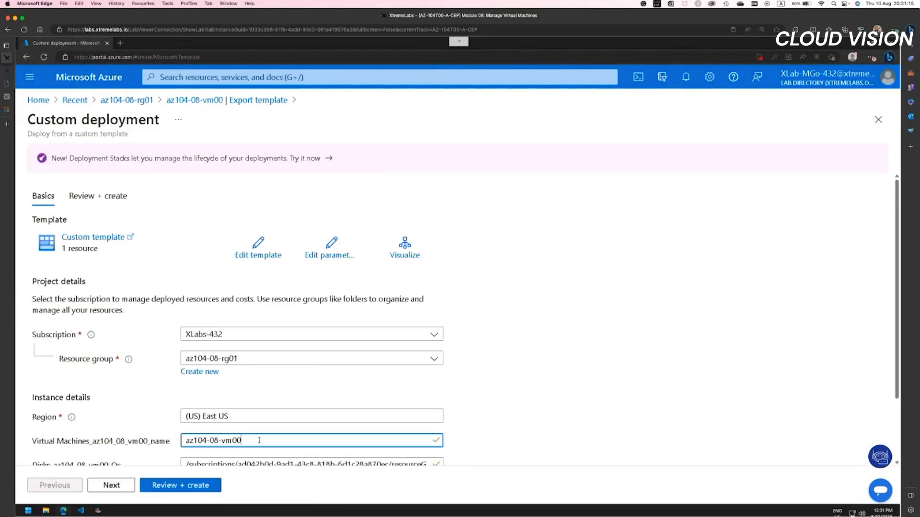
key("BackSpace")
key("BackSpace")
type("1")
scroll(311, 335, "down", 3)
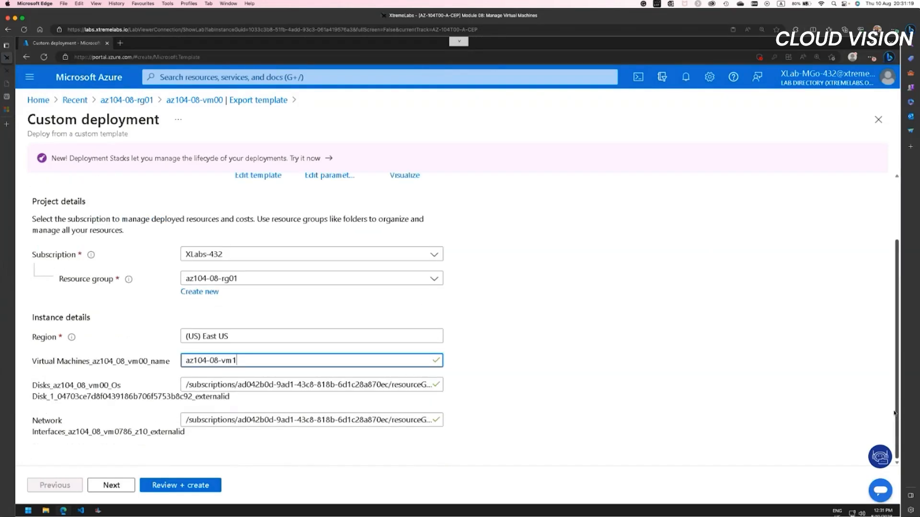
Step: Review the summary of the custom deployment down to its basic values and return to the basic settings
left_click(118, 486)
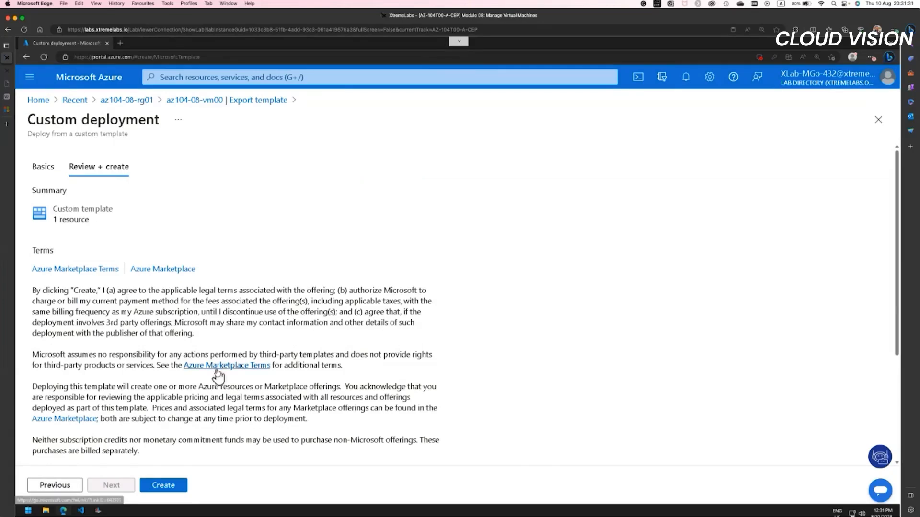
scroll(216, 371, "down", 3)
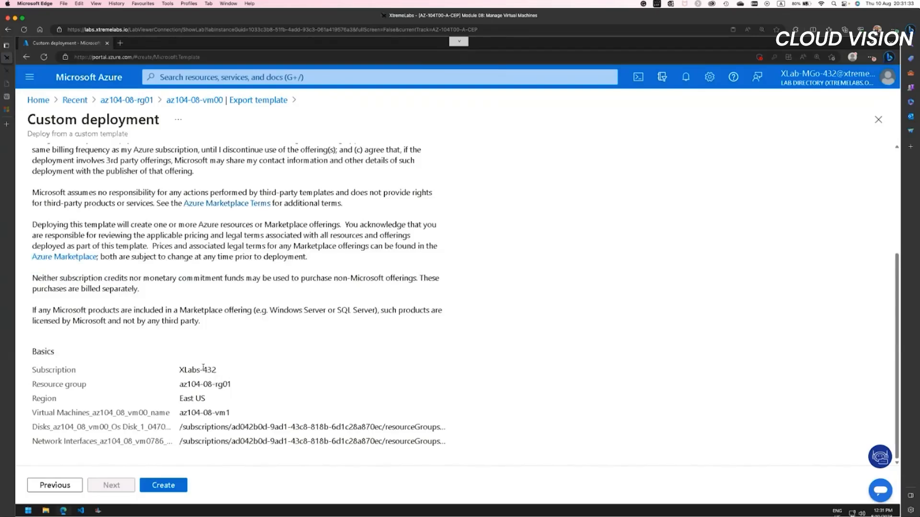
left_click(60, 487)
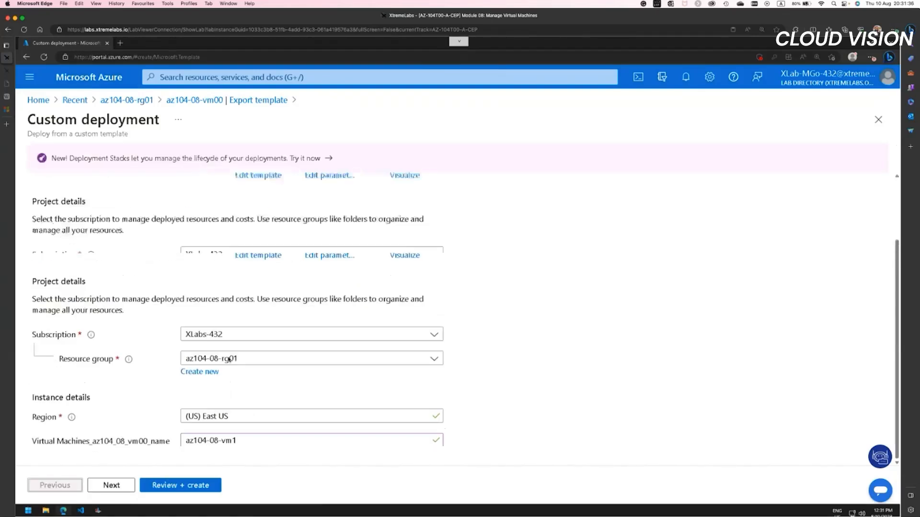
Step: Open the deployment's template for editing and locate the start and end of the virtual machine block under resources
left_click(254, 257)
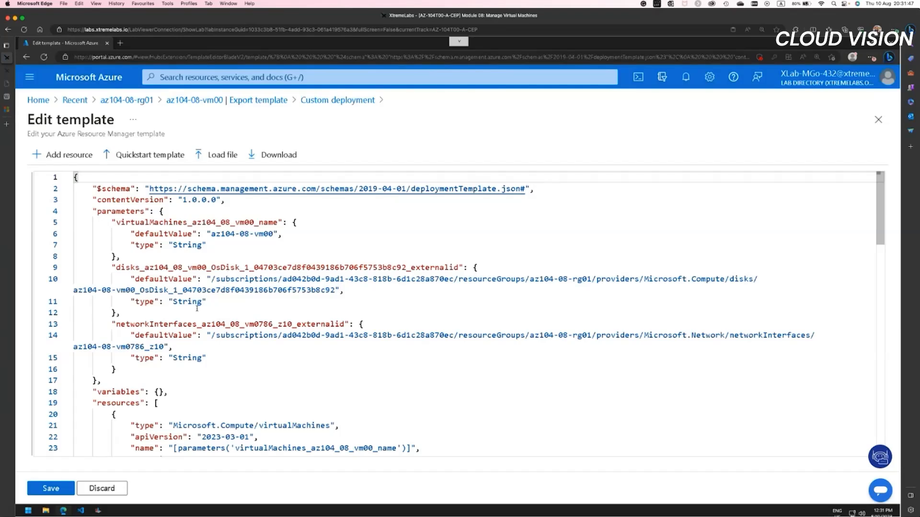
left_click(158, 403)
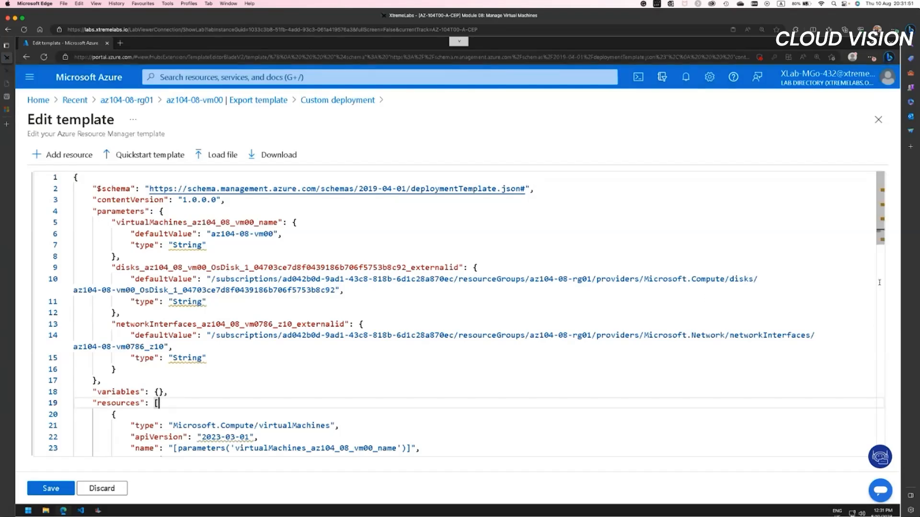
scroll(880, 248, "down", 2)
left_click_drag(880, 248, 878, 269)
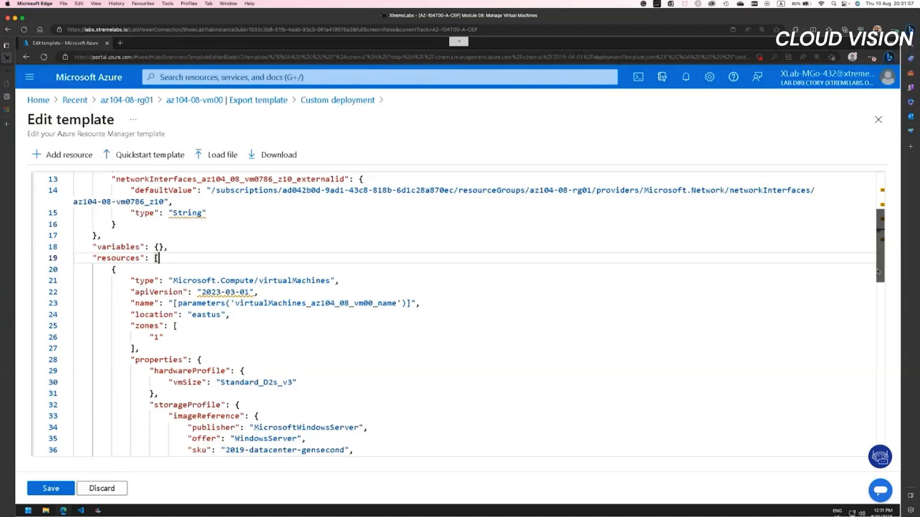
scroll(284, 288, "down", 3)
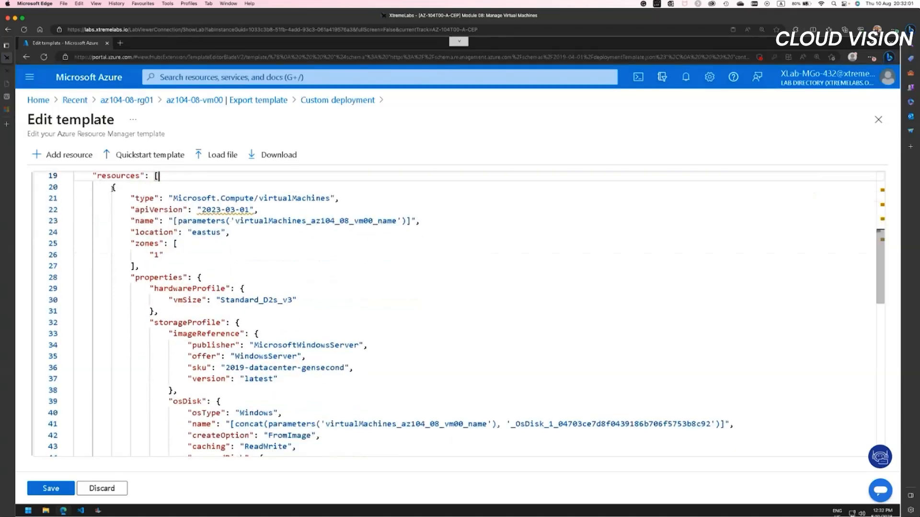
left_click(113, 188)
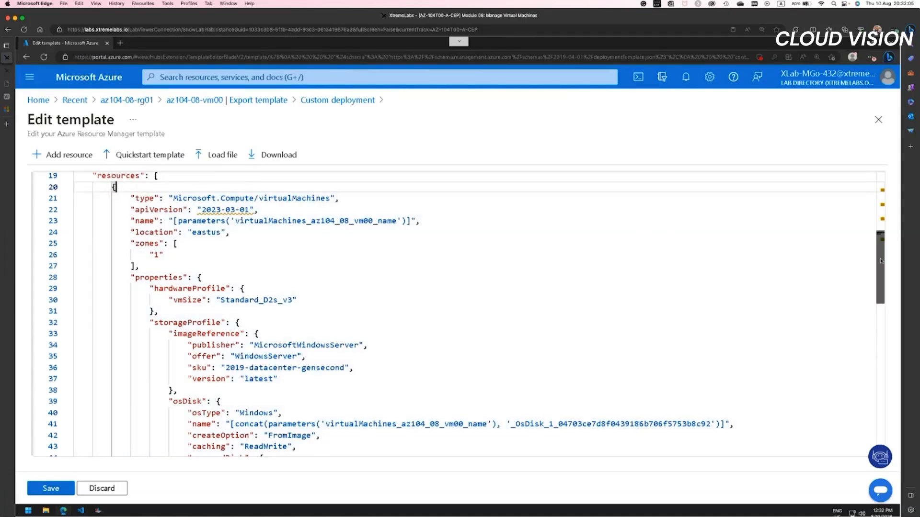
left_click_drag(881, 261, 884, 418)
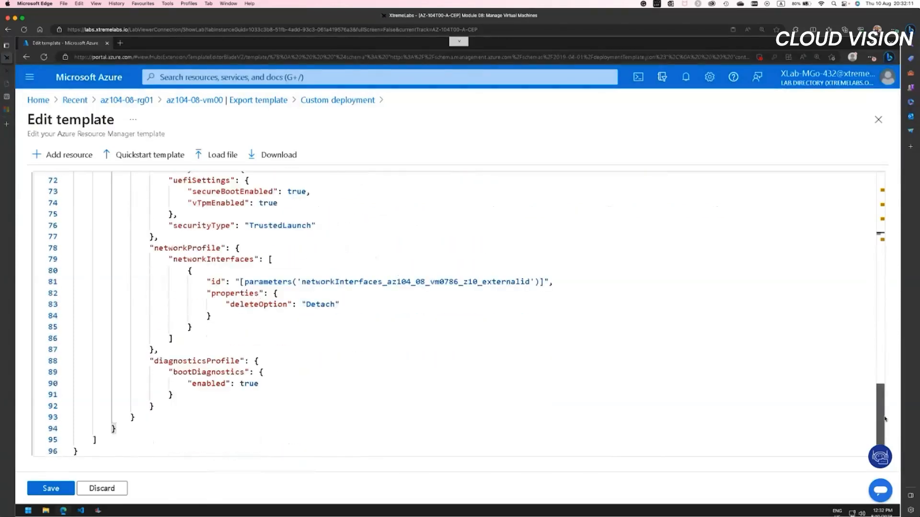
Step: Add a new resource object after the virtual machine block with the type "Microsoft.Compute/virtualMachines/extensions"
left_click(121, 428)
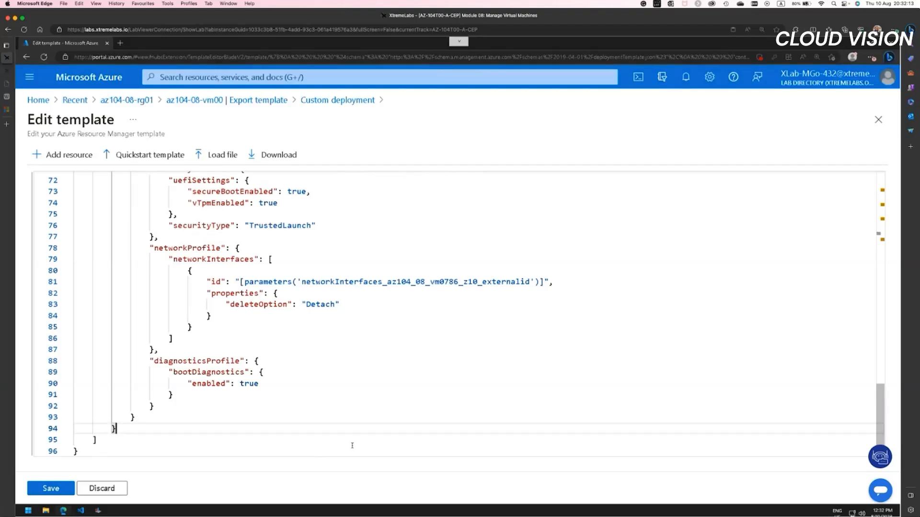
key("Return")
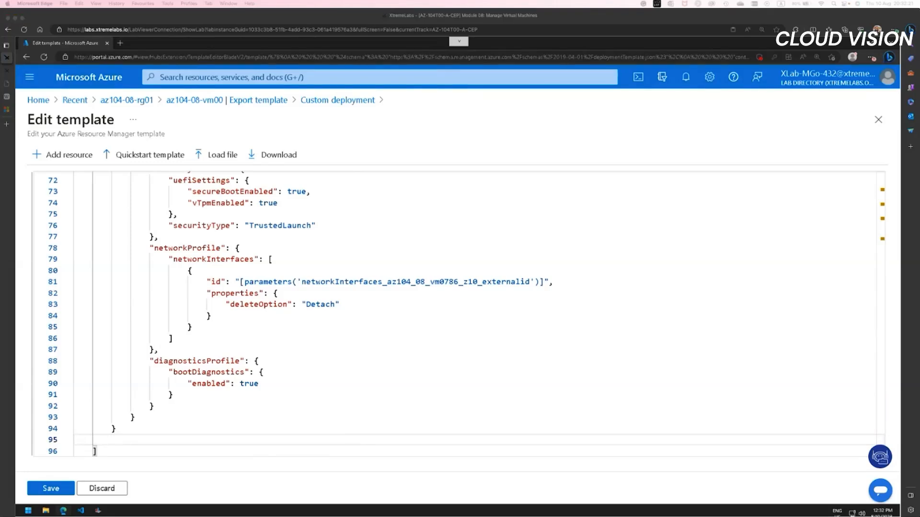
type("{")
key("Return")
key("Tab")
key("Tab")
key("Tab")
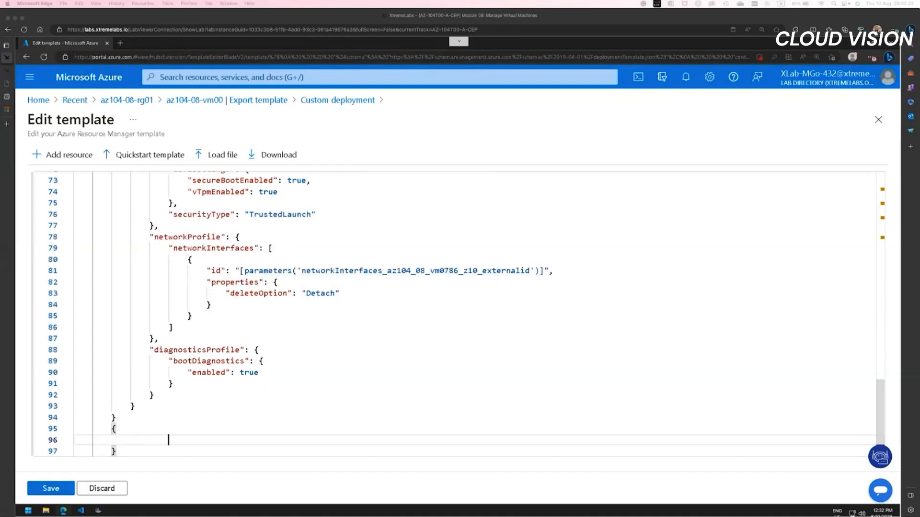
type("\"type\":")
type(" \"")
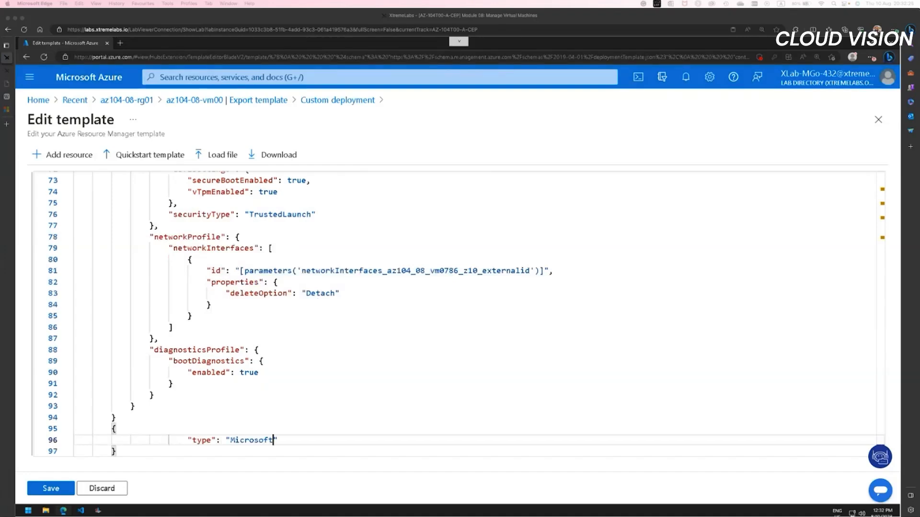
type("Microsoft.Compute/virtualMachines/ext")
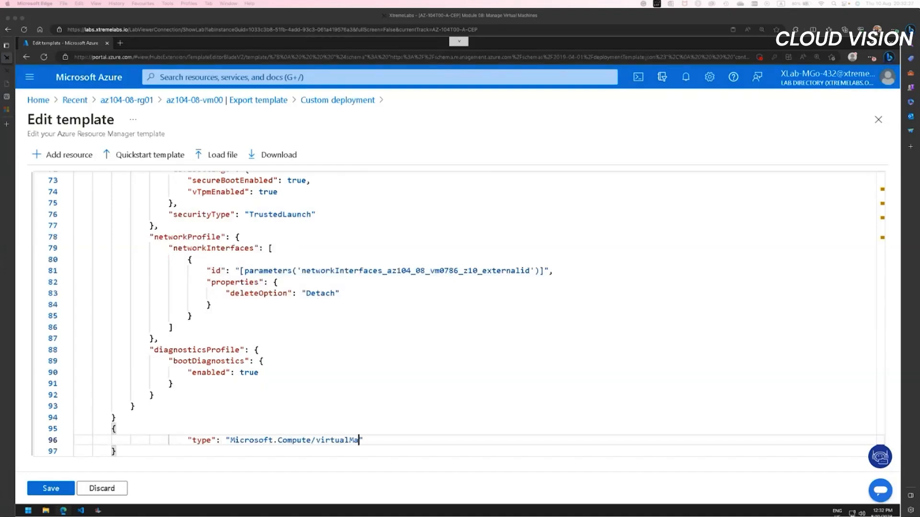
type("ensions\",")
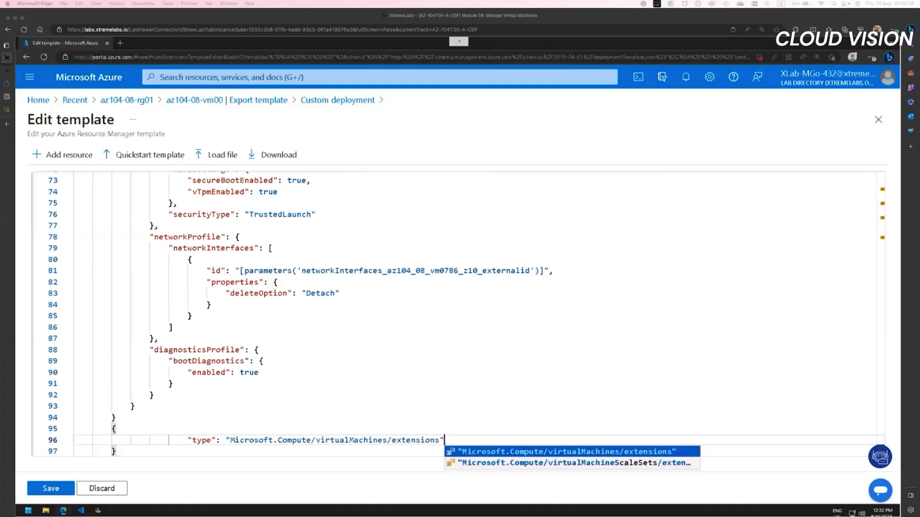
Step: Name the new extension resource "az104-08-vm1/customScriptExtension" on its own line below the type
key("Return")
key("Tab")
type("\"name\":")
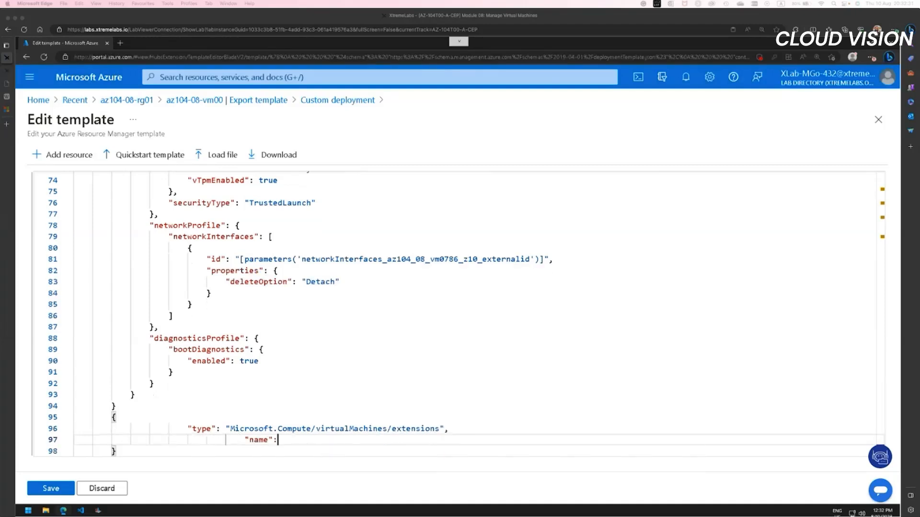
type(" \"az104-08-vm1/customScriptExtension\",")
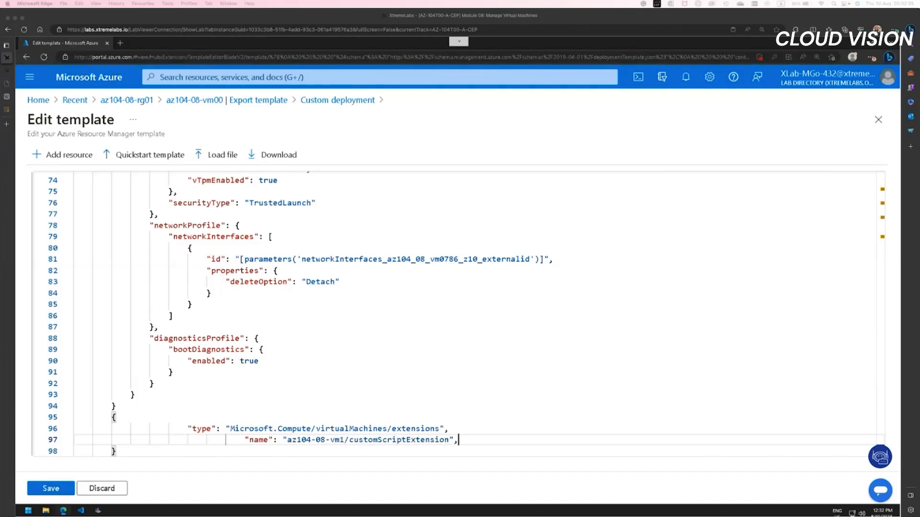
Step: Add the apiVersion property "2018-06-01" to the new extension resource below its name
key("Return")
key("Tab")
key("Tab")
type("\"")
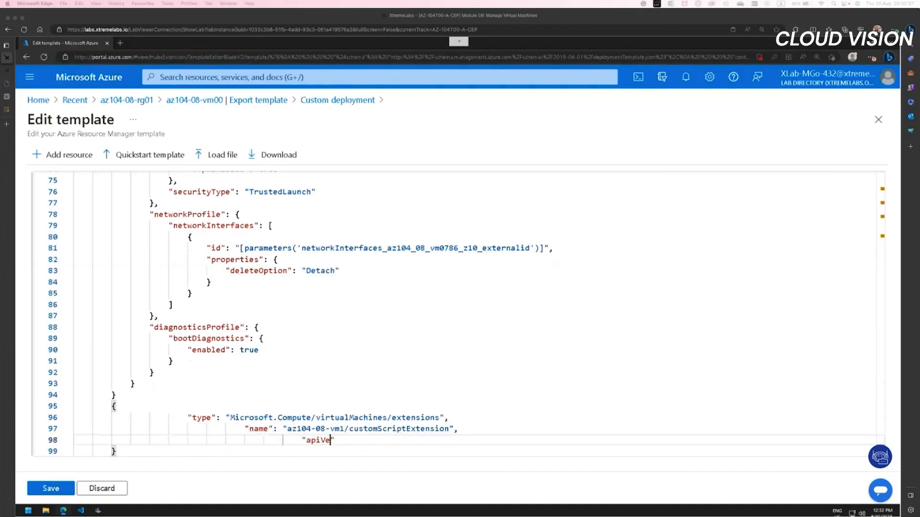
type("apiVersion\": \"2018-06-01\",")
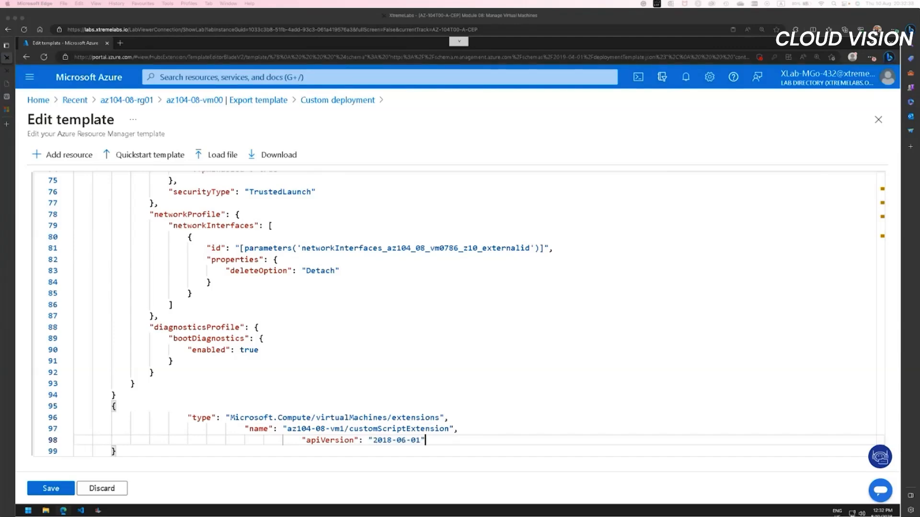
Step: Add a location property with the value "[resourceGroup().location]" to the extension resource below its apiVersion
key("Return")
key("Tab")
key("Tab")
key("Tab")
type("\"")
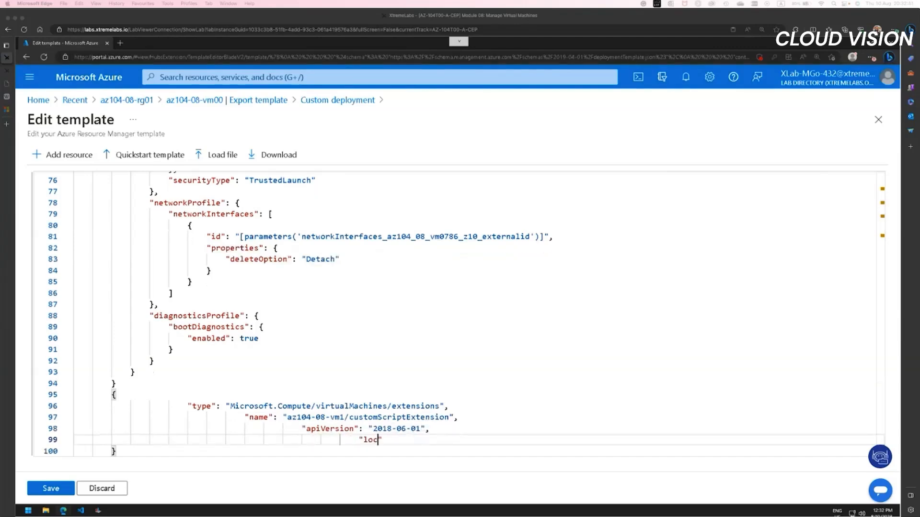
type("location\": \"[resourceGroup().locat")
type("ion]\",")
key("Return")
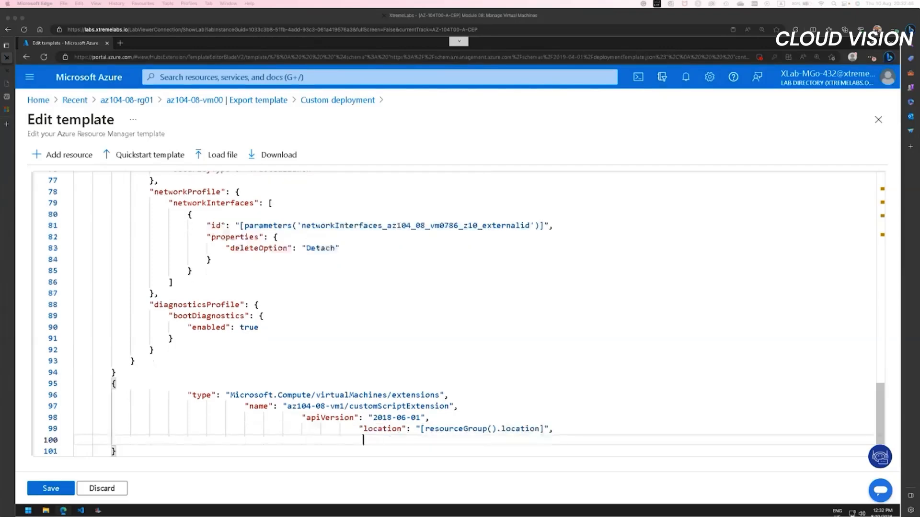
Step: Add a dependsOn array containing "az104-08-vm1" to the extension resource below its location
key("Tab")
type("\"dependsOn\": [")
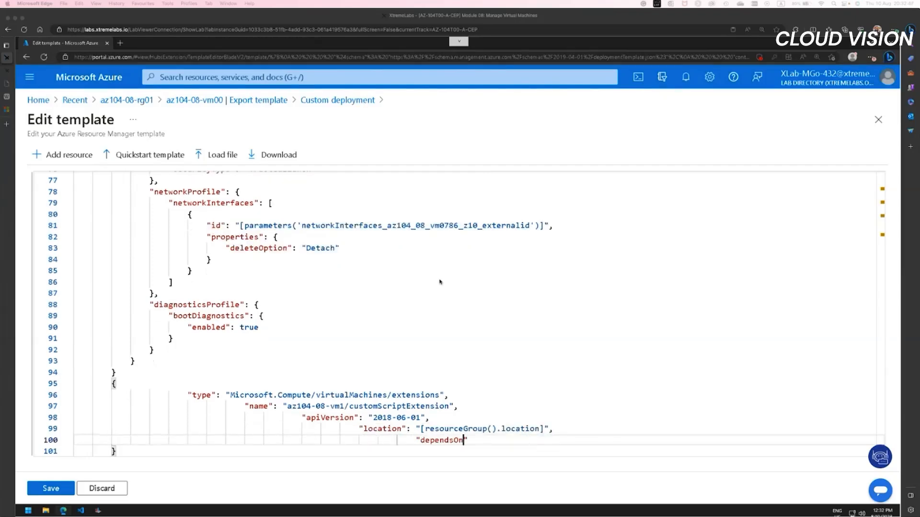
key("Return")
key("Tab")
key("Tab")
key("Tab")
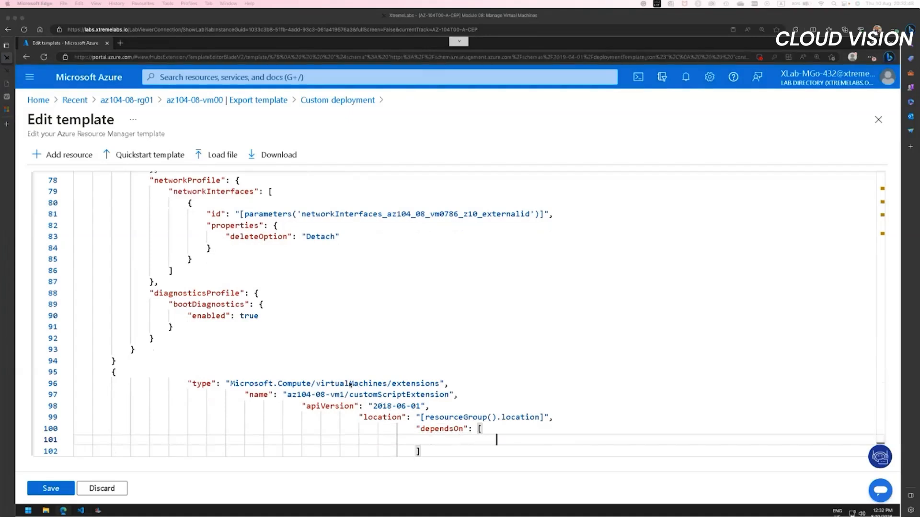
type("\"az104-08-vm1\"")
key("Return")
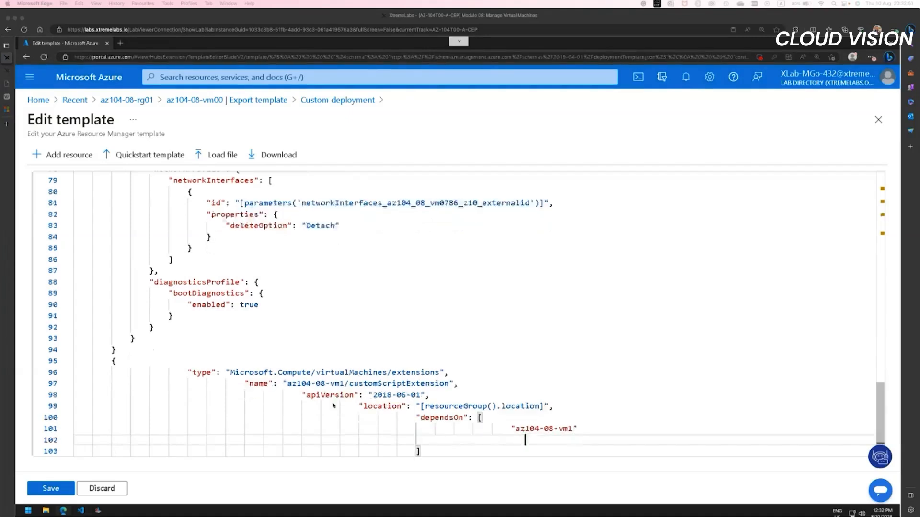
type("],")
key("Return")
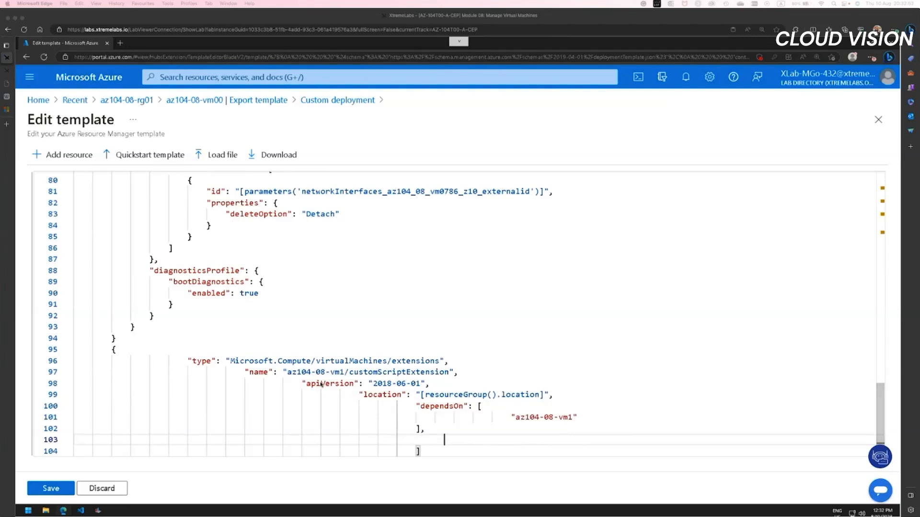
Step: Start a properties object in the extension resource after dependsOn, with the publisher "Microsoft.Compute"
type("\"properties\": {")
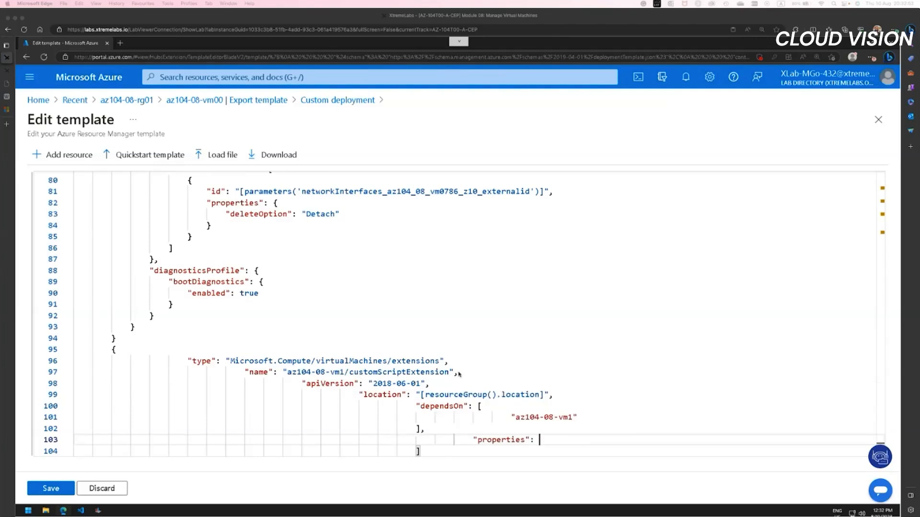
key("Return")
type("\"")
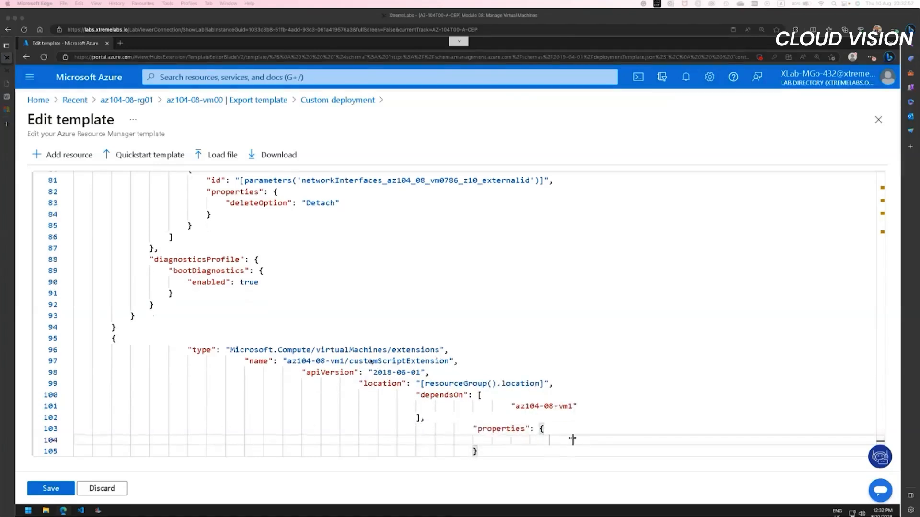
type("publisher\": \"")
type("Microsoft.Compute\",")
key("Return")
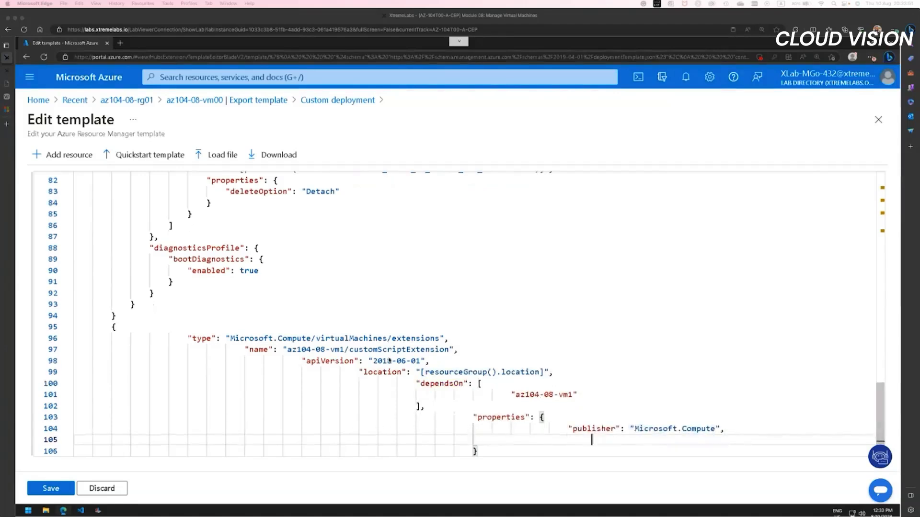
Step: Add the type "CustomScriptExtension" and the typeHandlerVersion "1.7" to the extension's properties below the publisher
type("\"type\": \"Cu")
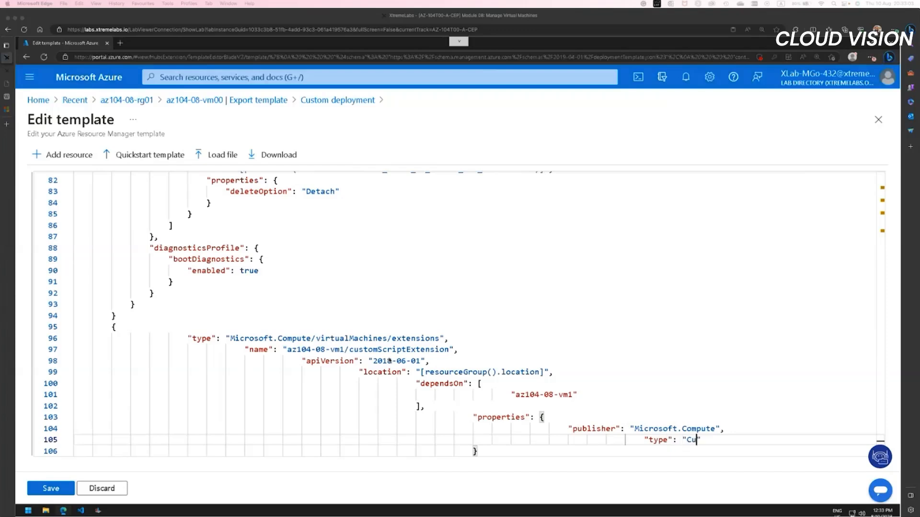
type("stomScriptExtensio")
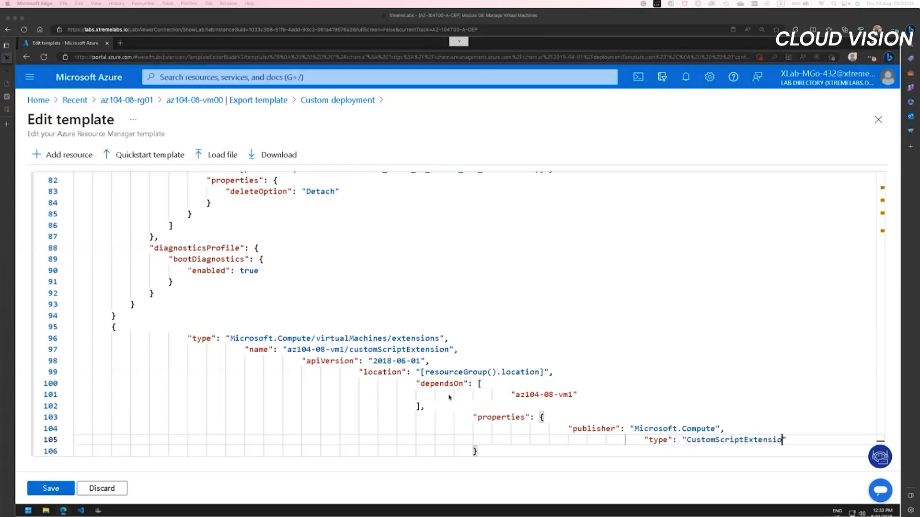
type("n\",")
key("Return")
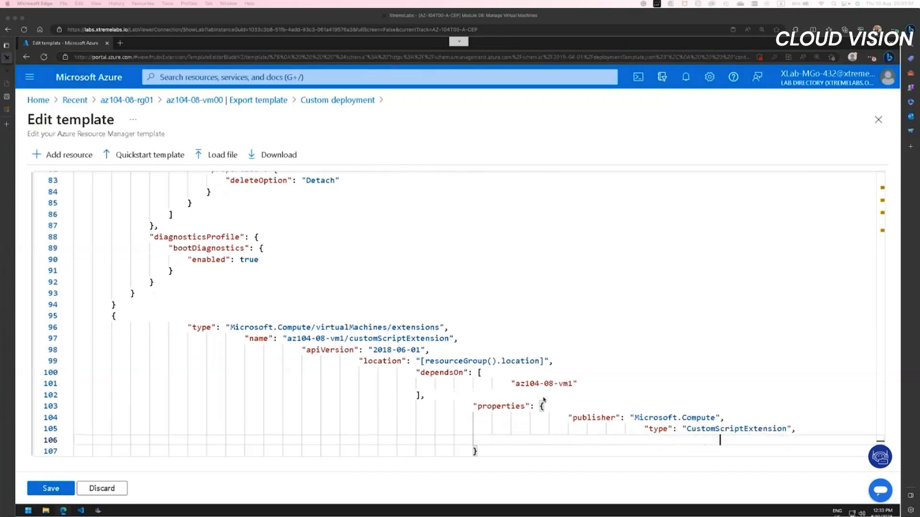
type("\"typeHandlerVersio")
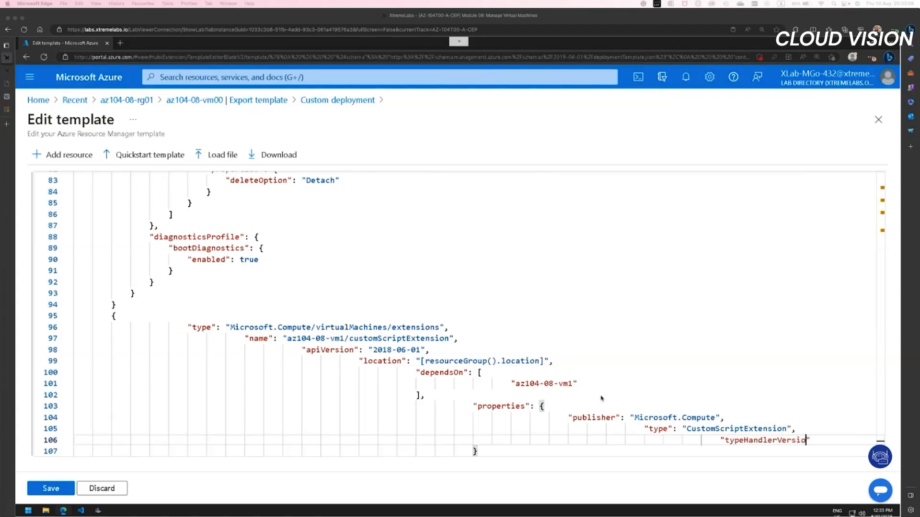
type("n\": \"1.7\",")
key("Return")
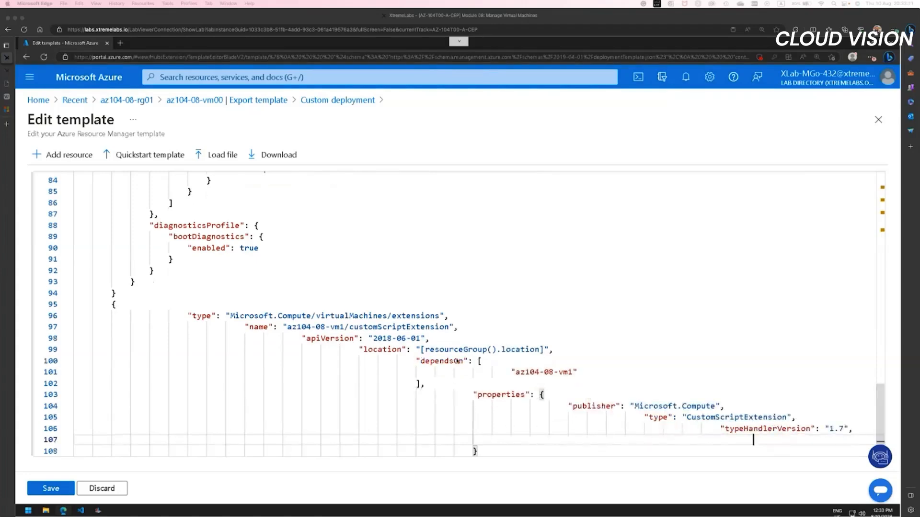
Step: Add autoUpgradeMinorVersion with the value true to the extension's properties, and start a settings object below it
type("\"autoUpgrade")
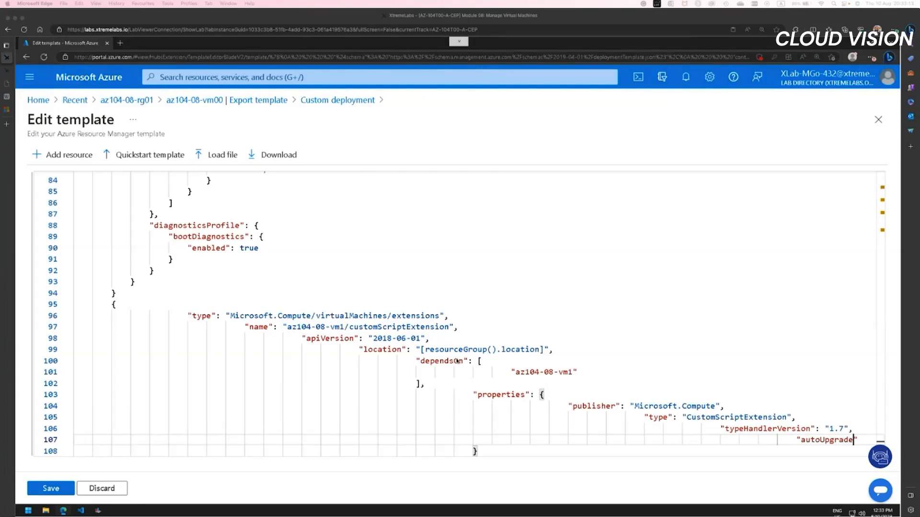
type("MinorVersion\": tru")
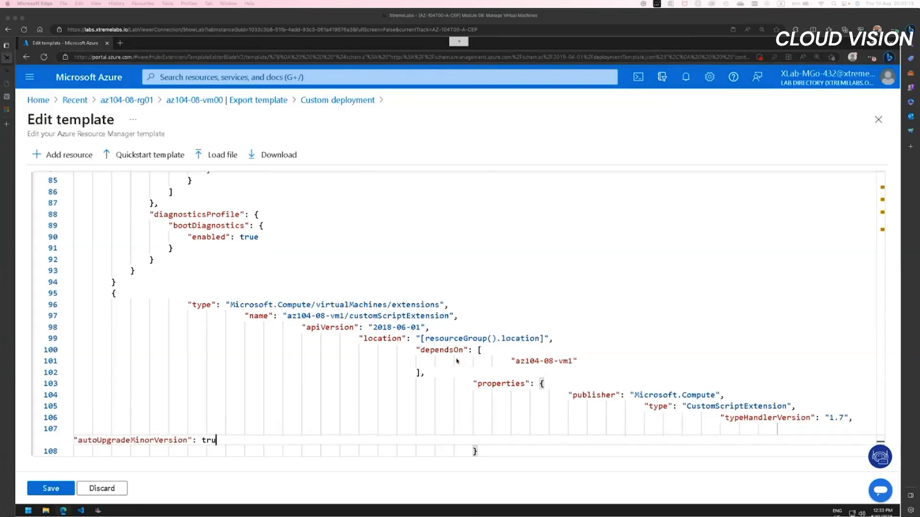
type("e,")
key("Return")
type("\"s")
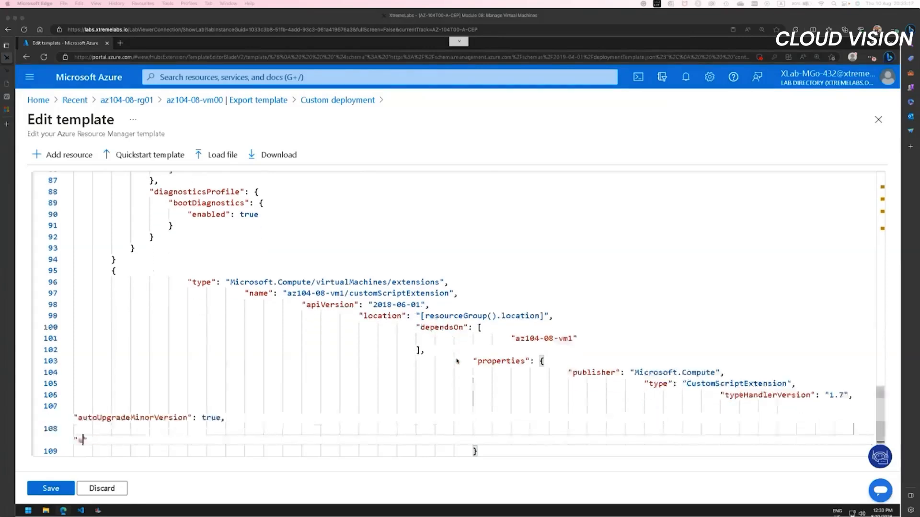
type("ettings\": {")
key("Return")
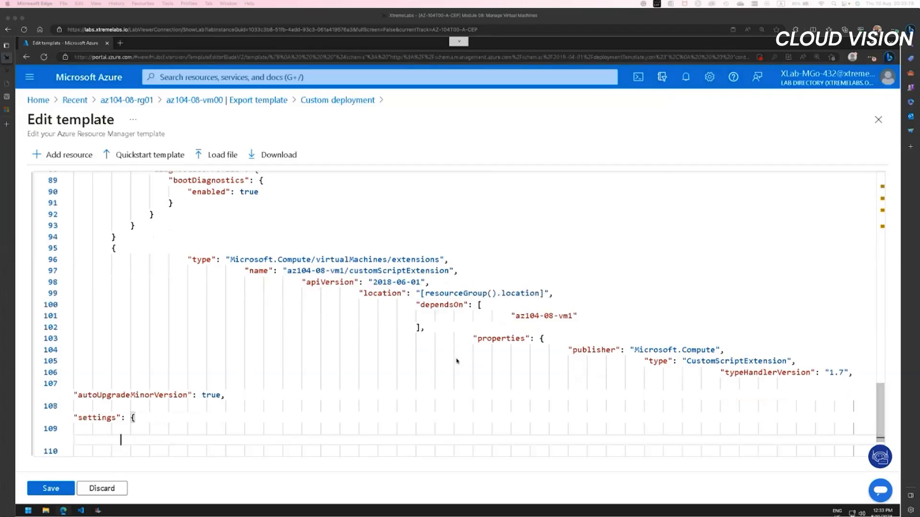
Step: Add commandToExecute inside settings, starting with "powershell.exe Install-WindowsFeature -name Web-Server -IncludeManagementTools"
type("\"")
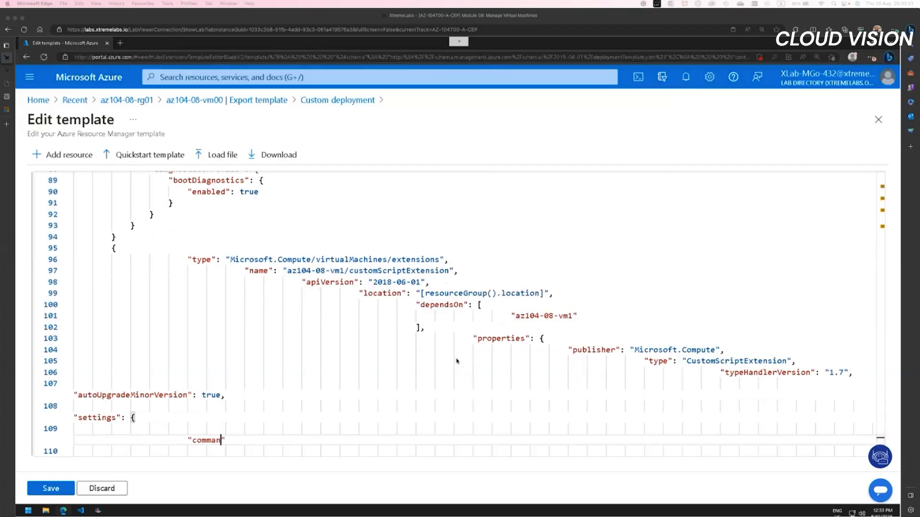
type("commandToExecute\": \"powershell.exe Insta")
type("ll-WindowsFeature ")
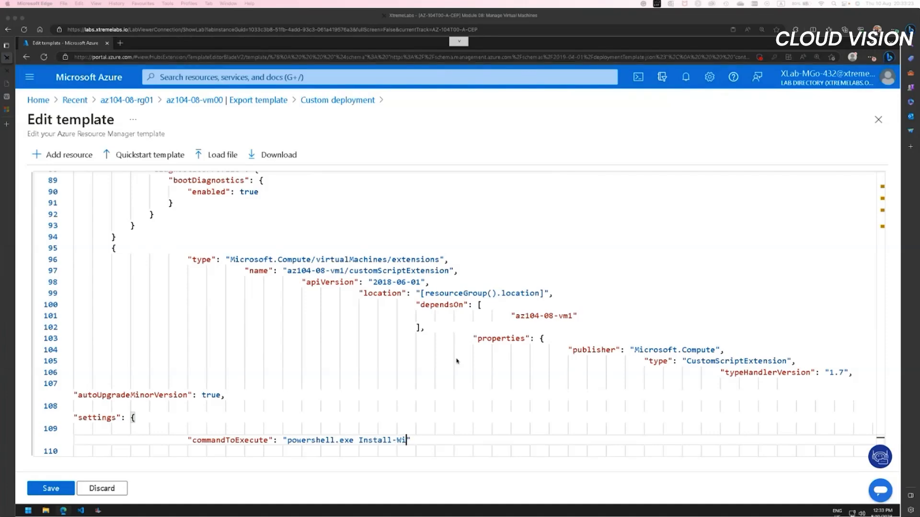
type("-name Web-Server -Inc")
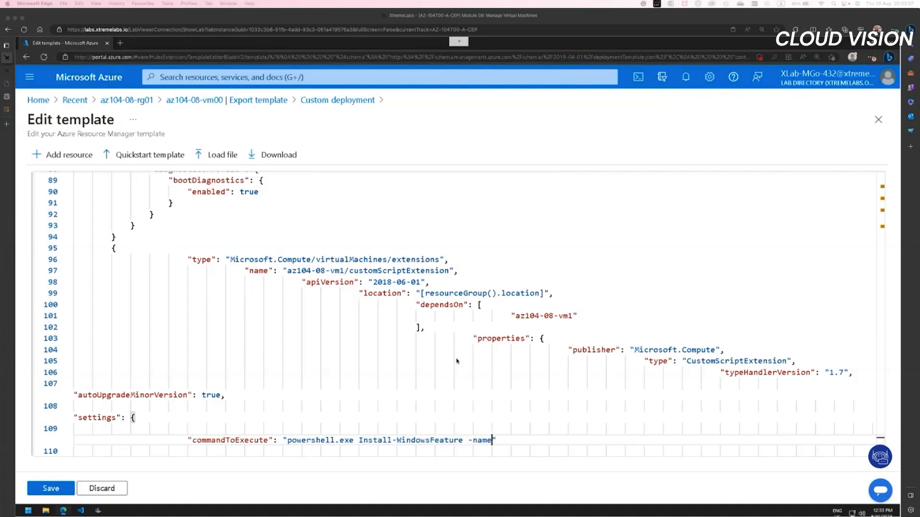
type("ludeManagementTool")
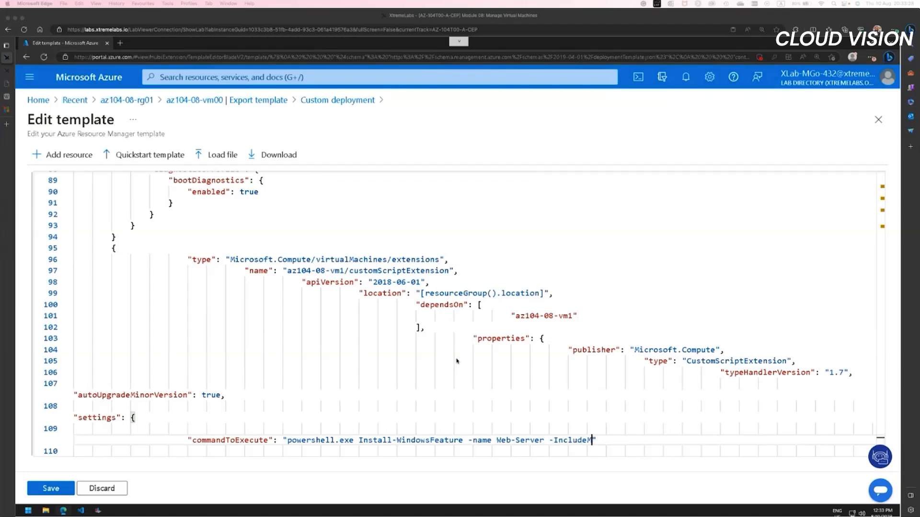
type("s && powershell.exe r")
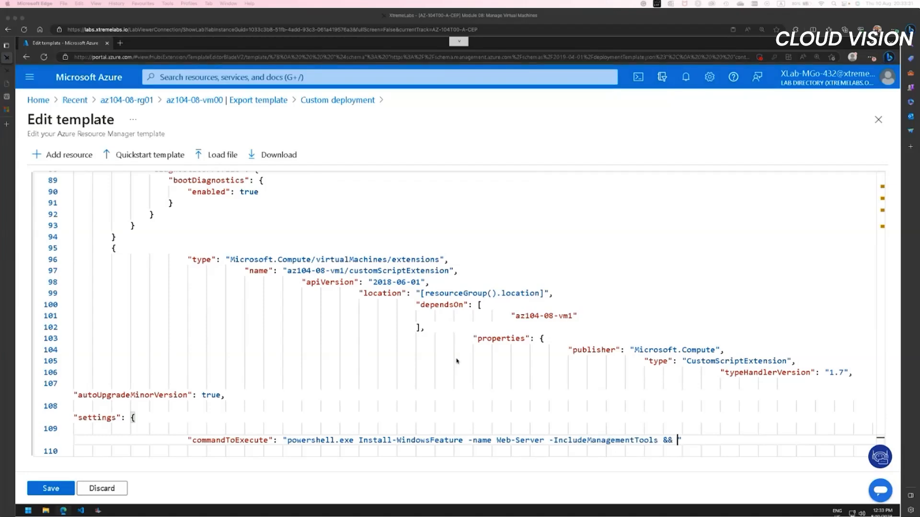
type("emove-item 'C:\\in")
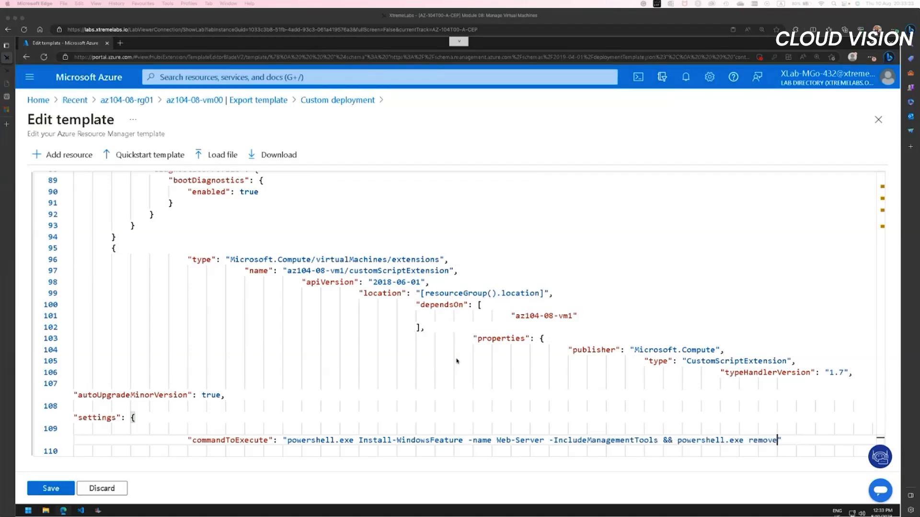
type("etpub\\wwwroot\\iiss")
type("tart.htm' && powers")
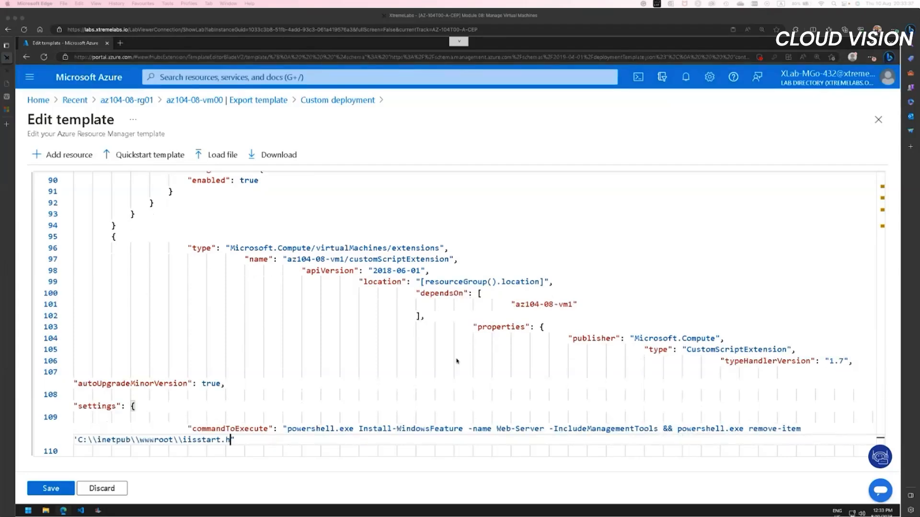
type("hell.exe Add-Content ")
type("-Path 'C:\\inetpub")
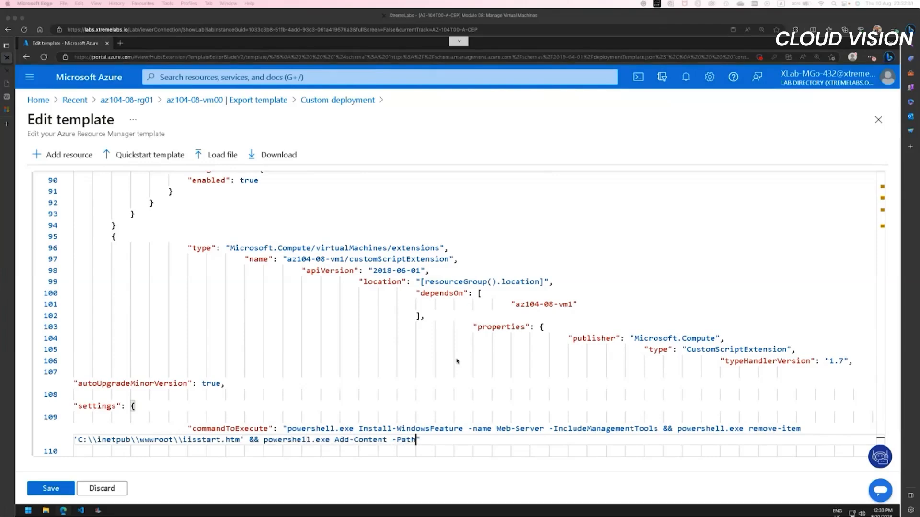
type("\\wwwroot\\iisstart.h")
type("tm' -Value $('Hell")
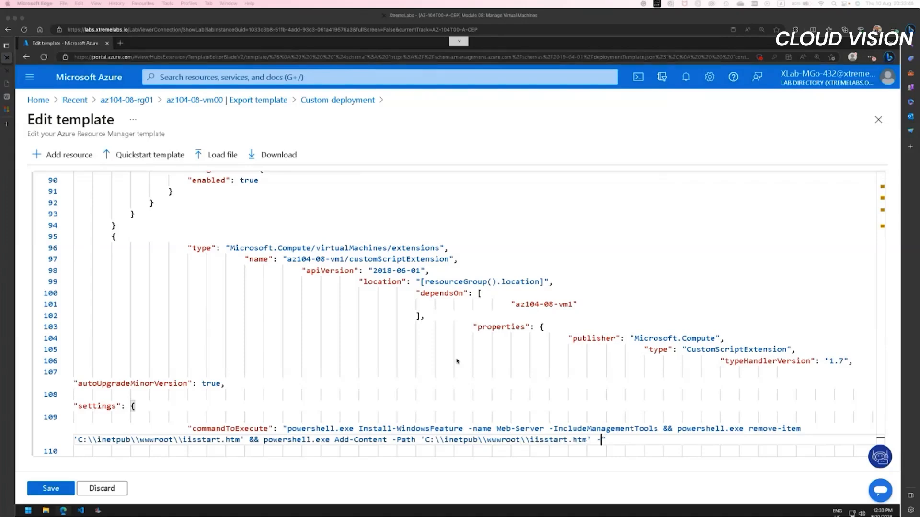
type("o World from ' + $env")
type(":computername)")
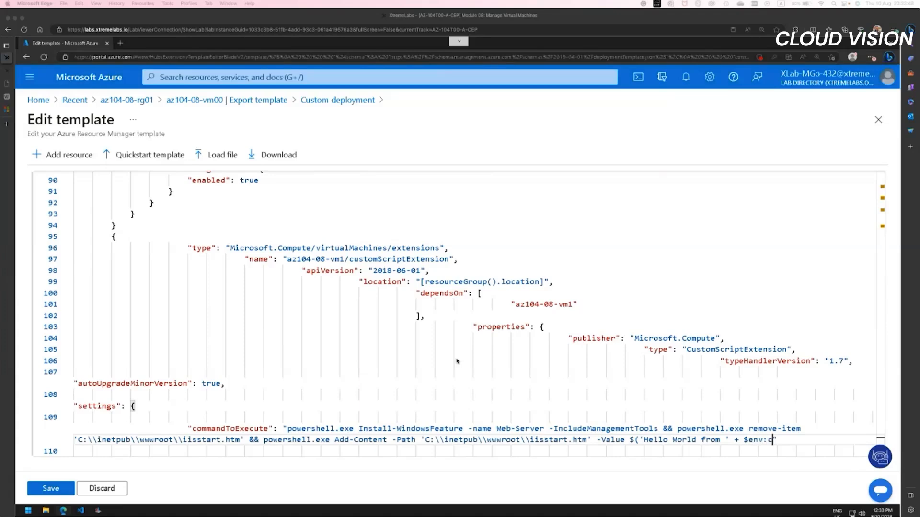
Step: Complete the chained command as "powershell.exe Add-Content -Path 'C:\\inetpub\\wwwroot\\iisstart.htm' -Value $('Hello World from ' + $env:computername)"
key("Return")
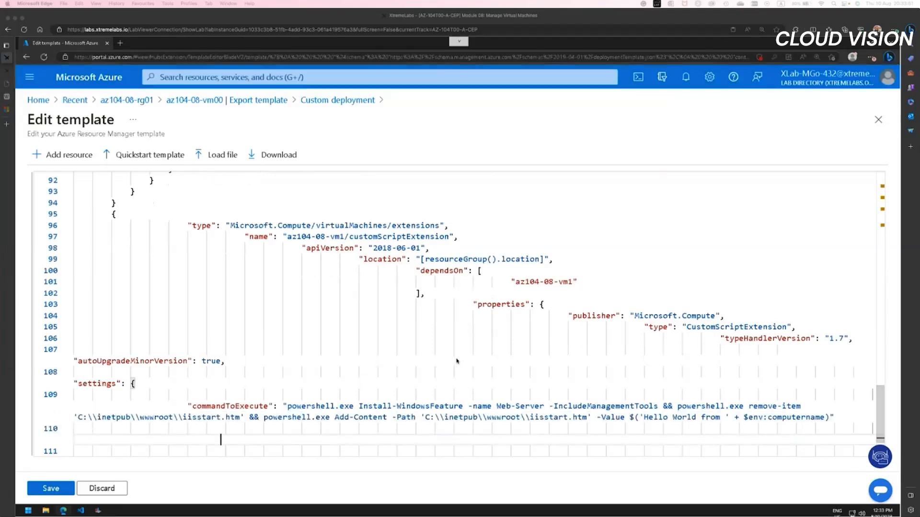
Step: Close the settings, properties and extension resource objects with braces, putting a comma after the last one
type("}")
key("Return")
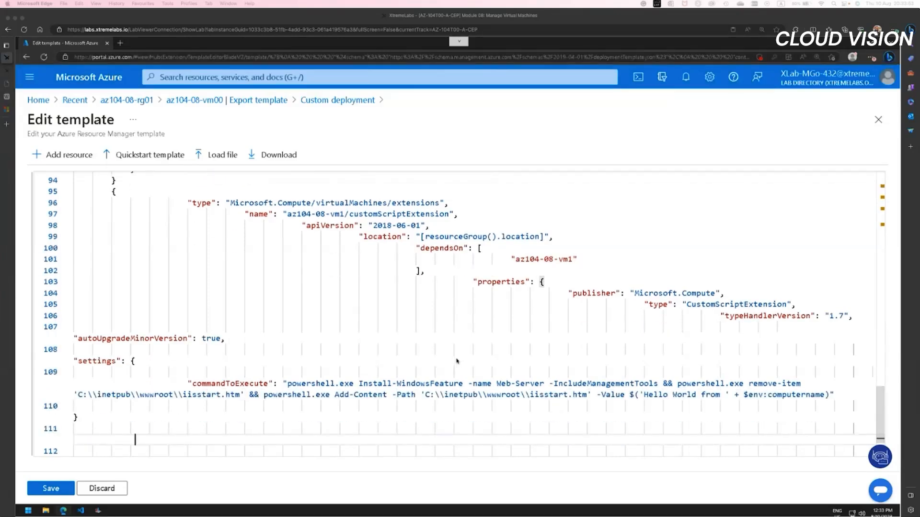
type("}")
key("Return")
type("},")
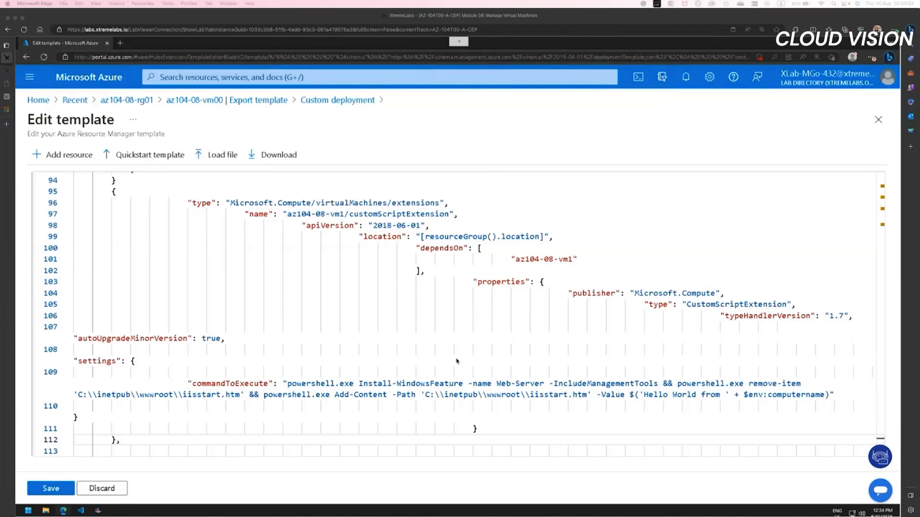
Step: Move the comma from the extension object's closing brace to the virtual machine block's closing brace, and save the template
left_click(122, 439)
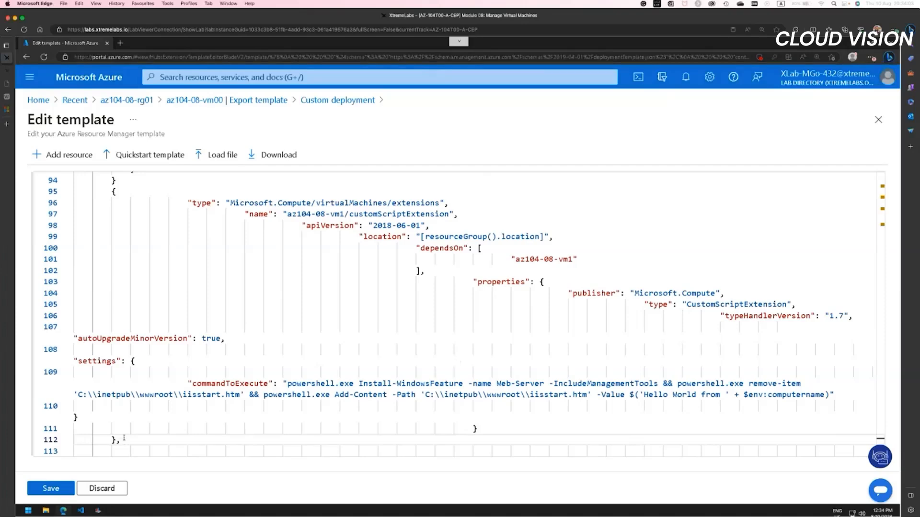
key("BackSpace")
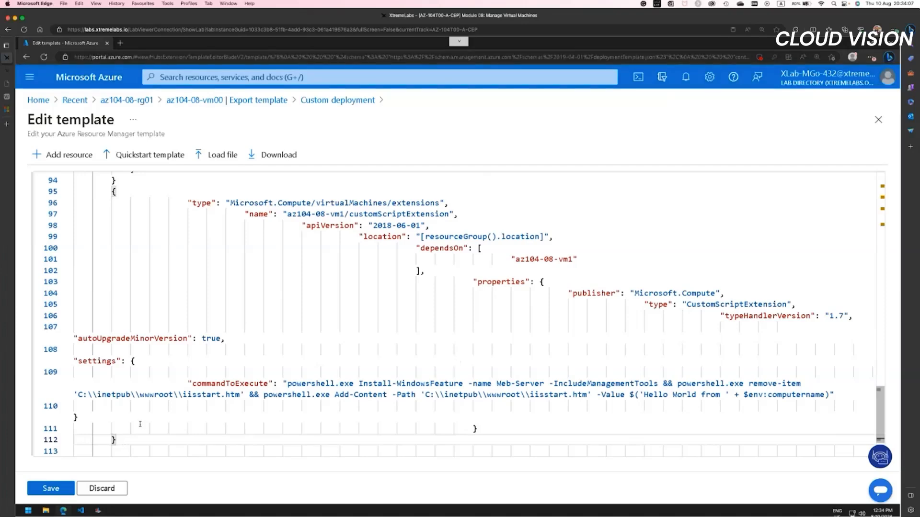
left_click(119, 181)
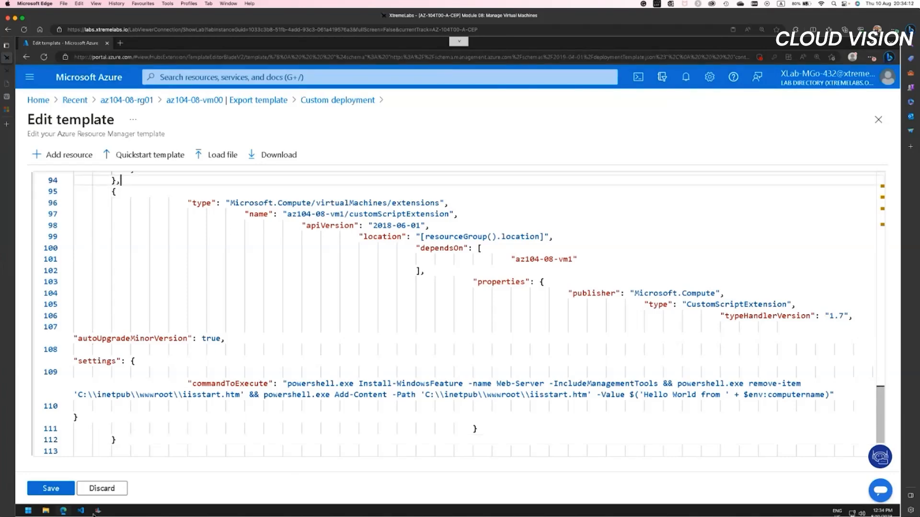
left_click(53, 491)
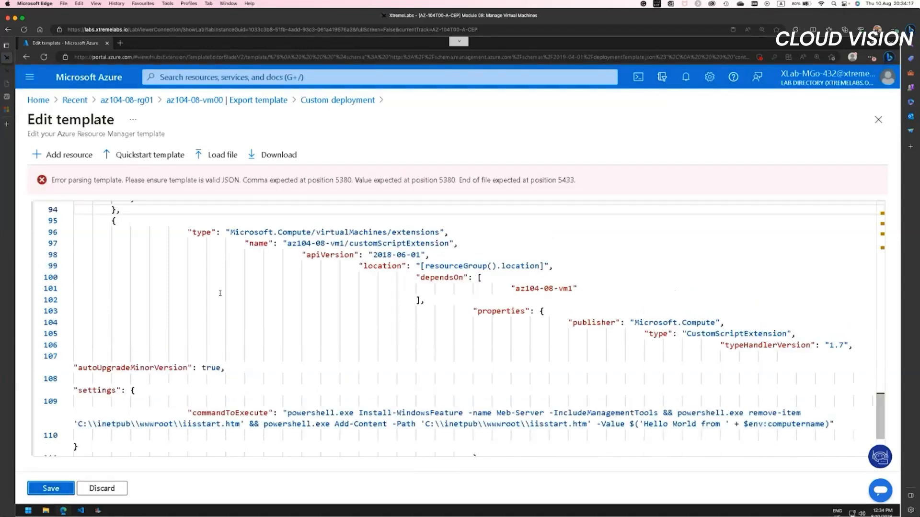
Step: Try to fix the JSON parsing error by adding a comma after the closing brace on line 113, and save the template
left_click(341, 181)
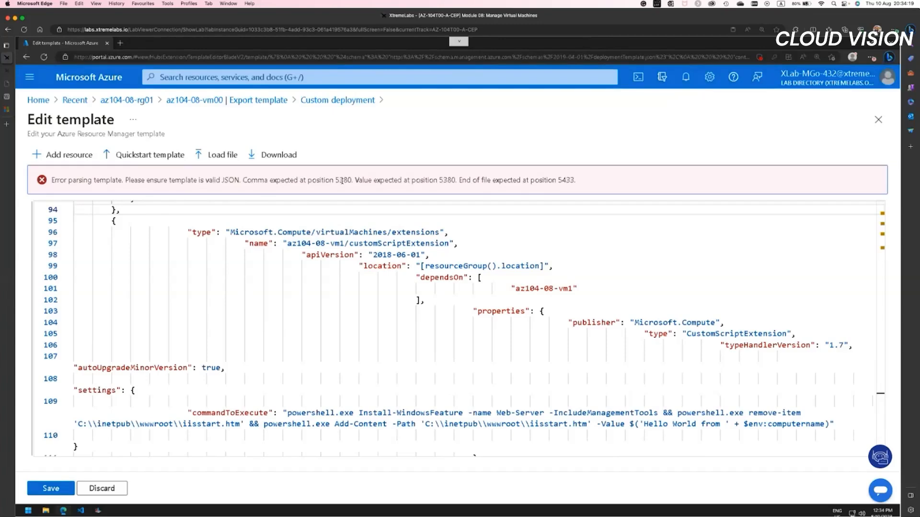
double_click(341, 181)
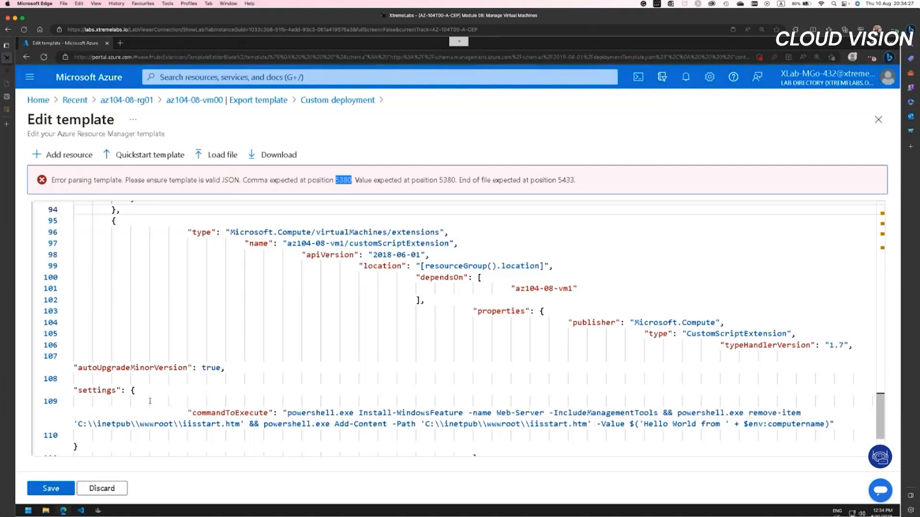
scroll(150, 402, "down", 3)
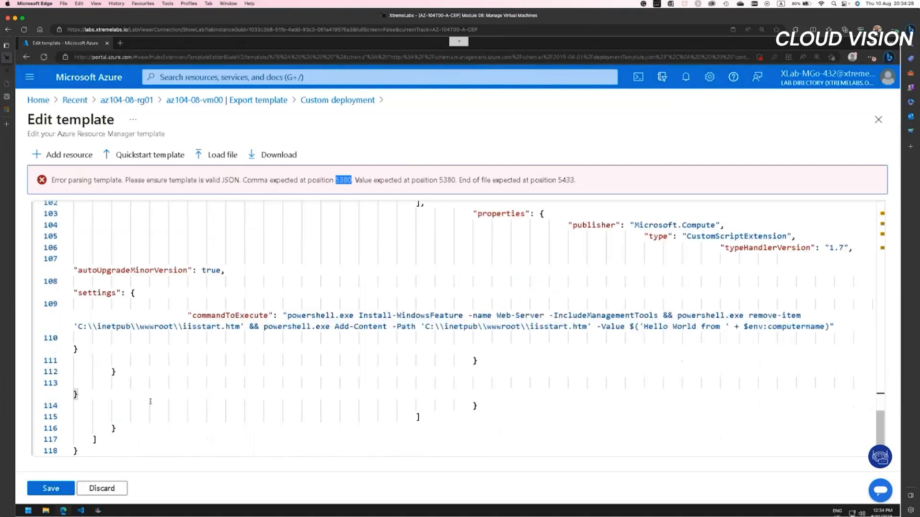
left_click(81, 396)
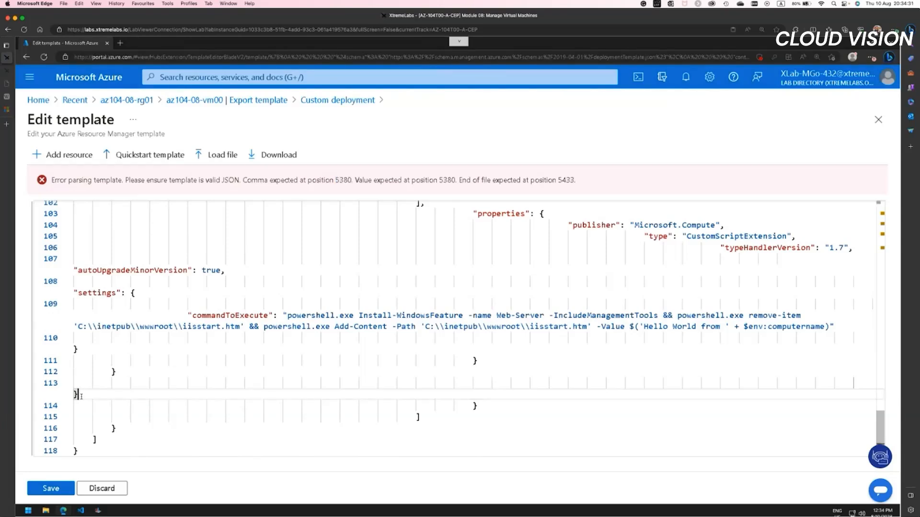
type(",")
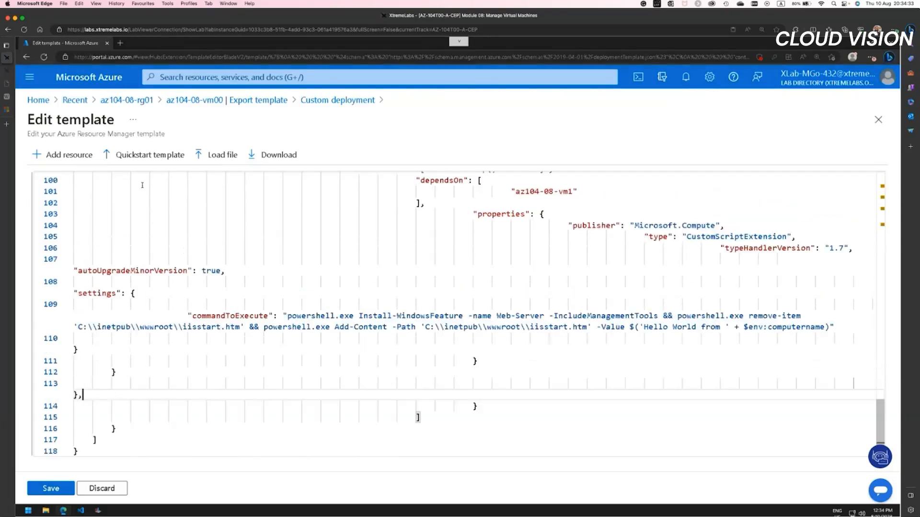
left_click(51, 488)
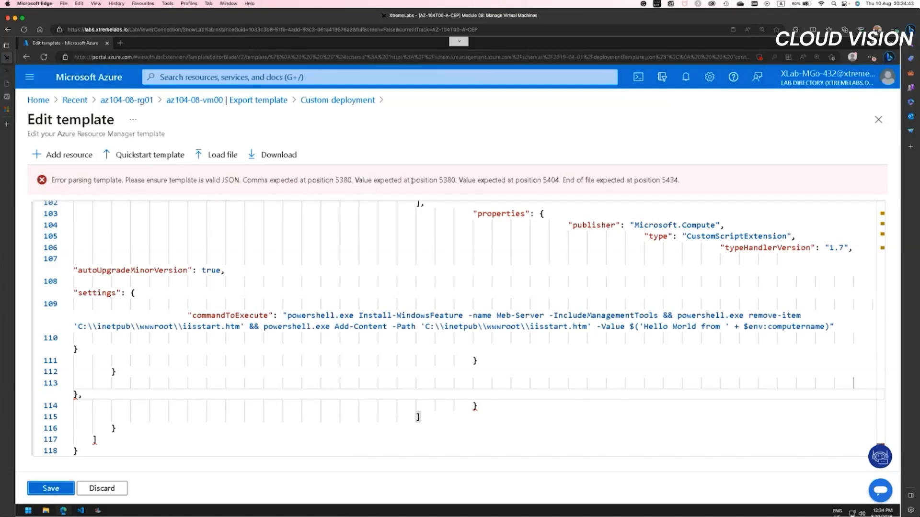
Step: Remove the comma after the brace on line 113, check the flagged syntax problem, and put the comma back
double_click(343, 180)
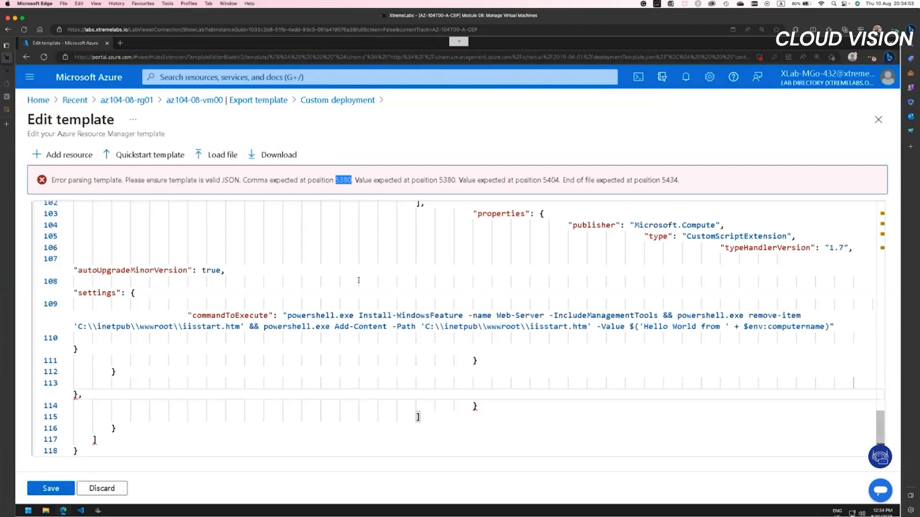
left_click(92, 395)
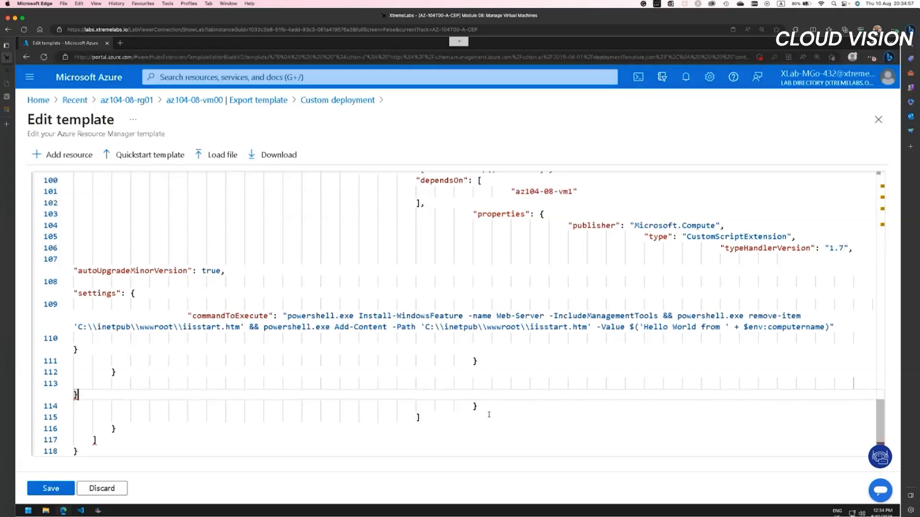
left_click(487, 409)
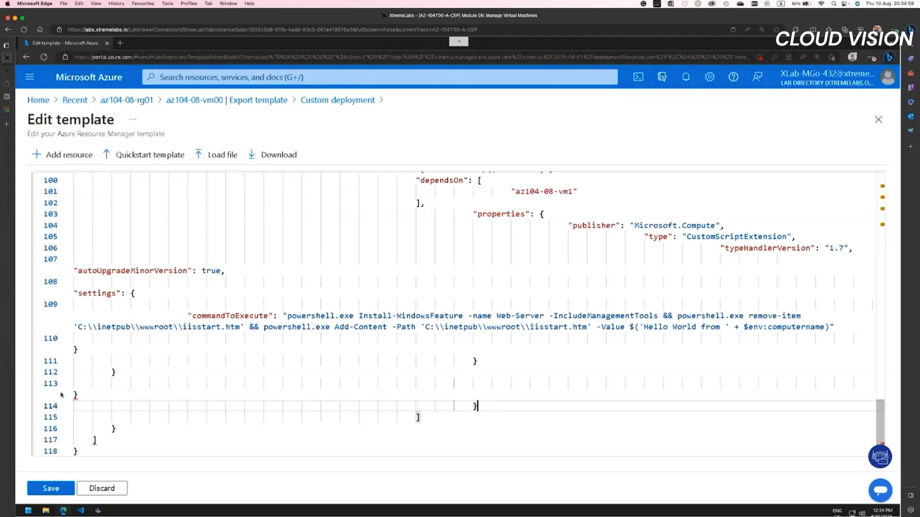
mouse_move(75, 396)
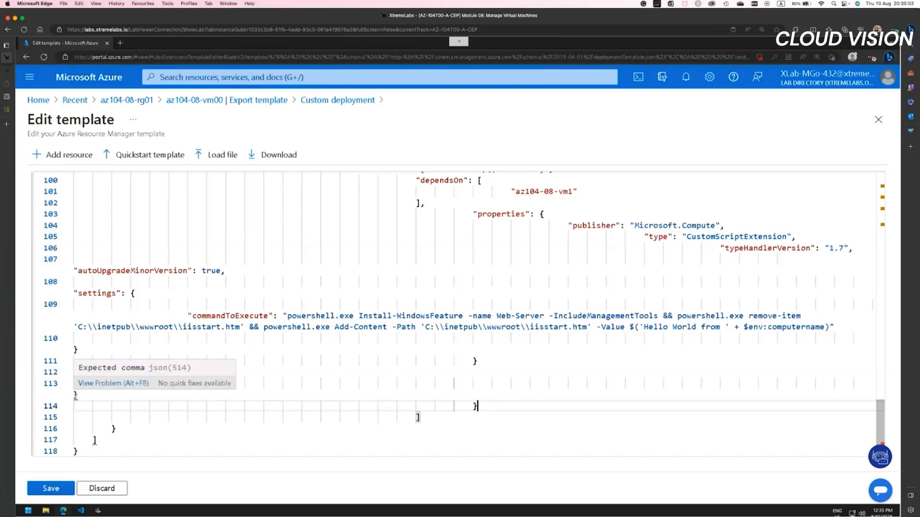
left_click(77, 396)
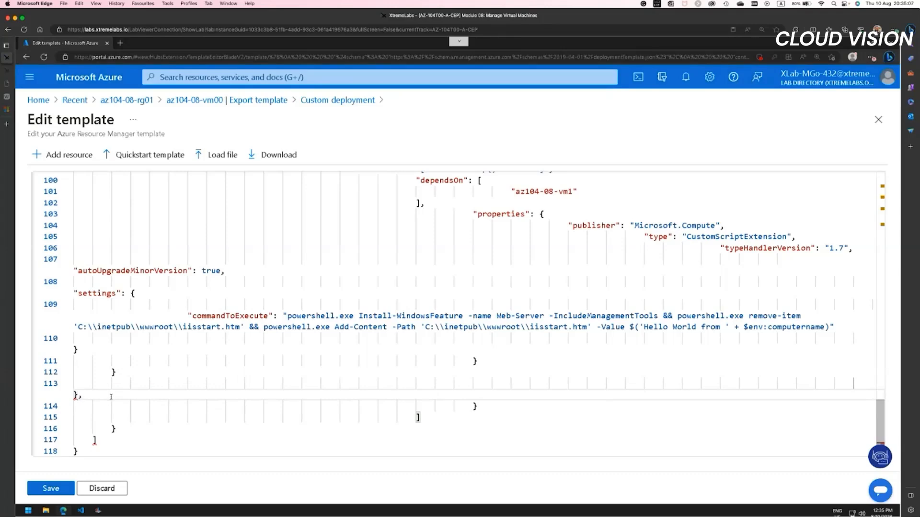
Step: Try removing the comma after the virtual machine block's closing brace on line 94, and save the template
scroll(110, 397, "up", 5)
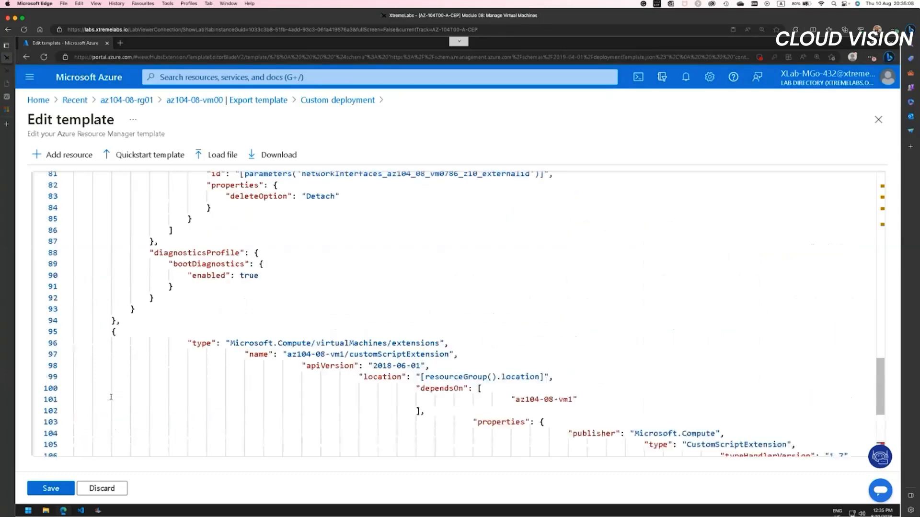
left_click(120, 322)
key("BackSpace")
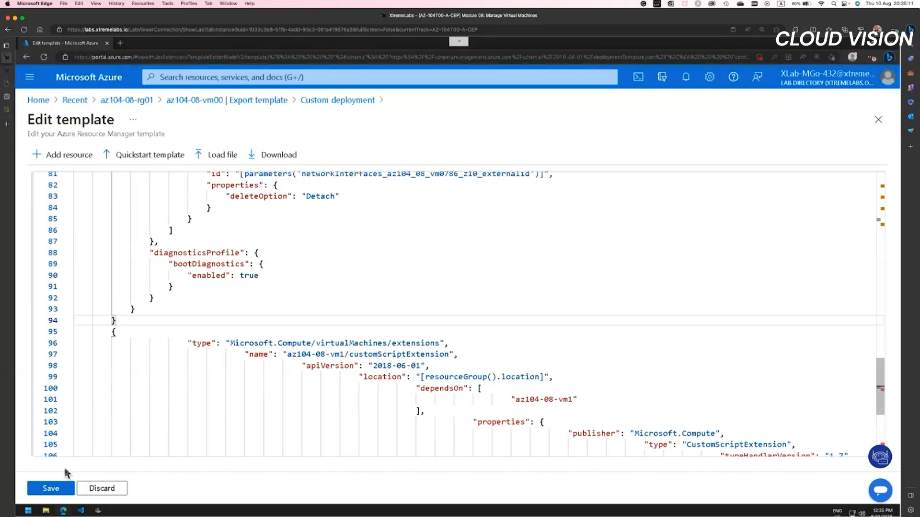
left_click(61, 490)
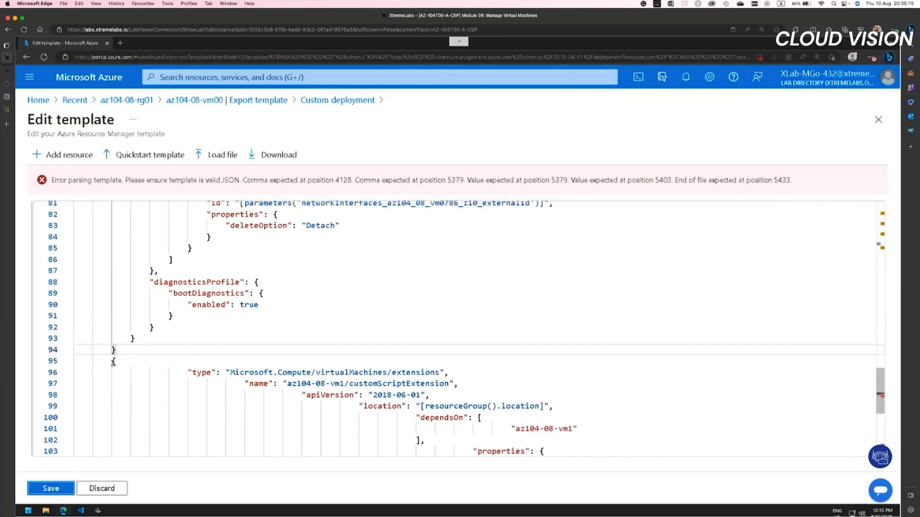
Step: Restore the comma after the virtual machine block's closing brace on line 94
mouse_move(114, 364)
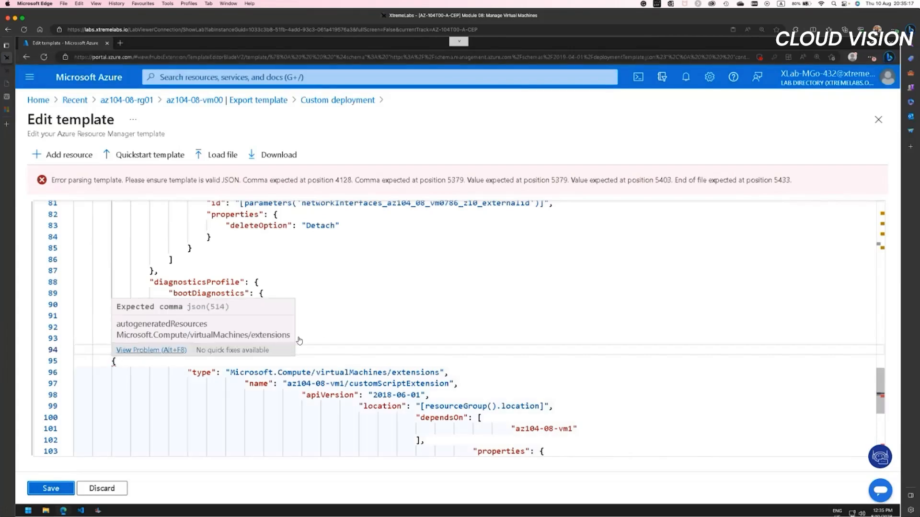
left_click(322, 340)
left_click(125, 351)
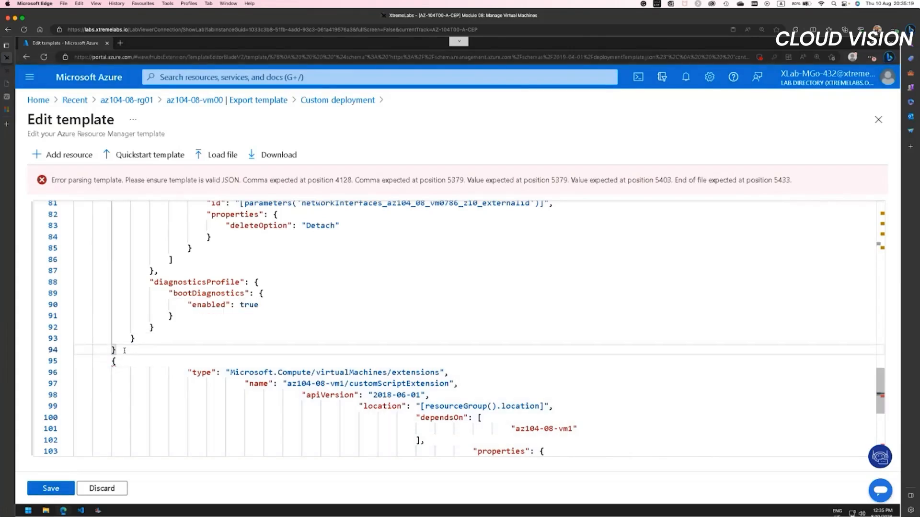
type(",")
Step: Try adding a comma after the closing brace on line 114, and save the template
scroll(405, 370, "down", 5)
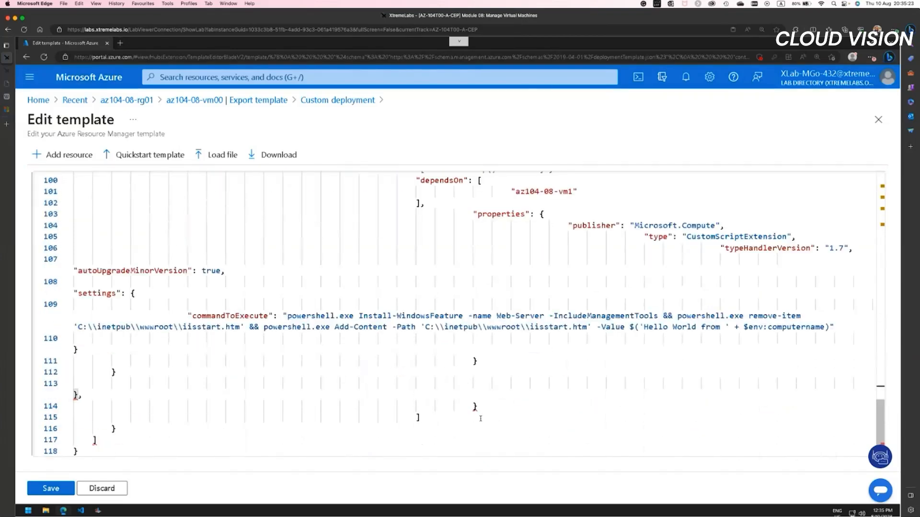
mouse_move(475, 408)
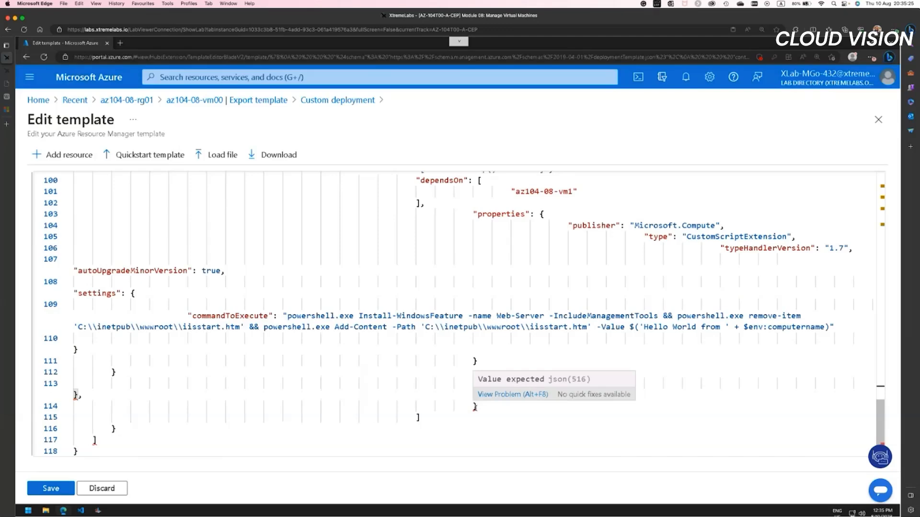
left_click(482, 407)
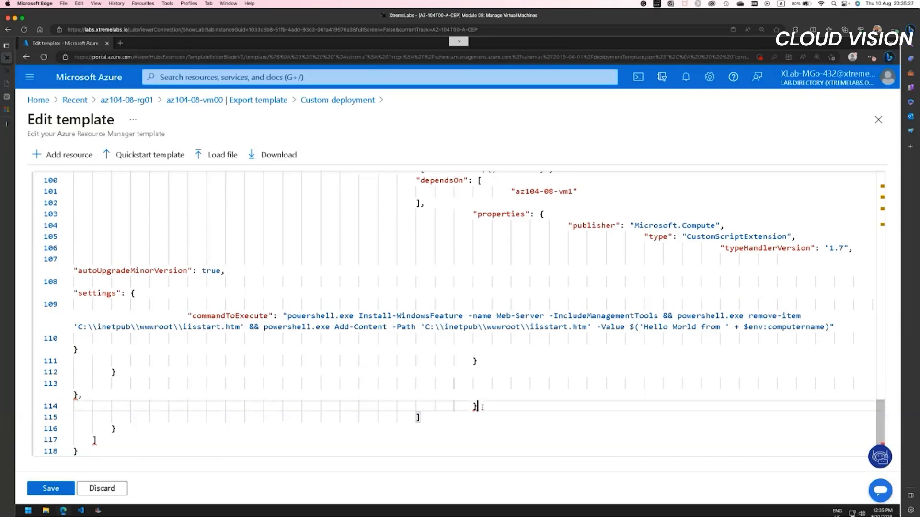
type(",")
left_click(54, 490)
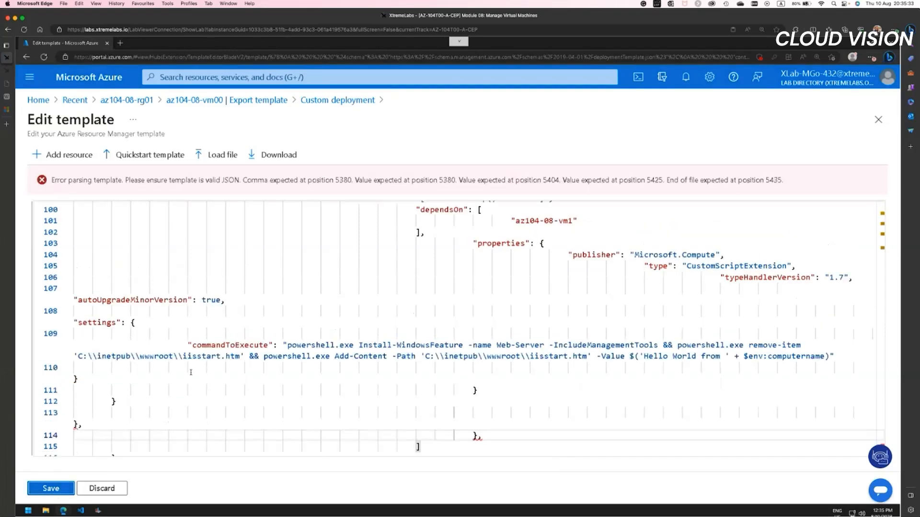
Step: Discard all the template edits and reopen the original template for editing
scroll(198, 393, "down", 1)
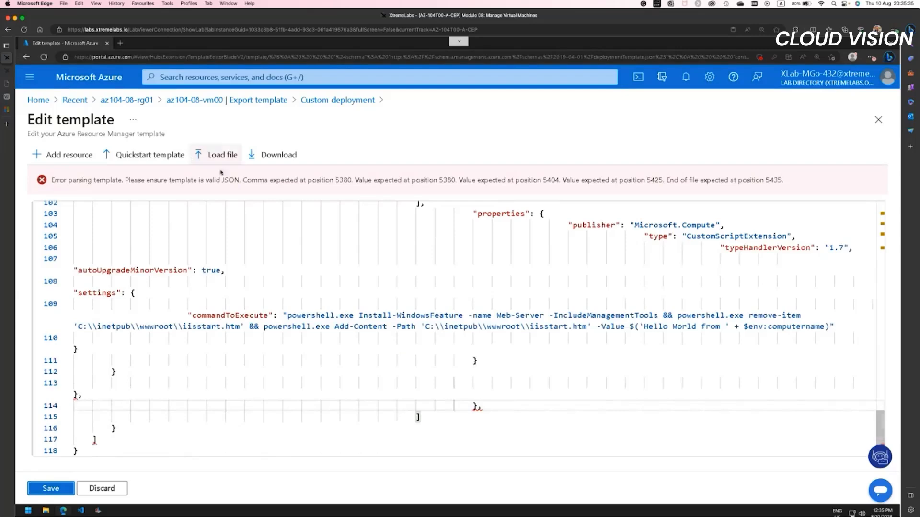
left_click(102, 488)
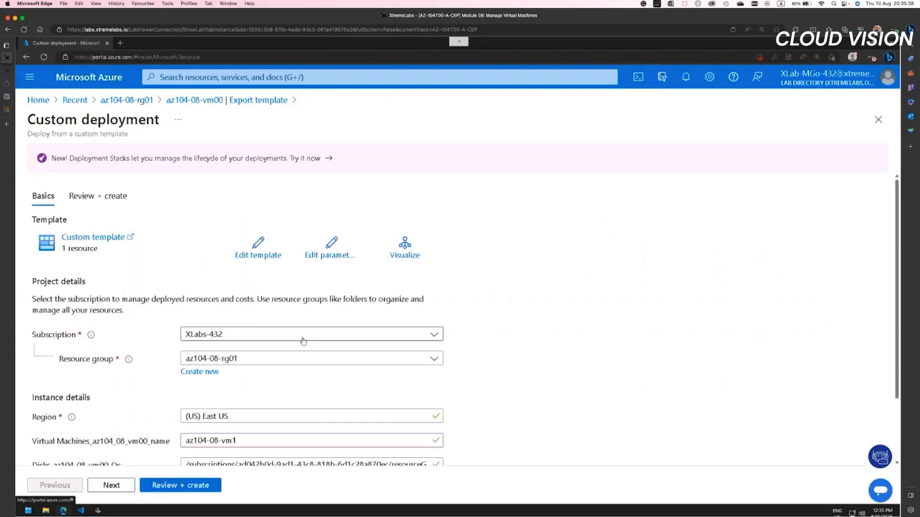
left_click(258, 247)
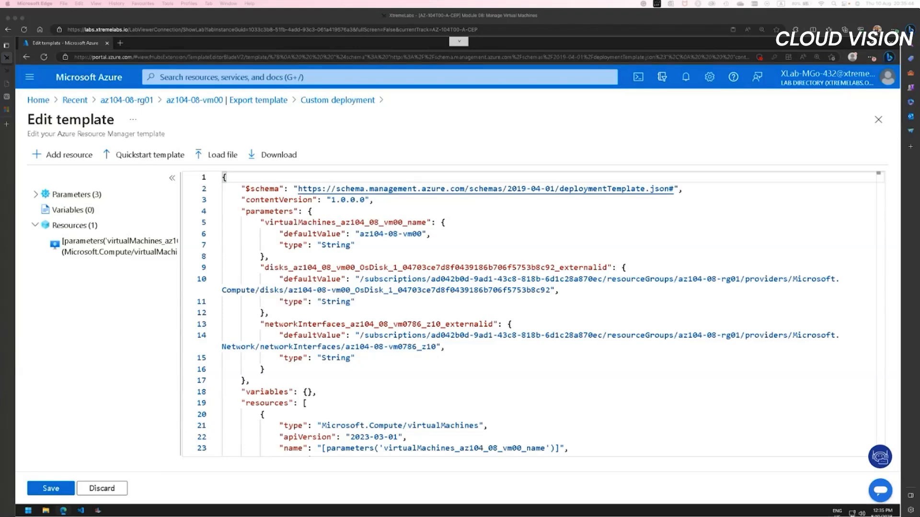
left_click(479, 120)
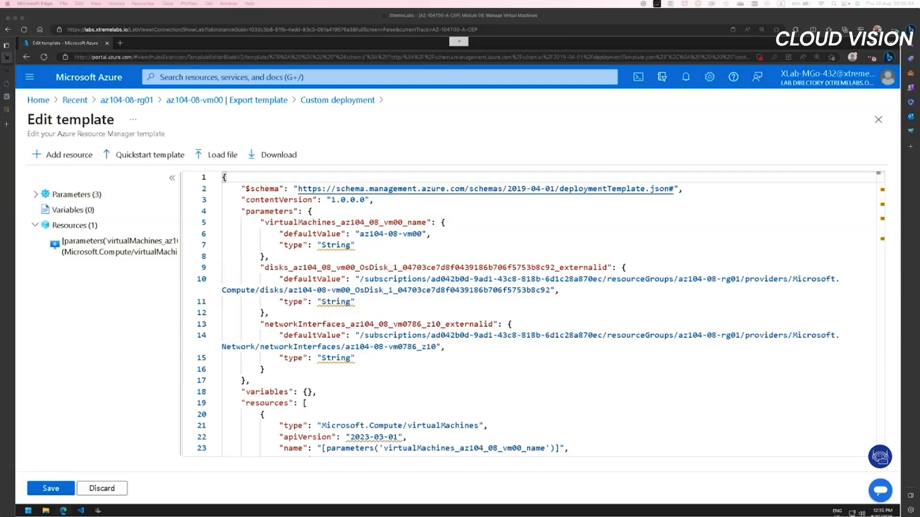
left_click(172, 178)
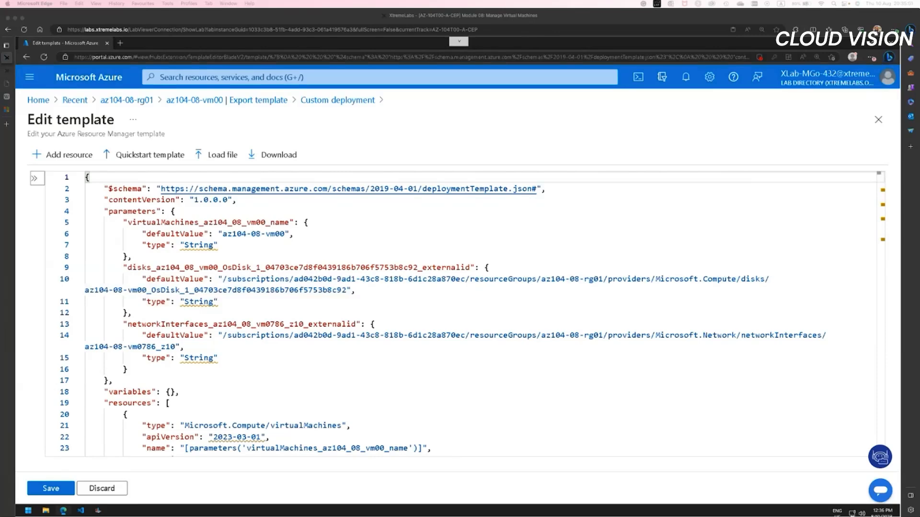
left_click(37, 178)
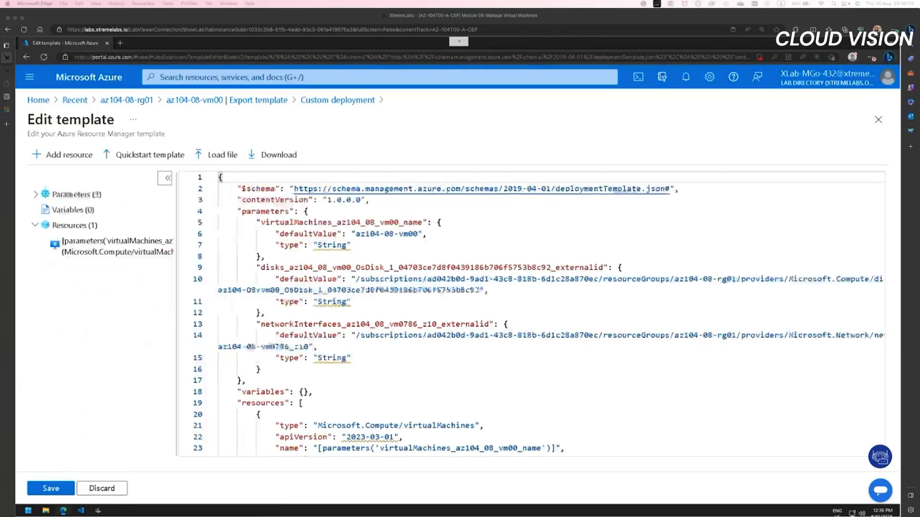
left_click(99, 488)
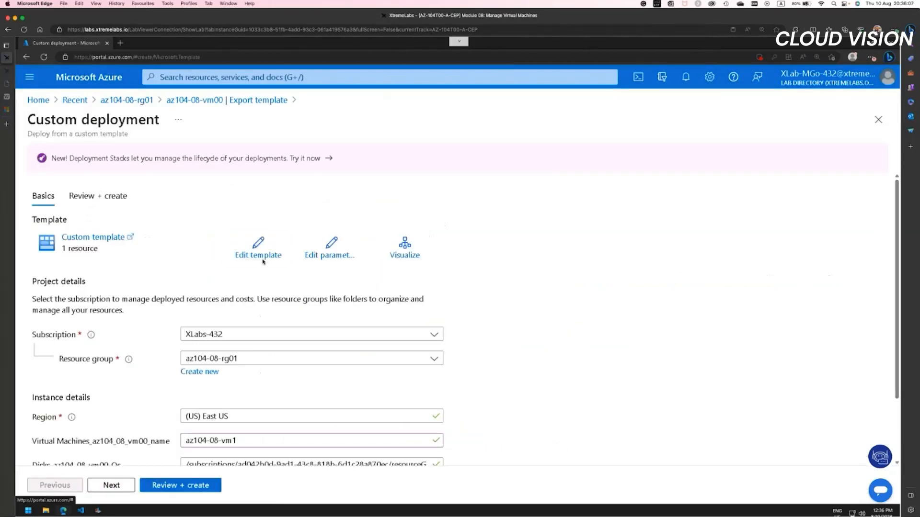
left_click(262, 258)
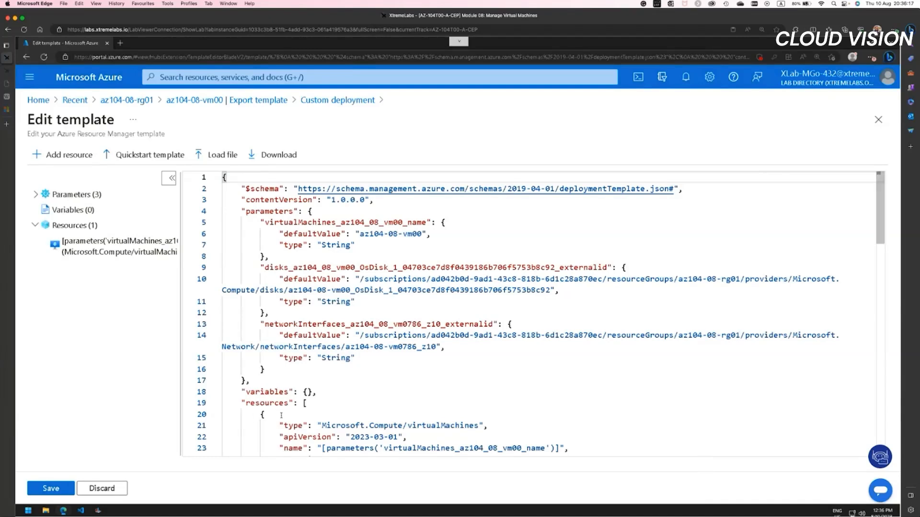
Step: Try to enter a location and dependsOn fragment after the resource's opening brace on line 20, then discard it and reopen the template
left_click(281, 415)
type(".location]\",")
key("Return")
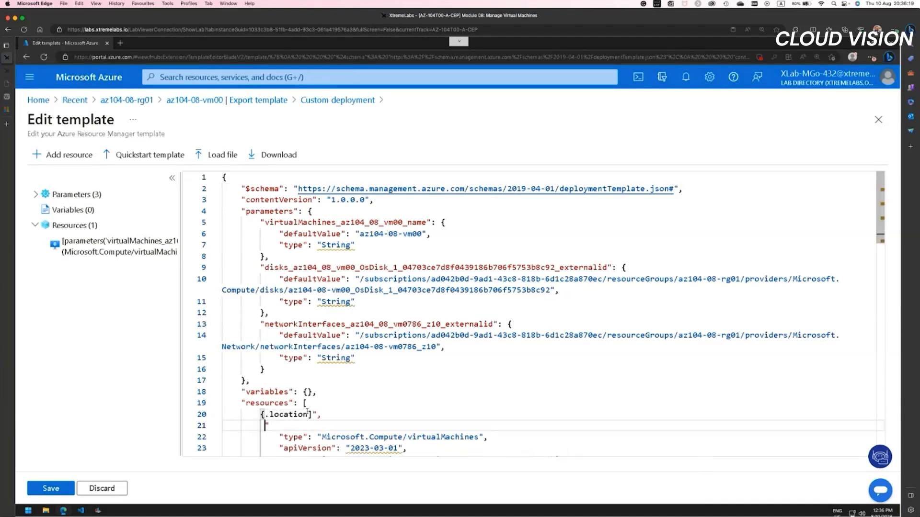
type("\"dependsO")
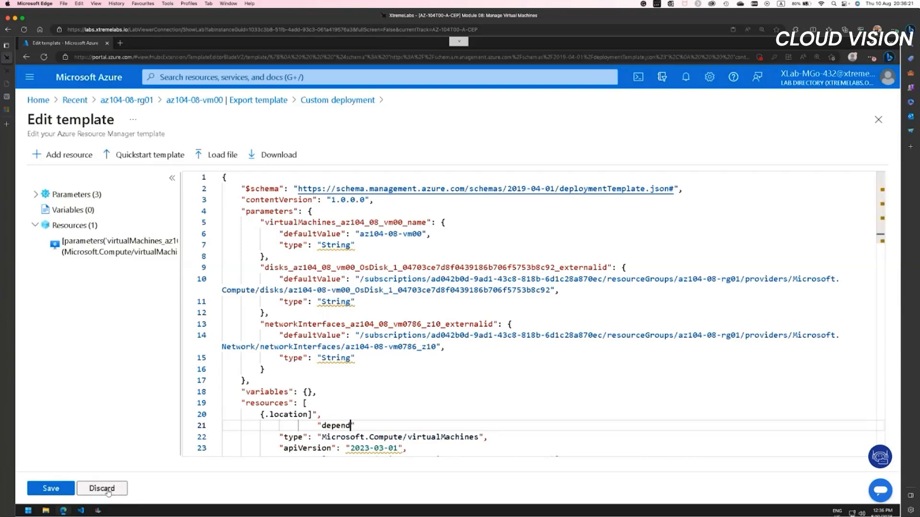
scroll(214, 223, "down", 2)
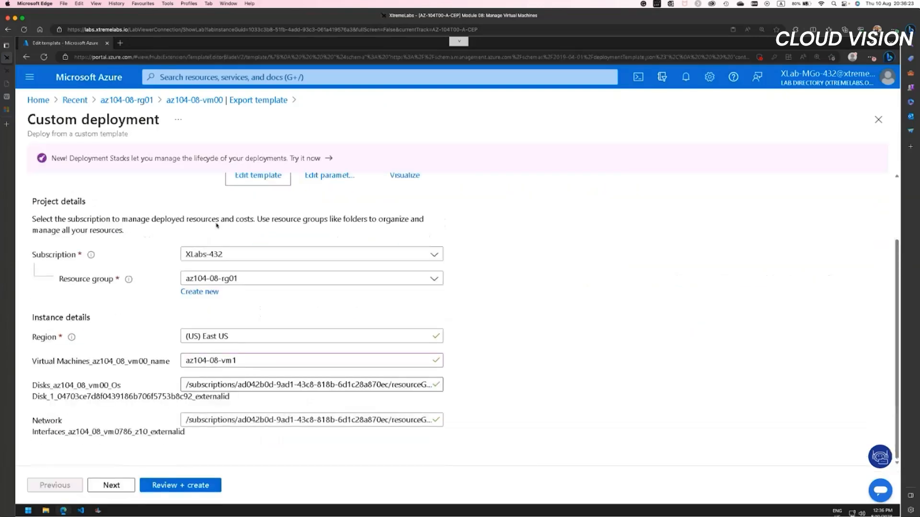
left_click(258, 176)
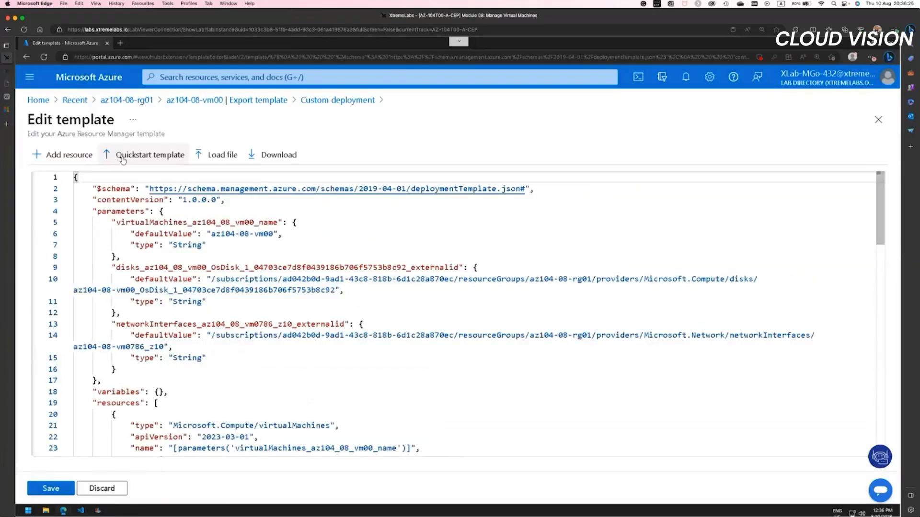
scroll(232, 374, "down", 3)
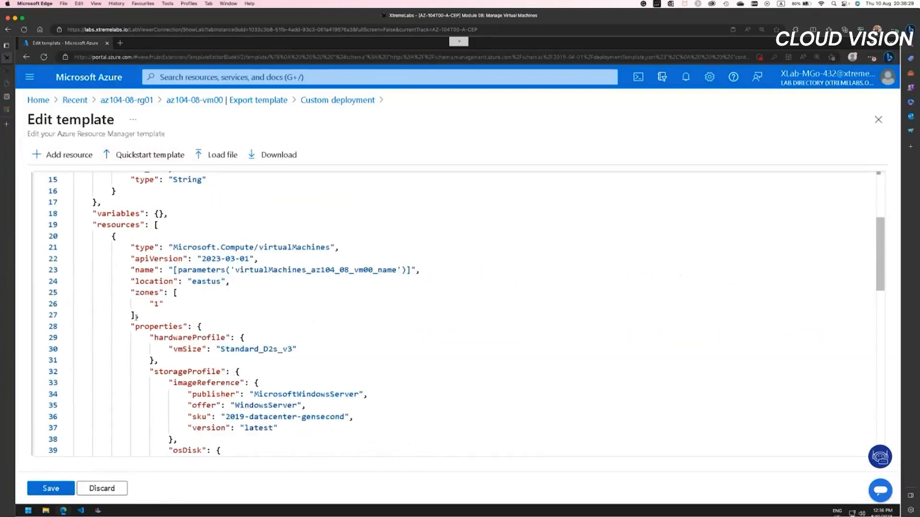
left_click(103, 488)
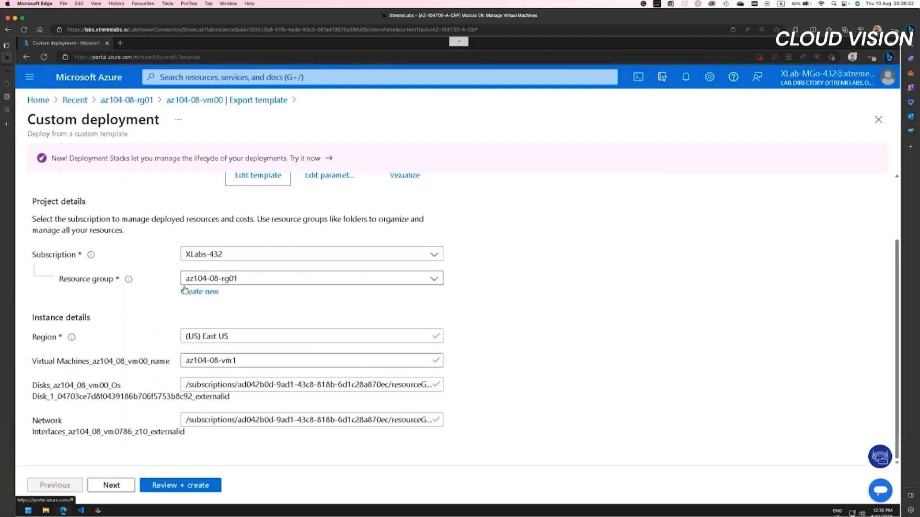
left_click(267, 177)
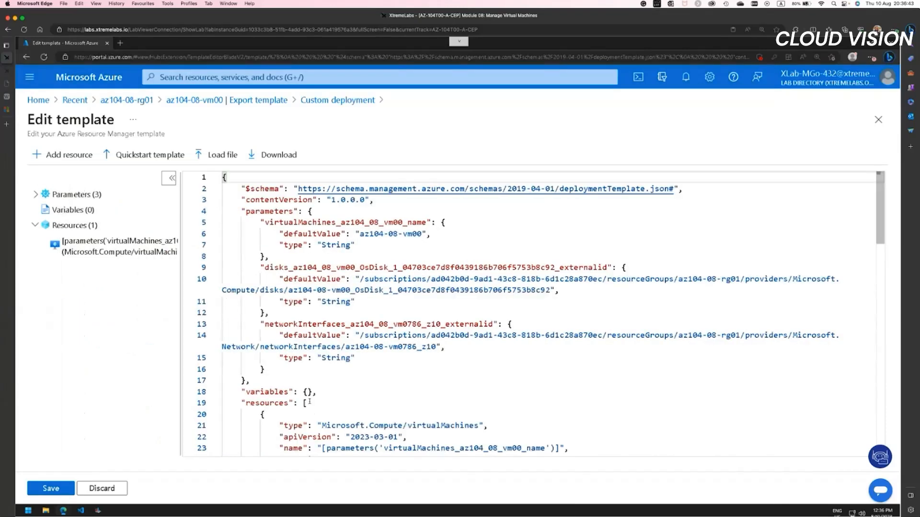
Step: Try to enter a version 1.7, autoUpgradeMinorVersion and settings fragment after the resources bracket on line 19, then discard it and reopen the template
left_click(348, 404)
type("\": \"1.7\",")
key("Return")
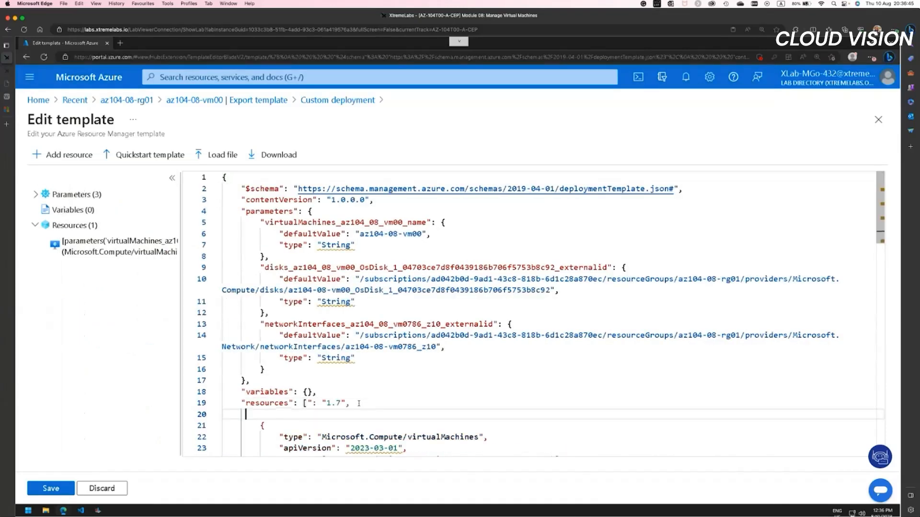
type("\"autoU")
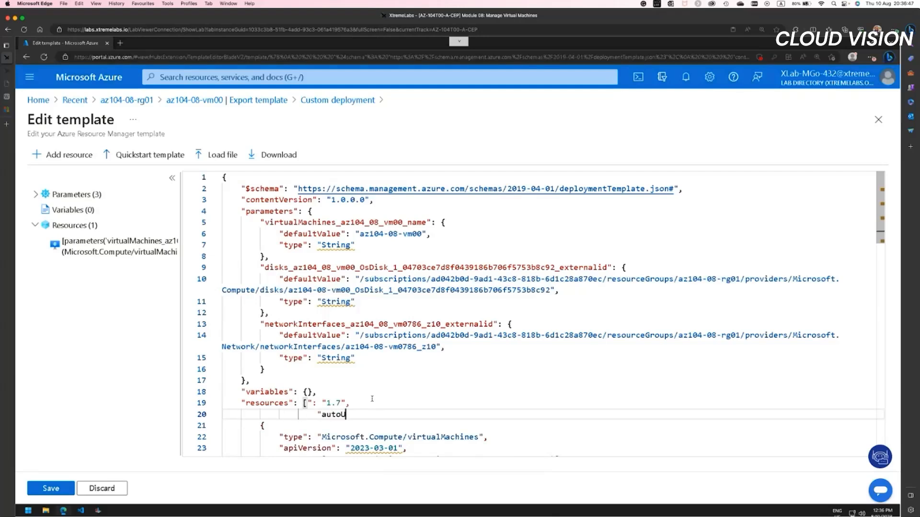
type("pgradeMinorVersion\": true,")
key("Return")
type("\"se")
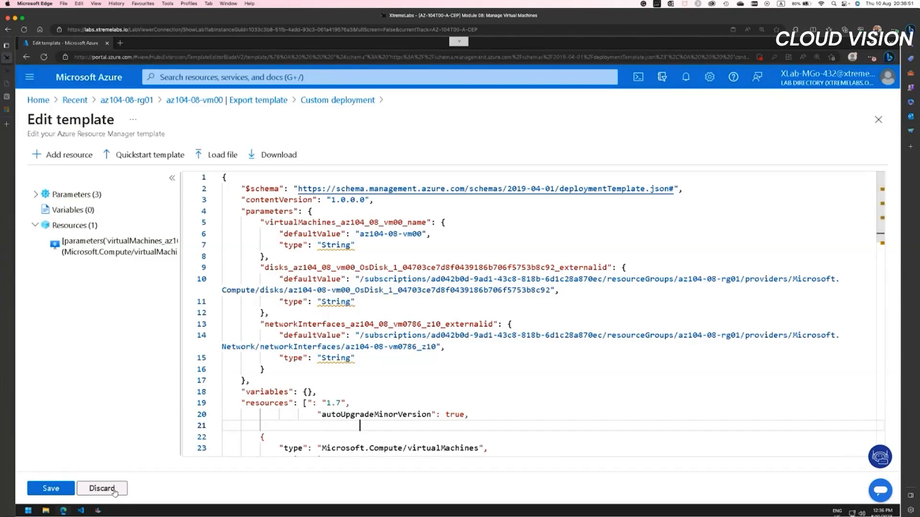
type("tti")
left_click(284, 433)
type("ngs\": {")
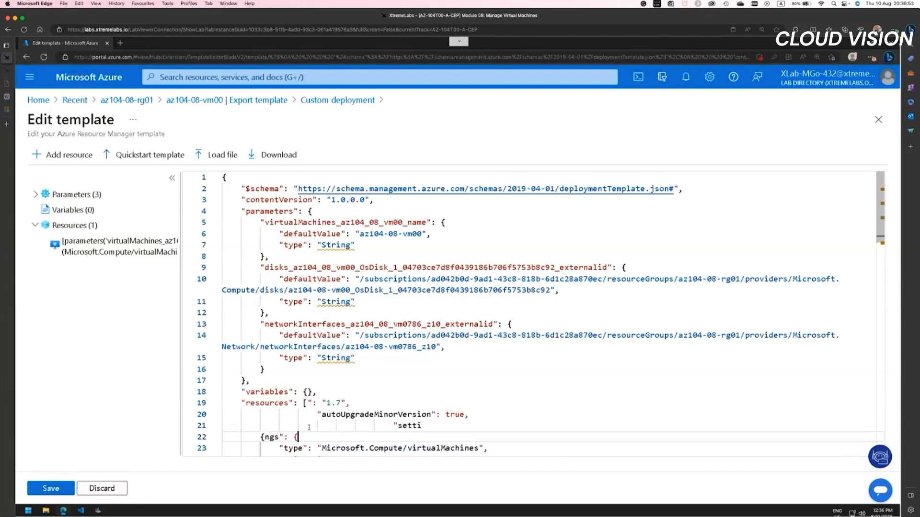
key("Return")
left_click(97, 488)
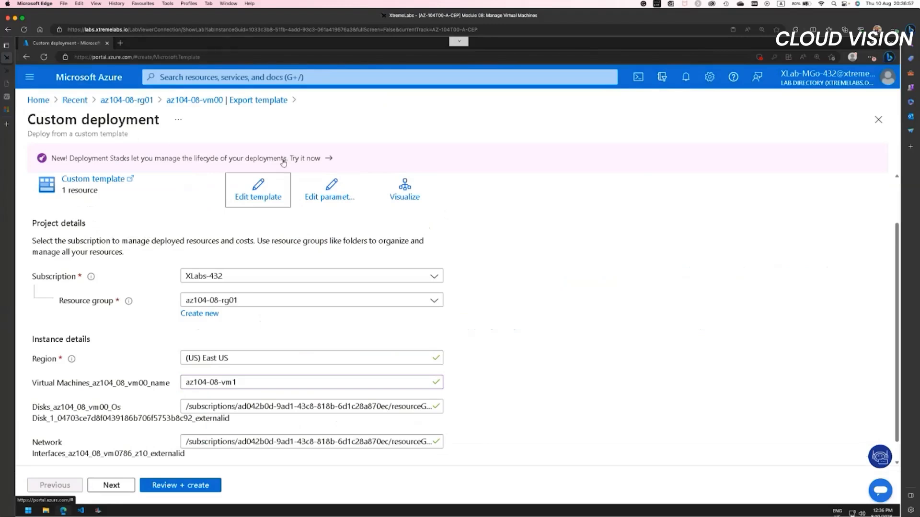
scroll(330, 210, "down", 1)
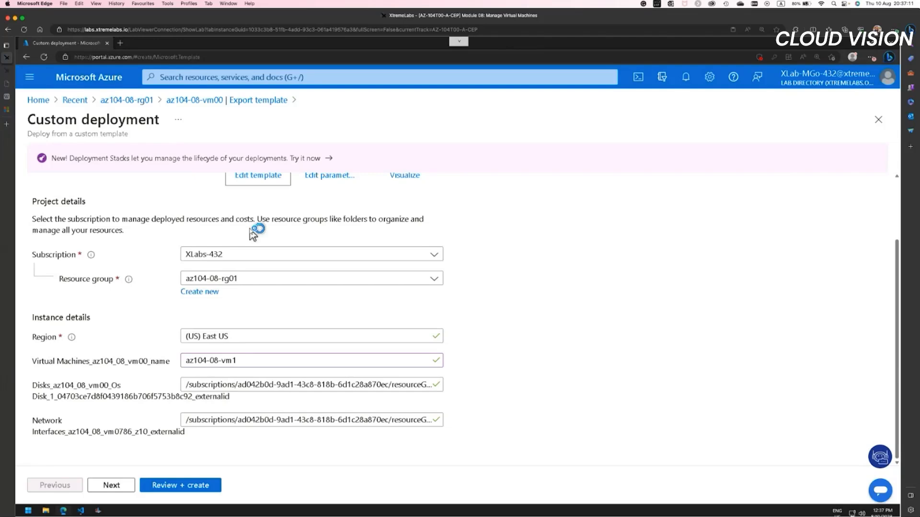
left_click(269, 180)
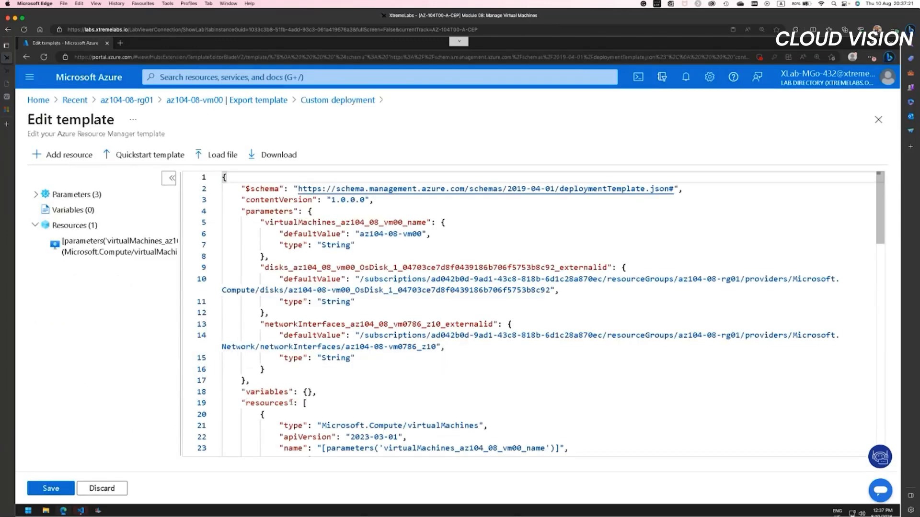
Step: Try to replace the resources line with the 'Hello World from ' + $env:computername command ending and closing braces, then leave and reopen the template
left_click_drag(307, 403, 245, 403)
type("'Hello World f")
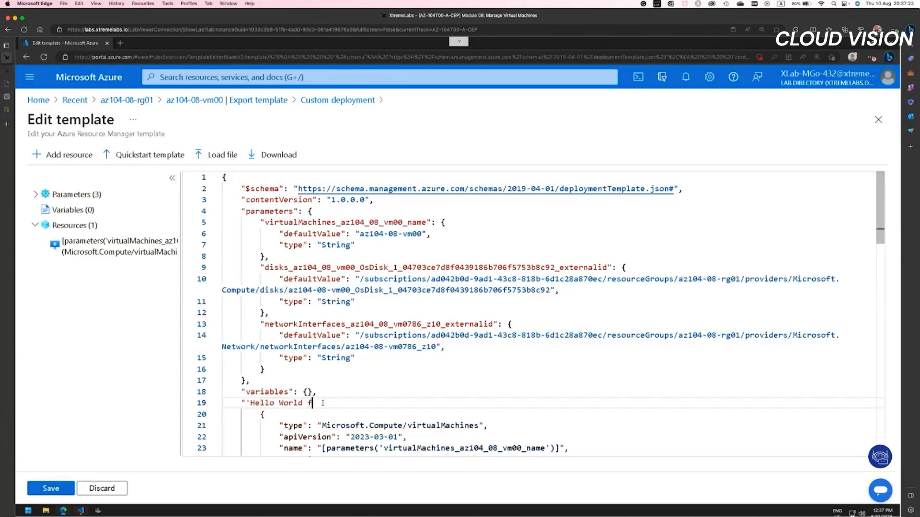
type("rom ' + $env:computername")
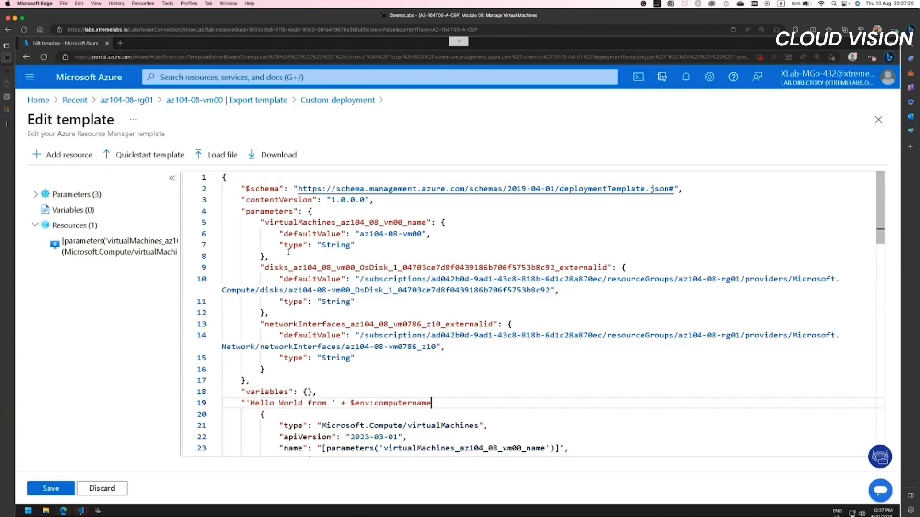
type(")\"")
key("Return")
type("}")
key("Return")
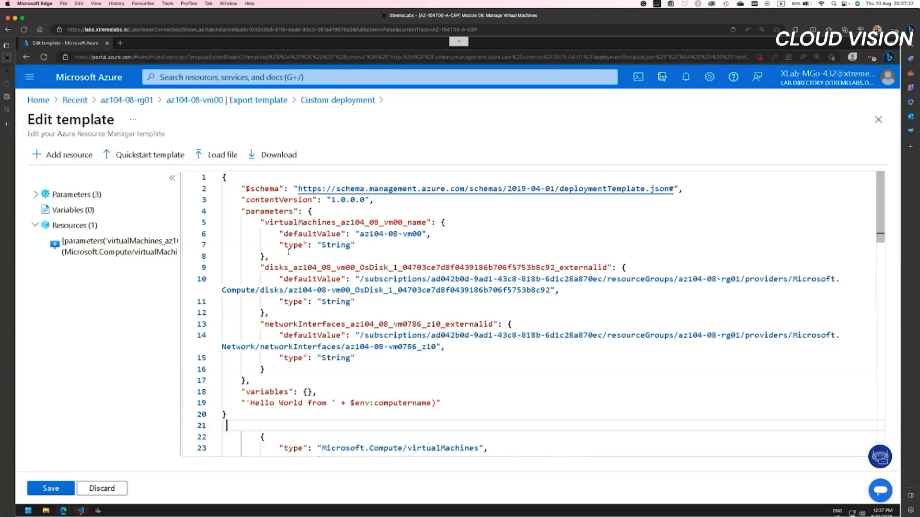
type("}")
key("Return")
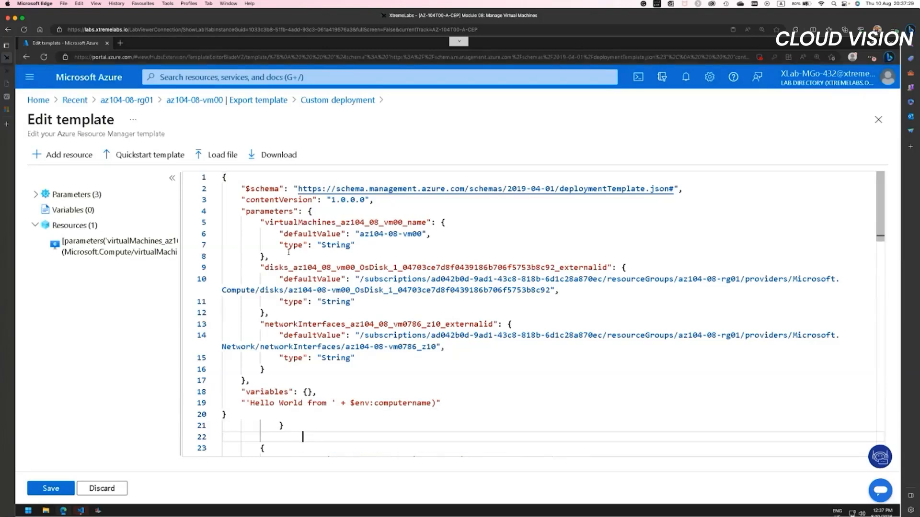
type("},")
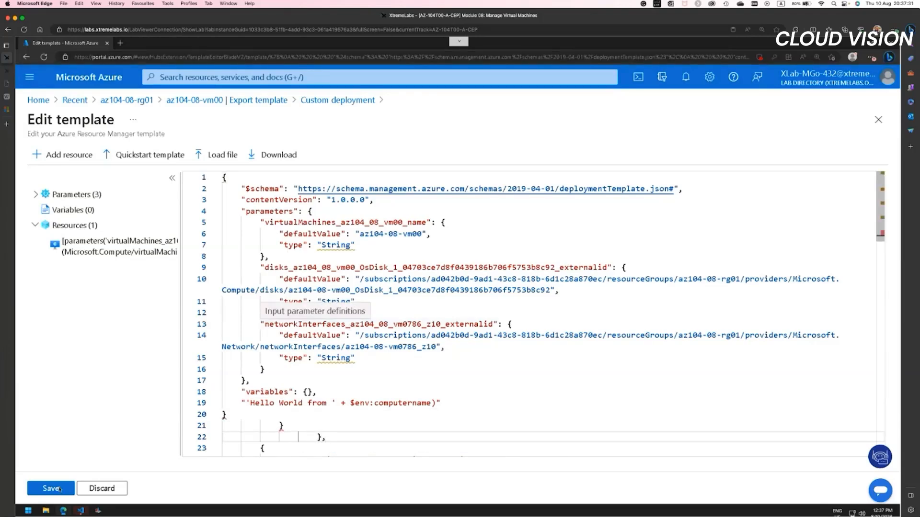
left_click(60, 489)
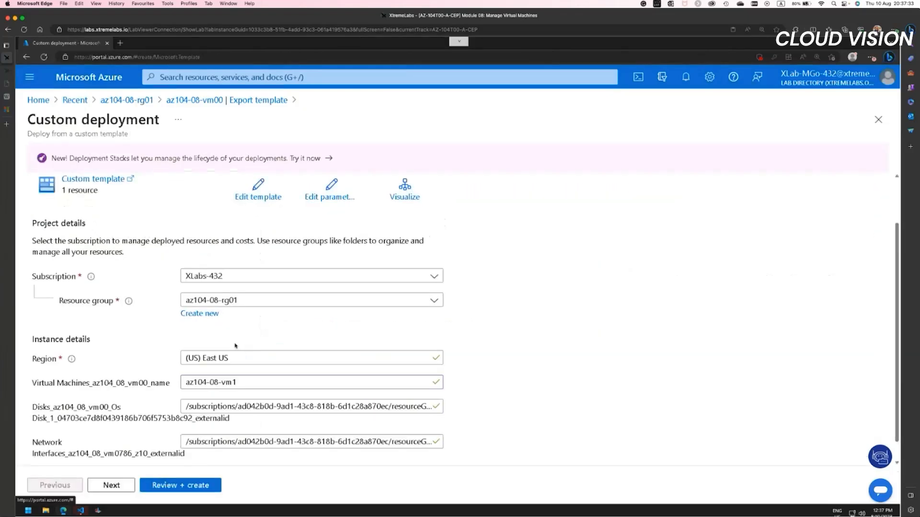
left_click(257, 189)
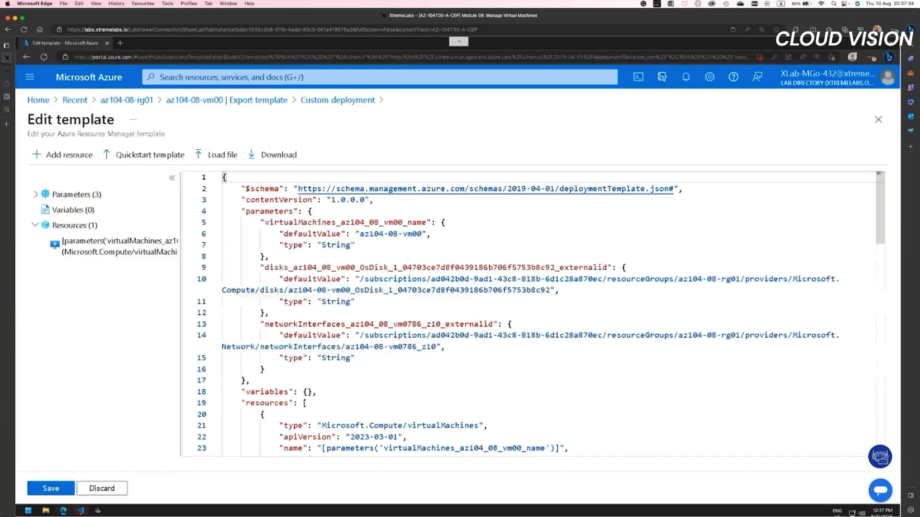
Step: Paste the az104-08-vm1/customScriptExtension resource block, including the Web-Server install command, at the start of the resources array and save the template
left_click(320, 403)
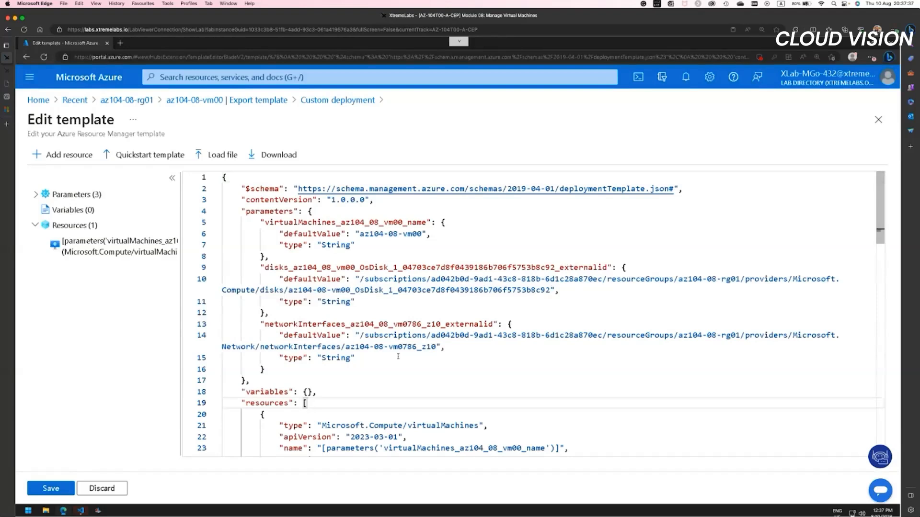
key("Return")
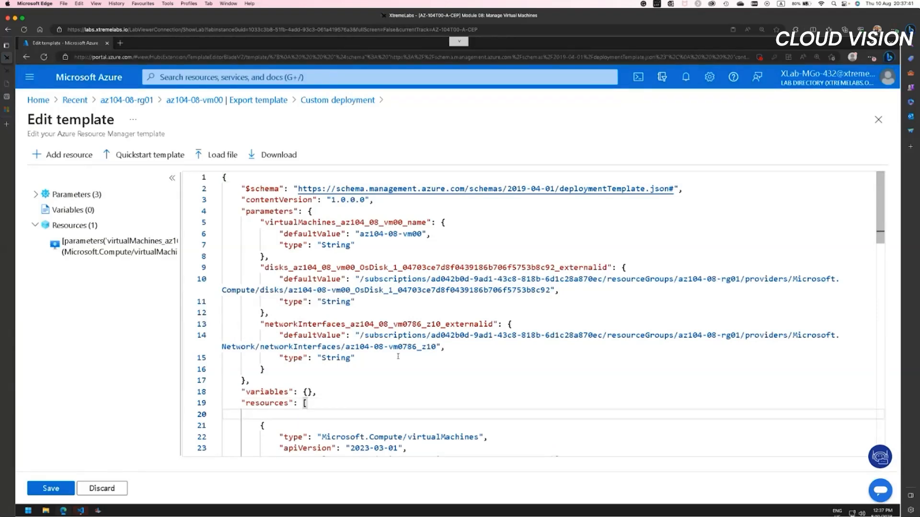
type("{ \"type\": \"Microsoft.Compute/virtualMachines/extensions\", \"name\": \"az104-08-vm1/customScriptExtension\", \"apiVersion\": \"2018-06-01\", \"location\": \"[resourceGroup().location]\", \"dependsOn\": [ \"az104-08-vm1\" ], \"properties\": { \"publisher\": \"Microsoft.Compute\", \"type\": \"CustomScriptExtension\", \"typeHandlerVersion\": \"1.7\", \"autoUpgradeMinorVersion\": true, \"settings\": { \"commandToExecute\": \"powershell.exe Install-WindowsFeature -name Web-Server -IncludeManagementTools && powershell.exe remove-item 'C:\\\\inetpub\\\\wwwroot\\\\iisstart.htm' && powershell.exe Add-Content -Path 'C:\\\\inetpub\\\\wwwroot\\\\iisstart.htm' -Value $('Hello World from ' + $env:computername)\" } } },")
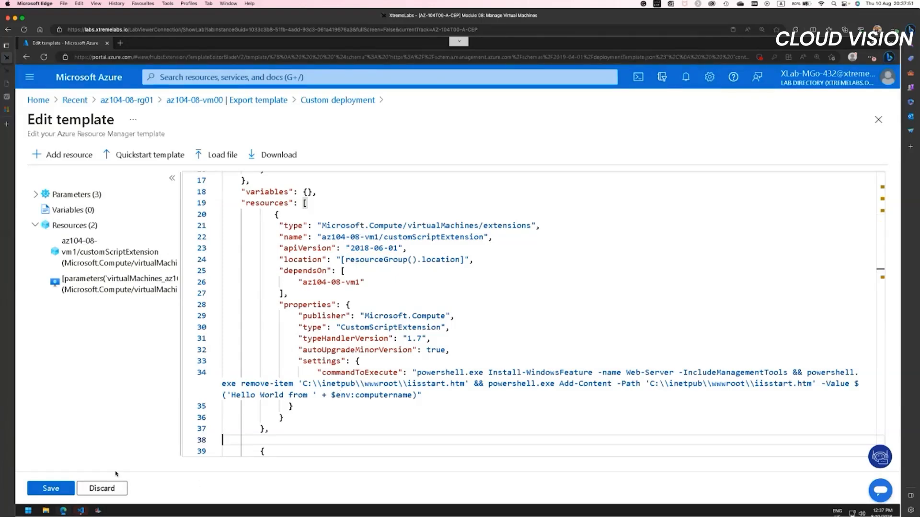
key("BackSpace")
left_click(48, 491)
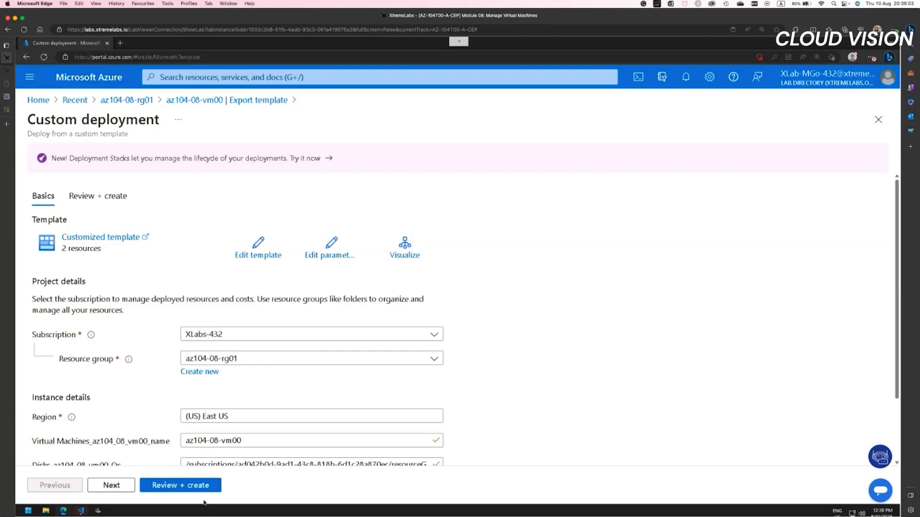
Step: Validate the custom deployment, examine its error details, and return to the az104-08-rg01 resource group
left_click(179, 487)
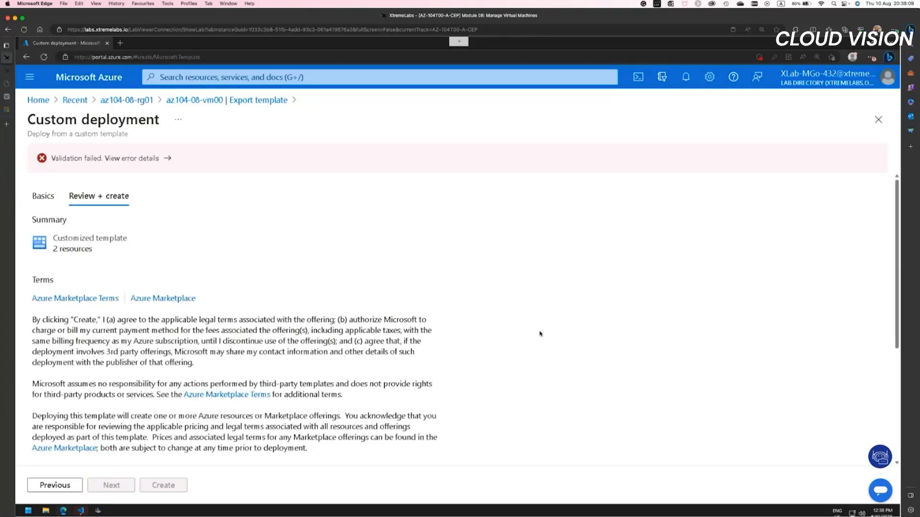
left_click(151, 160)
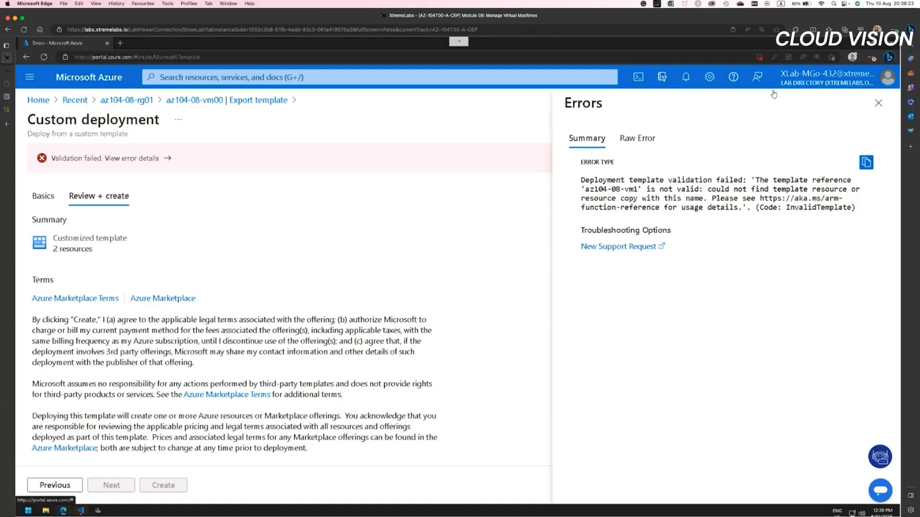
left_click(880, 103)
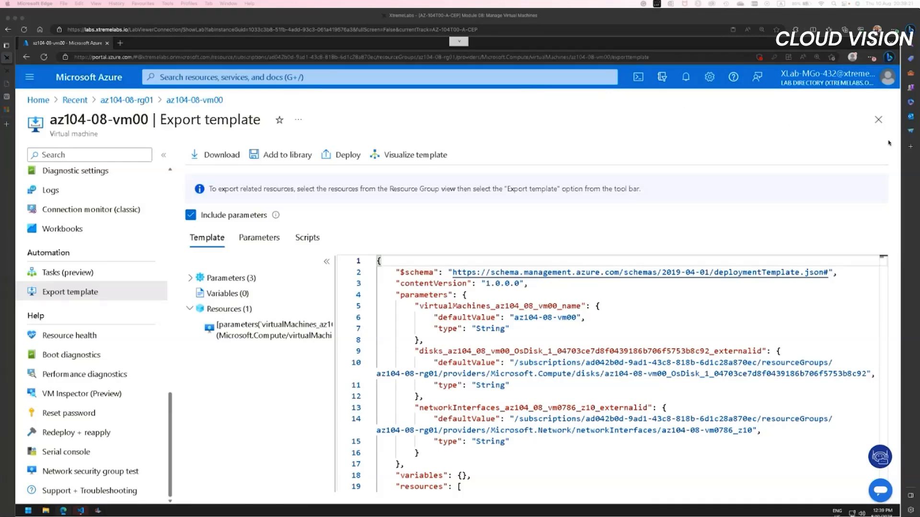
left_click(878, 120)
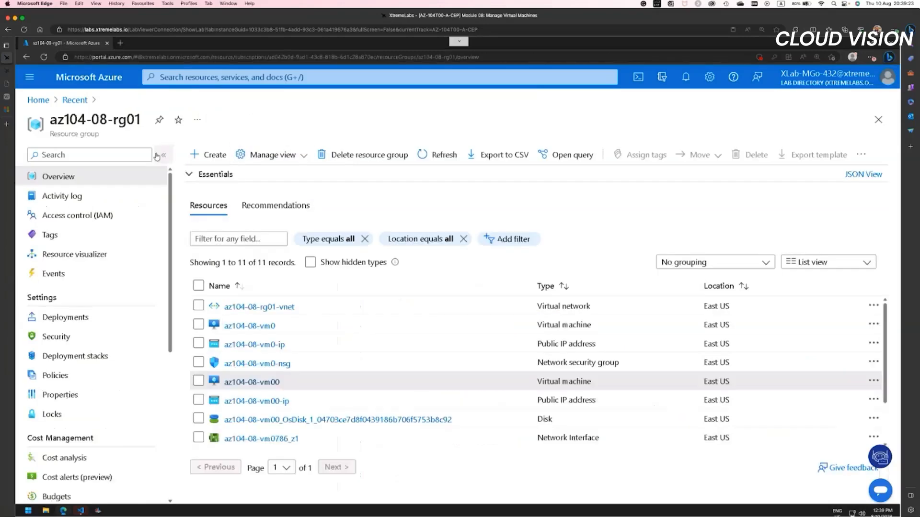
Step: Search the portal for the Virtual machine scale sets service and start creating a new scale set
left_click(187, 77)
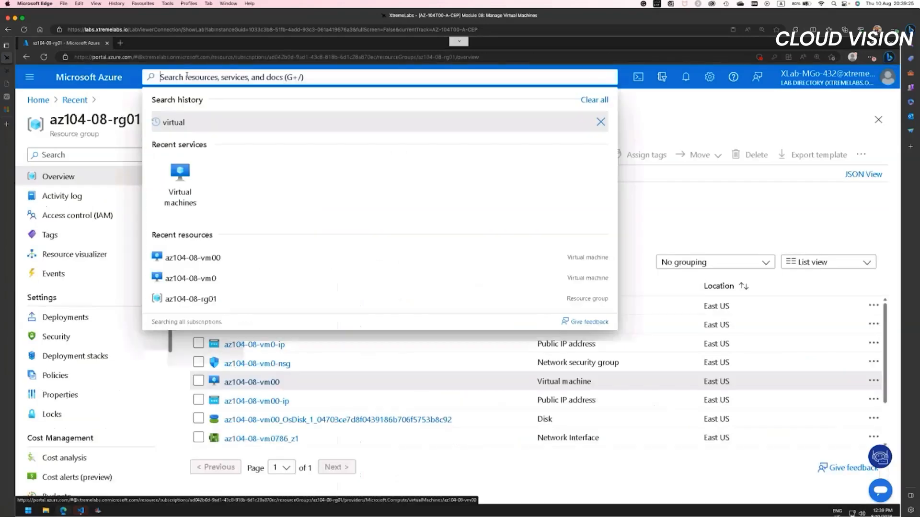
type("V")
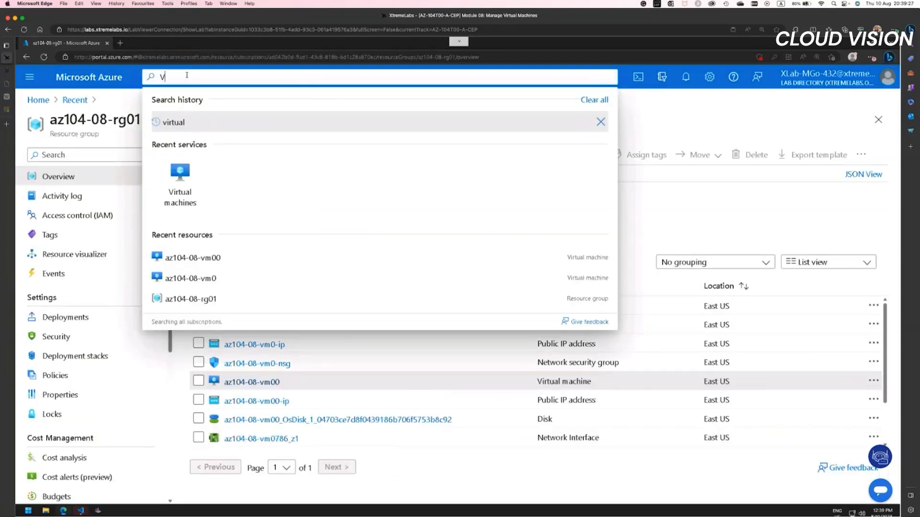
type("irstua")
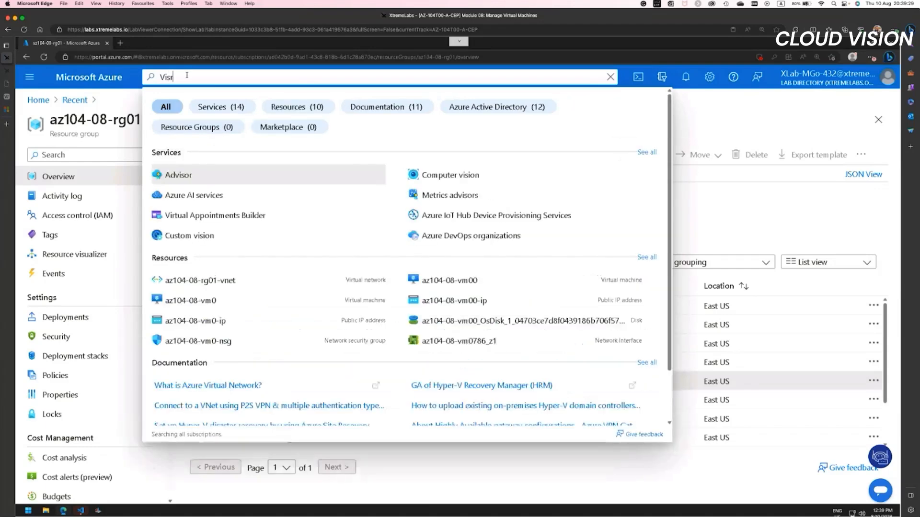
type("l Machine")
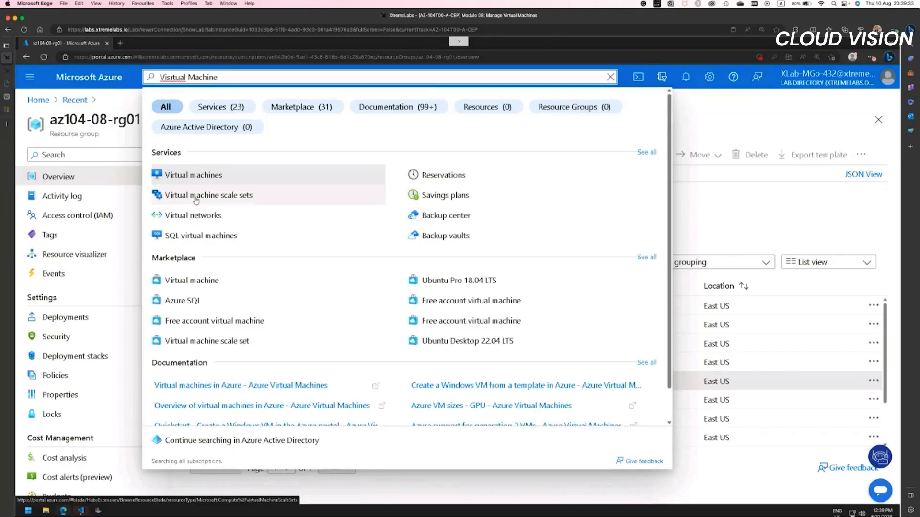
left_click(196, 196)
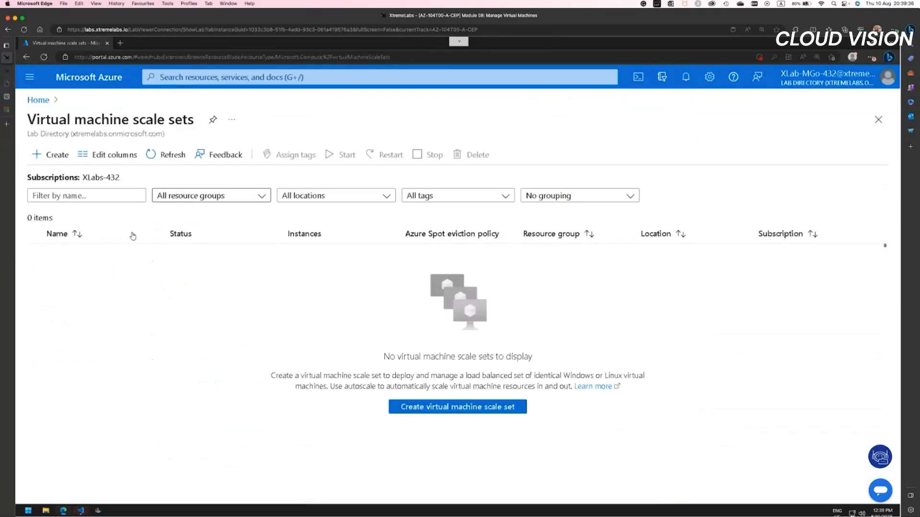
left_click(58, 155)
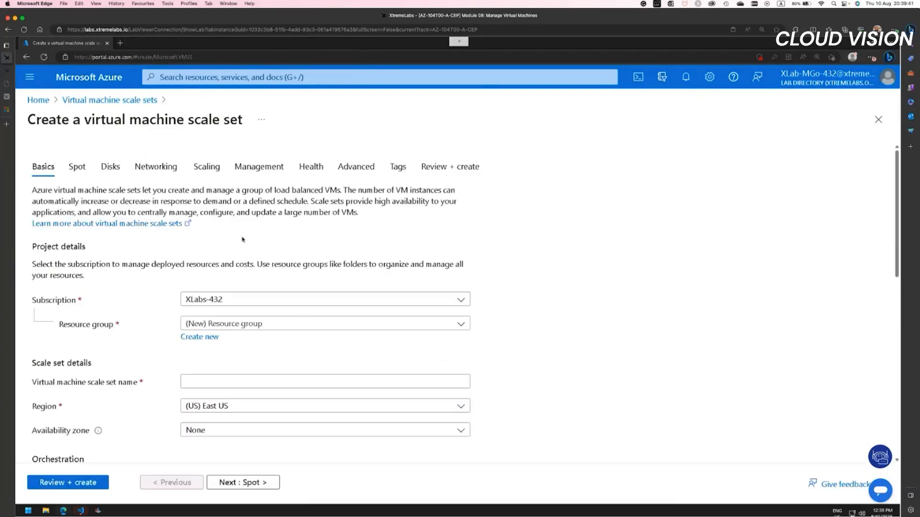
Step: Examine the new scale set's basic settings, from project details and orchestration mode to image, size and administrator account
scroll(138, 309, "down", 10)
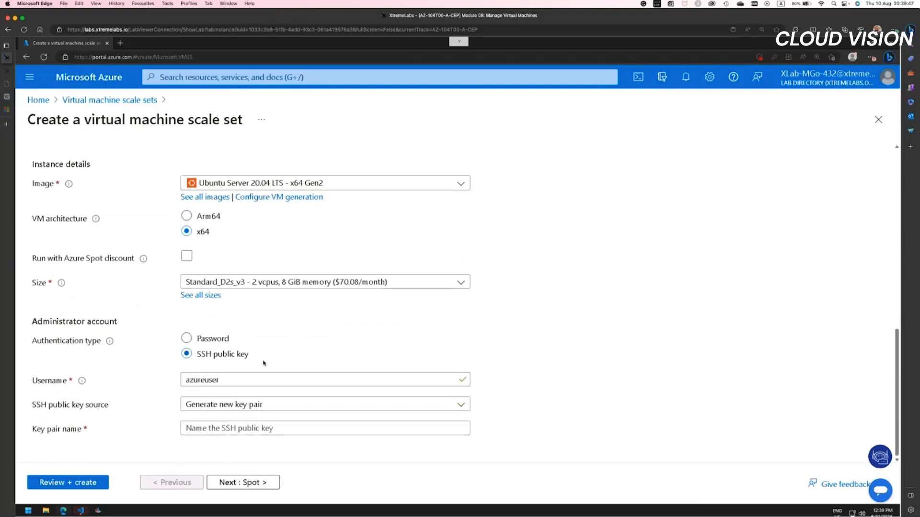
scroll(263, 363, "up", 10)
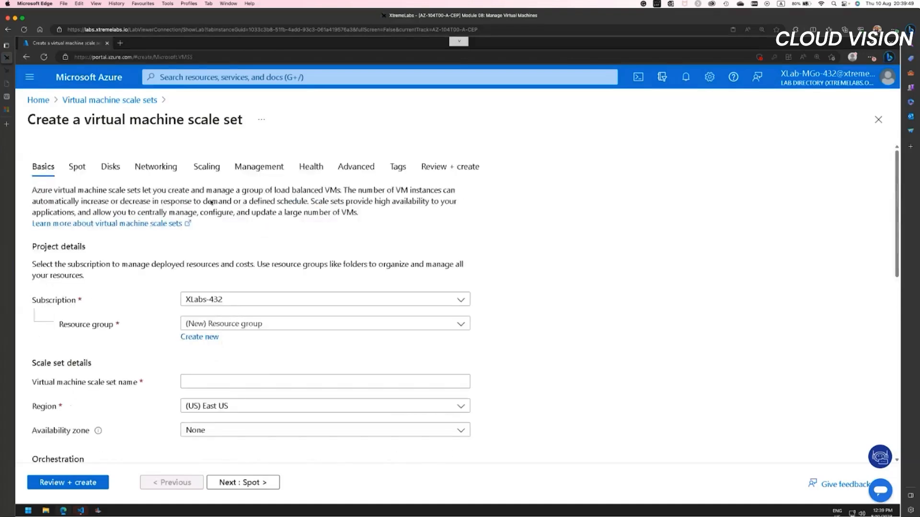
left_click(265, 381)
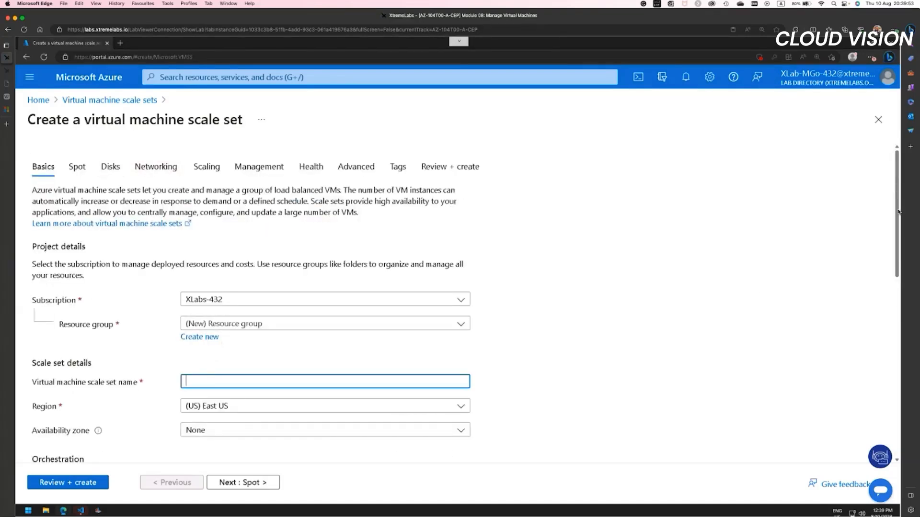
scroll(899, 232, "down", 3)
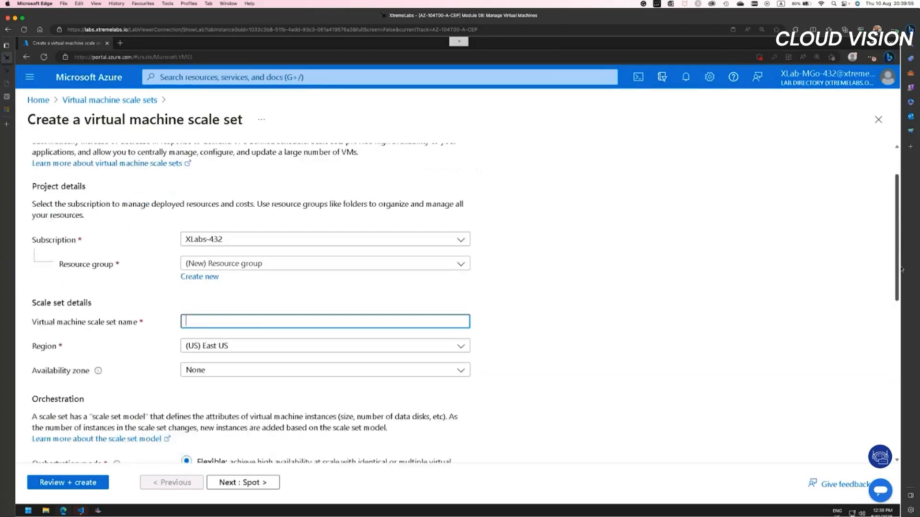
left_click_drag(900, 273, 838, 345)
scroll(594, 323, "up", 6)
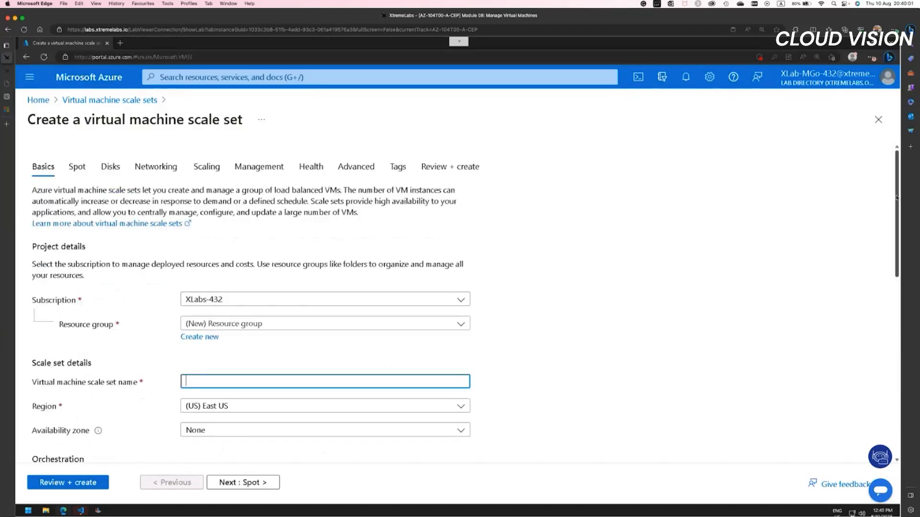
left_click_drag(897, 197, 895, 332)
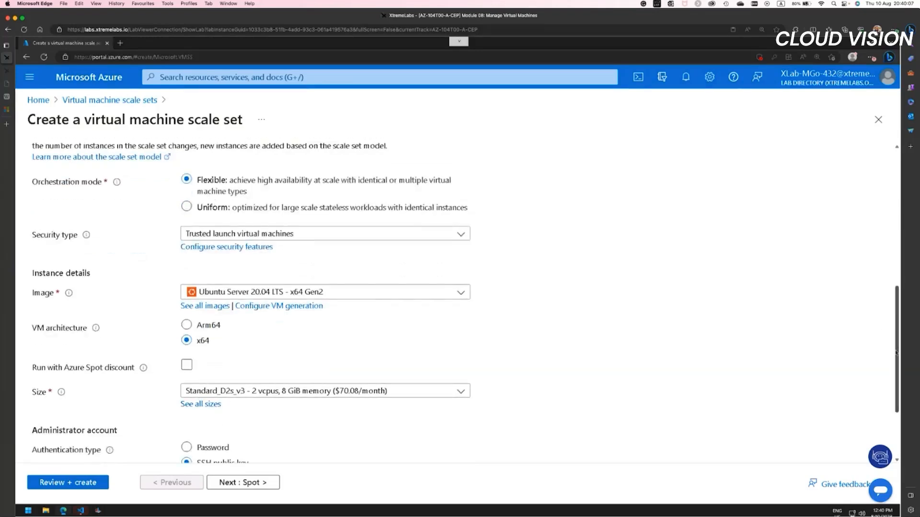
left_click_drag(896, 324, 894, 381)
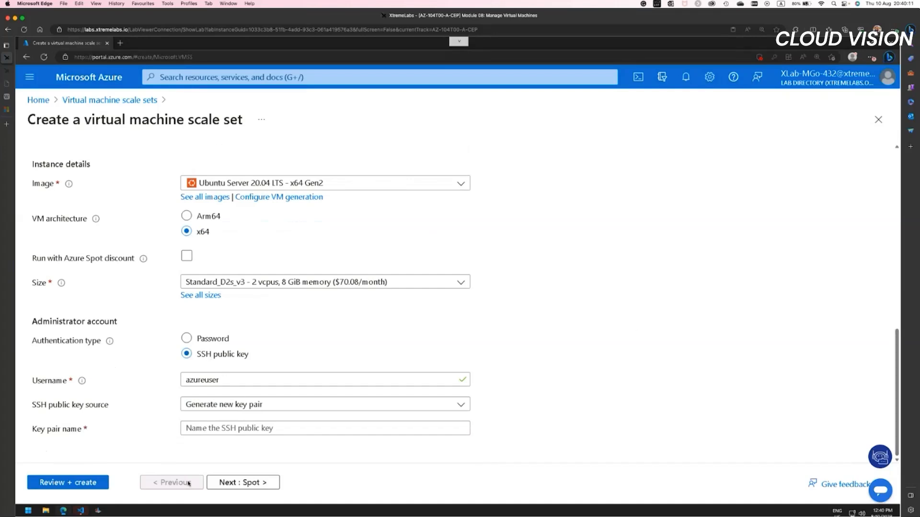
Step: Examine the scale set's Spot eviction options and its disk encryption, OS disk and data disk settings
left_click(245, 485)
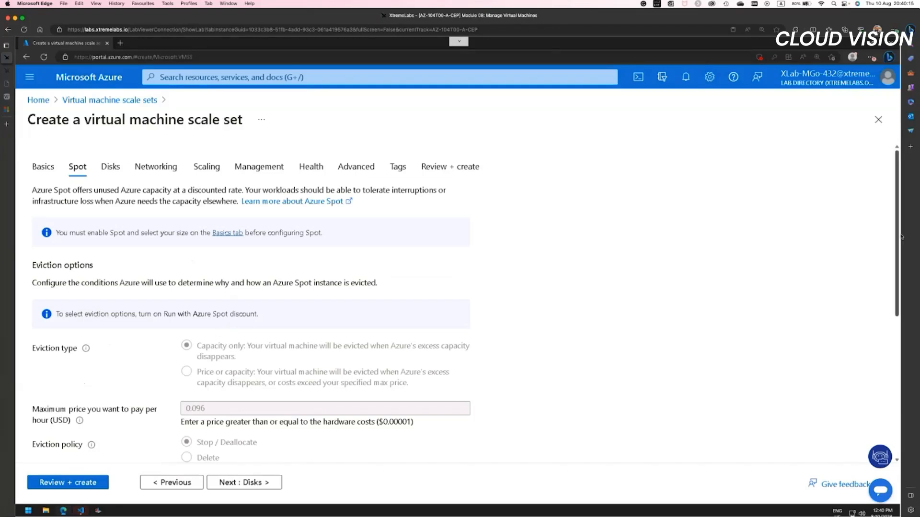
left_click_drag(900, 284, 902, 348)
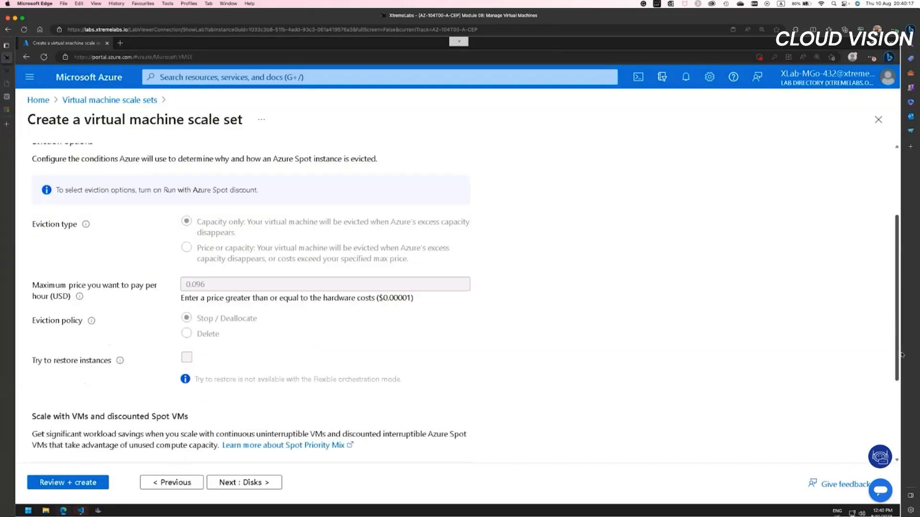
left_click_drag(905, 416, 277, 491)
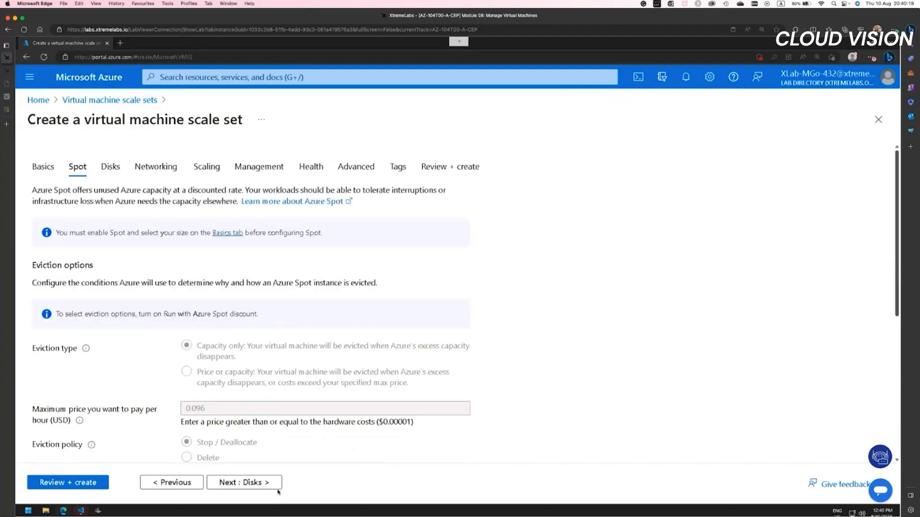
left_click(252, 483)
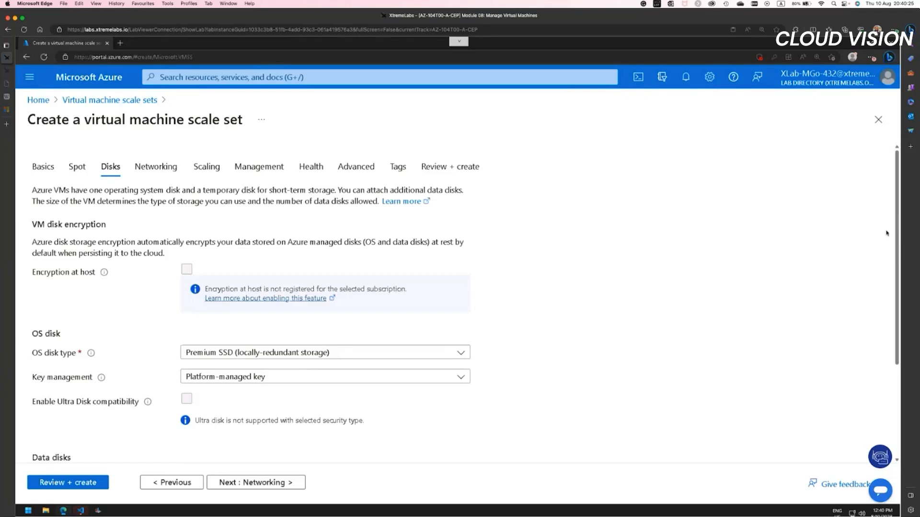
scroll(886, 233, "down", 3)
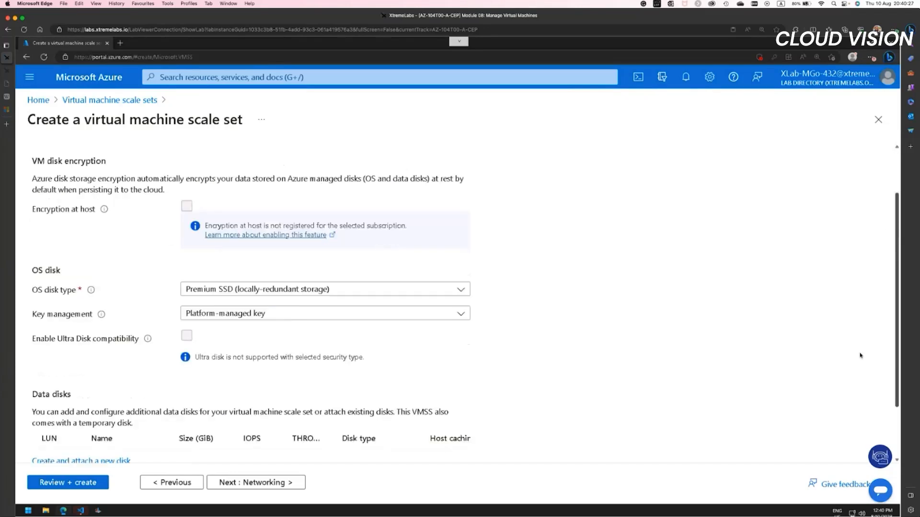
scroll(860, 356, "up", 3)
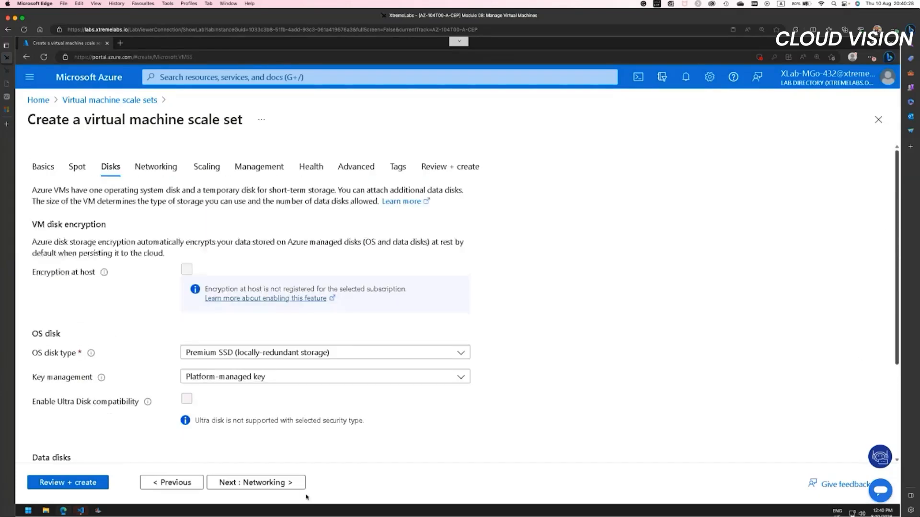
Step: Select az104-08-rg01-vnet as the scale set's virtual network in the networking settings
left_click(277, 483)
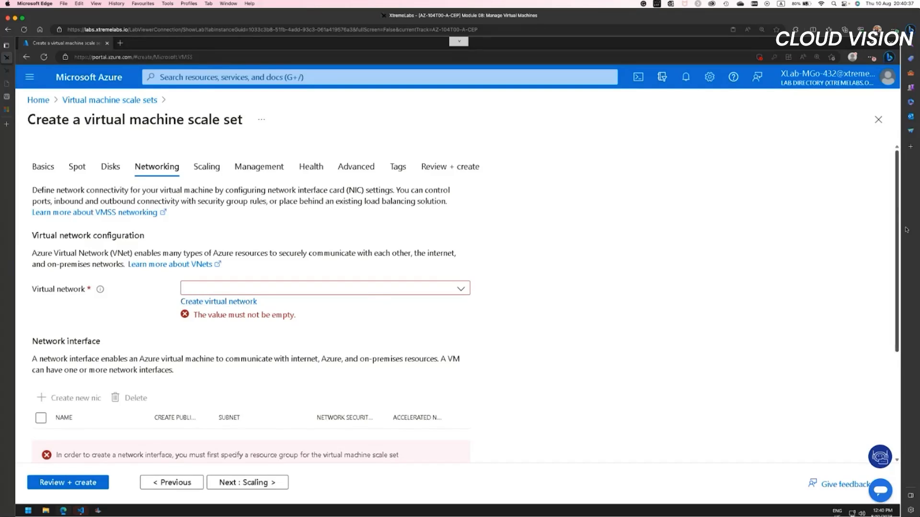
left_click(460, 288)
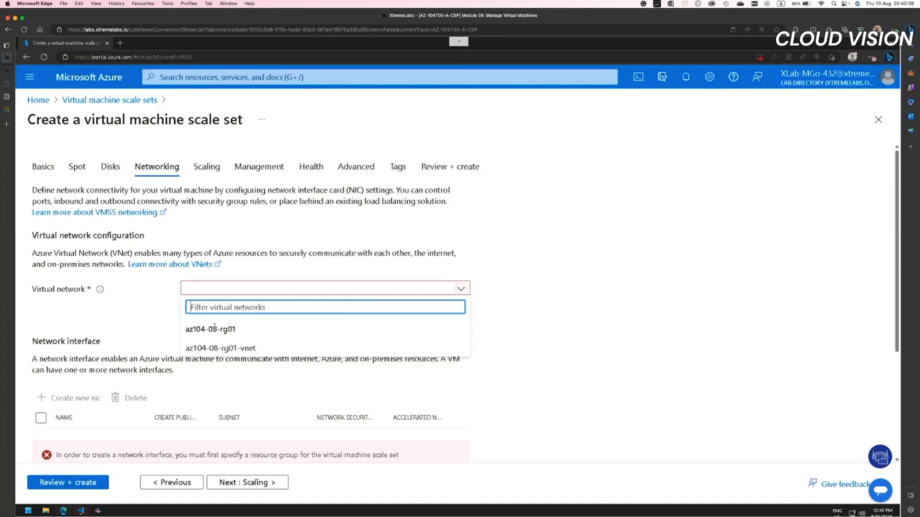
left_click(222, 349)
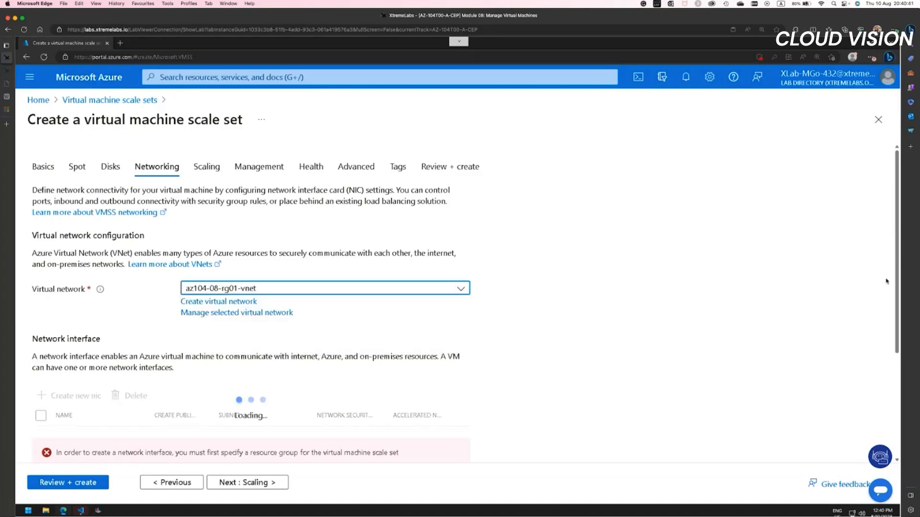
left_click_drag(897, 265, 911, 362)
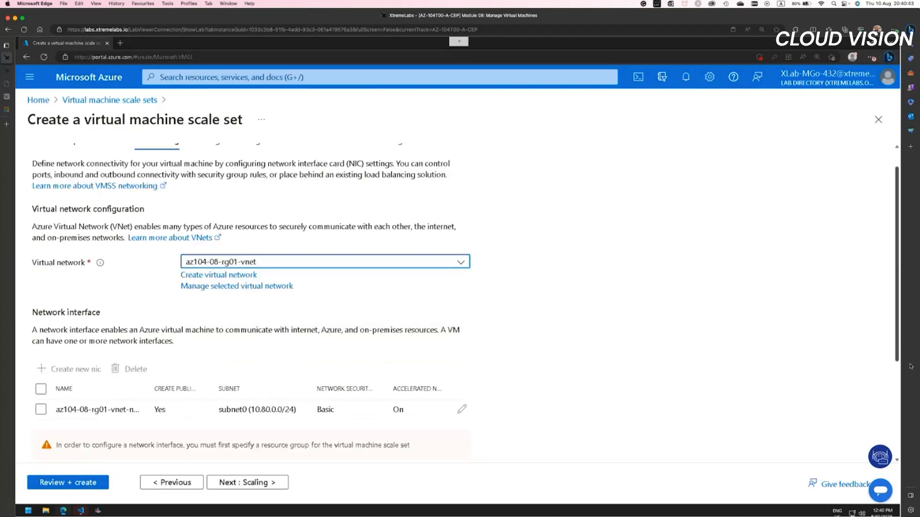
Step: In the scaling settings, try an initial instance count of 0 and settle on 1
left_click(257, 485)
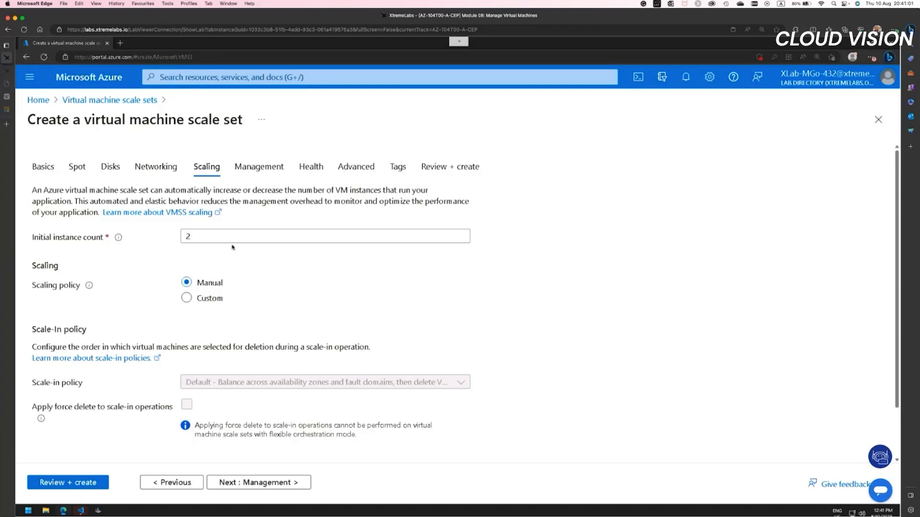
left_click(193, 236)
key("BackSpace")
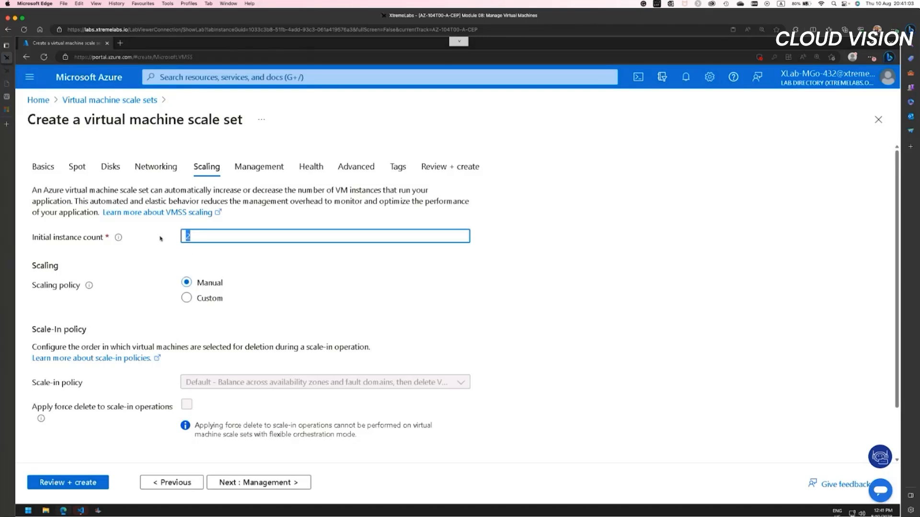
type("1")
double_click(213, 233)
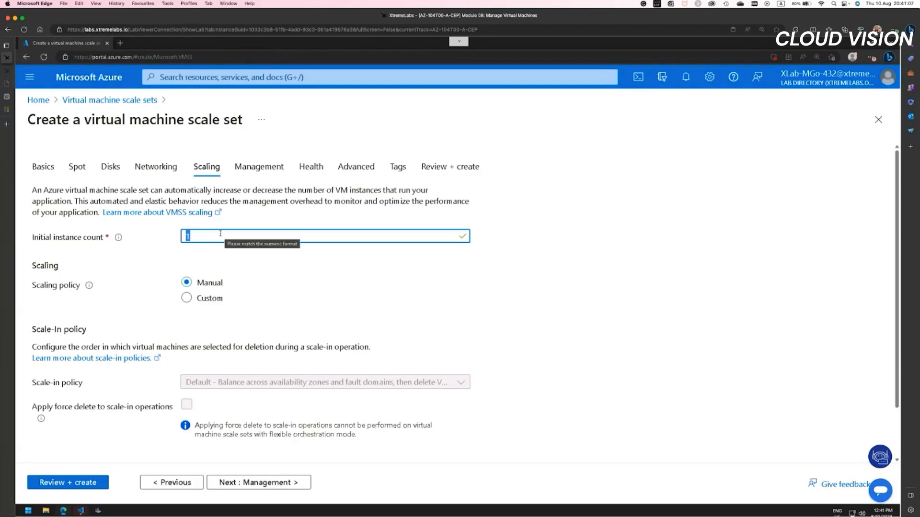
type("0")
key("Tab")
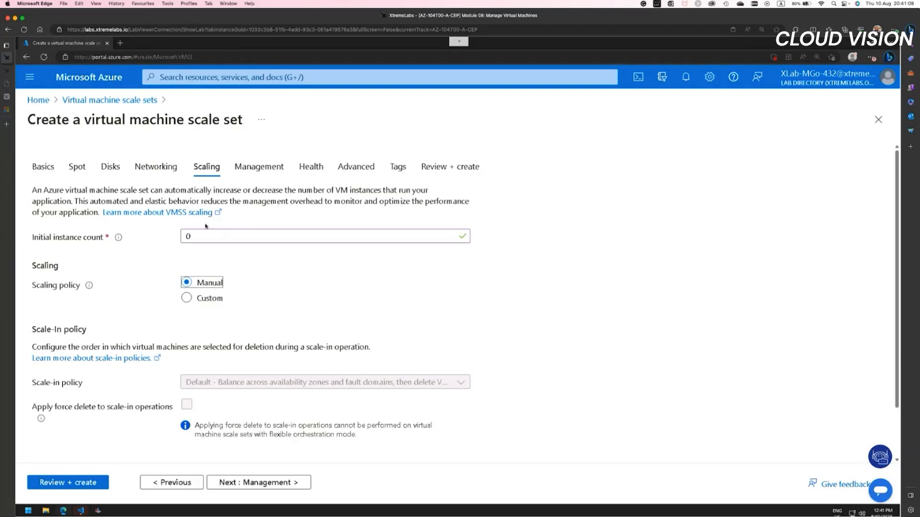
double_click(188, 235)
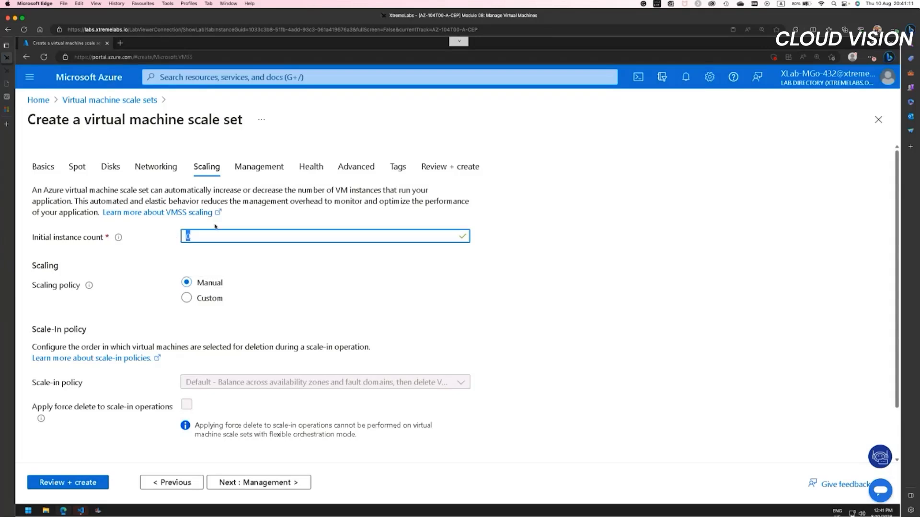
type("1")
left_click(329, 301)
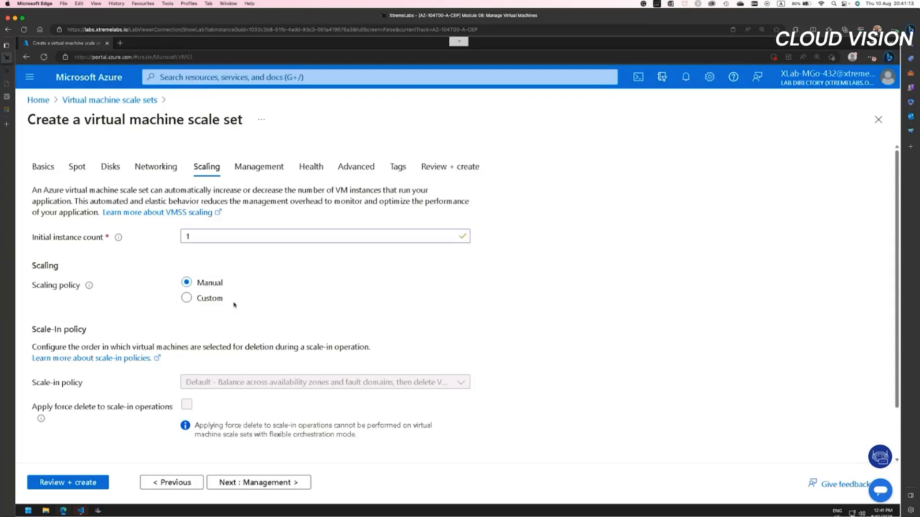
Step: Switch the scaling policy to Custom and examine its instance limits, scale-out and scale-in rules, predictive autoscaling and diagnostic log options
left_click(200, 299)
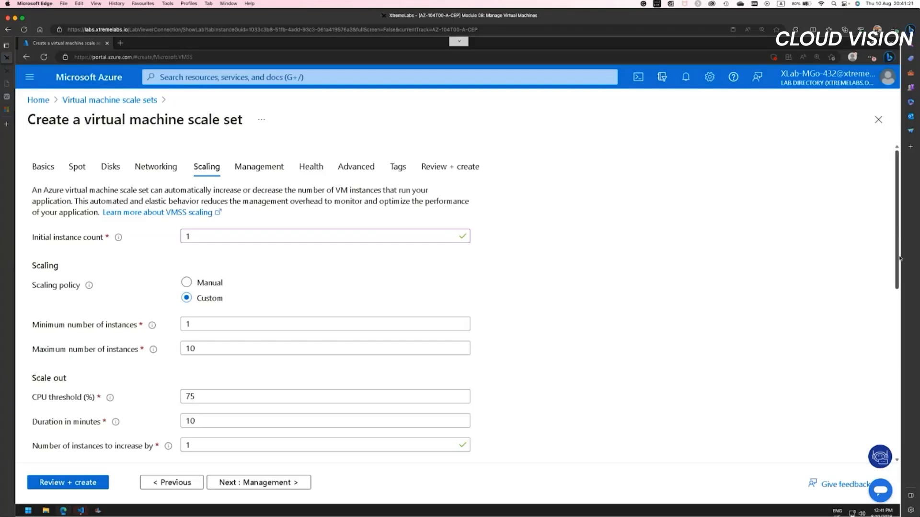
scroll(899, 259, "down", 3)
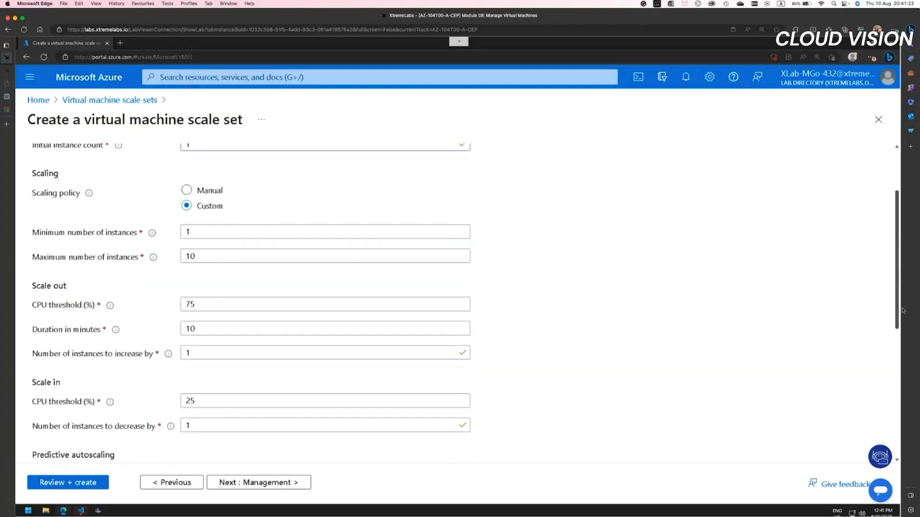
scroll(903, 310, "down", 3)
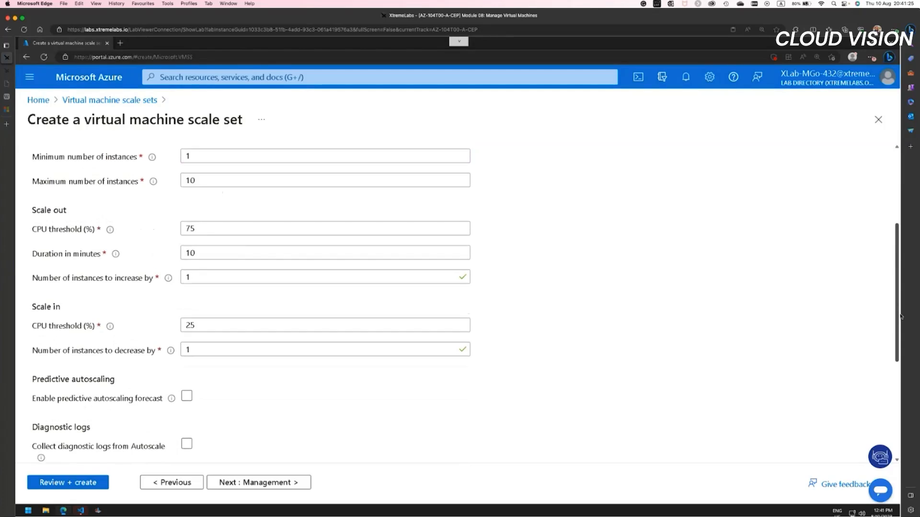
scroll(901, 316, "down", 2)
scroll(899, 307, "up", 2)
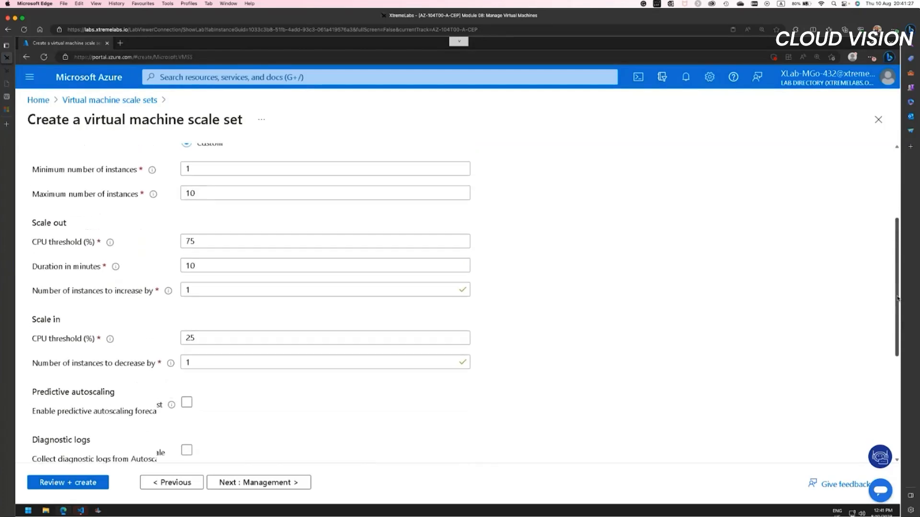
scroll(897, 298, "up", 1)
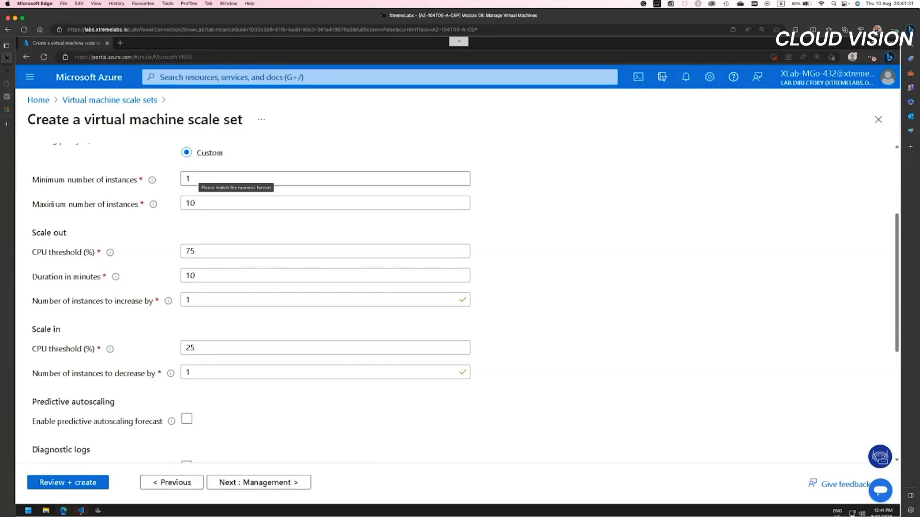
mouse_move(154, 205)
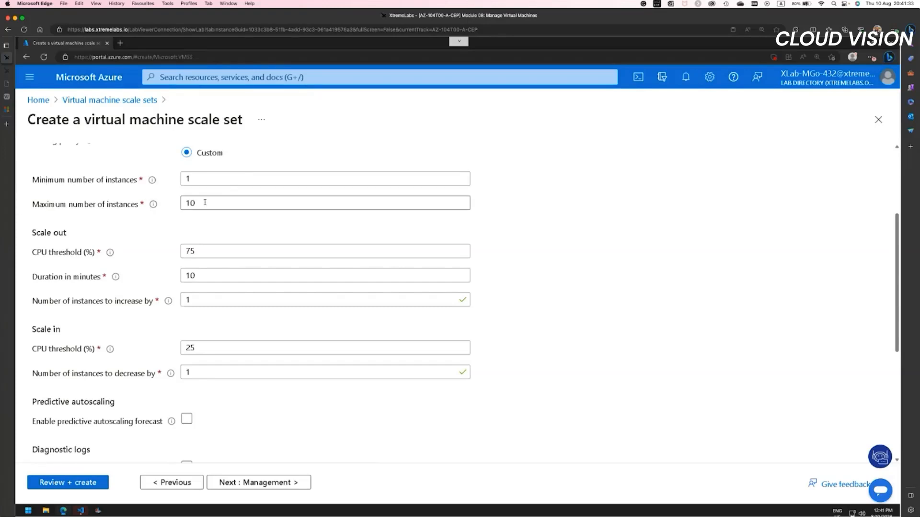
left_click_drag(206, 203, 165, 203)
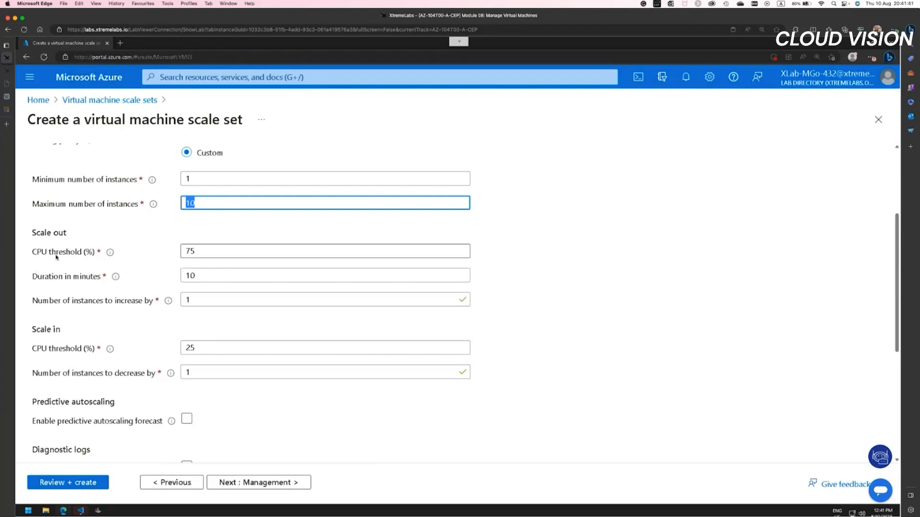
double_click(208, 251)
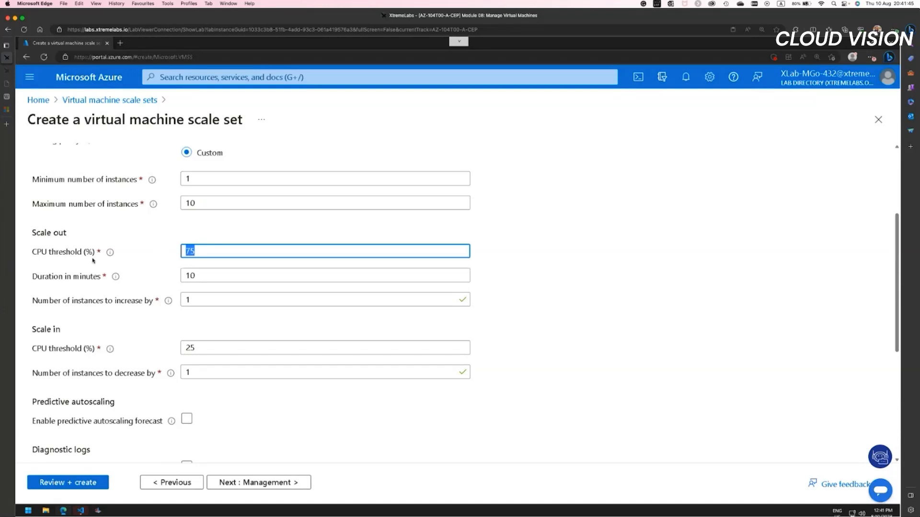
double_click(201, 277)
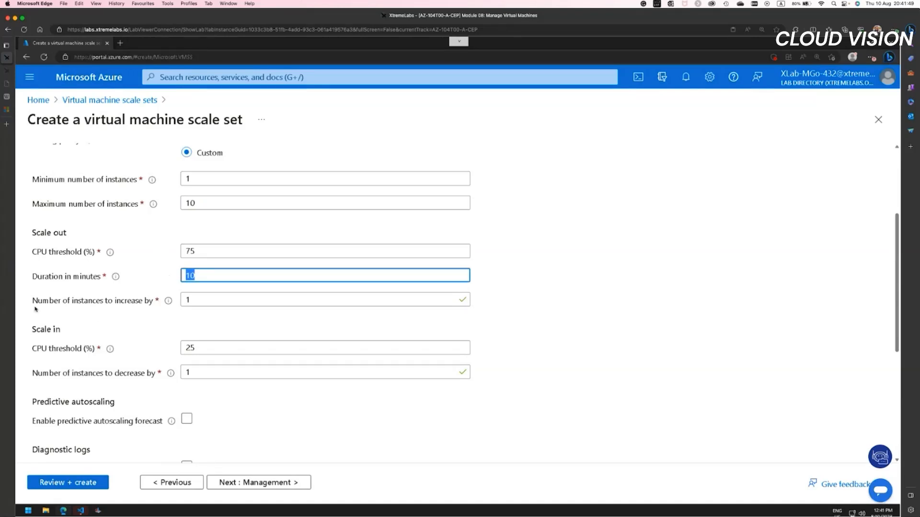
left_click(201, 304)
left_click_drag(170, 300, 169, 302)
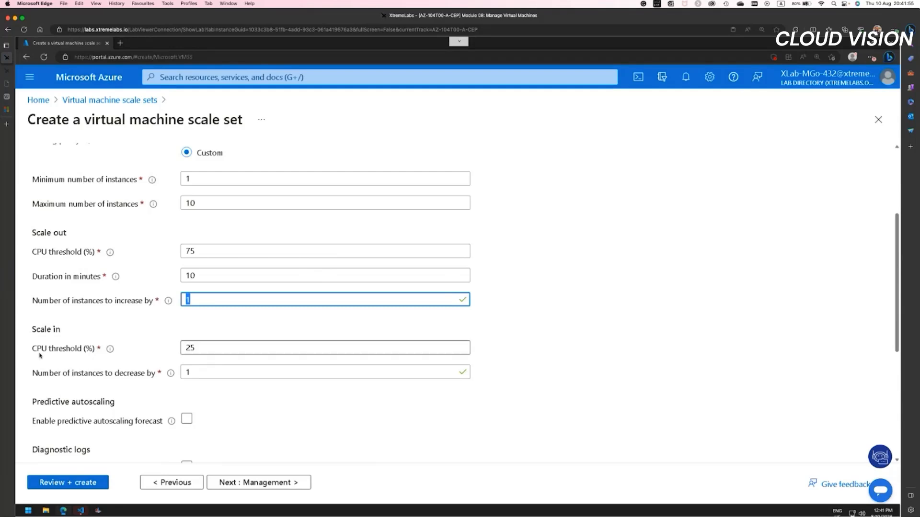
left_click_drag(197, 348, 171, 348)
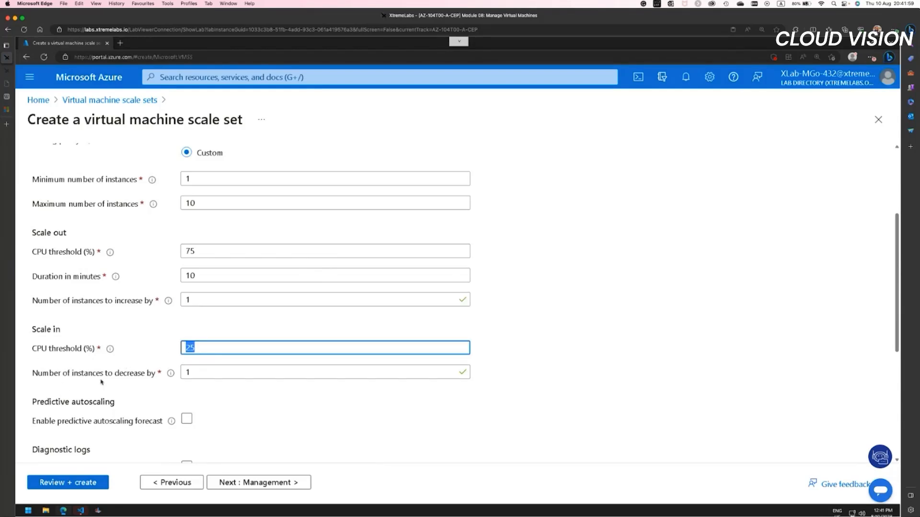
left_click(200, 373)
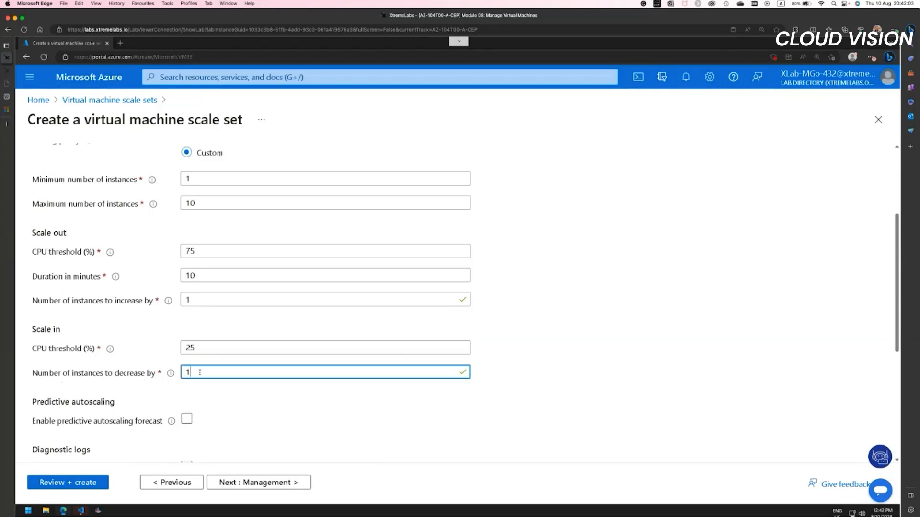
scroll(203, 403, "down", 3)
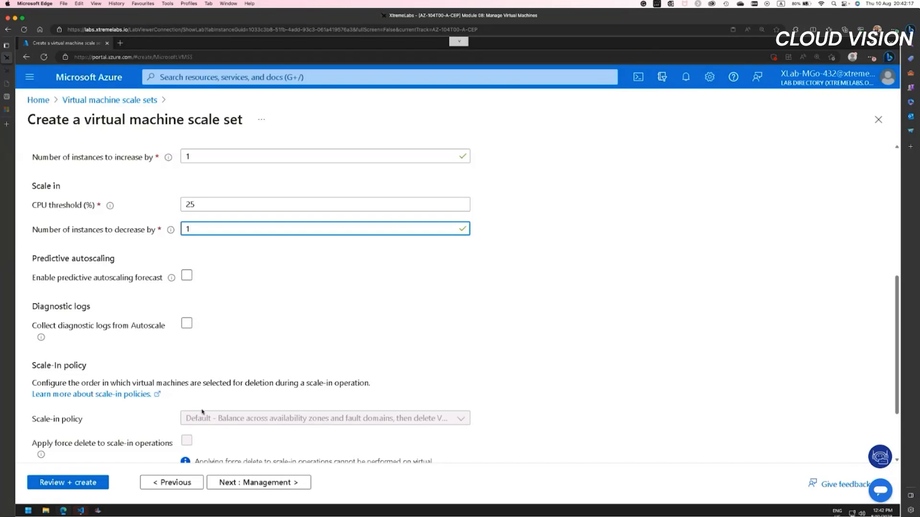
Step: Close the virtual machine scale set creation and discard its unsaved edits
left_click(878, 119)
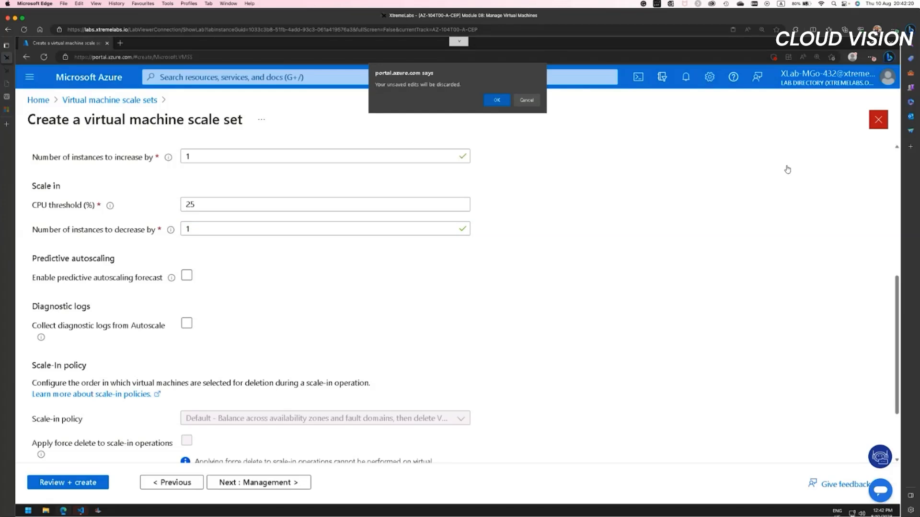
left_click(497, 101)
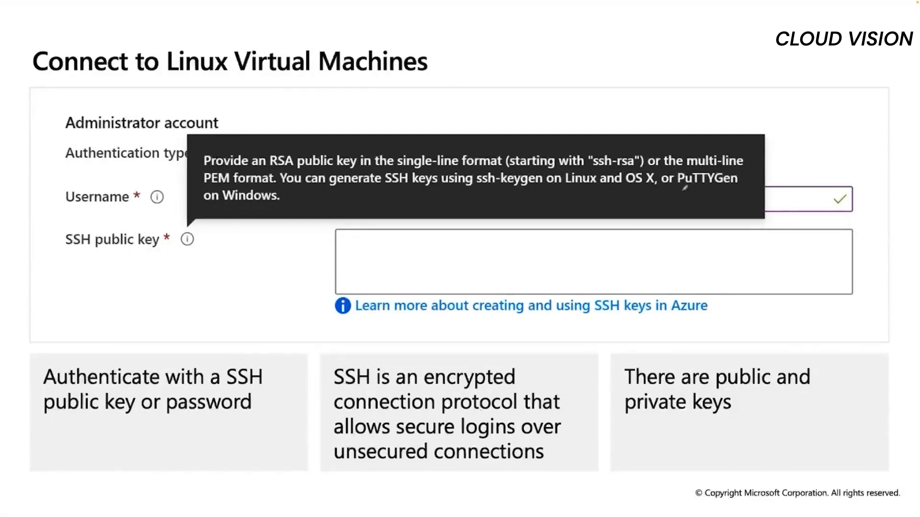
mouse_move(682, 191)
left_mouse_down()
mouse_move(747, 183)
mouse_move(690, 153)
mouse_move(701, 195)
left_mouse_up()
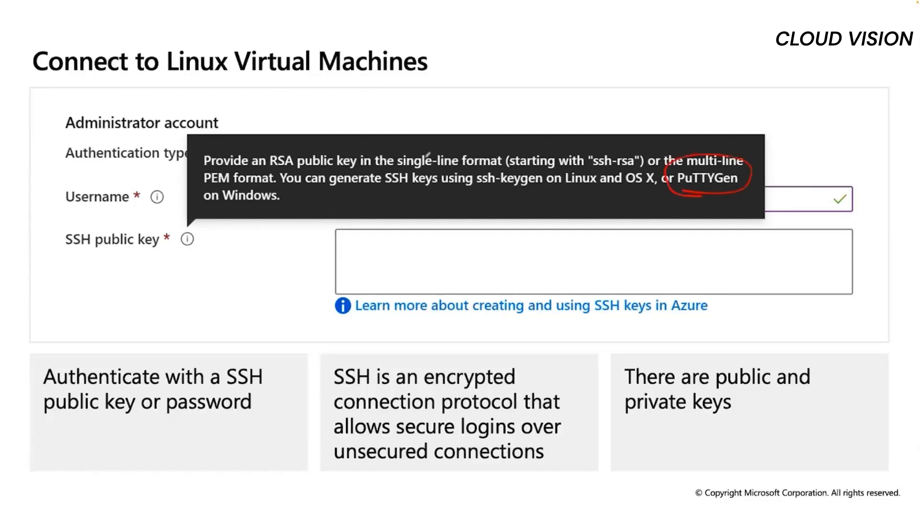
mouse_move(484, 193)
left_mouse_down()
mouse_move(501, 193)
mouse_move(462, 170)
mouse_move(550, 193)
left_mouse_up()
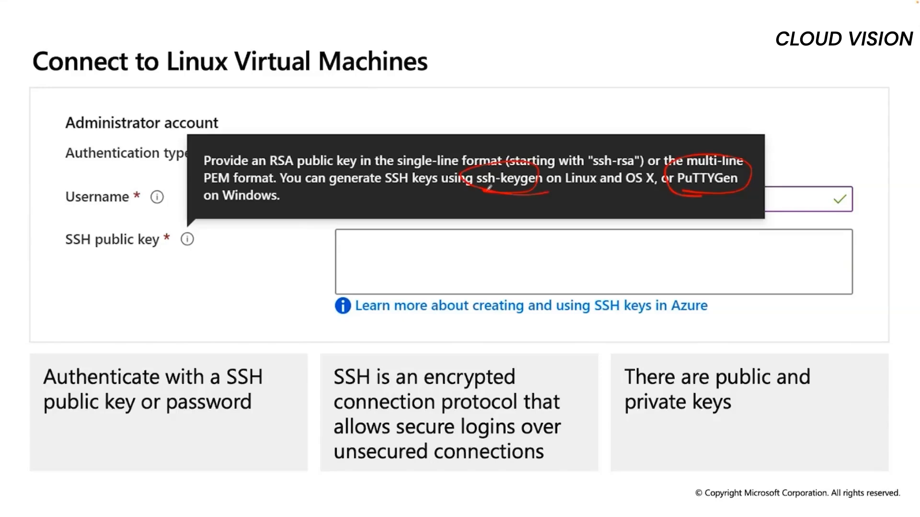
key("Right")
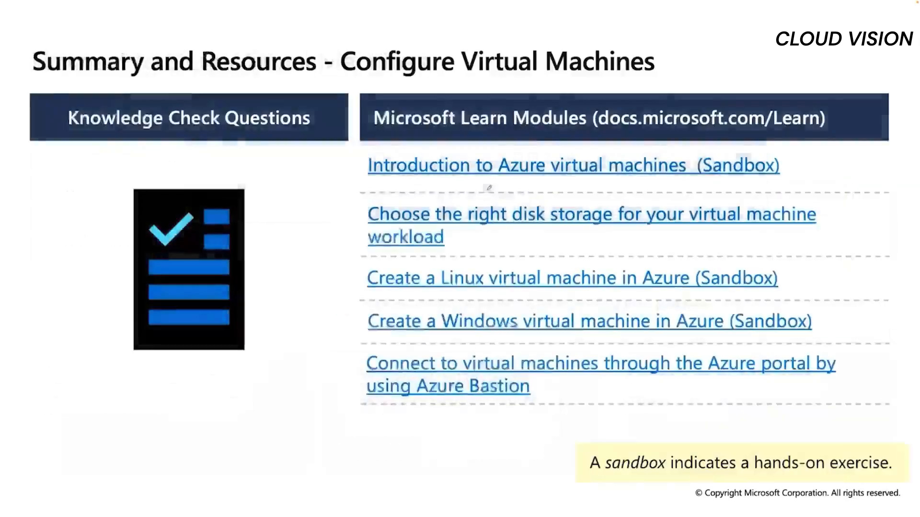
key("Right")
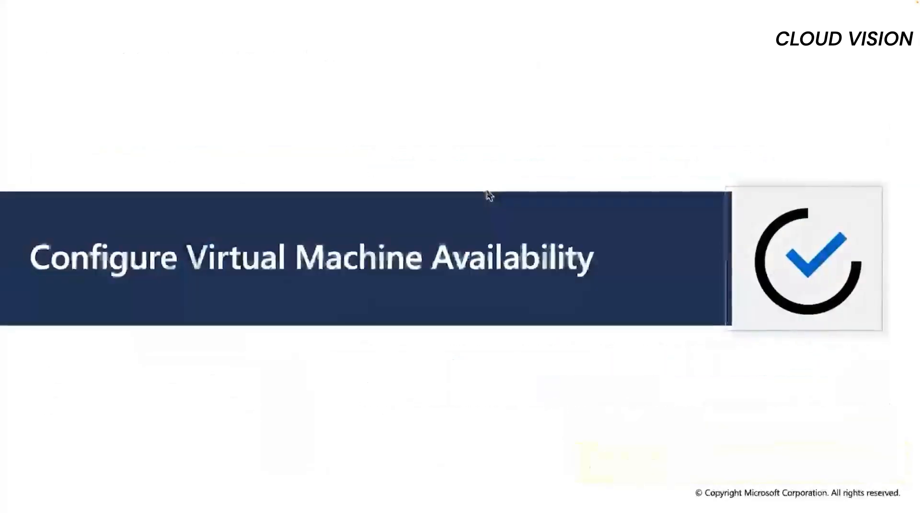